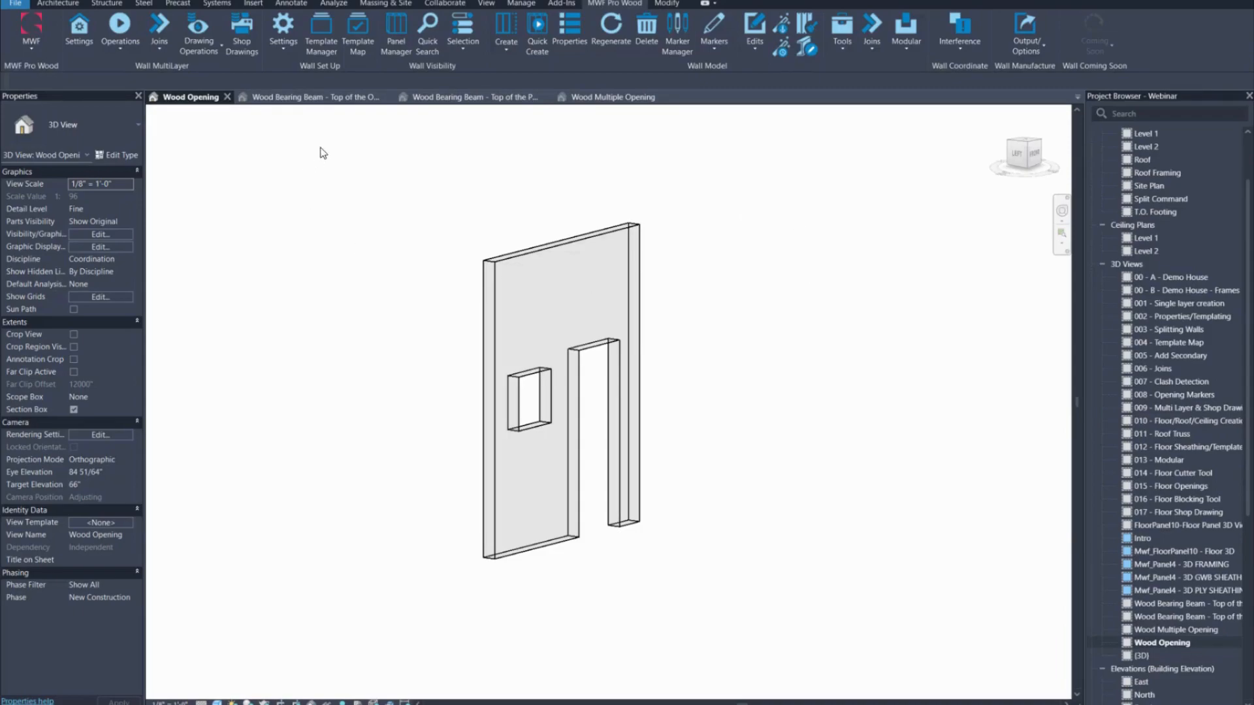
# - Select the wall with the window and door openings, switch to the Wall Module, and bring up the Marker Manager
pyautogui.click(557, 256)
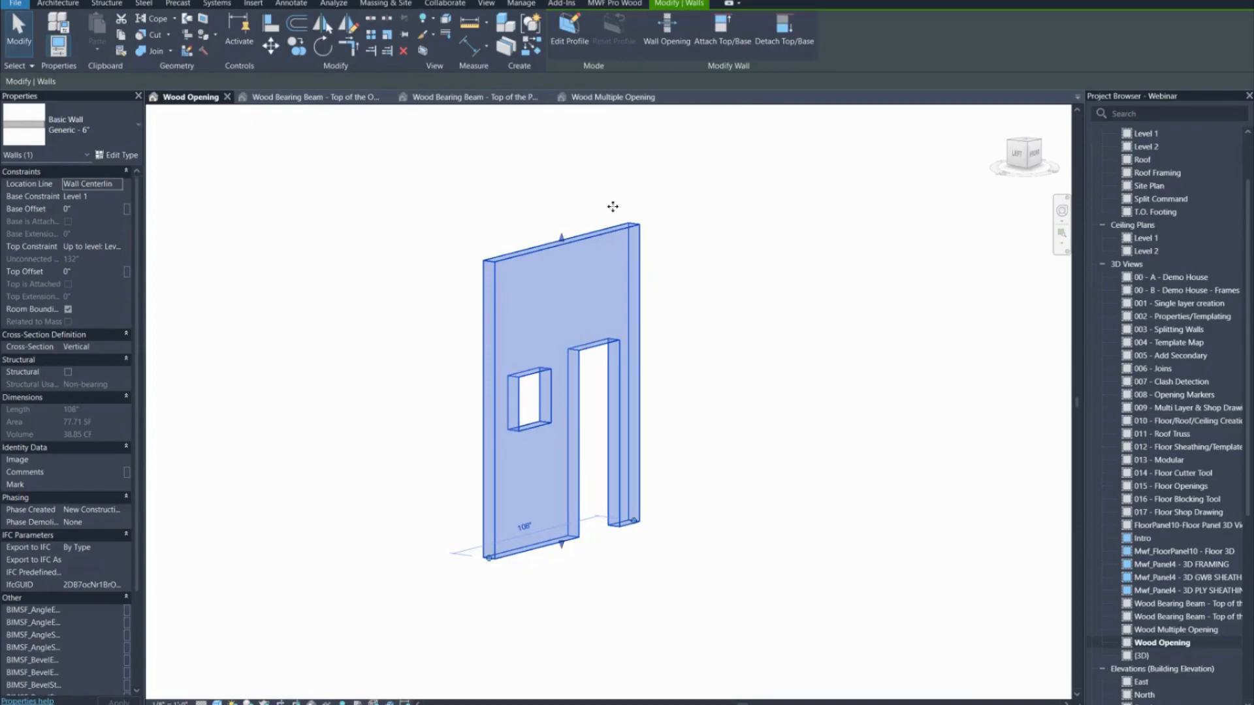
pyautogui.click(614, 4)
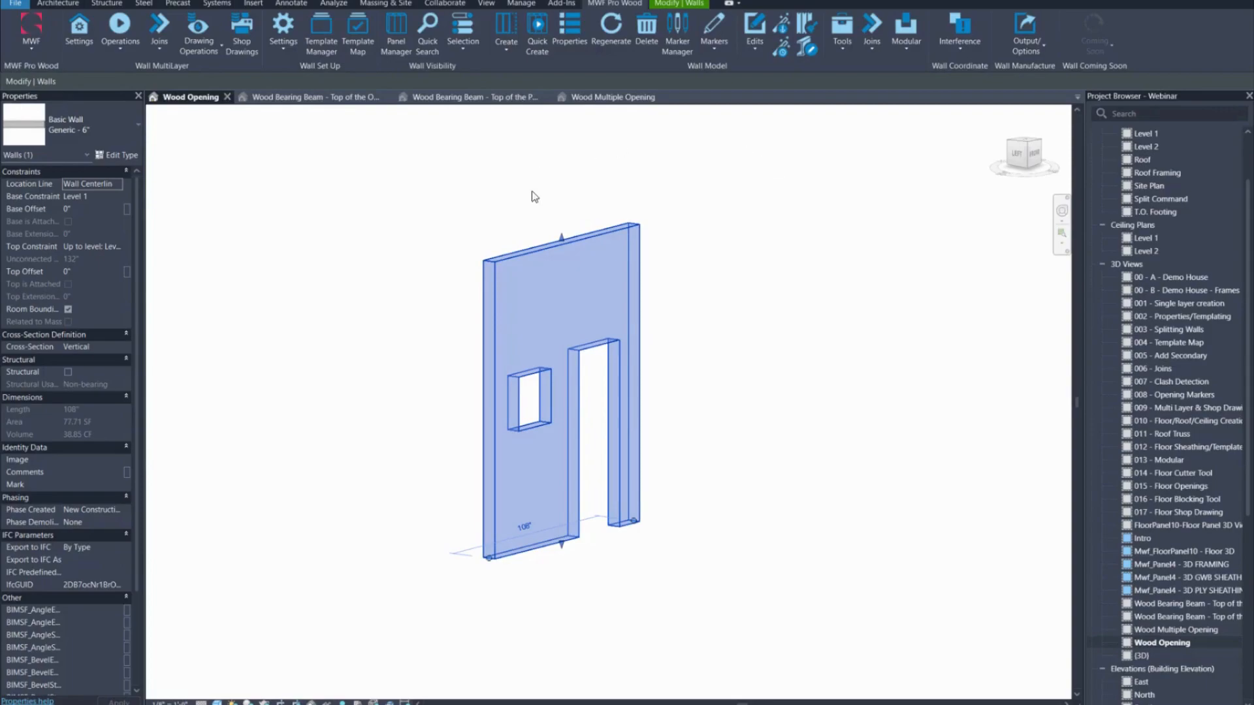
pyautogui.click(31, 40)
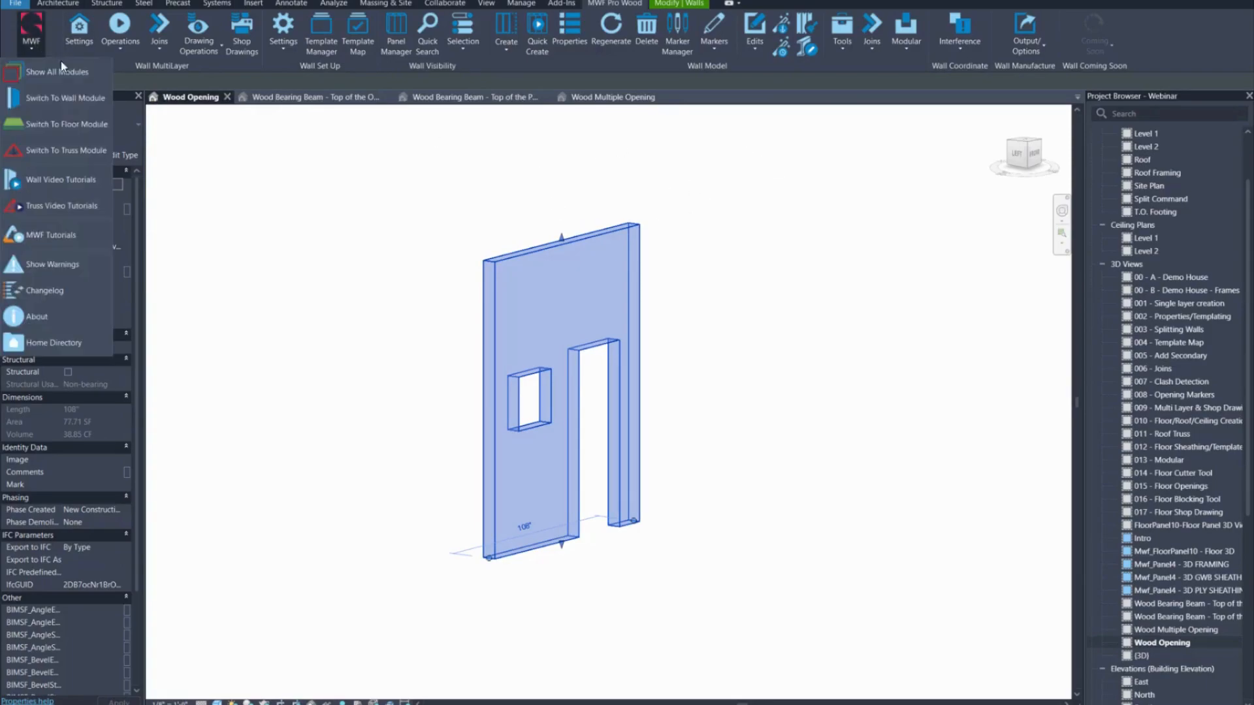
pyautogui.click(65, 99)
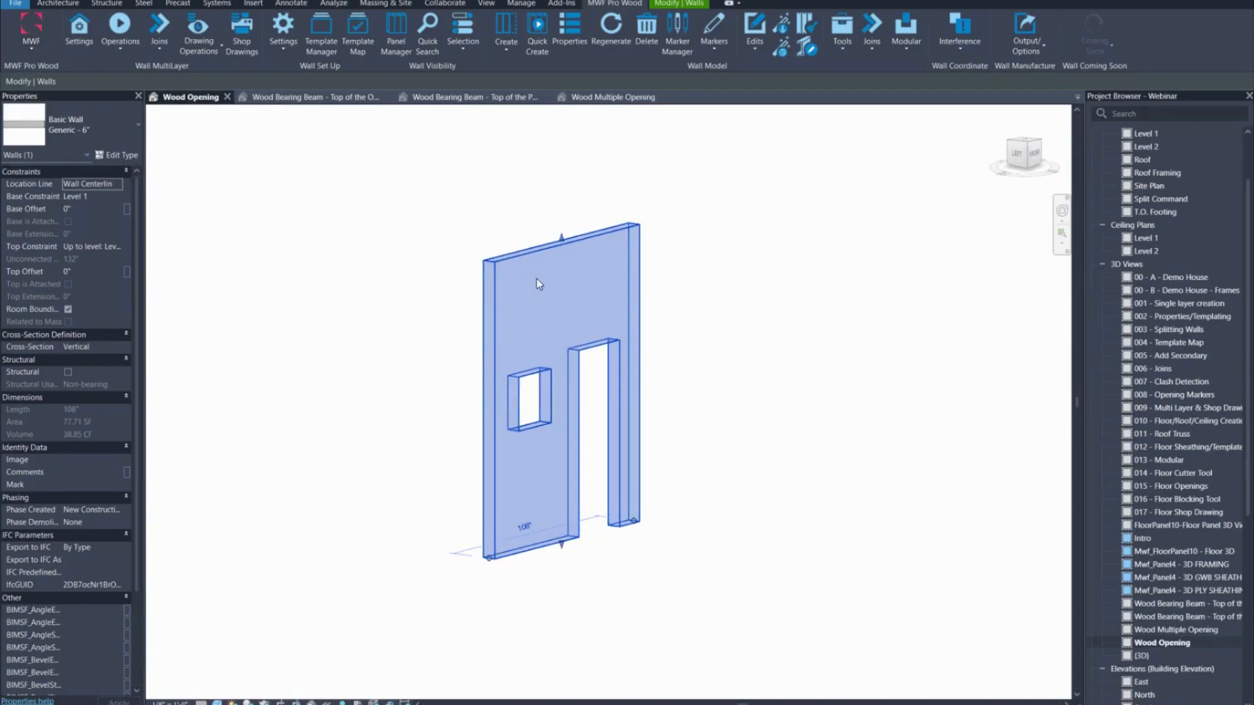
pyautogui.click(685, 50)
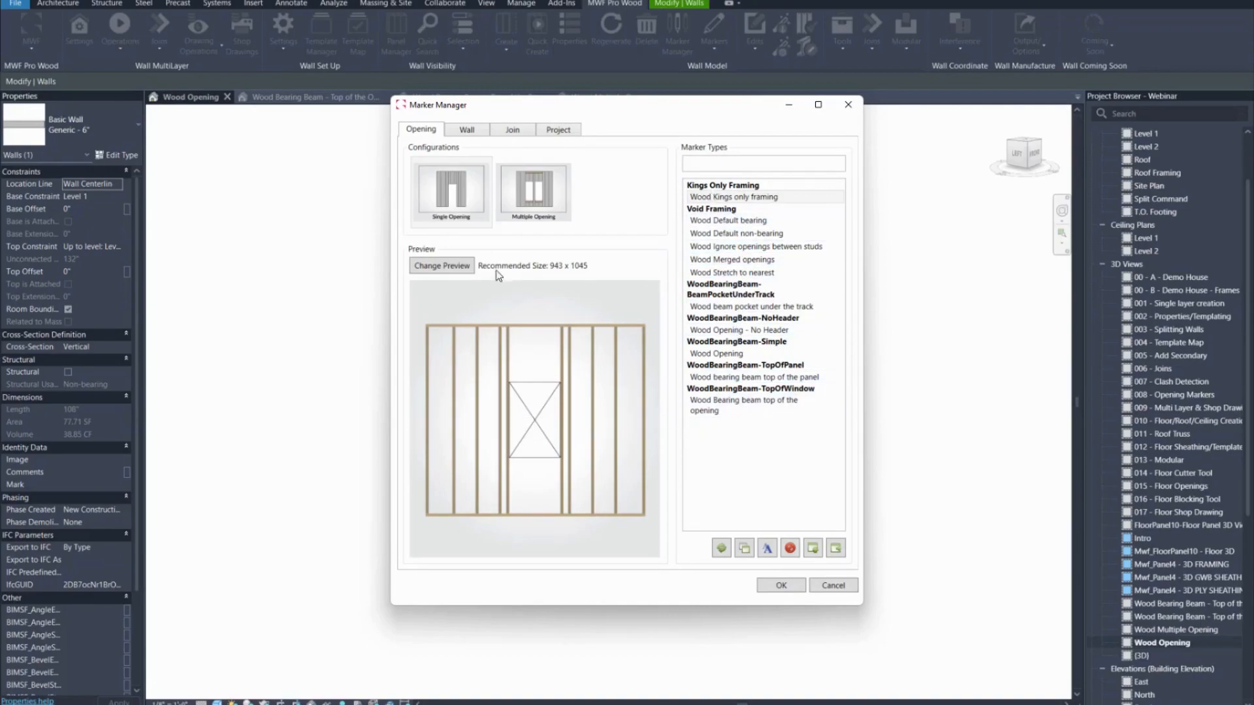
# - Compare the marker types for multiple and single openings, and view the settings of the Wood Opening marker
pyautogui.click(552, 209)
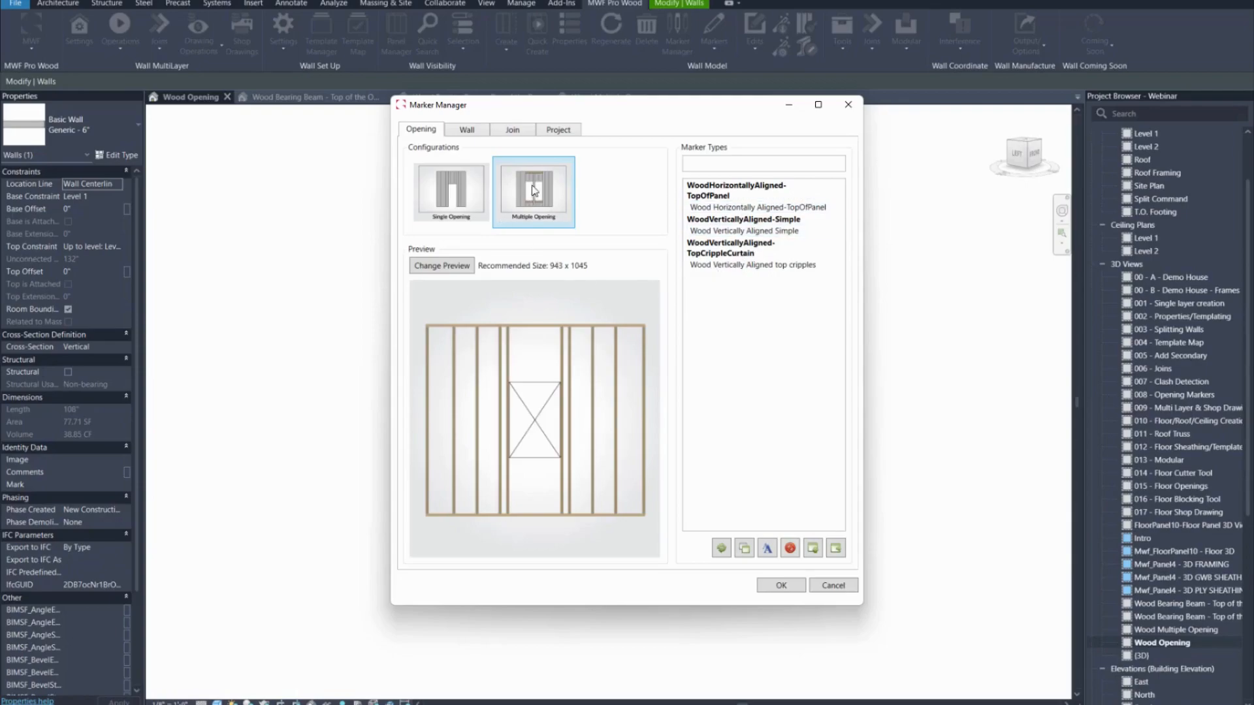
pyautogui.click(450, 196)
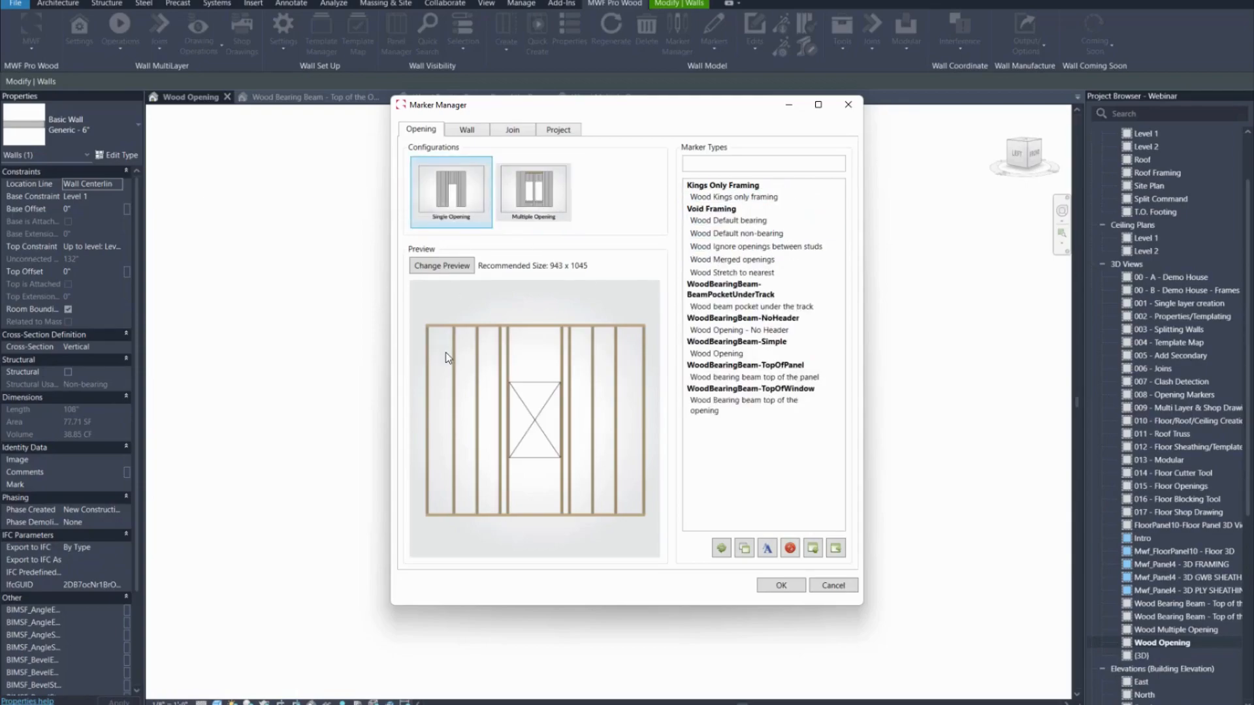
pyautogui.moveTo(559, 108); pyautogui.dragTo(578, 142)
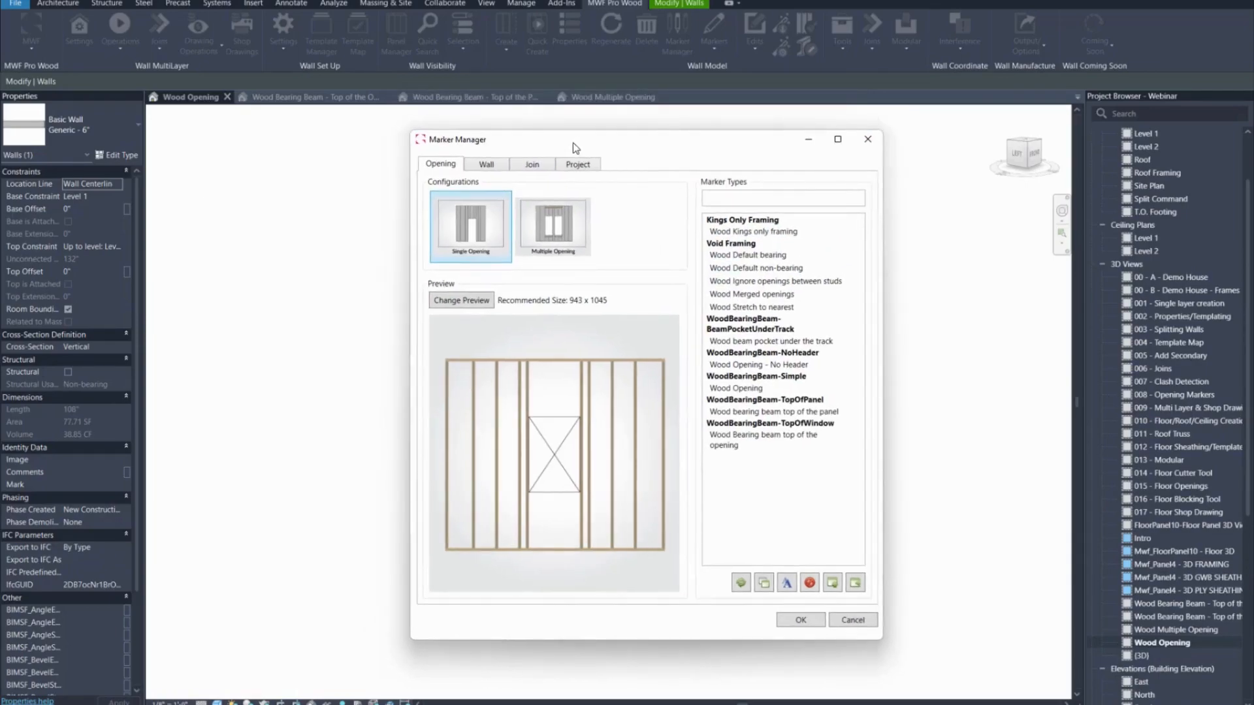
pyautogui.click(751, 391)
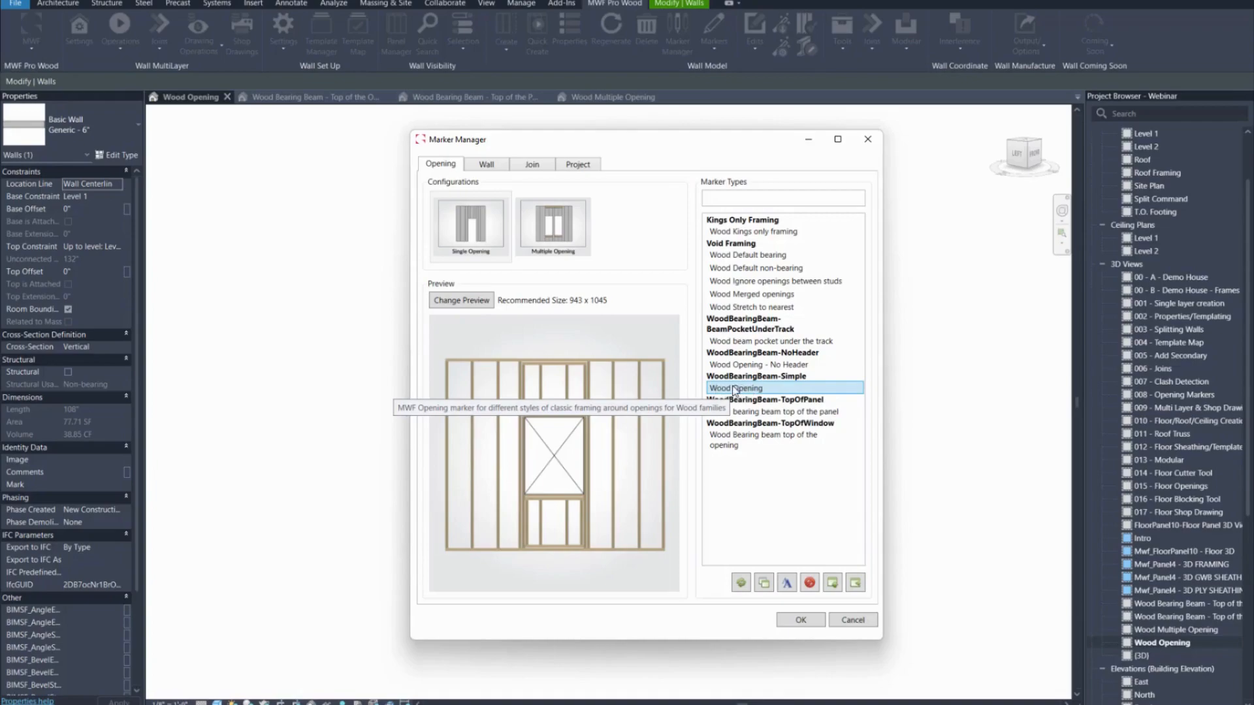
pyautogui.doubleClick(748, 390)
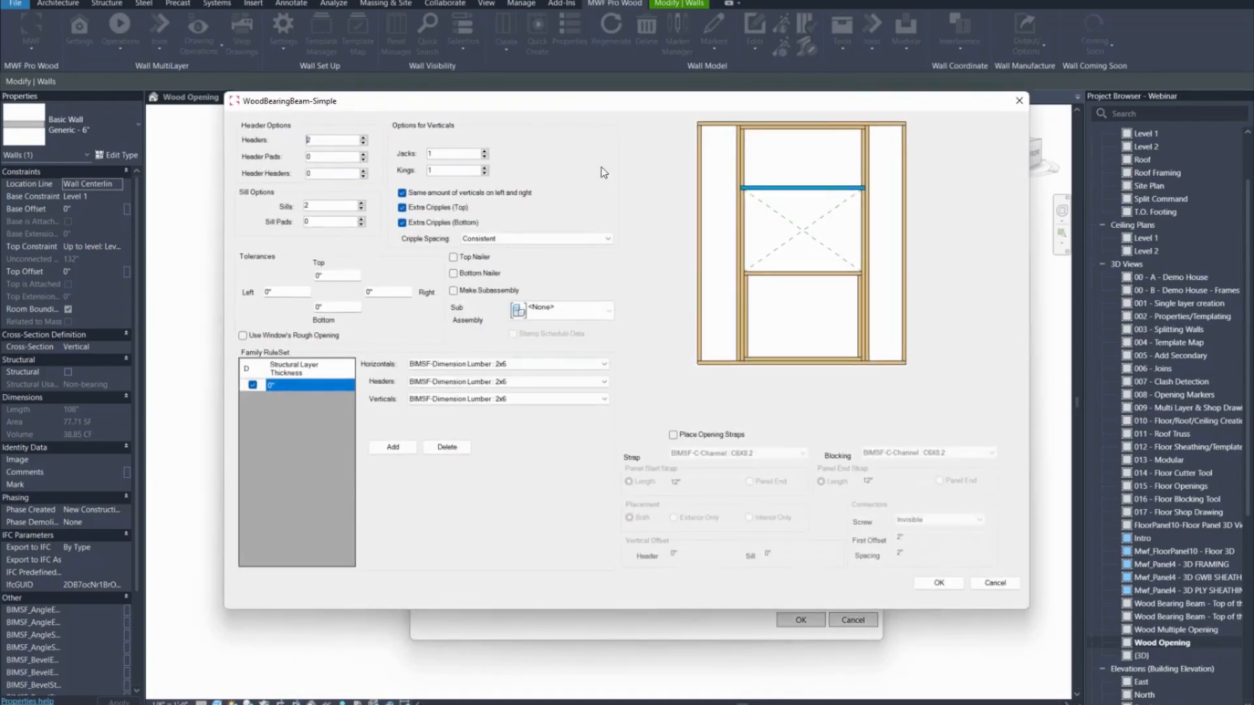
pyautogui.click(1017, 103)
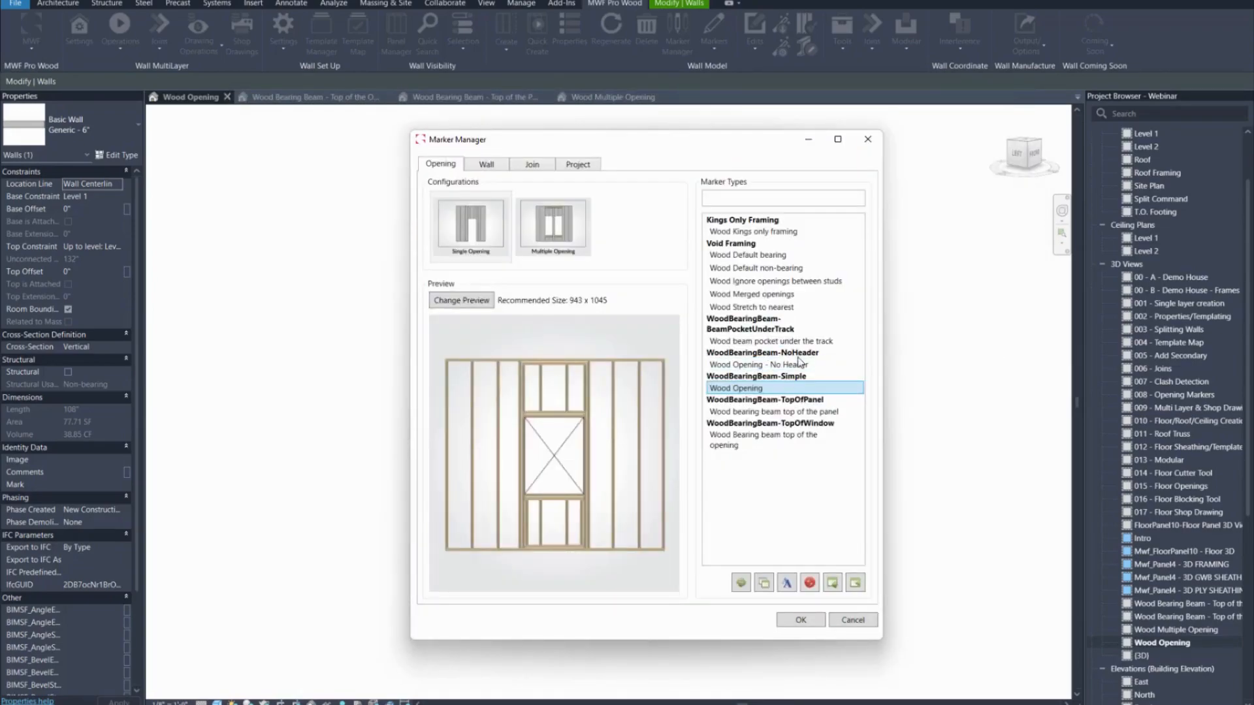
# - Duplicate the Wood Opening marker type under the name Demo
pyautogui.click(764, 583)
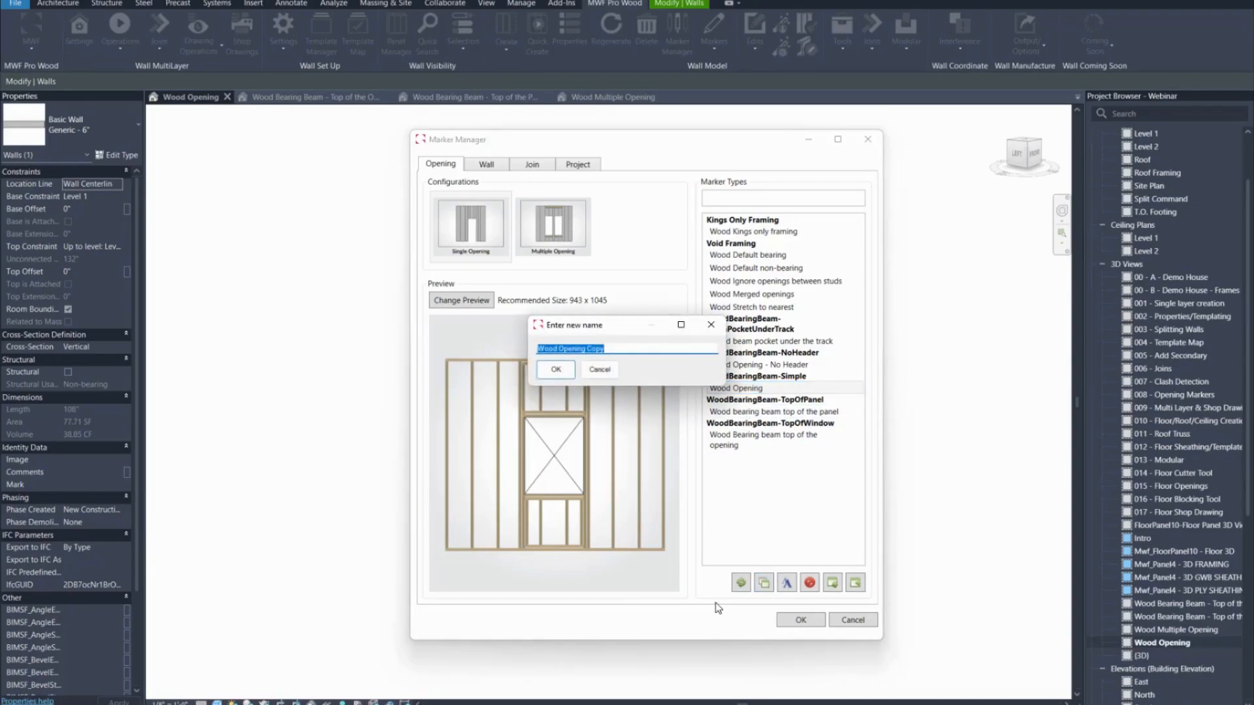
pyautogui.write('Demo')
pyautogui.click(543, 368)
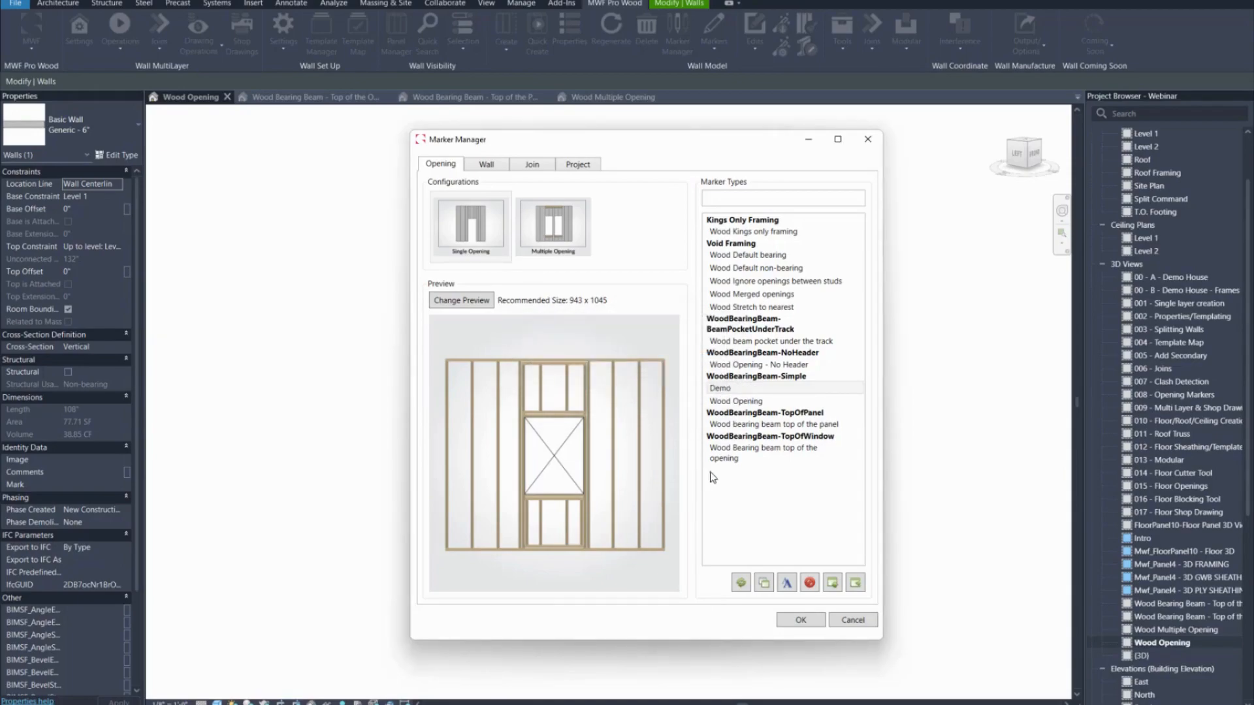
pyautogui.click(740, 389)
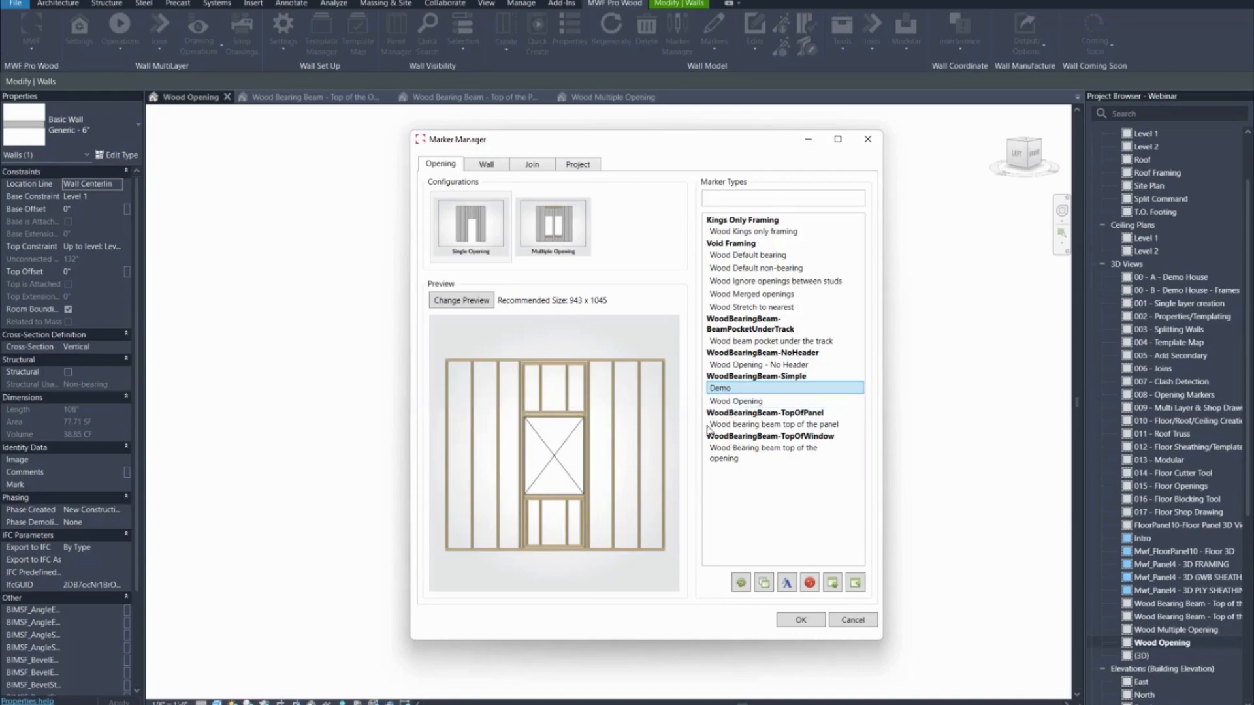
# - Edit the original Wood Opening marker type and set its Header Pads to 1, keeping Header Headers at 0
pyautogui.click(736, 403)
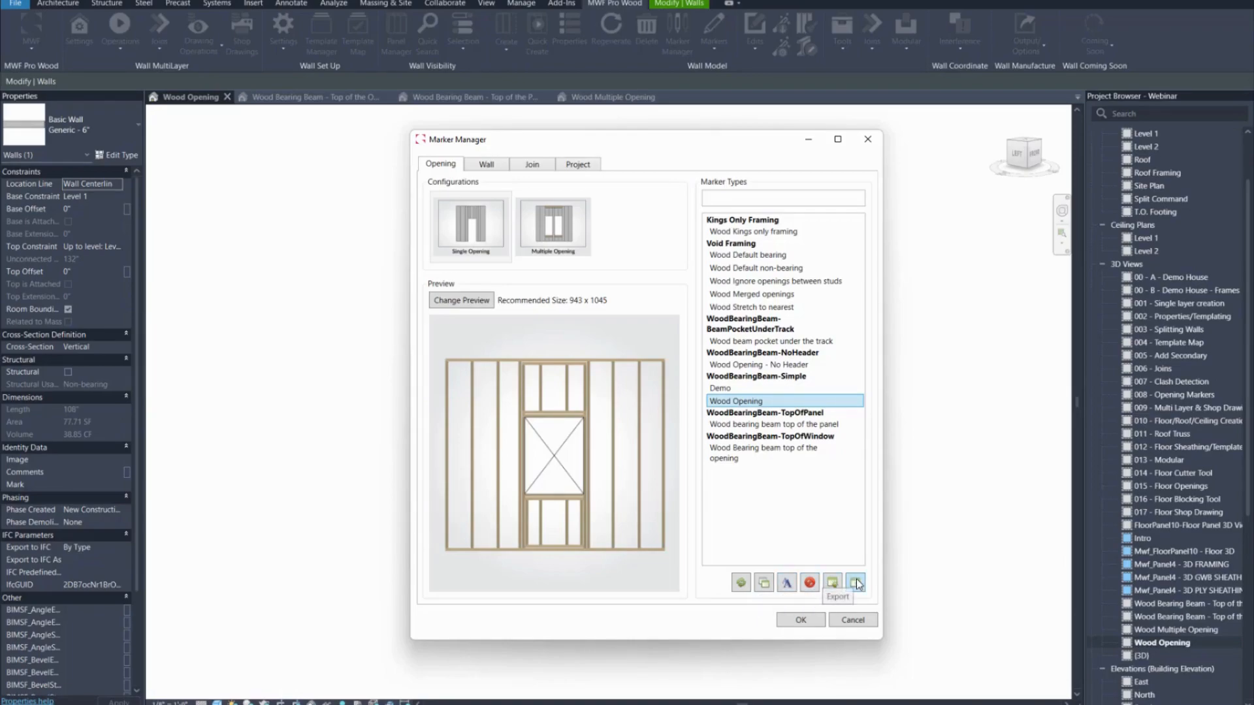
pyautogui.doubleClick(739, 402)
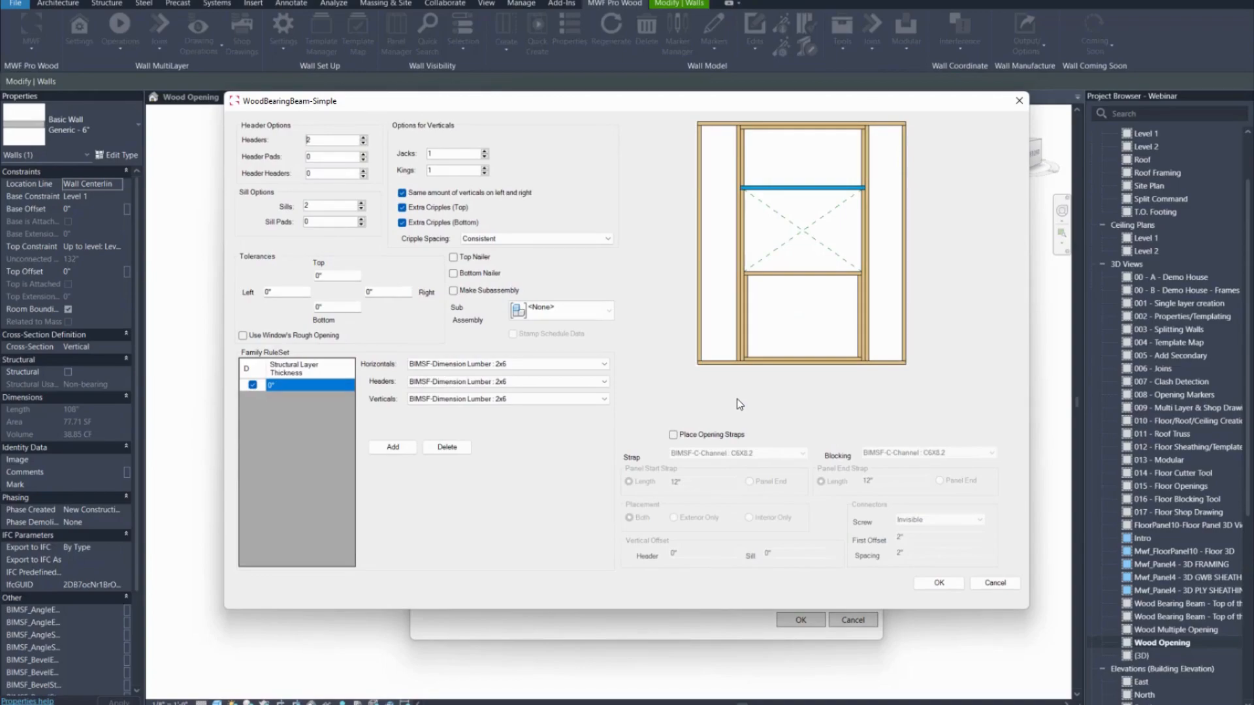
pyautogui.moveTo(532, 104); pyautogui.dragTo(504, 108)
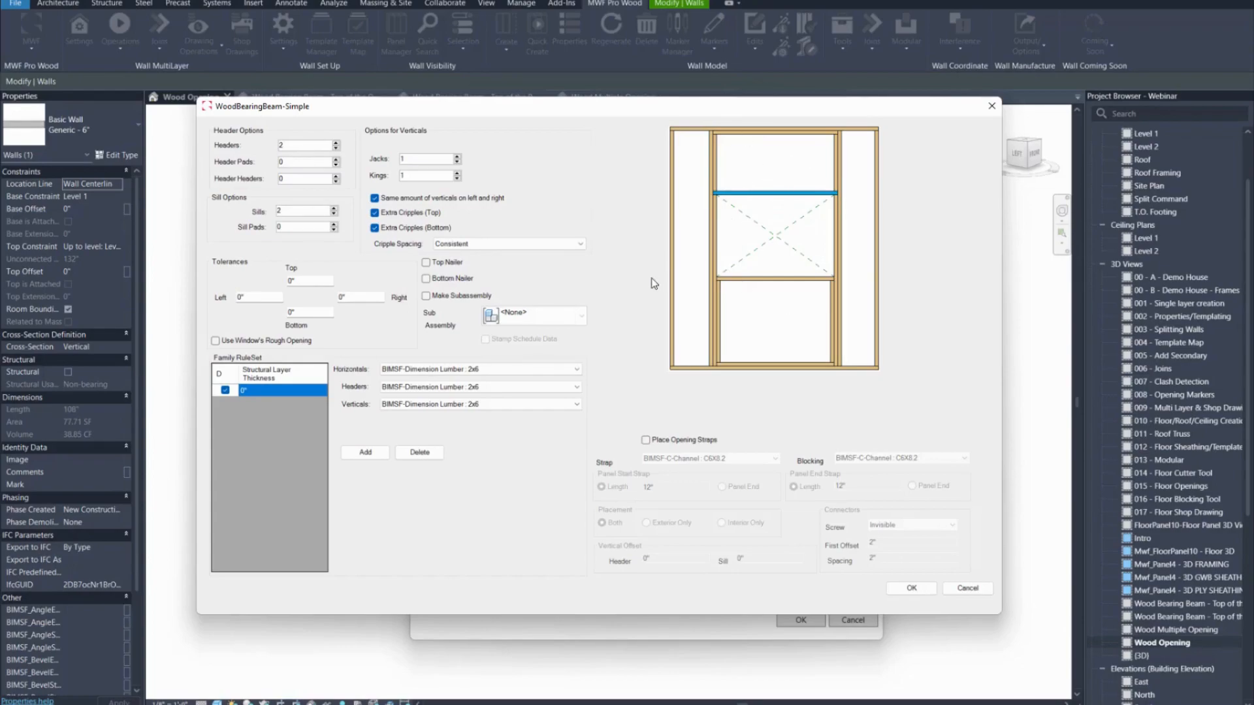
pyautogui.click(293, 160)
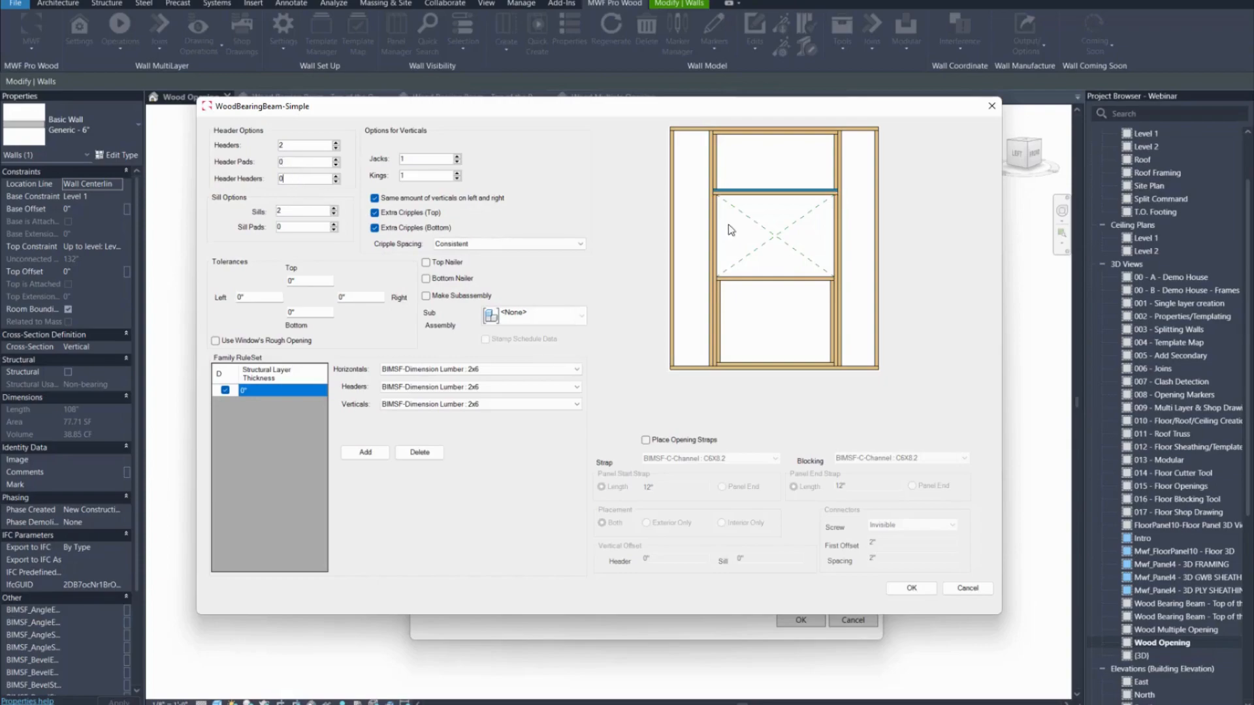
pyautogui.click(304, 146)
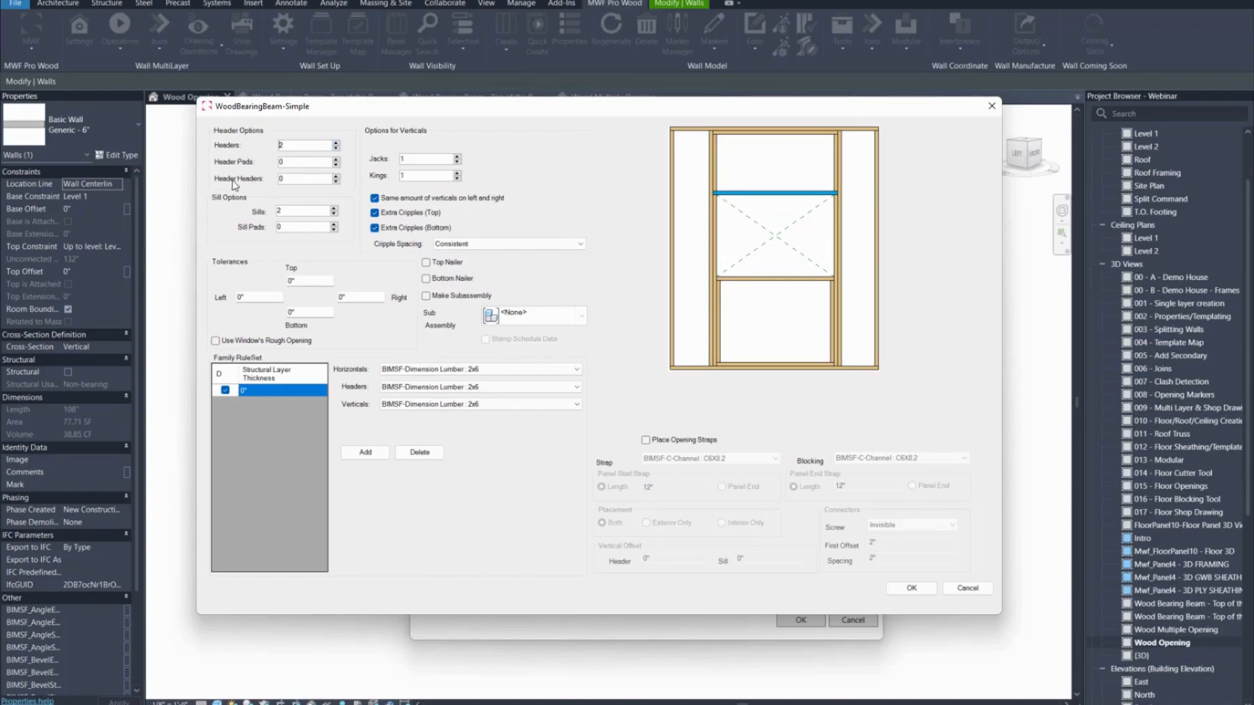
pyautogui.click(294, 162)
pyautogui.click(336, 160)
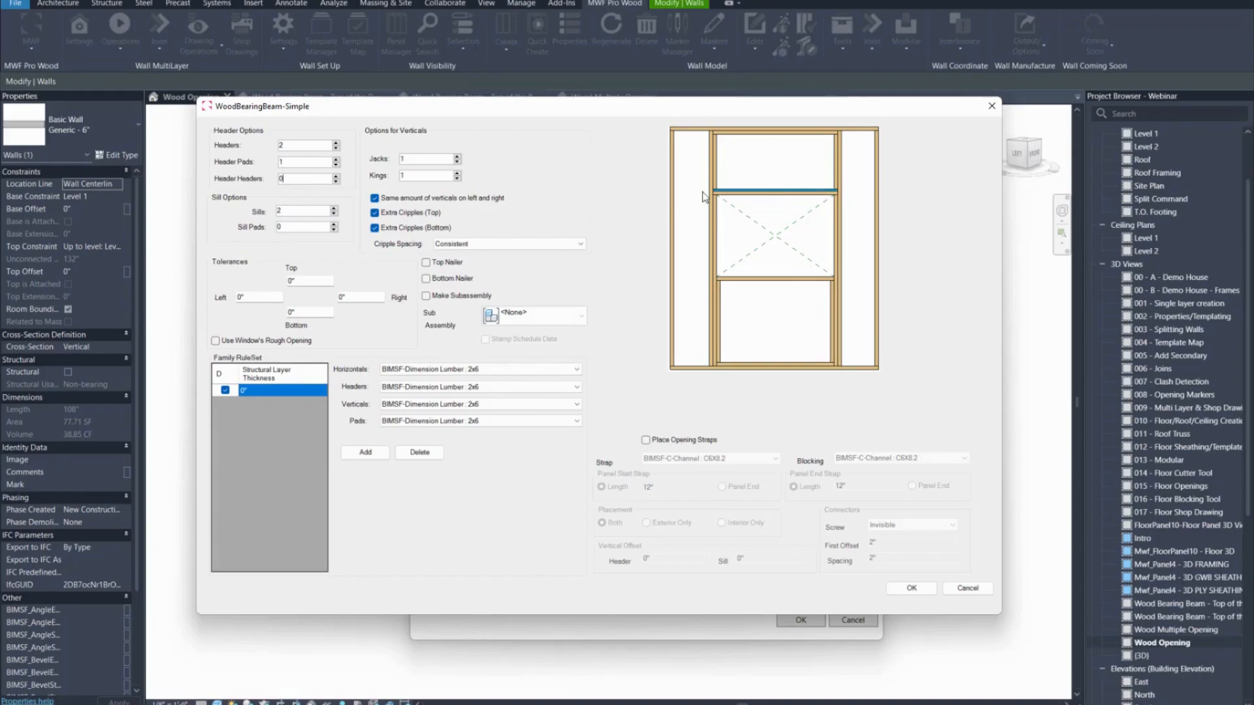
pyautogui.click(336, 177)
pyautogui.click(336, 182)
# - Set the Sill Pads to 1 in the sill options
pyautogui.click(303, 210)
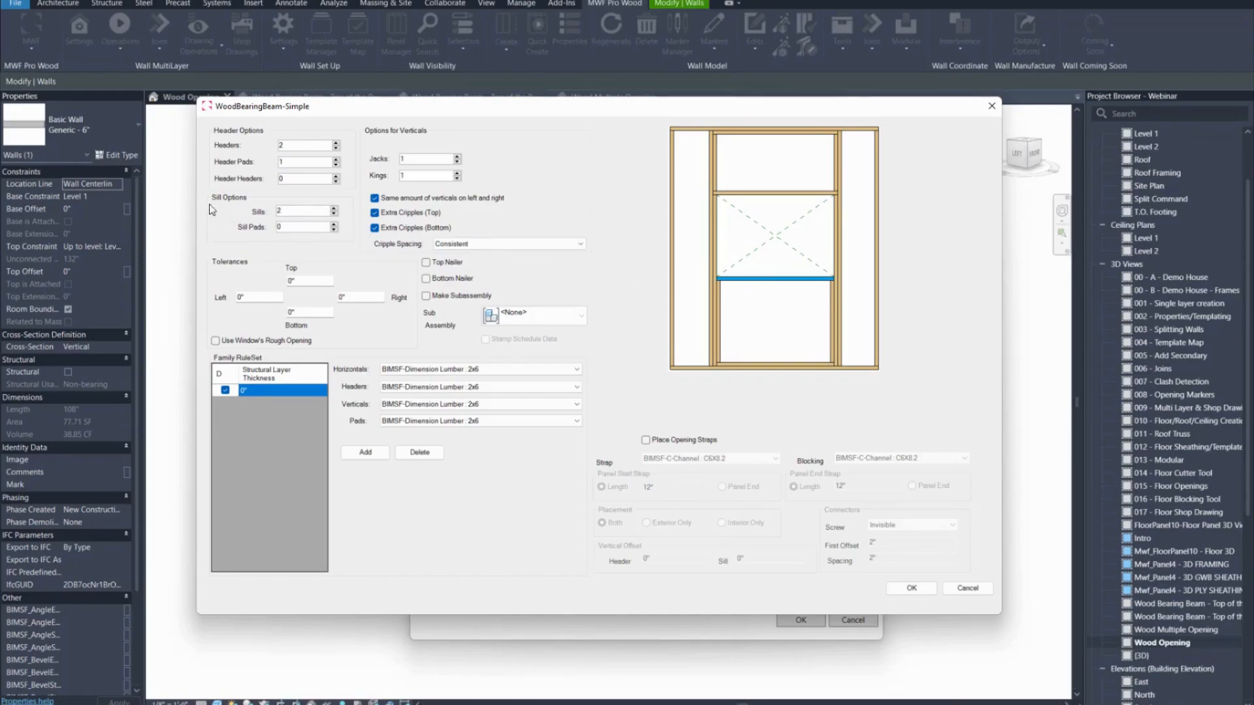
pyautogui.click(307, 226)
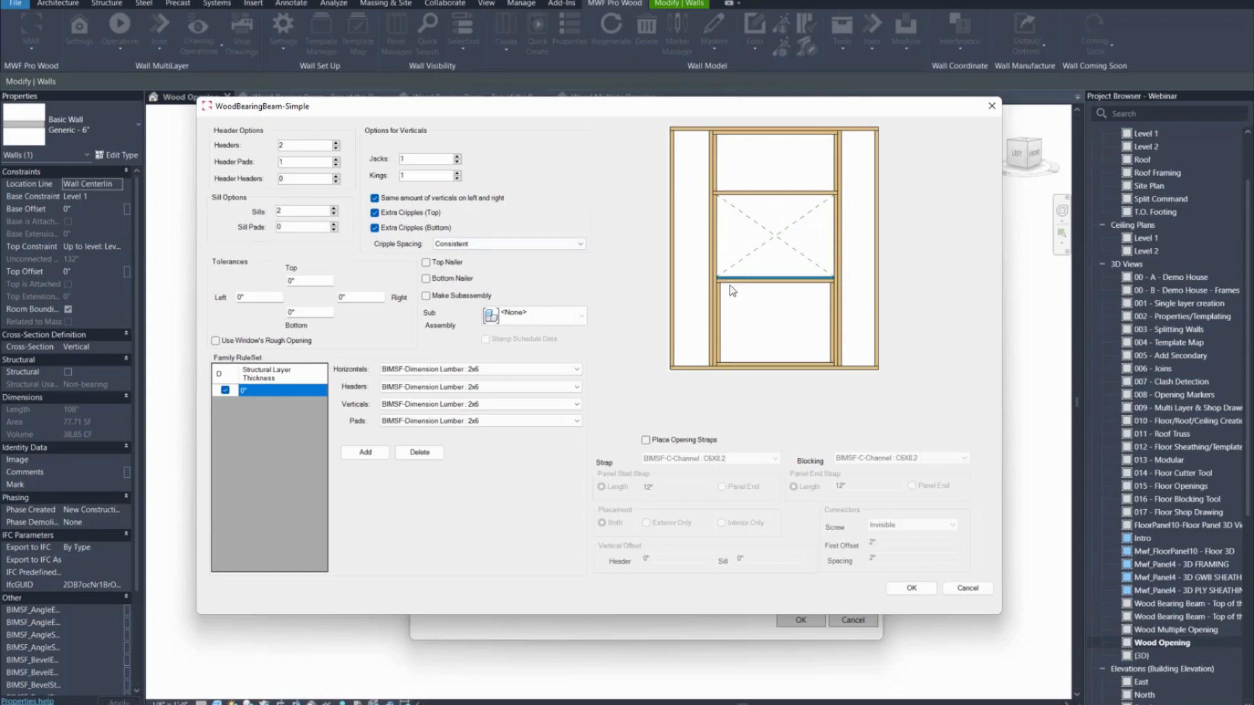
pyautogui.click(334, 224)
# - Set both the Jacks and the Kings to 2 in the options for verticals
pyautogui.click(430, 158)
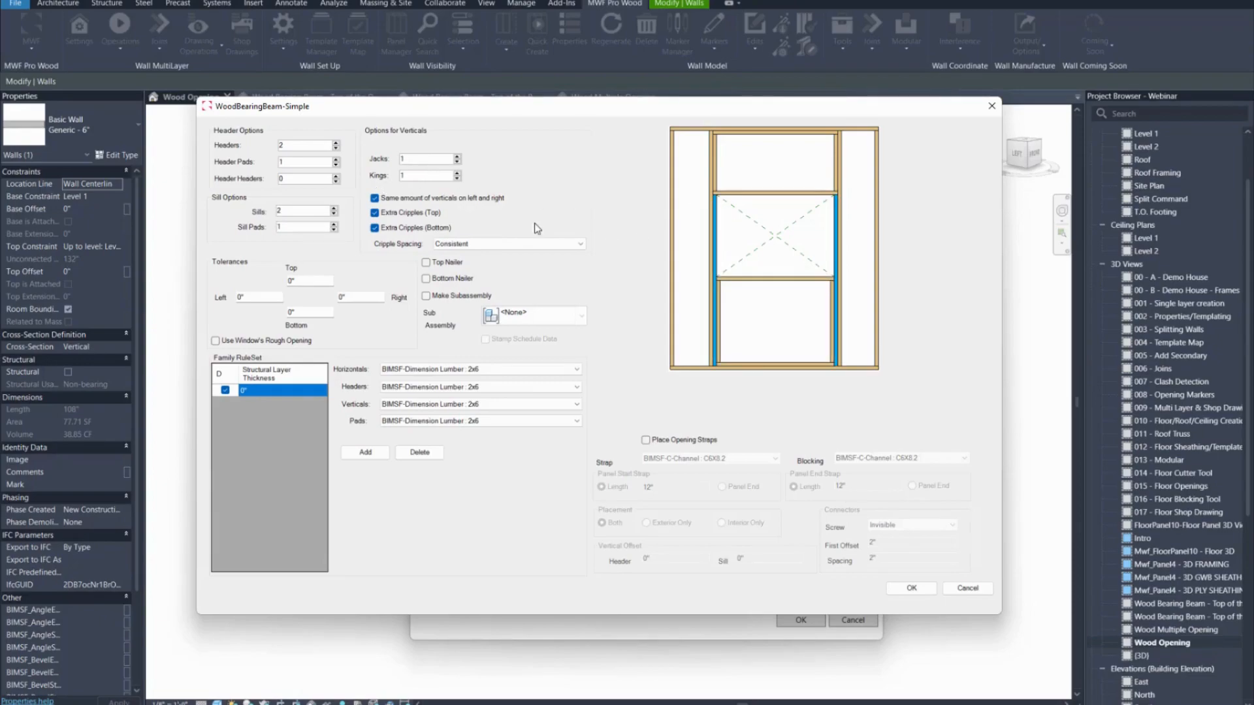
pyautogui.click(423, 175)
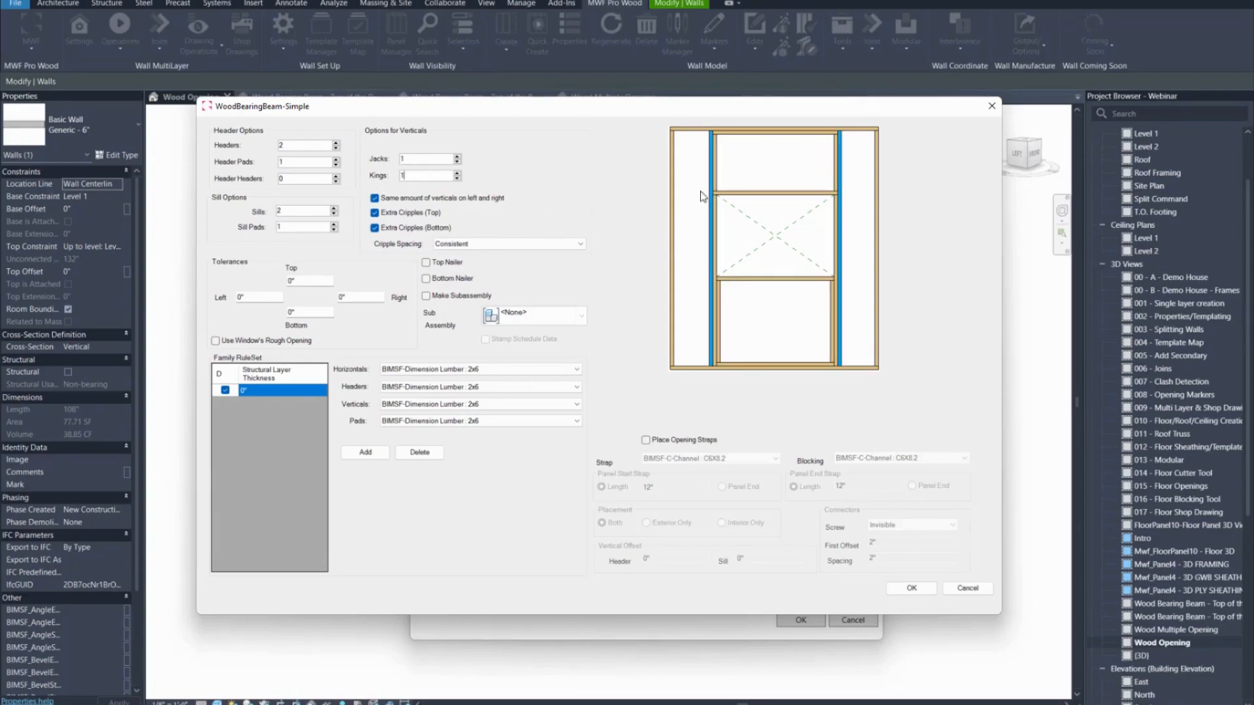
pyautogui.click(422, 160)
pyautogui.click(413, 172)
pyautogui.click(457, 173)
# - Try unequal verticals with 1 jack and 1 king on the right side, and restore the same amount on both sides
pyautogui.click(374, 198)
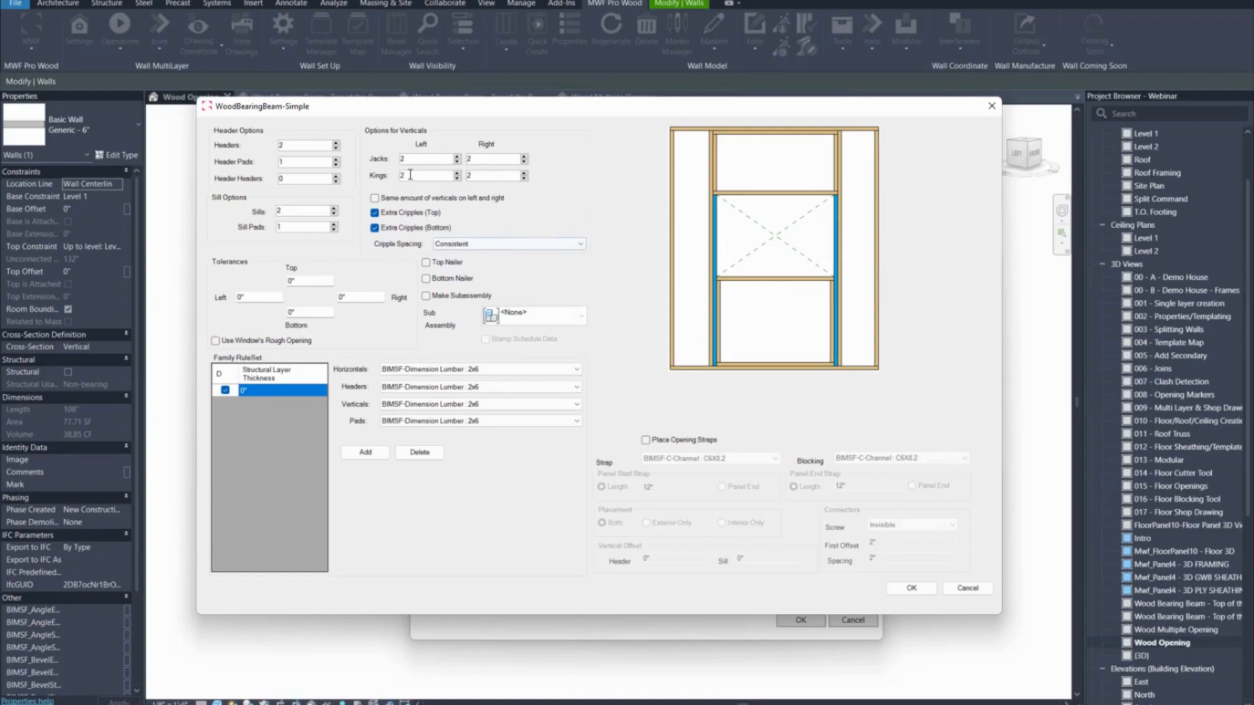
pyautogui.click(524, 156)
pyautogui.click(525, 162)
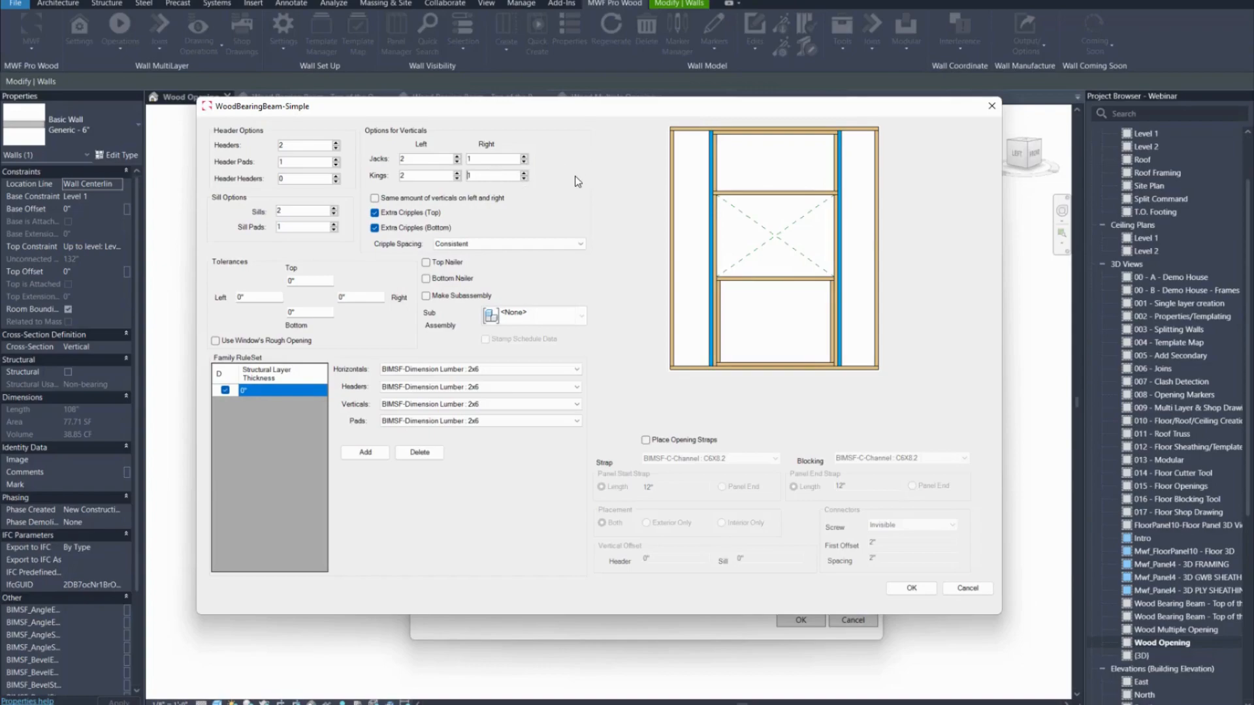
pyautogui.click(394, 201)
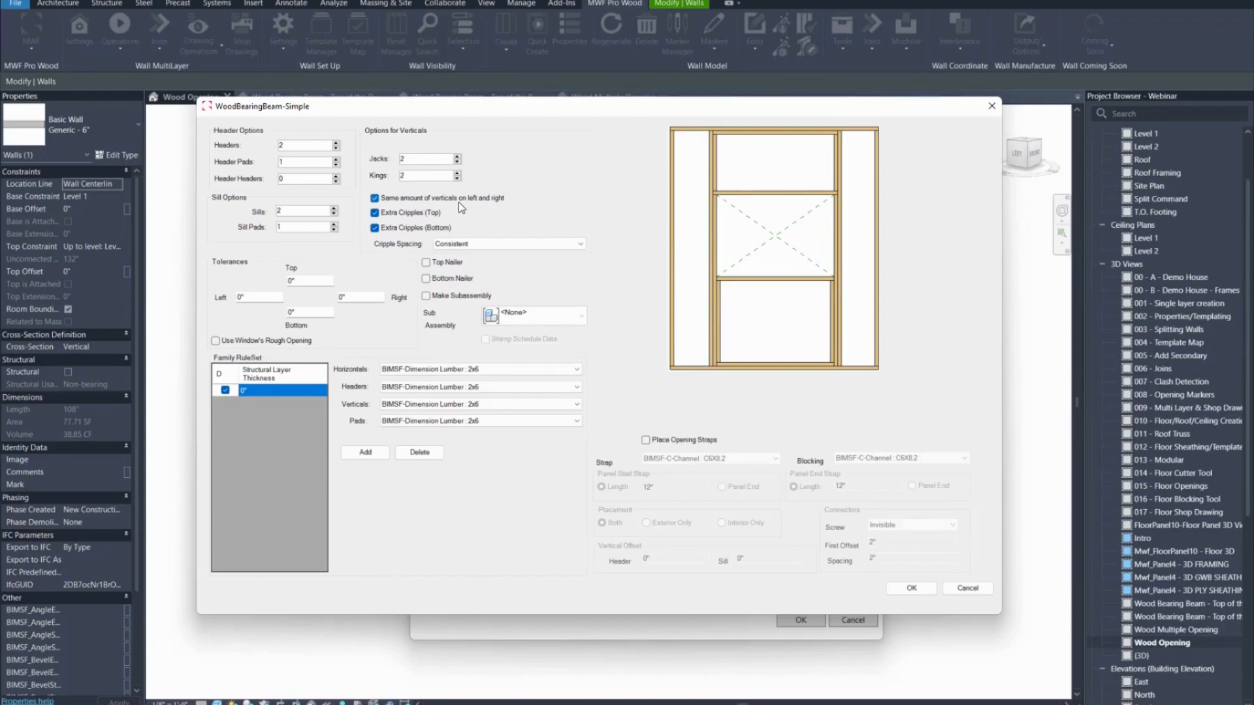
# - Review the Extra Cripples (Top) option and the available Cripple Spacing choices
pyautogui.click(411, 214)
pyautogui.click(467, 245)
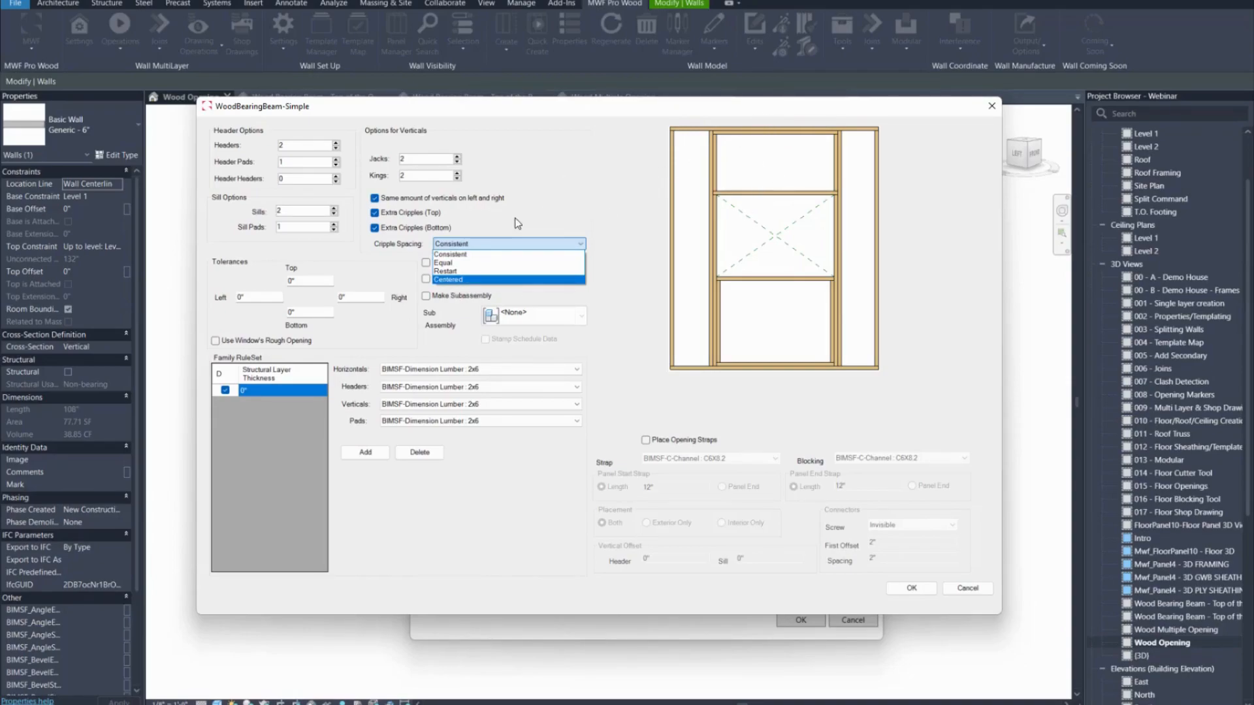
pyautogui.click(469, 244)
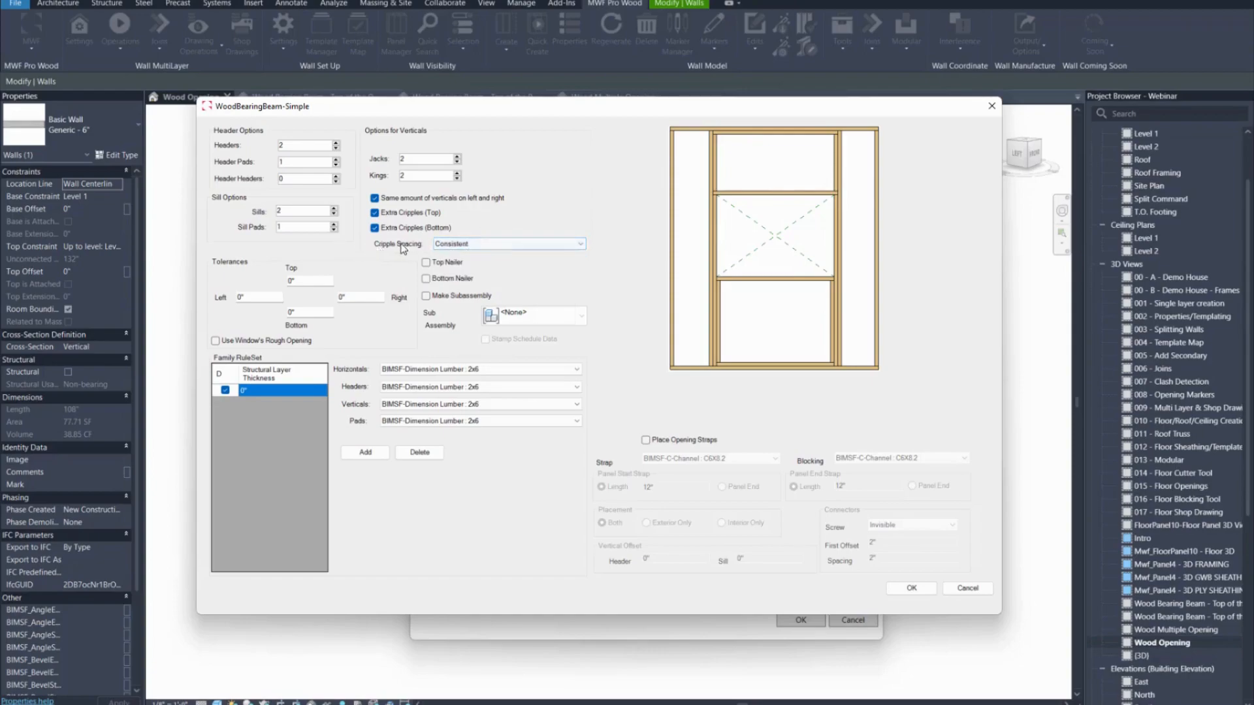
pyautogui.click(448, 244)
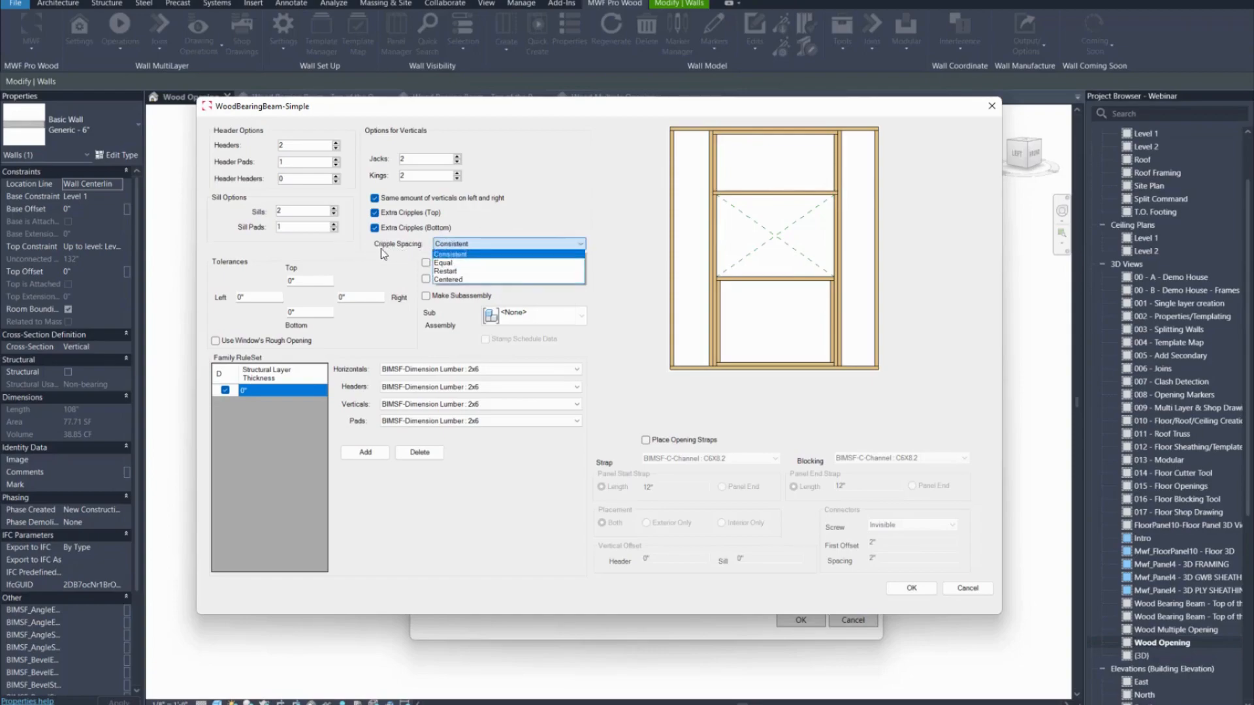
pyautogui.click(448, 246)
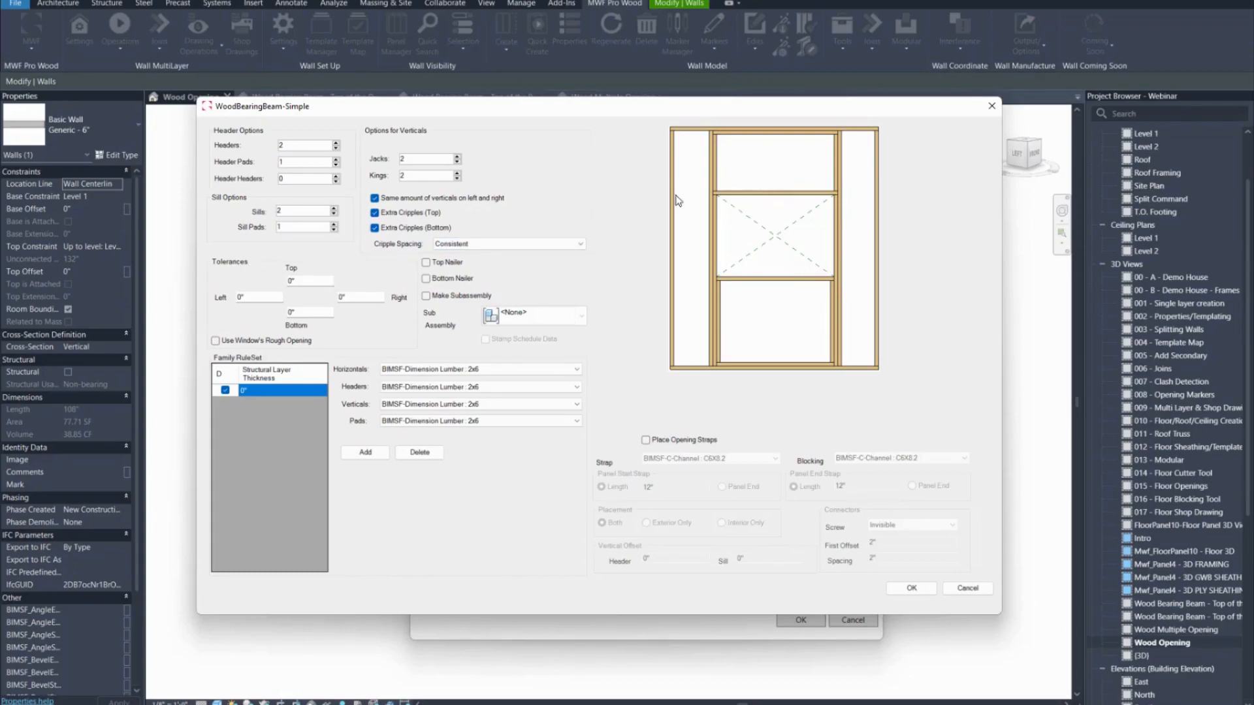
# - Go through the opening's tolerance values and rough opening option, and enable the Top Nailer and Bottom Nailer
pyautogui.click(303, 279)
pyautogui.click(257, 298)
pyautogui.click(315, 313)
pyautogui.click(361, 298)
pyautogui.click(253, 341)
pyautogui.click(446, 296)
pyautogui.click(445, 297)
# - Look through the families available for the Horizontals in the Family RuleSet, keeping BIMSF-Dimension Lumber : 2x6
pyautogui.click(403, 369)
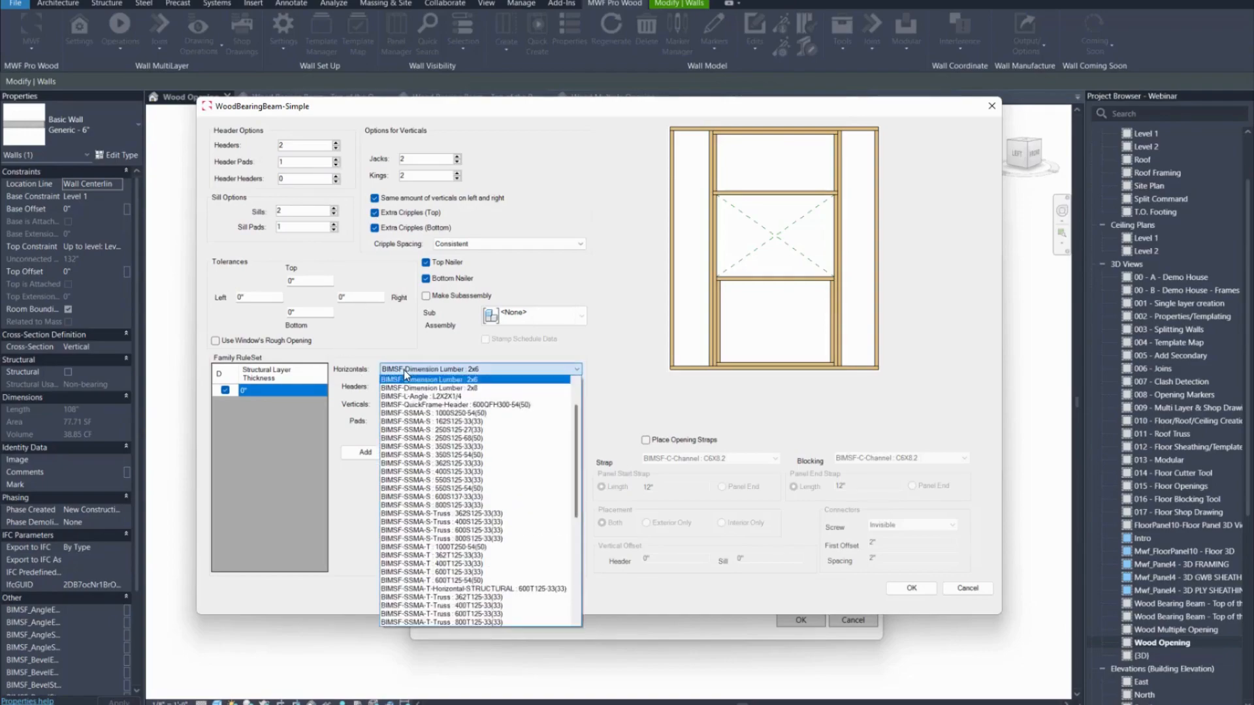
pyautogui.click(445, 378)
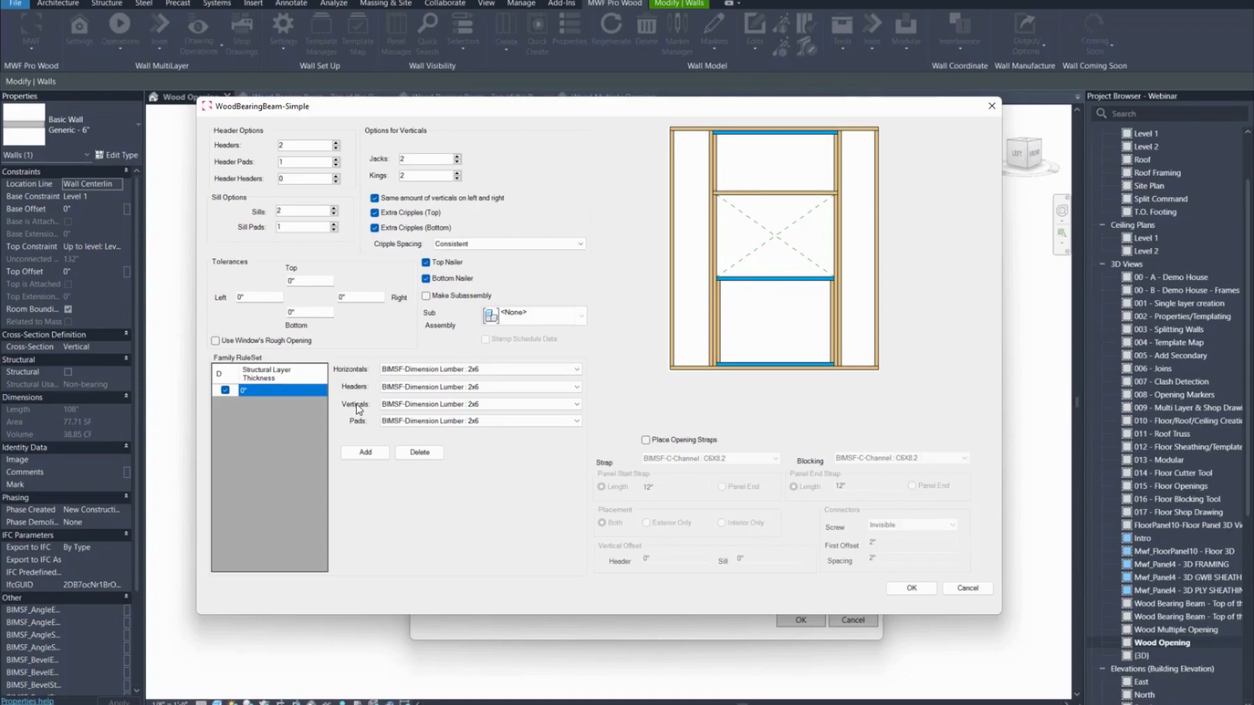
pyautogui.click(480, 369)
pyautogui.scroll(-5, 546, 449)
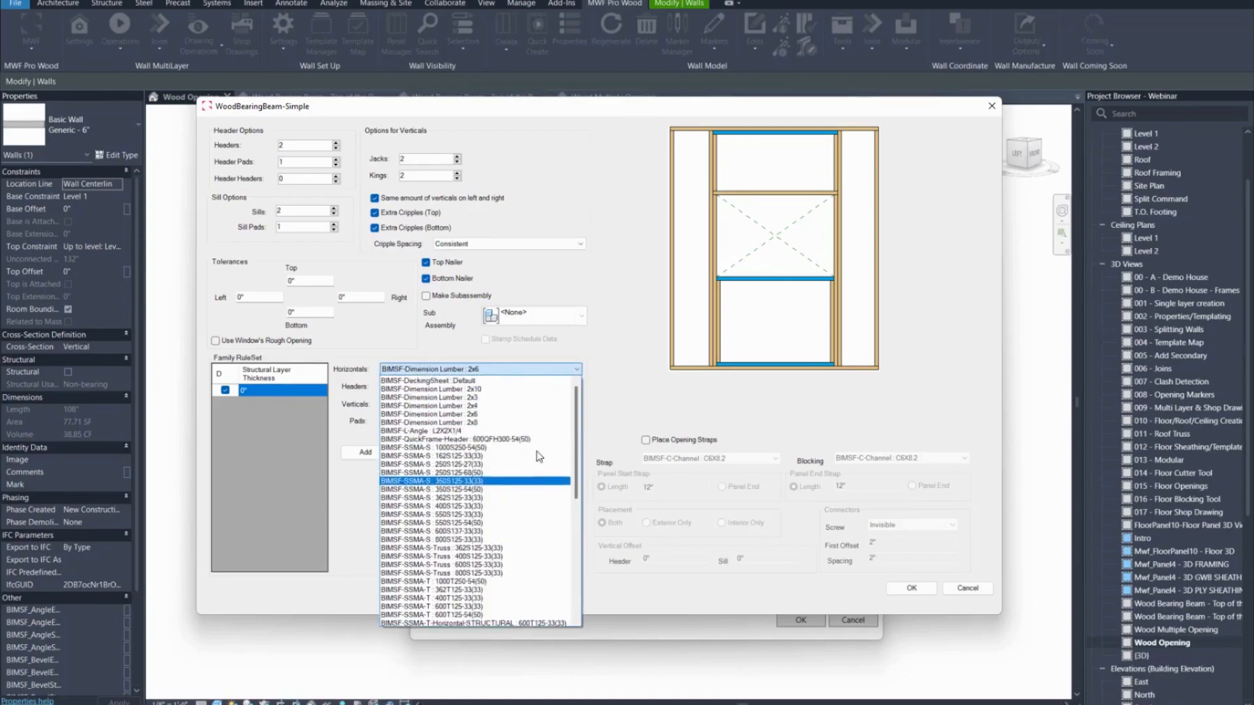
pyautogui.scroll(8, 547, 450)
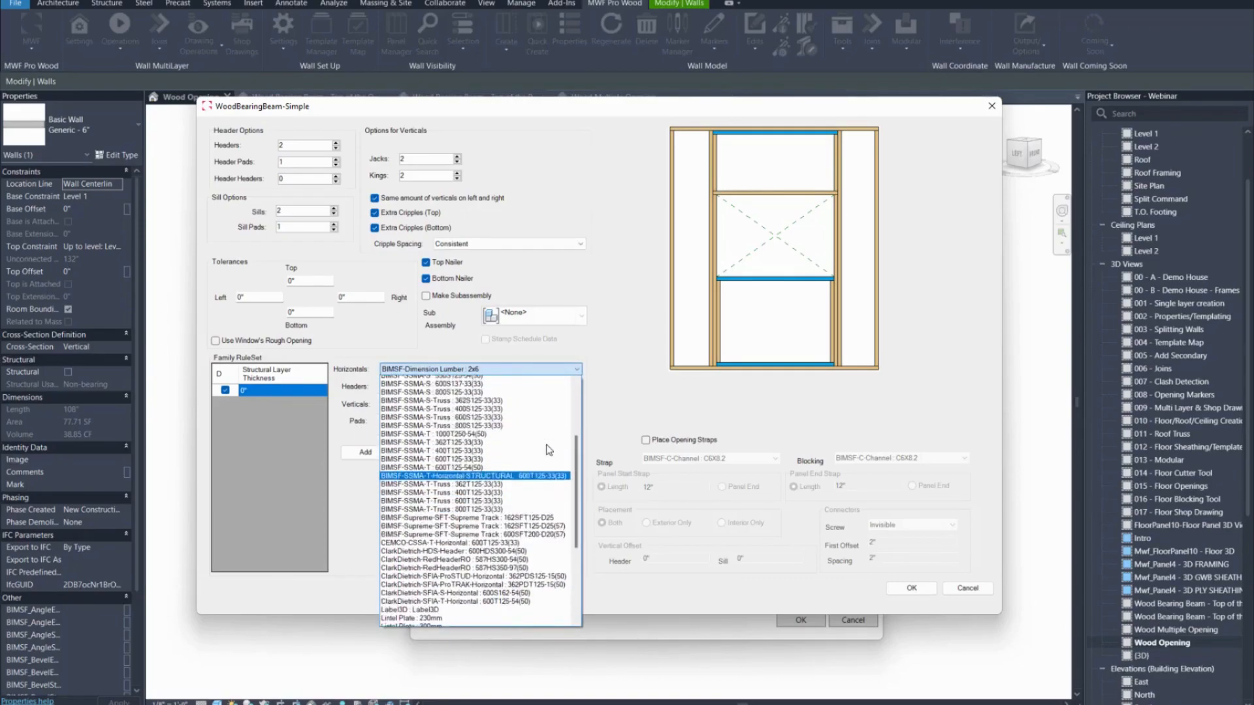
pyautogui.scroll(-10, 551, 449)
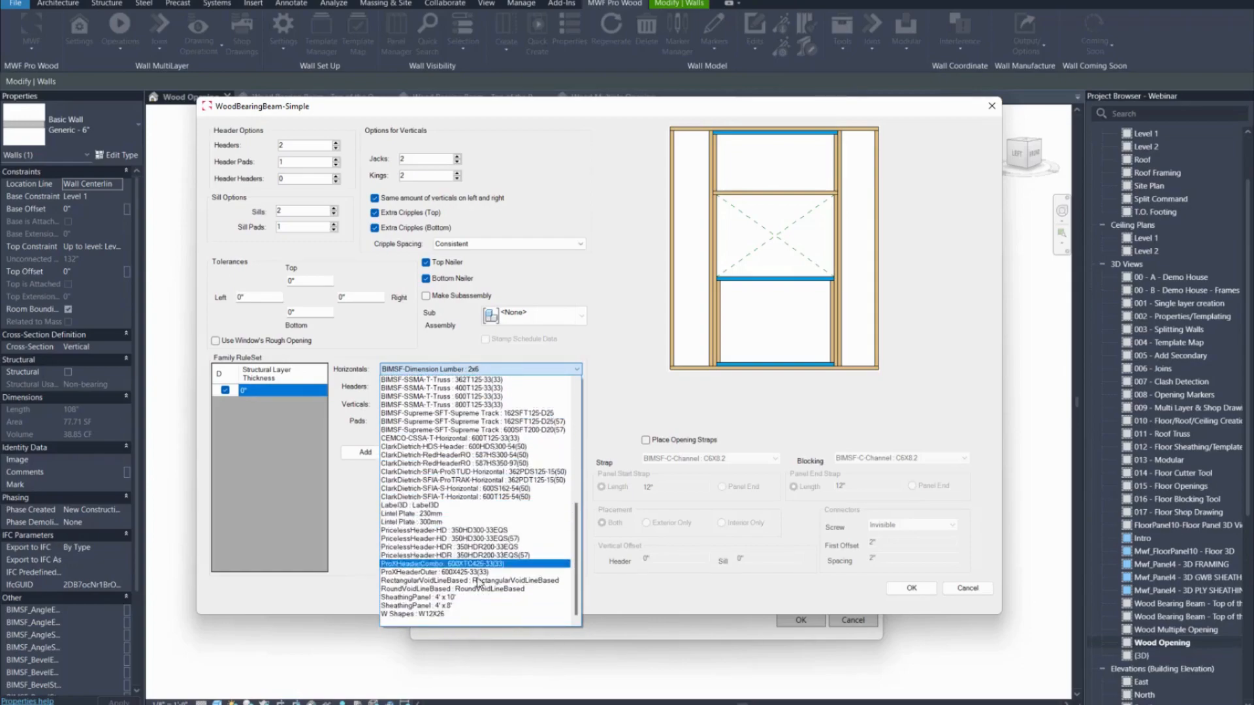
# - Try blank family entries for the Horizontals and the Headers in the Family RuleSet
pyautogui.click(426, 619)
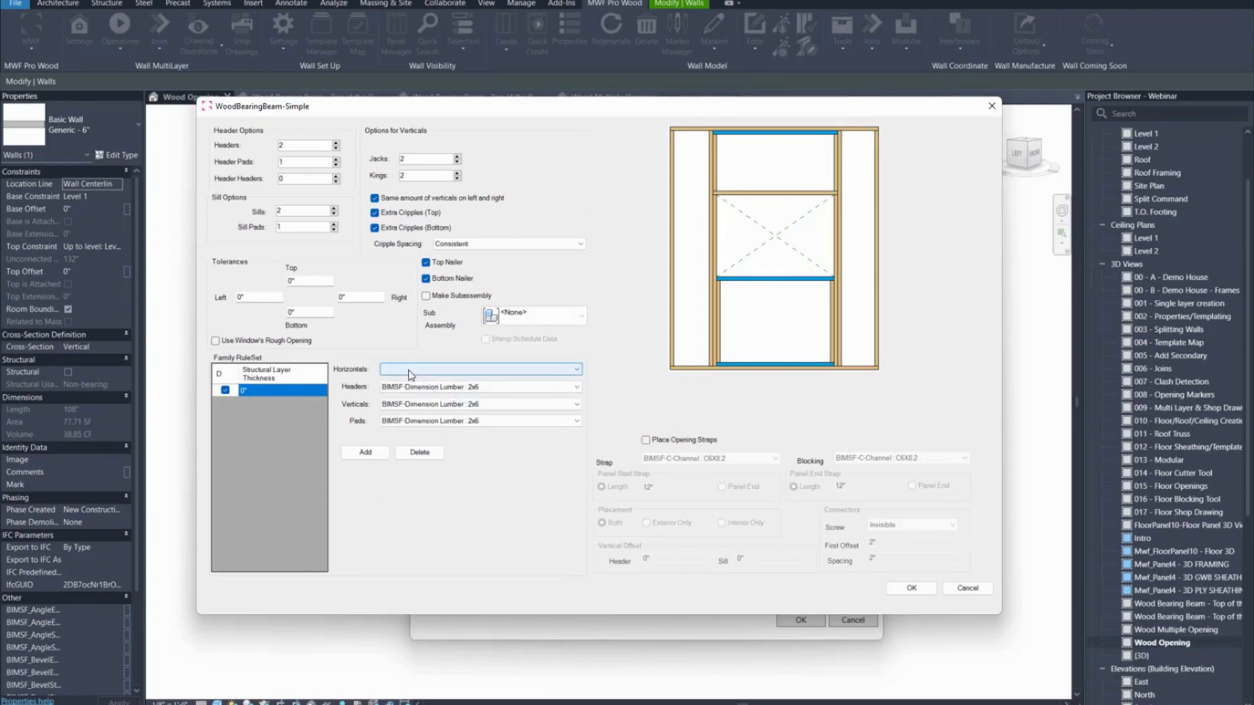
pyautogui.click(461, 392)
pyautogui.scroll(-10, 434, 636)
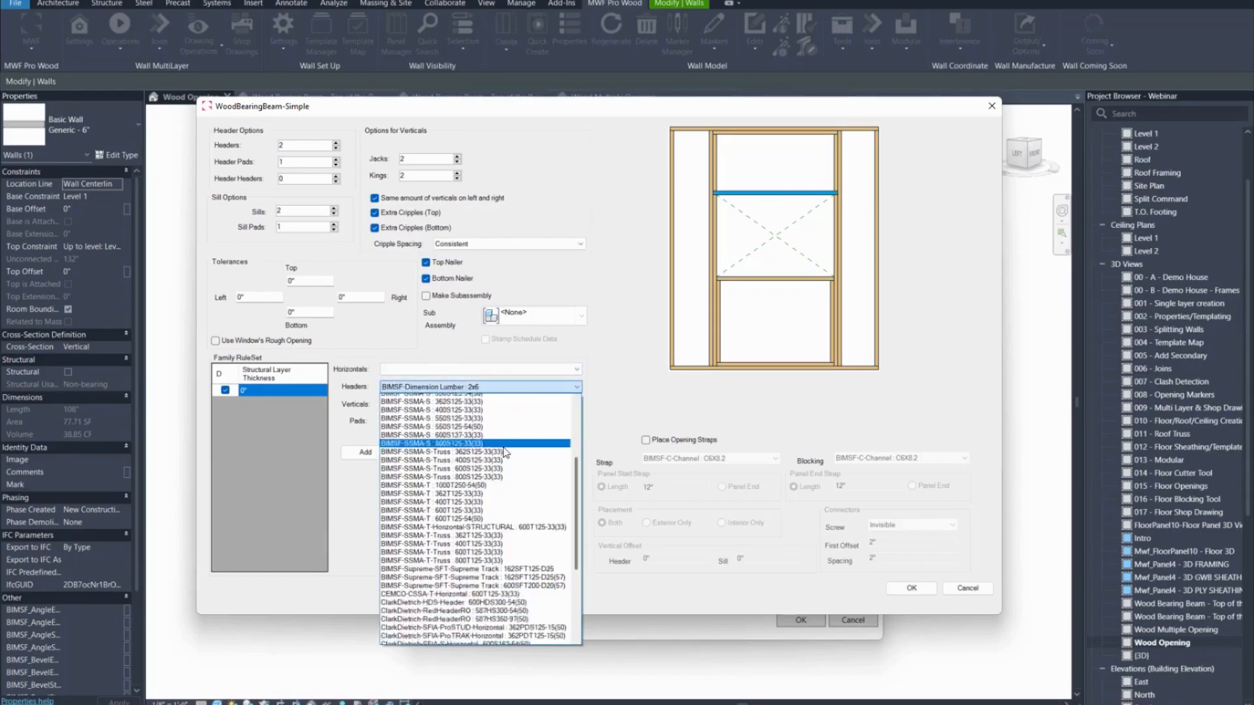
pyautogui.click(431, 642)
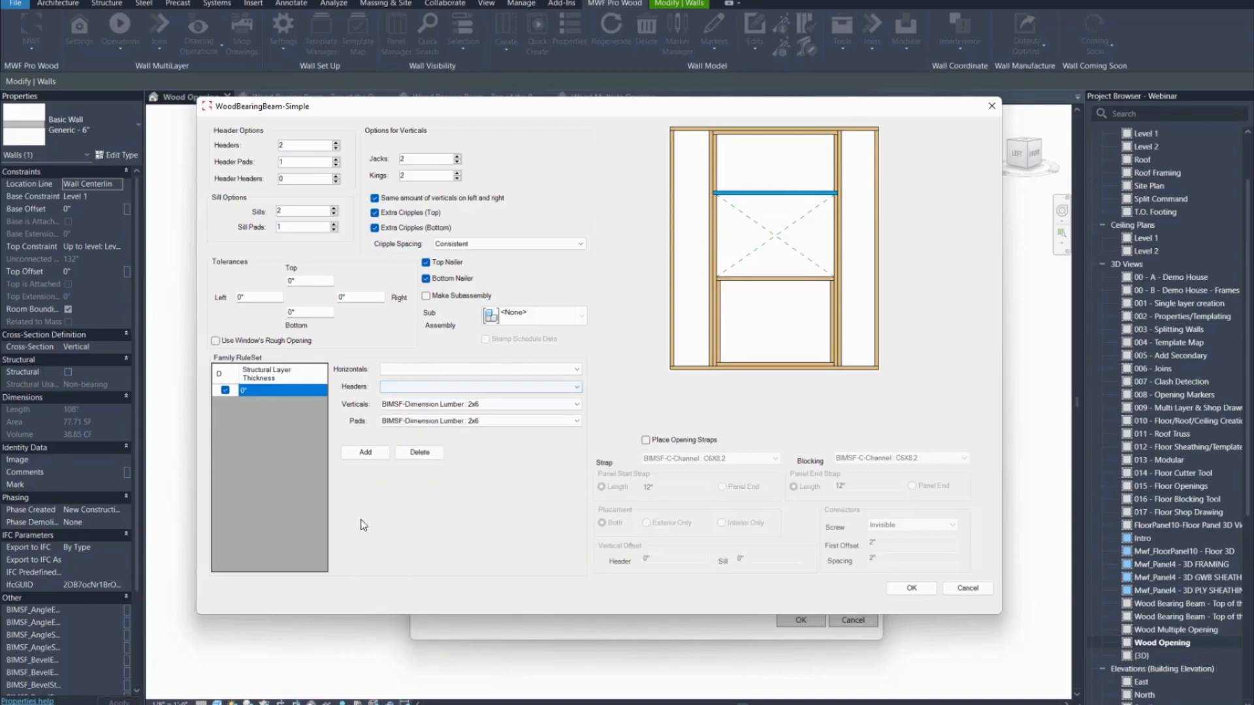
# - Set the family of both the Headers and the Horizontals to BIMSF-Dimension Lumber : 2x6
pyautogui.click(435, 391)
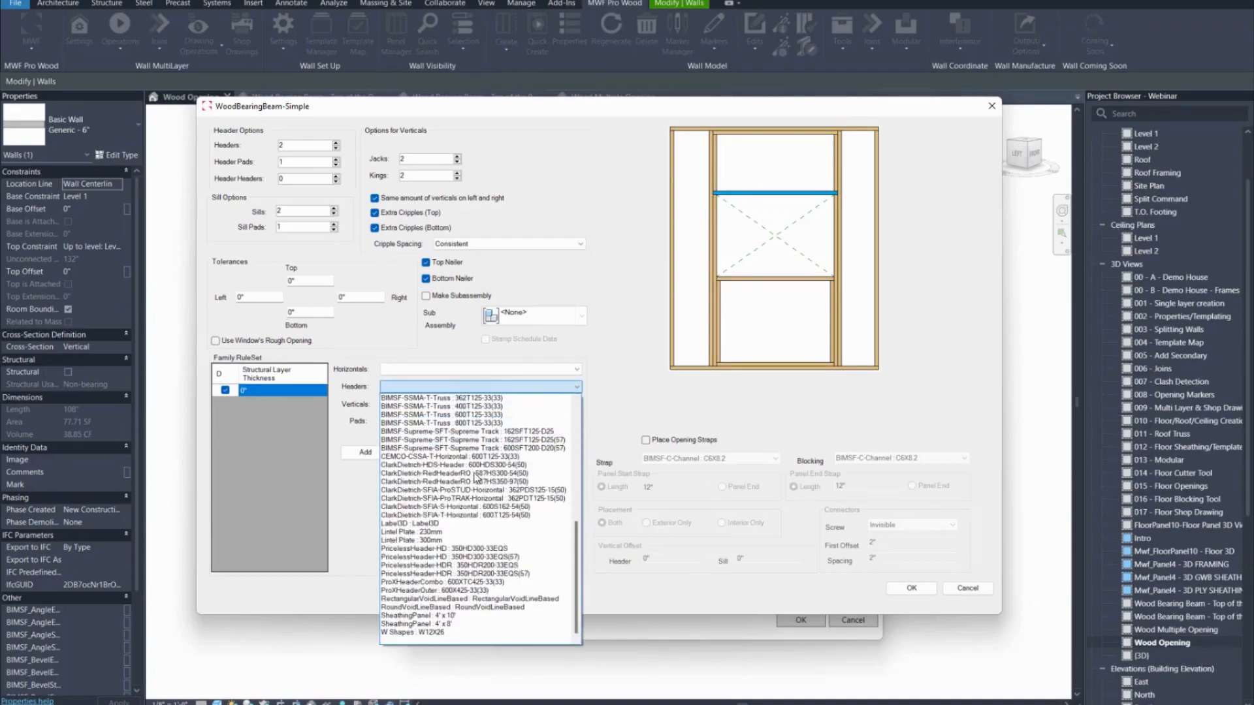
pyautogui.scroll(3, 512, 473)
pyautogui.scroll(5, 513, 473)
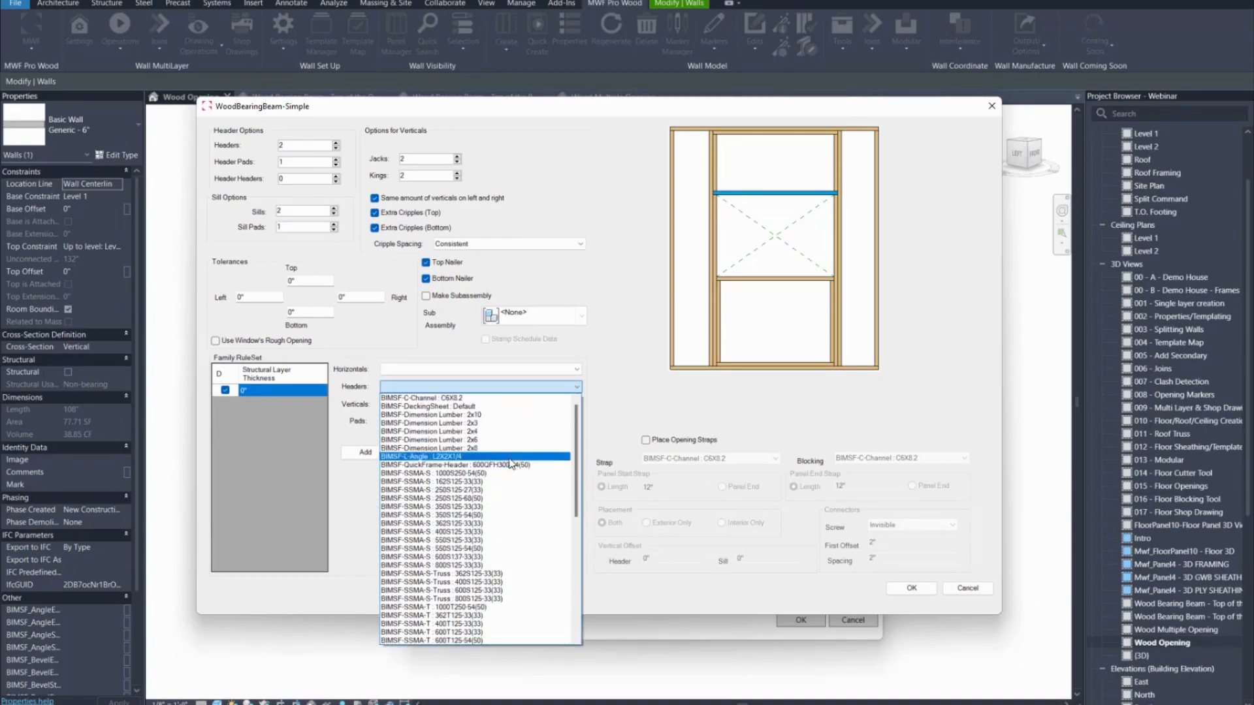
pyautogui.click(508, 445)
pyautogui.click(453, 370)
pyautogui.scroll(5, 503, 366)
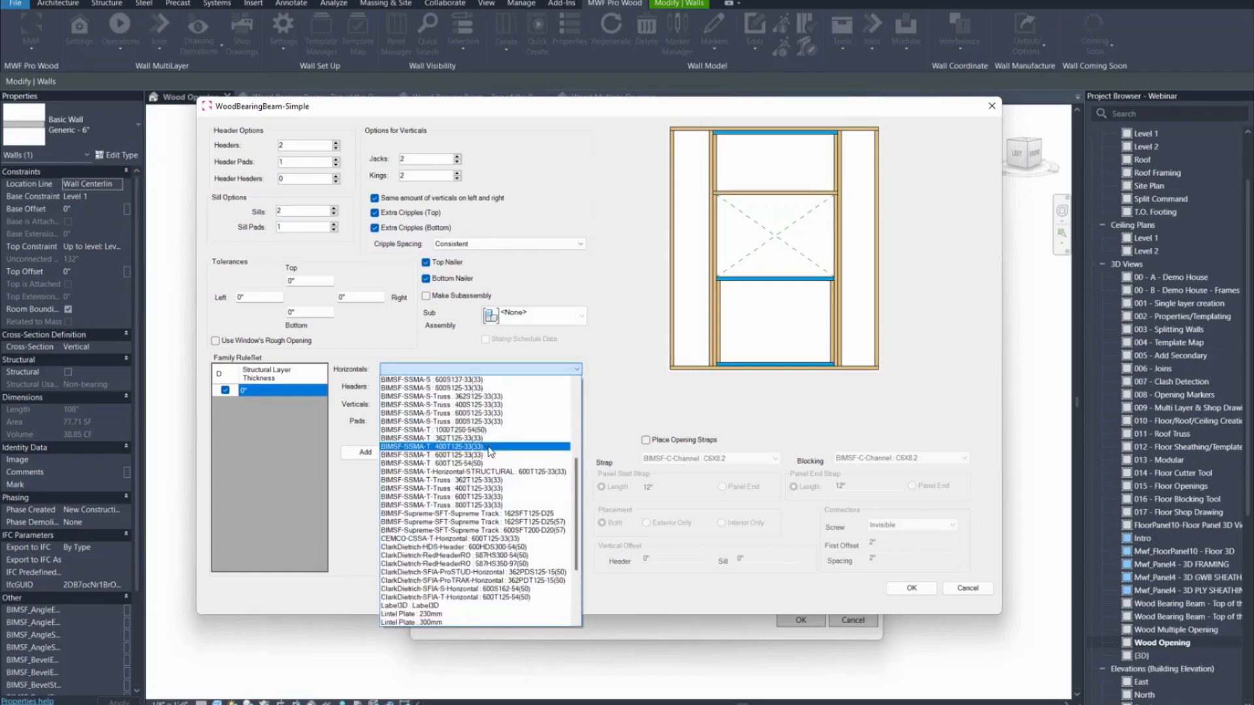
pyautogui.click(477, 421)
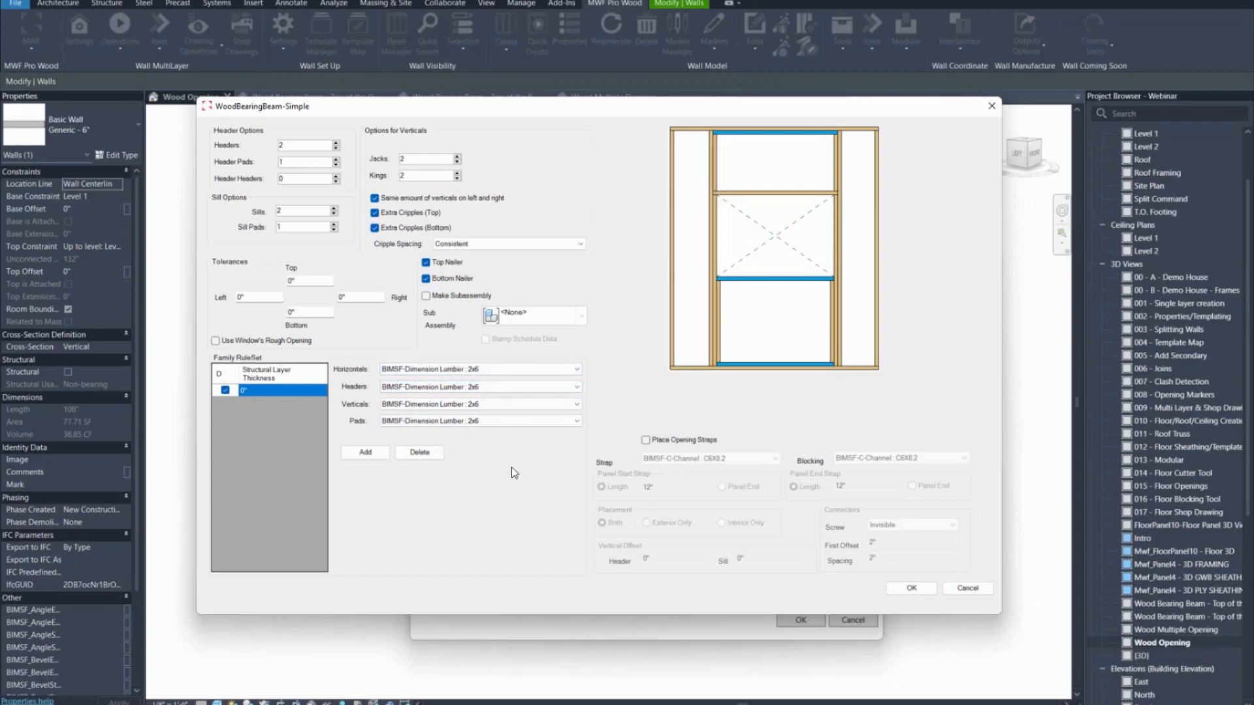
# - Enable Place Opening Straps and set the strap family to BIMSF-Dimension Lumber : 2x6
pyautogui.click(676, 440)
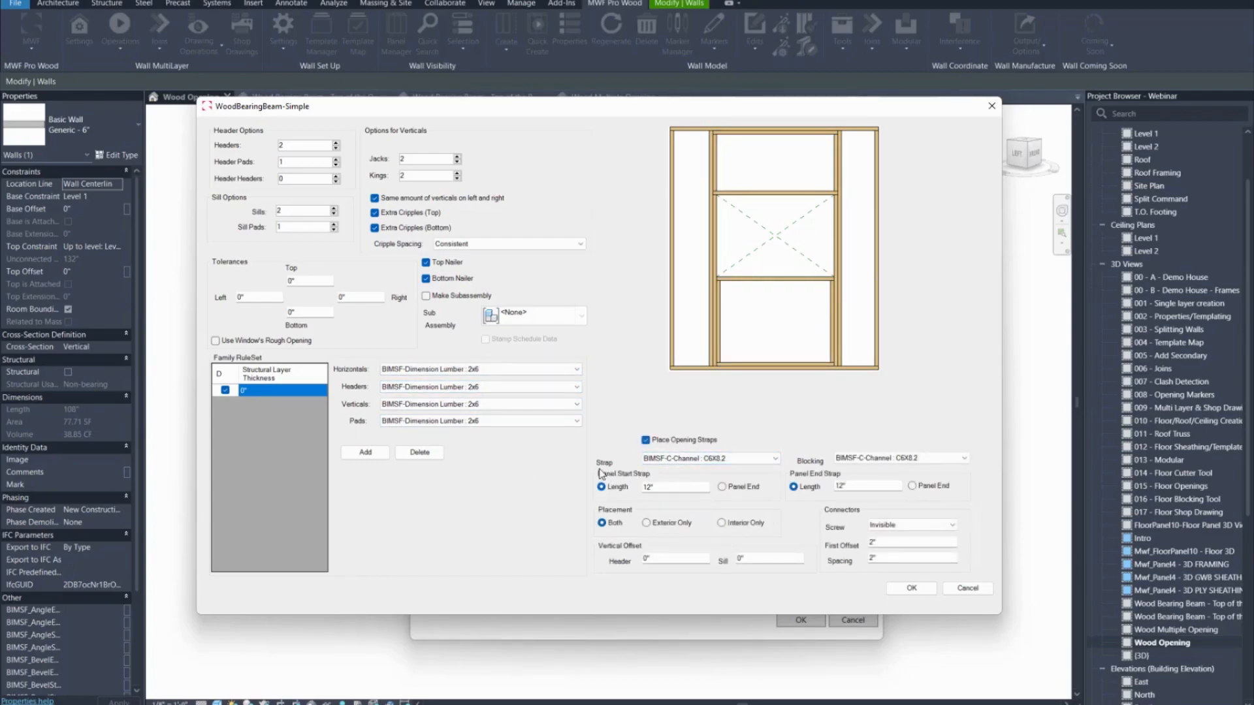
pyautogui.click(640, 459)
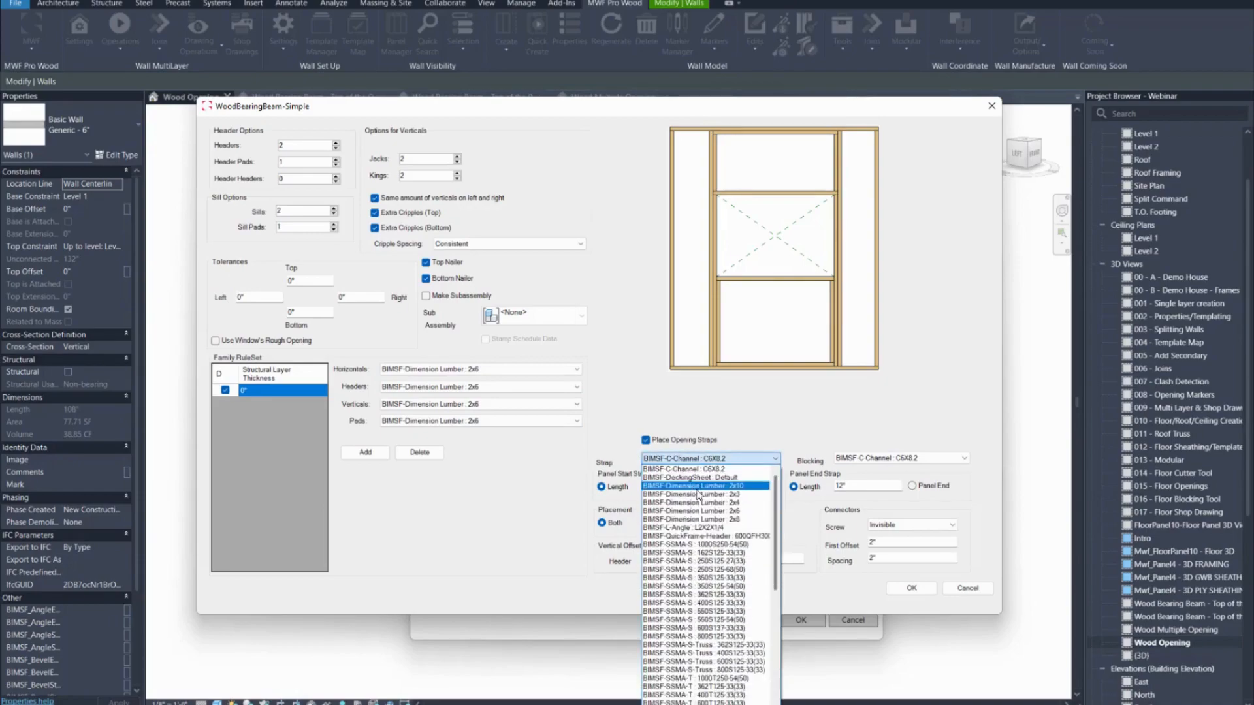
pyautogui.click(730, 508)
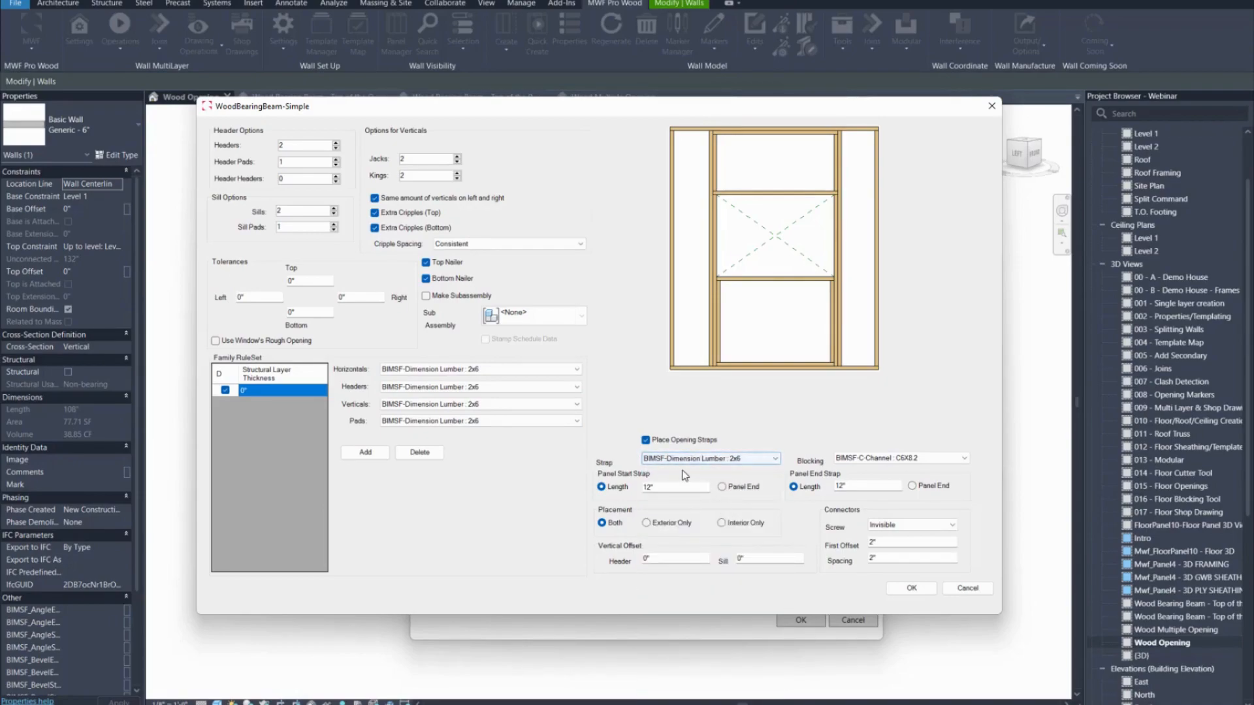
# - Try Panel End for the start strap and the Exterior Only and Interior Only placements, returning to Length and Both
pyautogui.click(722, 487)
pyautogui.click(611, 487)
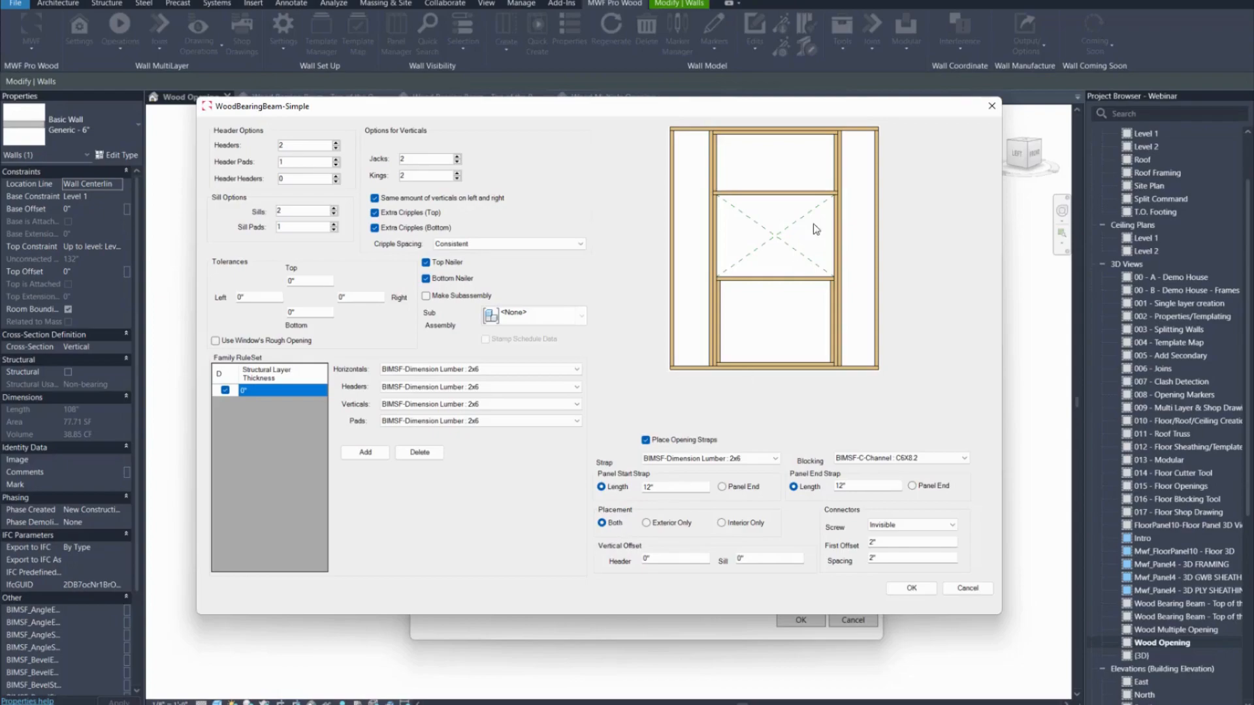
pyautogui.click(680, 523)
pyautogui.click(740, 524)
pyautogui.click(606, 523)
# - Review the blocking families, keeping BIMSF-C-Channel : C6X8.2, and try Panel End for the end strap before returning to Length
pyautogui.click(944, 458)
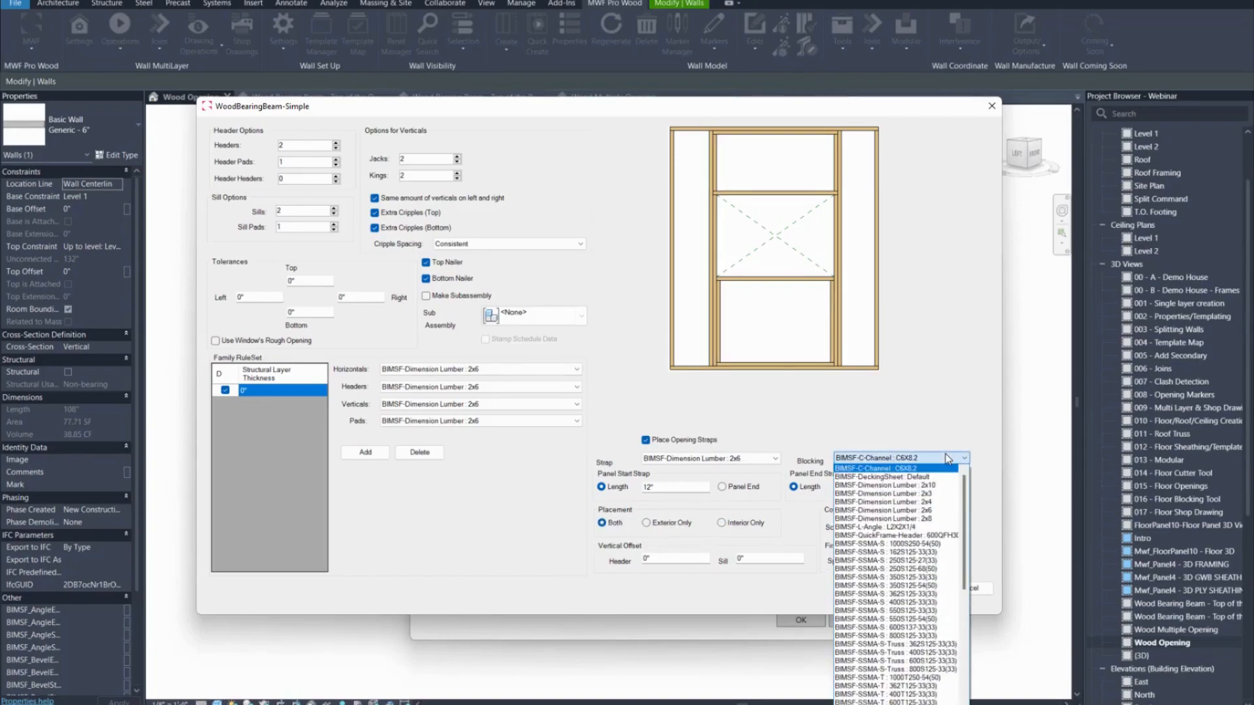
pyautogui.click(944, 468)
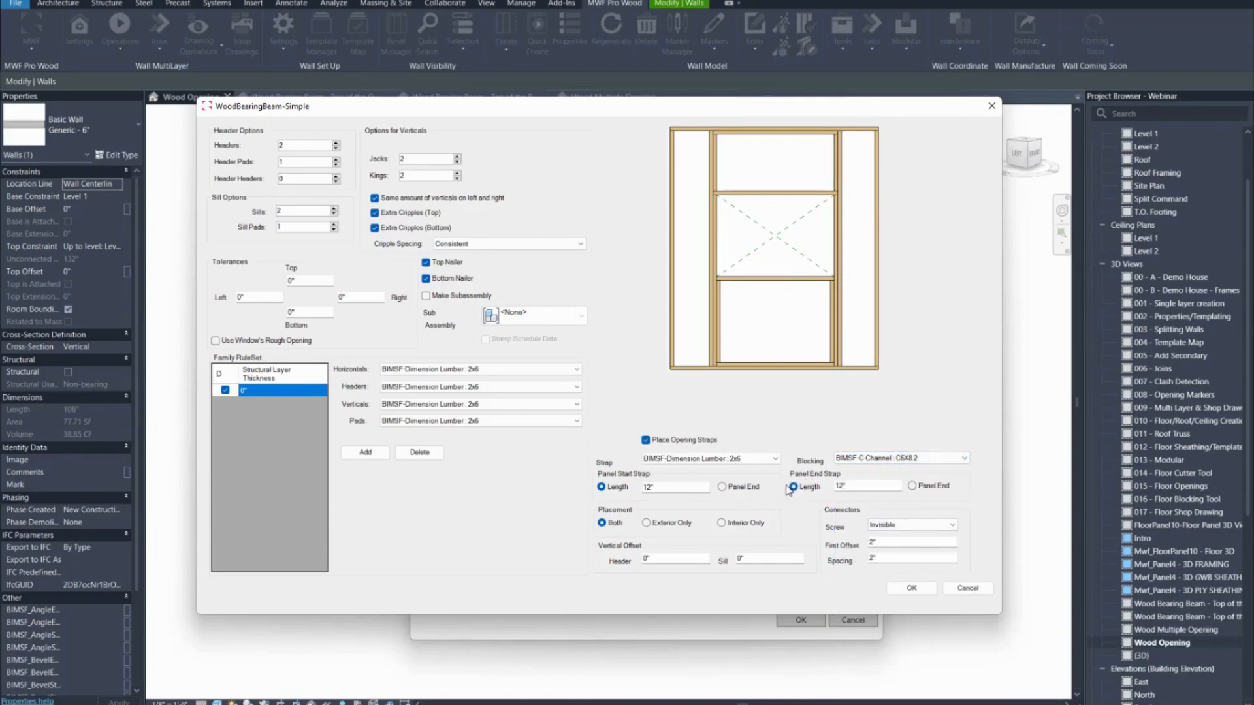
pyautogui.click(912, 486)
pyautogui.click(809, 488)
# - Review the strap connectors' screw visibility choices, First Offset and Spacing
pyautogui.click(898, 526)
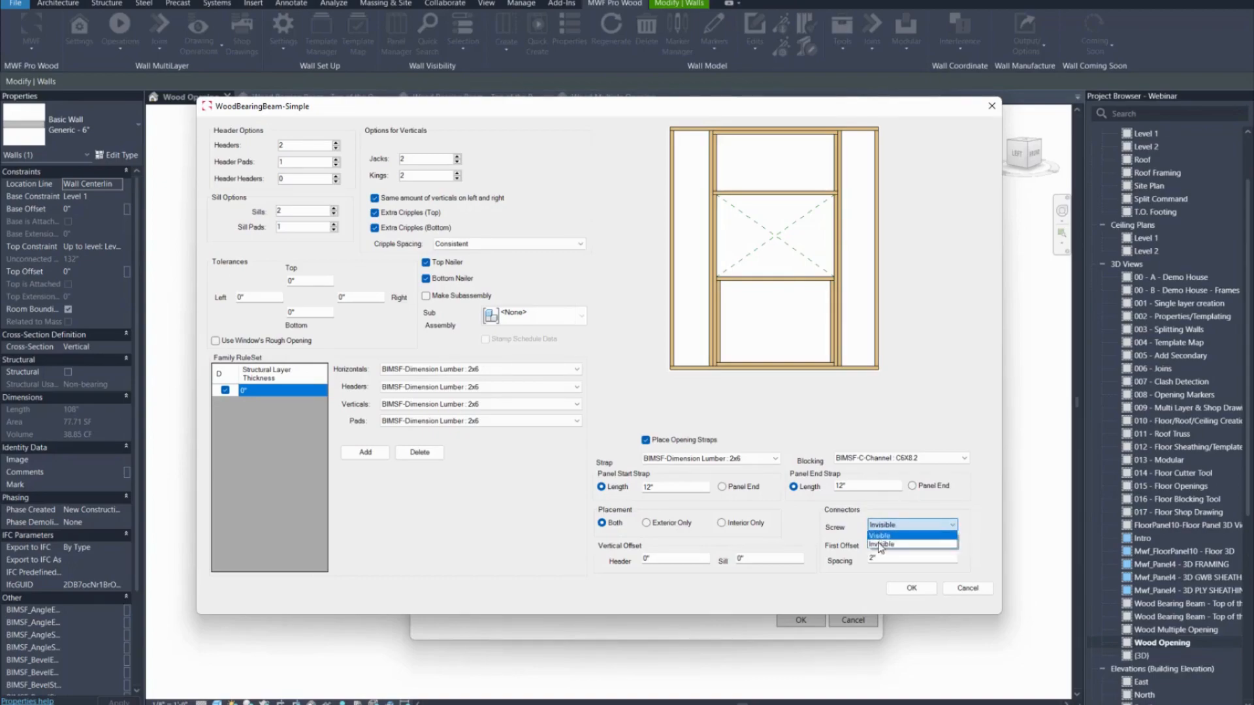
pyautogui.click(904, 527)
pyautogui.press('Tab')
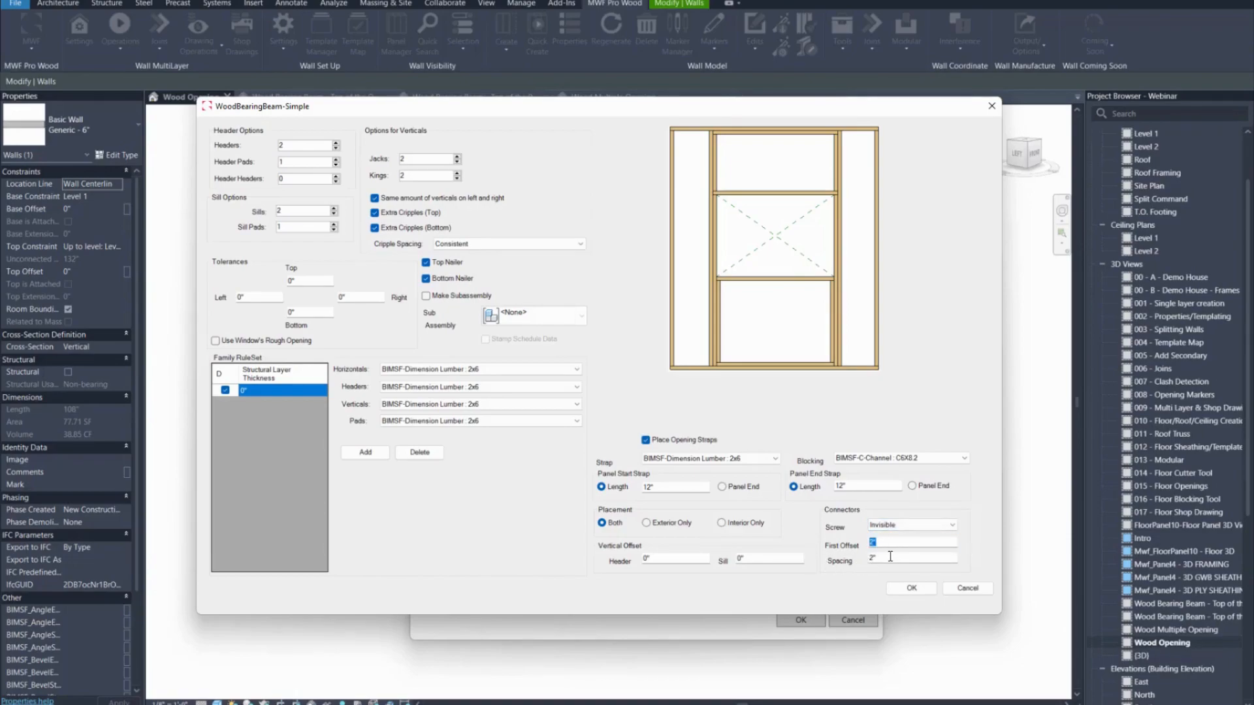
pyautogui.press('Tab')
# - Disable Place Opening Straps, accept the marker settings with the update of the existing marker, and close the Marker Manager
pyautogui.click(657, 439)
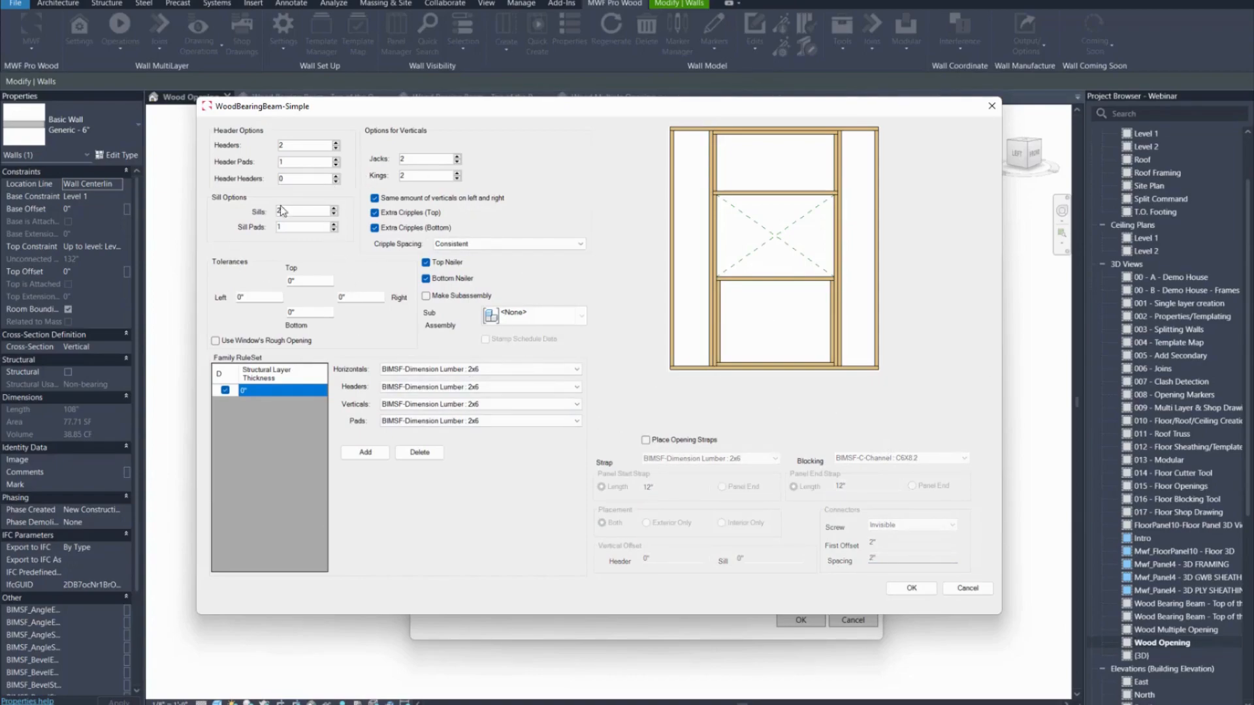
pyautogui.click(910, 589)
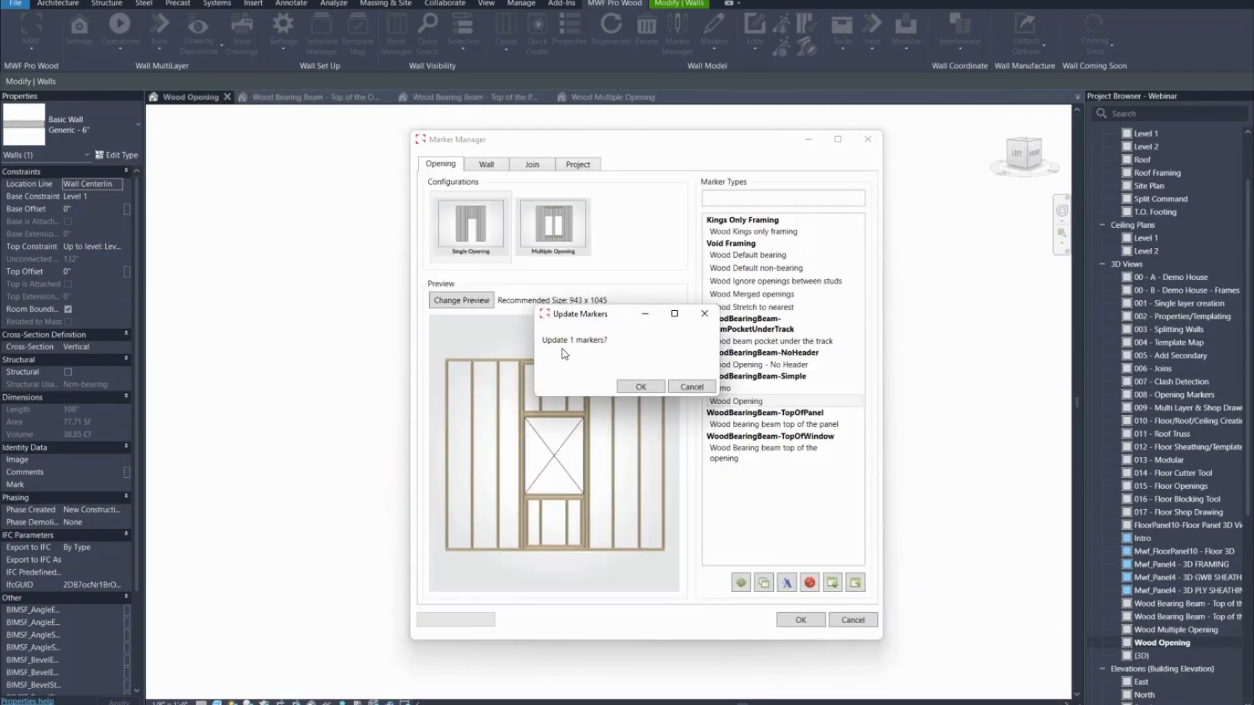
pyautogui.click(635, 391)
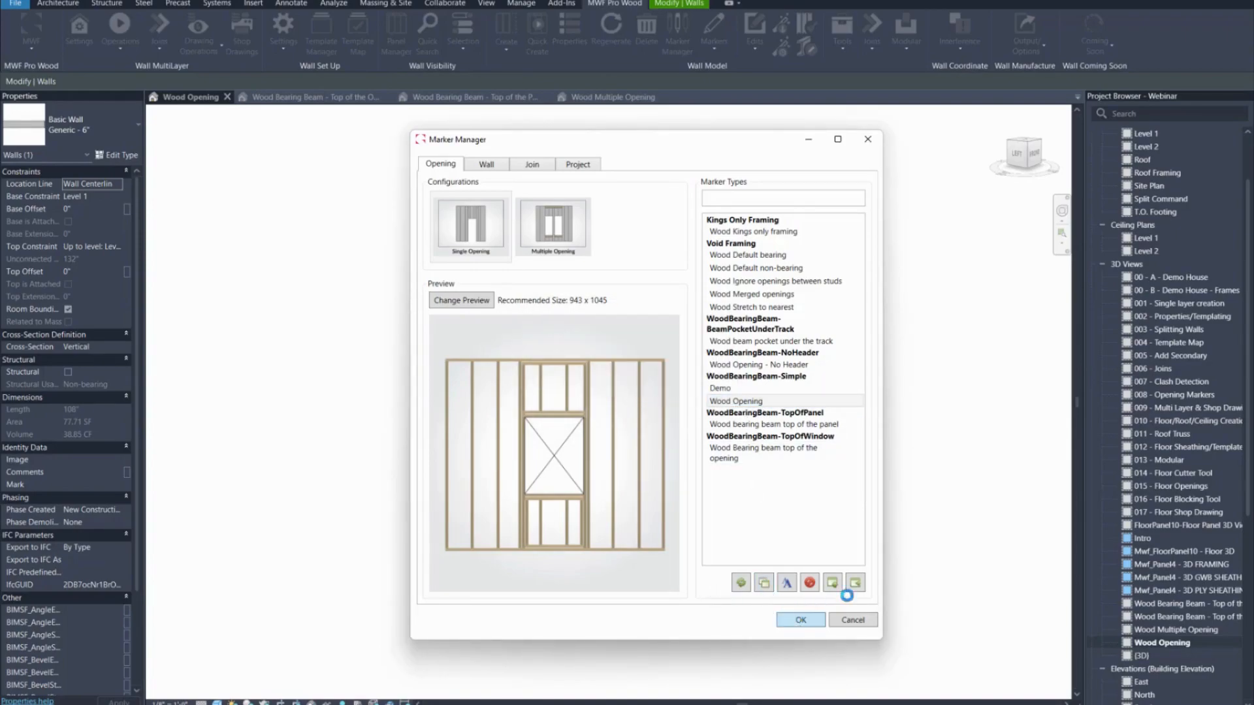
pyautogui.click(801, 620)
pyautogui.click(712, 297)
pyautogui.keyDown('shift'); pyautogui.moveTo(755, 379); pyautogui.dragTo(617, 399, button='middle'); pyautogui.keyUp('shift')
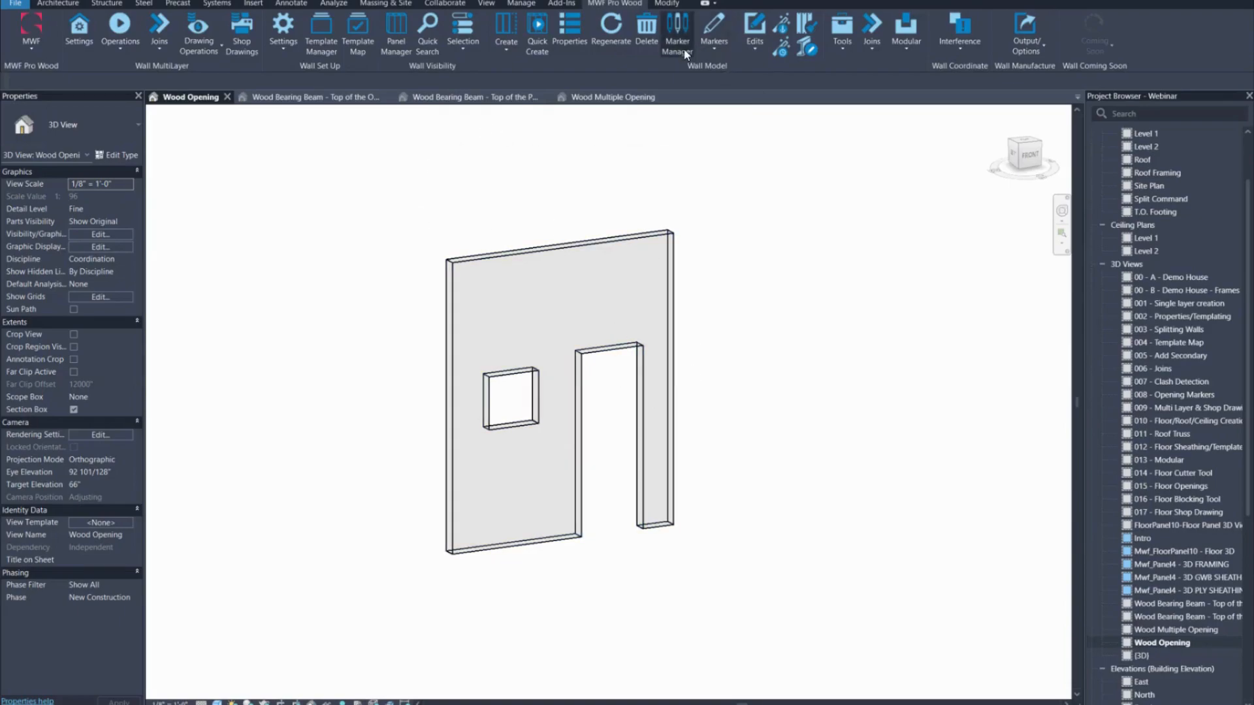
# - Select the door opening in the wall and switch MWF to the Wall Module
pyautogui.click(605, 359)
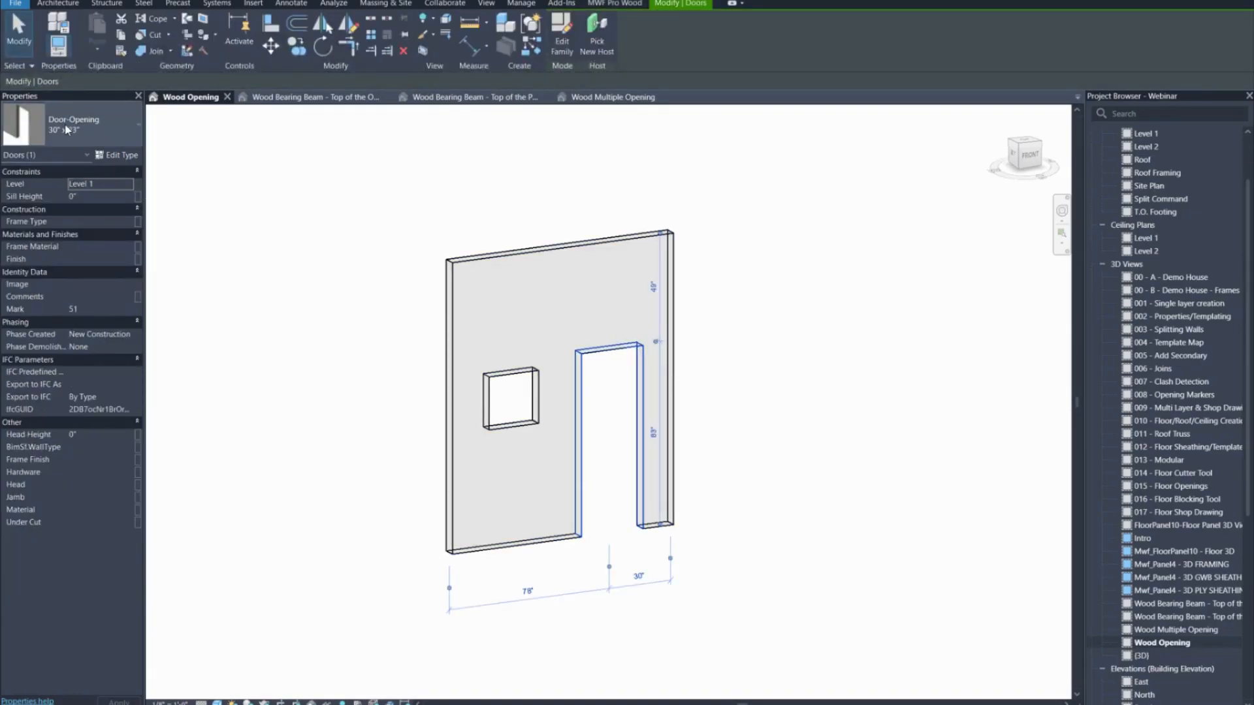
pyautogui.click(615, 3)
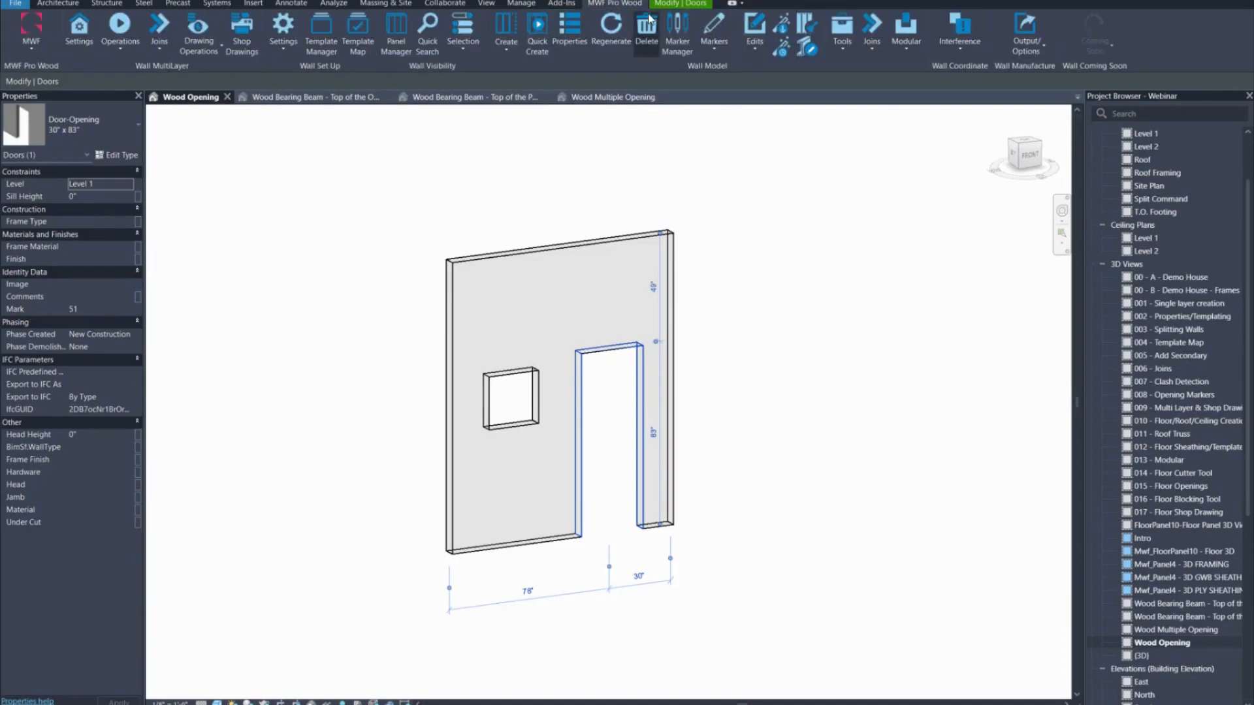
pyautogui.click(36, 53)
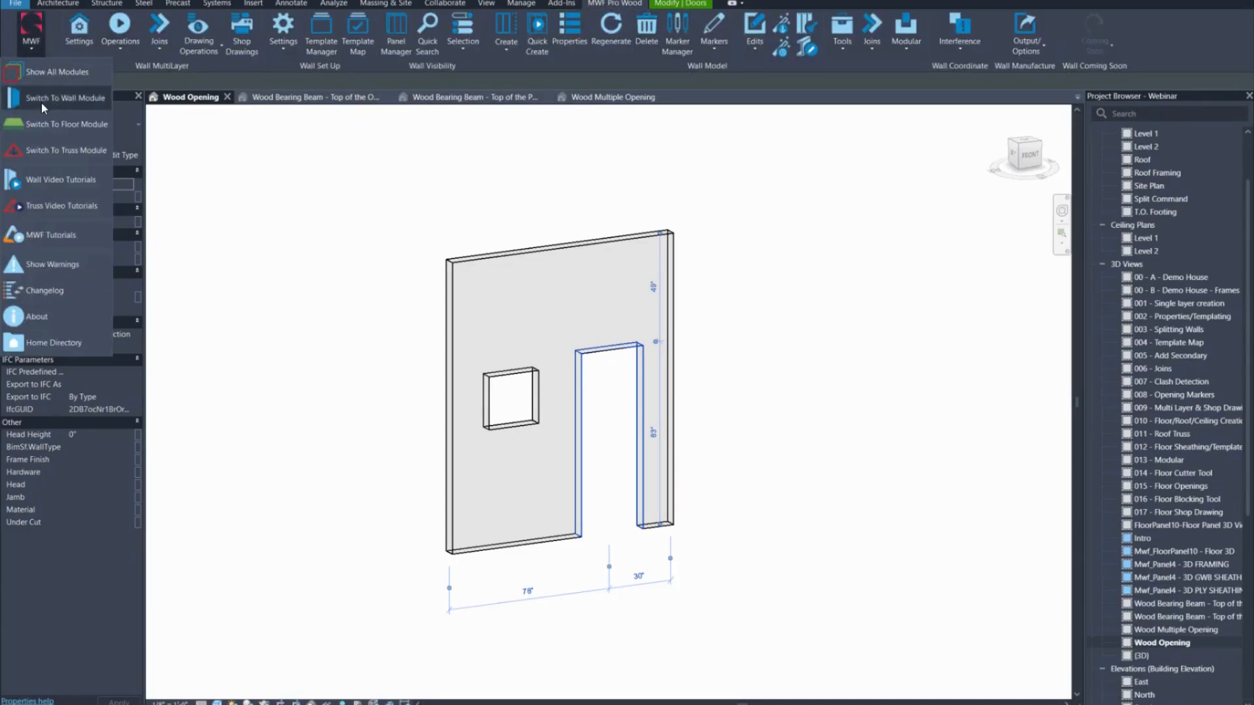
pyautogui.click(61, 100)
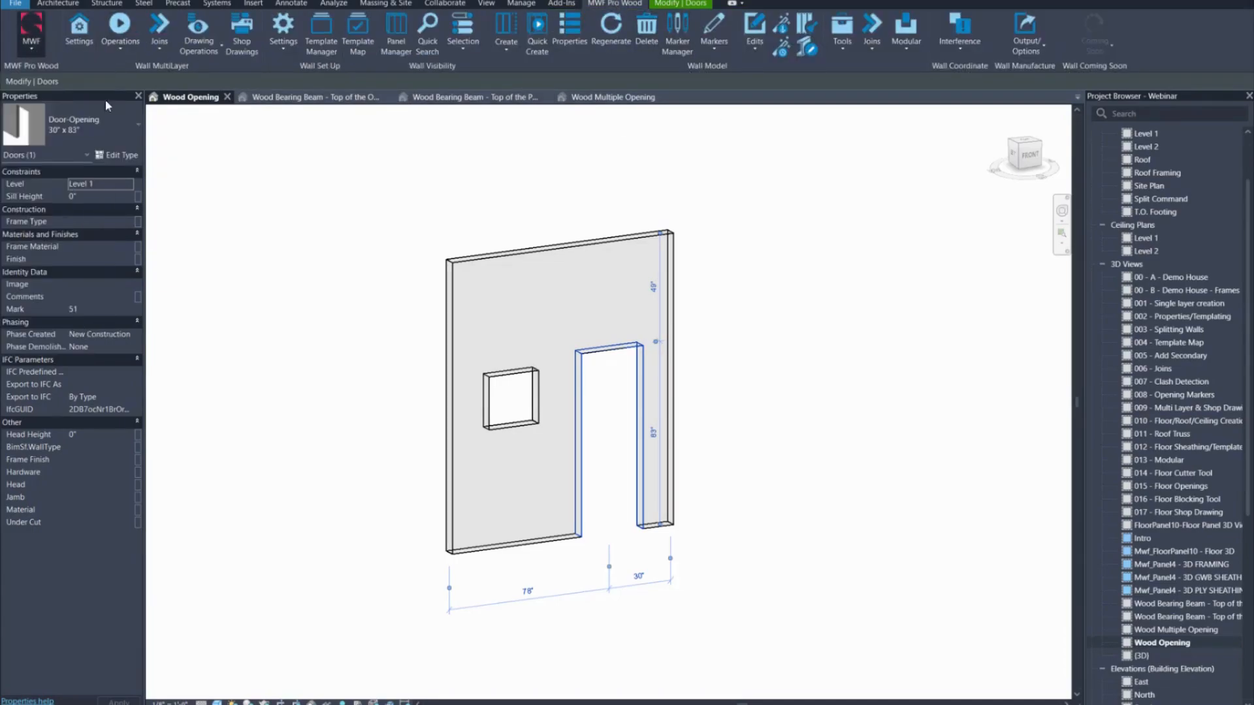
# - Apply an opening type to the selected door opening with the framing type mwfW_VoidFraming : Wood Opening
pyautogui.click(723, 49)
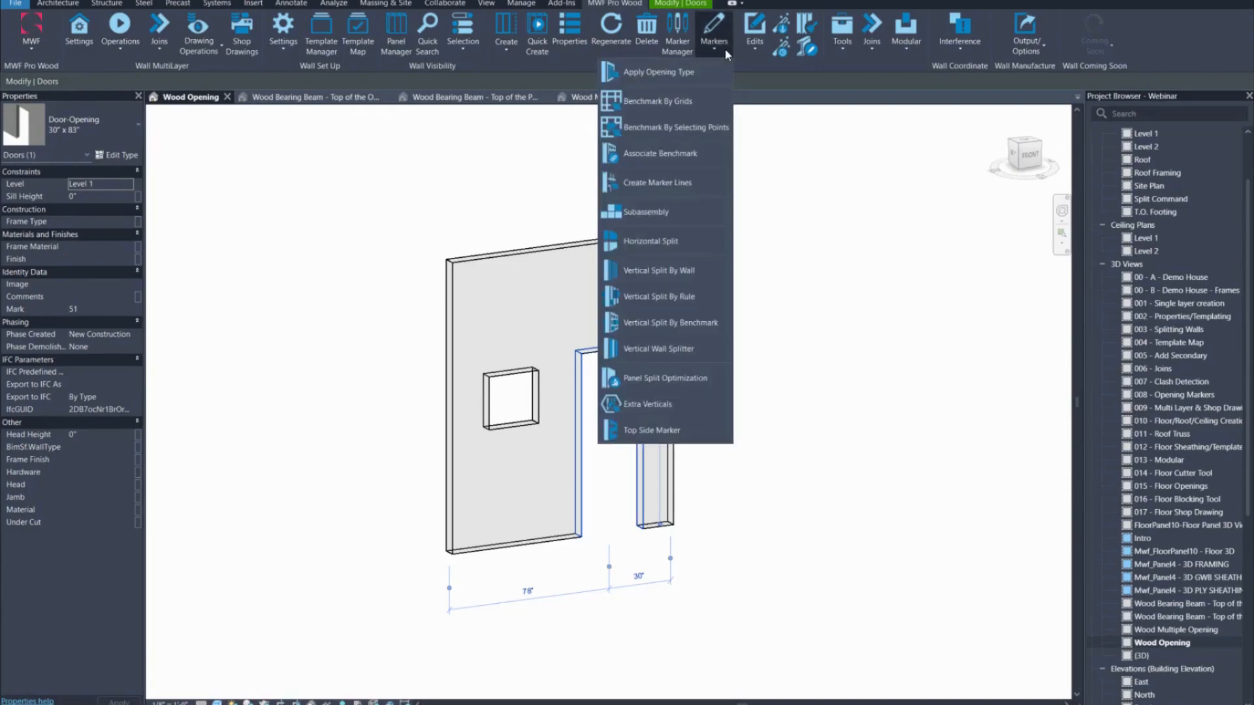
pyautogui.click(639, 73)
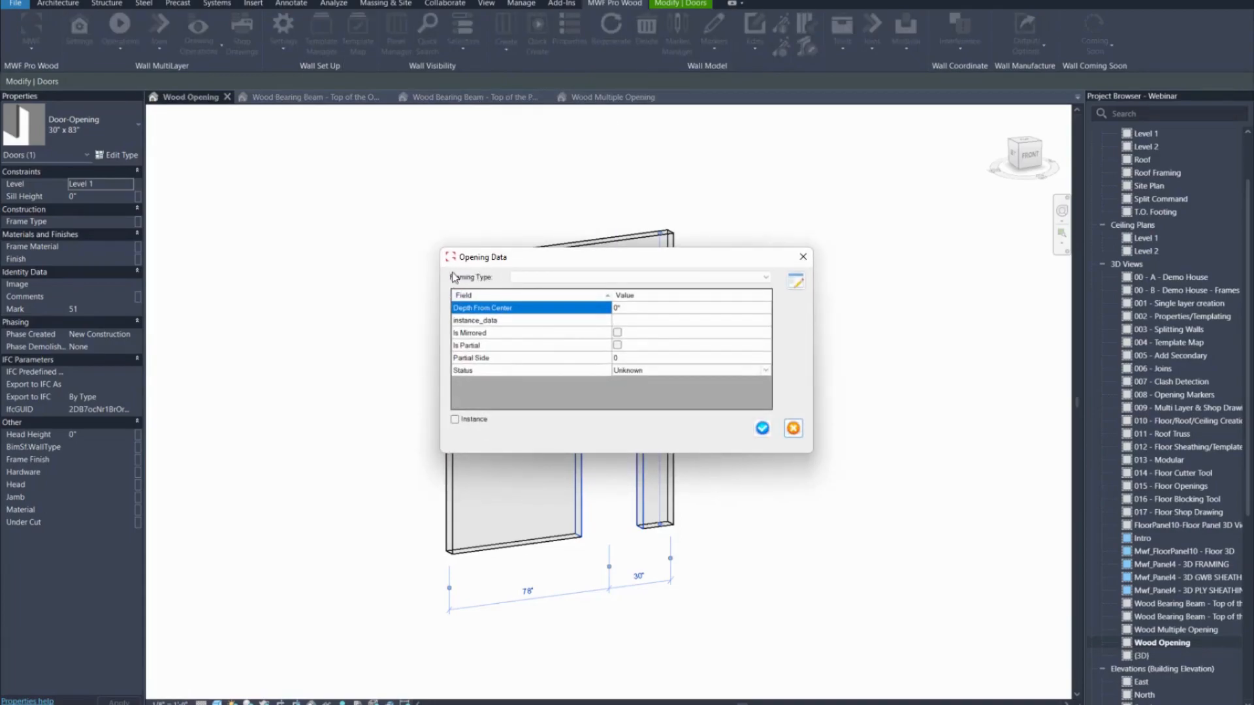
pyautogui.click(762, 283)
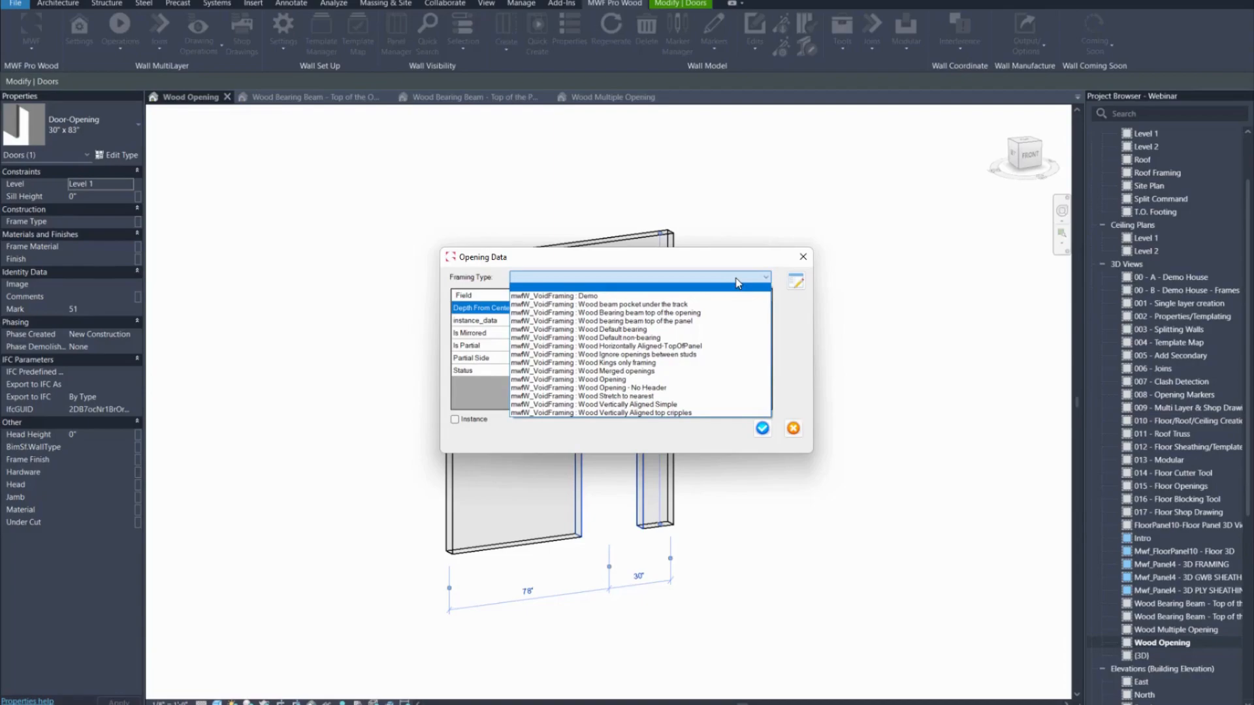
pyautogui.click(589, 381)
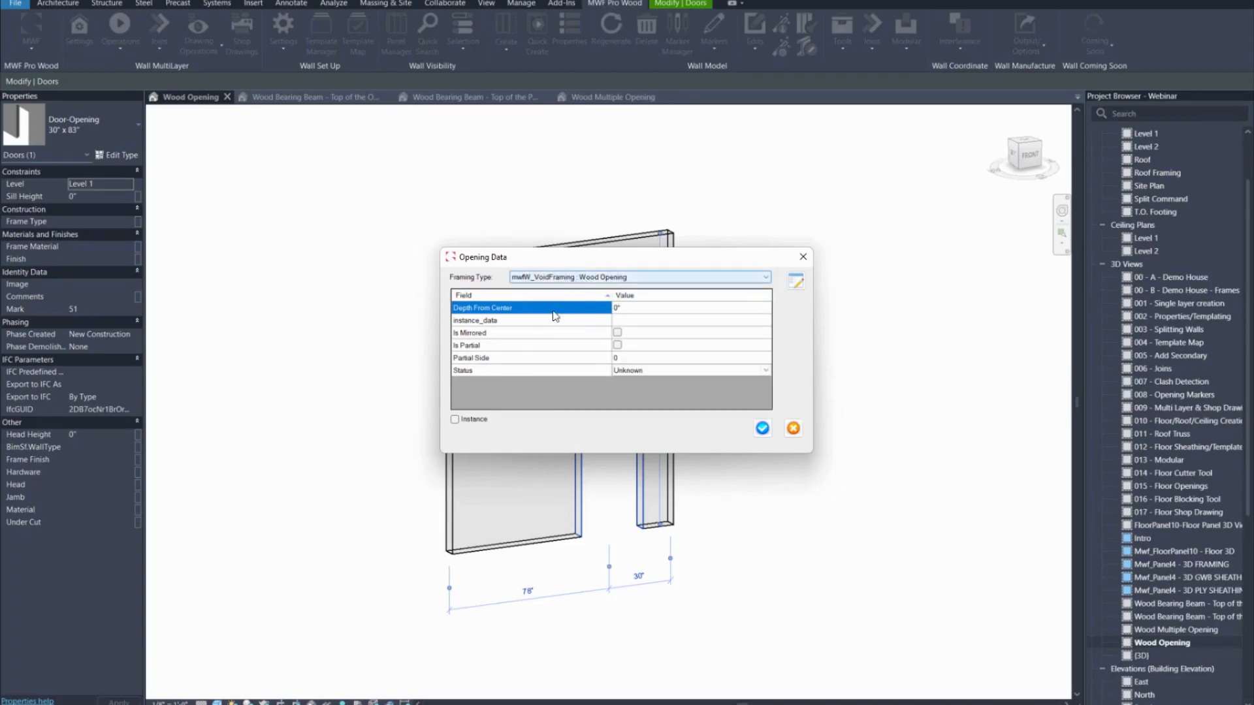
pyautogui.click(760, 429)
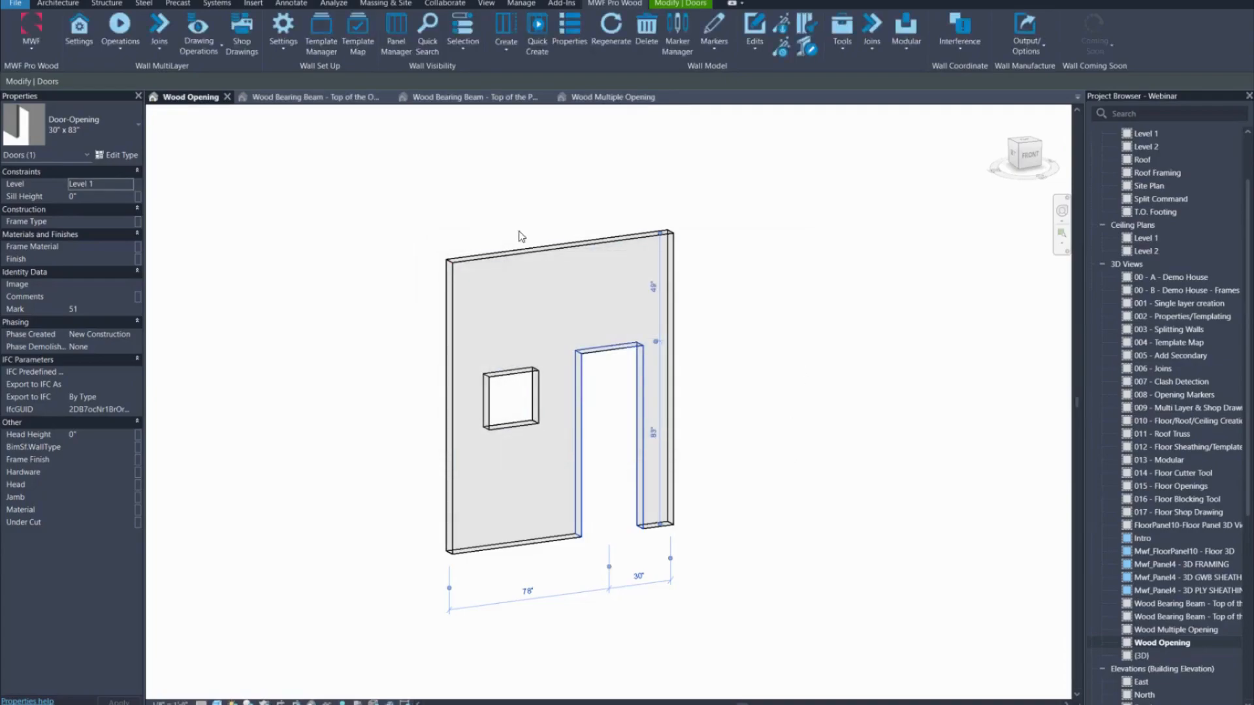
# - Set the Default folder's Wood template as active for the selected wall, then create its framed panel and accept the panel properties
pyautogui.click(549, 256)
pyautogui.click(633, 4)
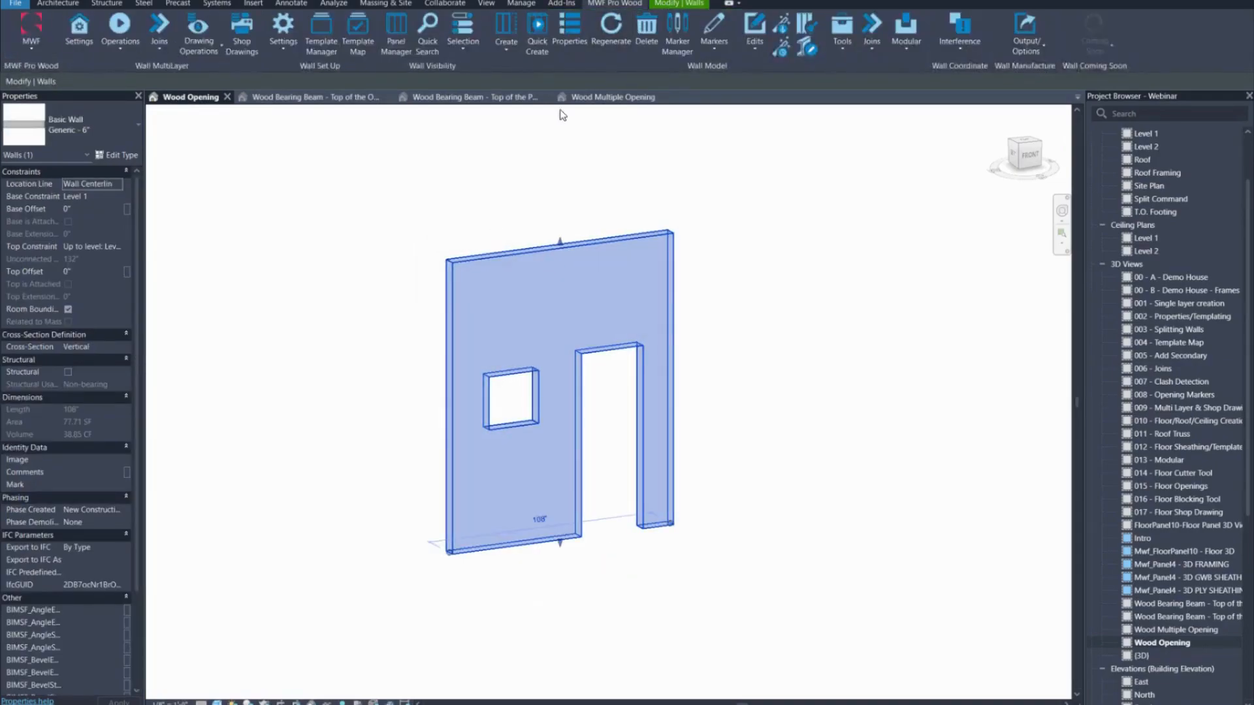
pyautogui.click(512, 30)
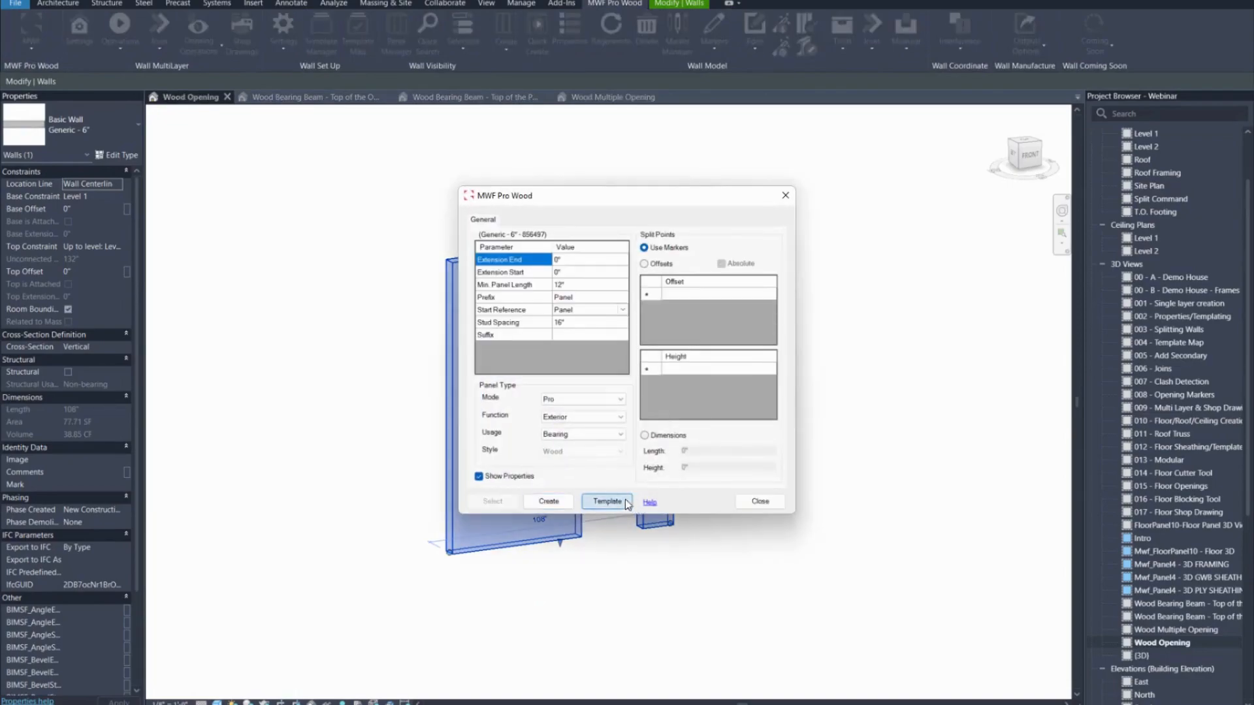
pyautogui.click(591, 501)
pyautogui.click(503, 220)
pyautogui.click(491, 239)
pyautogui.click(480, 258)
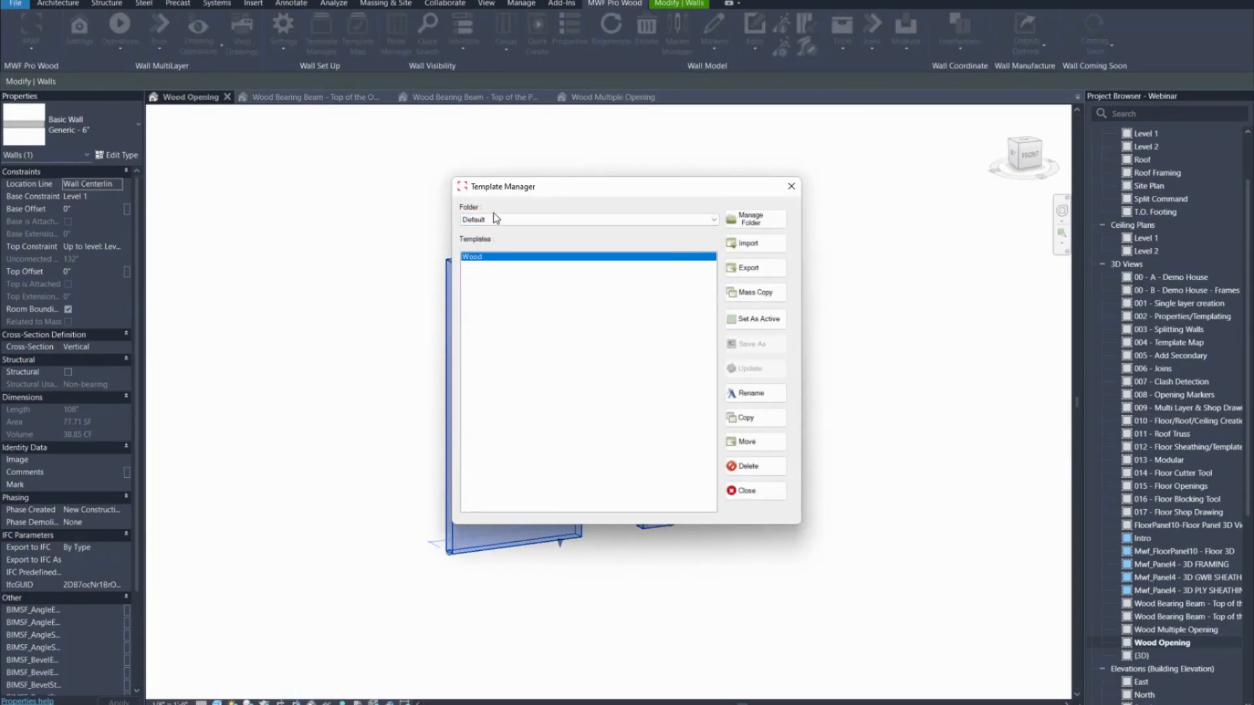
pyautogui.click(752, 319)
pyautogui.click(756, 491)
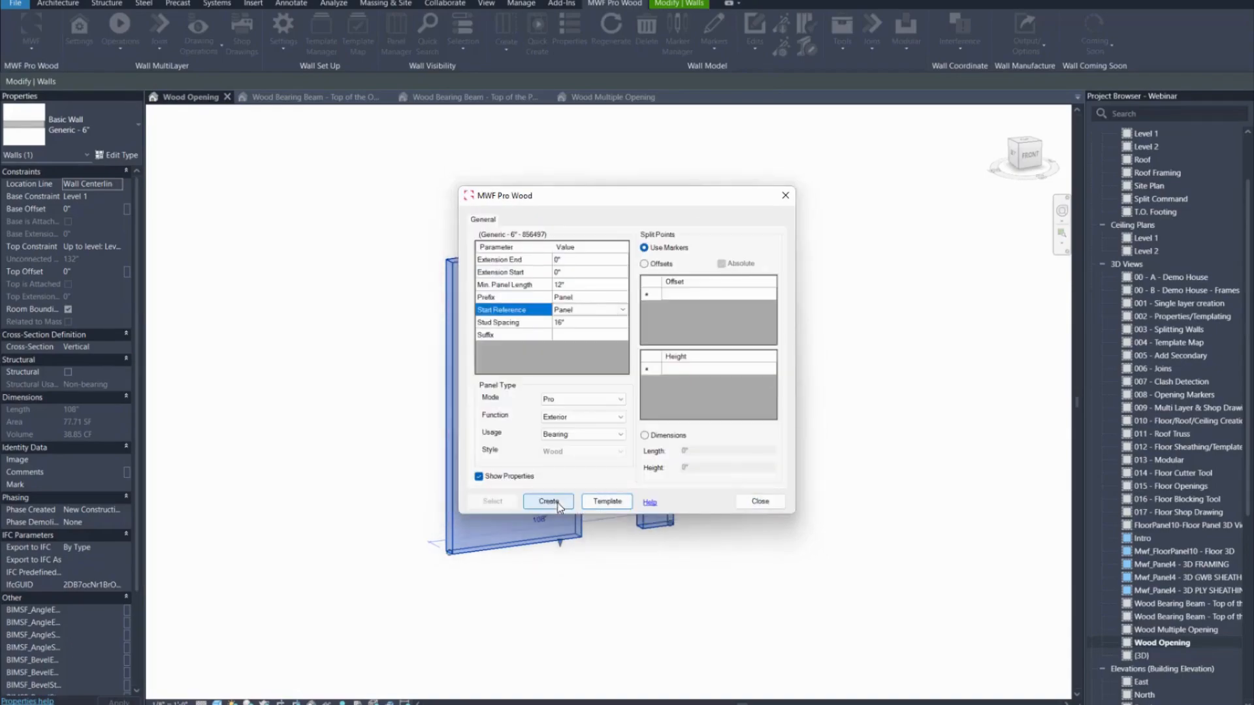
pyautogui.click(760, 501)
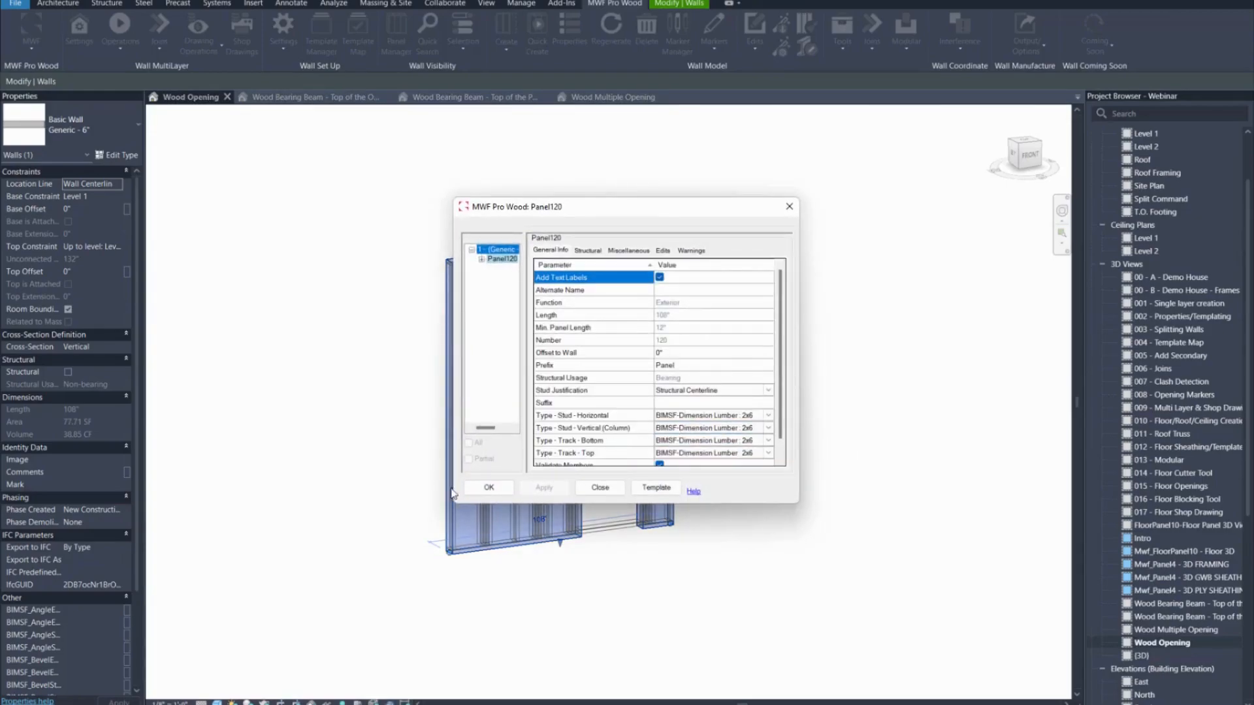
pyautogui.click(490, 487)
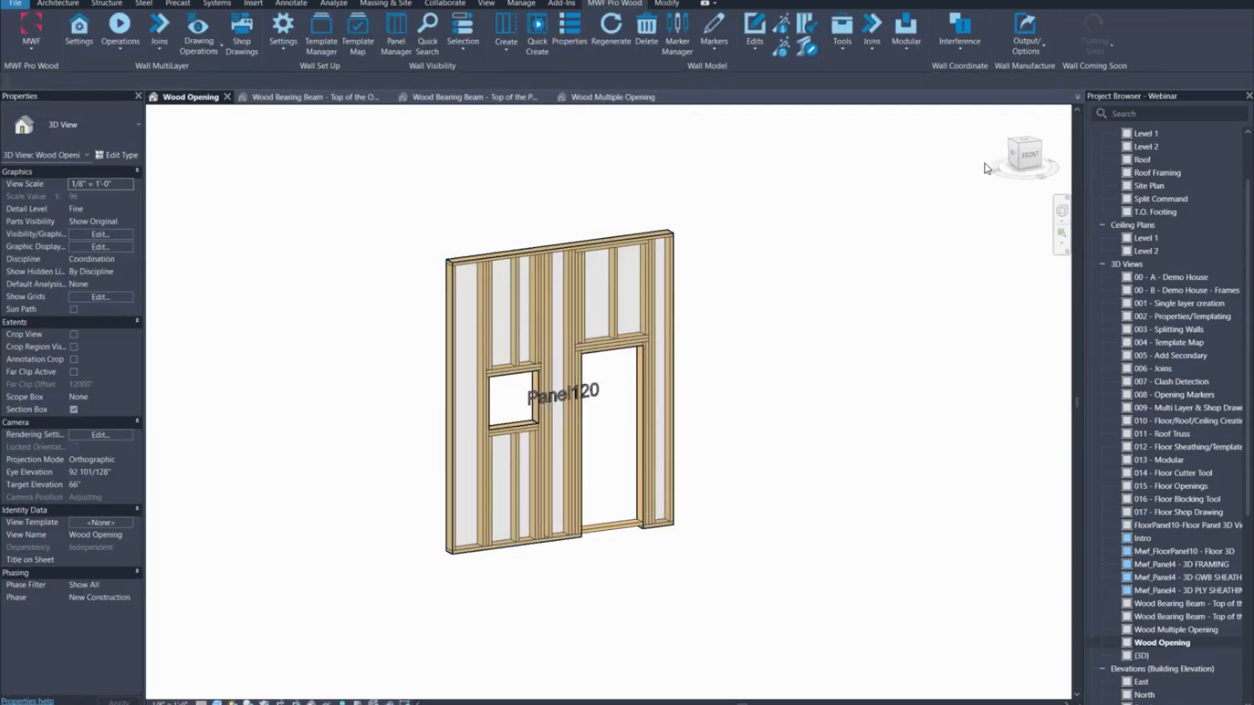
# - Examine the framing and stacked header members around the door opening, from the front and in 3D
pyautogui.click(1034, 160)
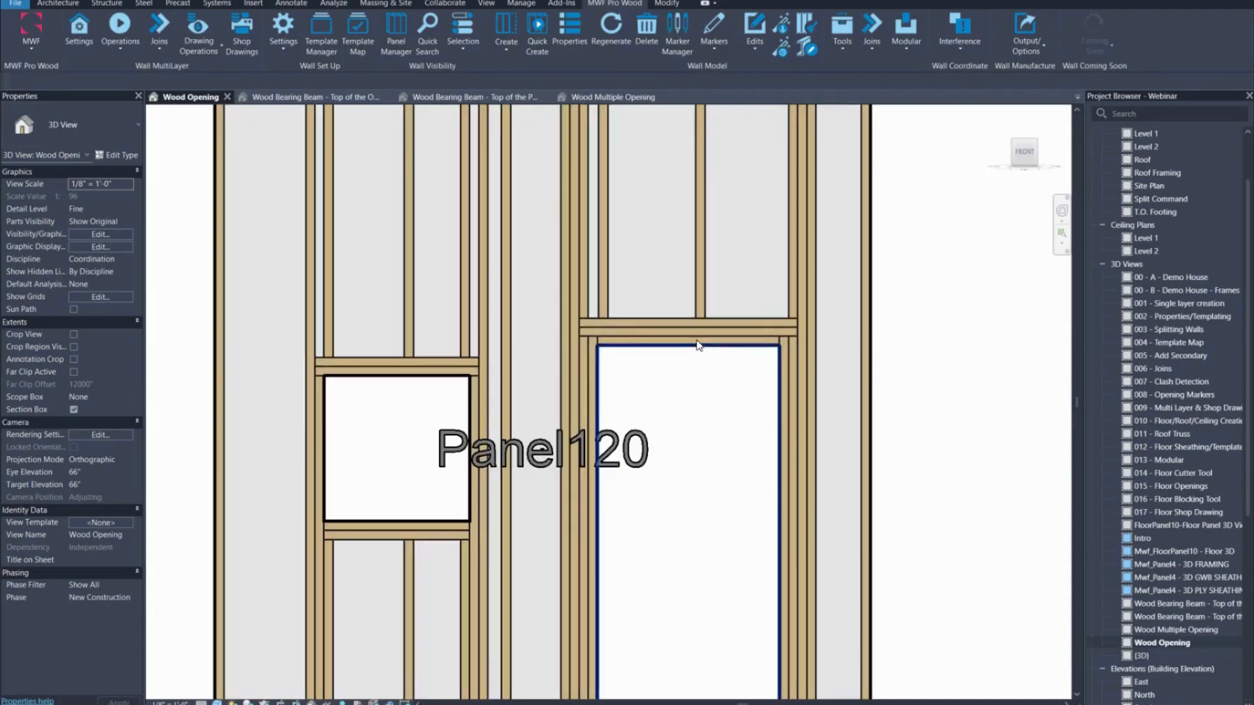
pyautogui.scroll(2, 696, 340)
pyautogui.click(616, 327)
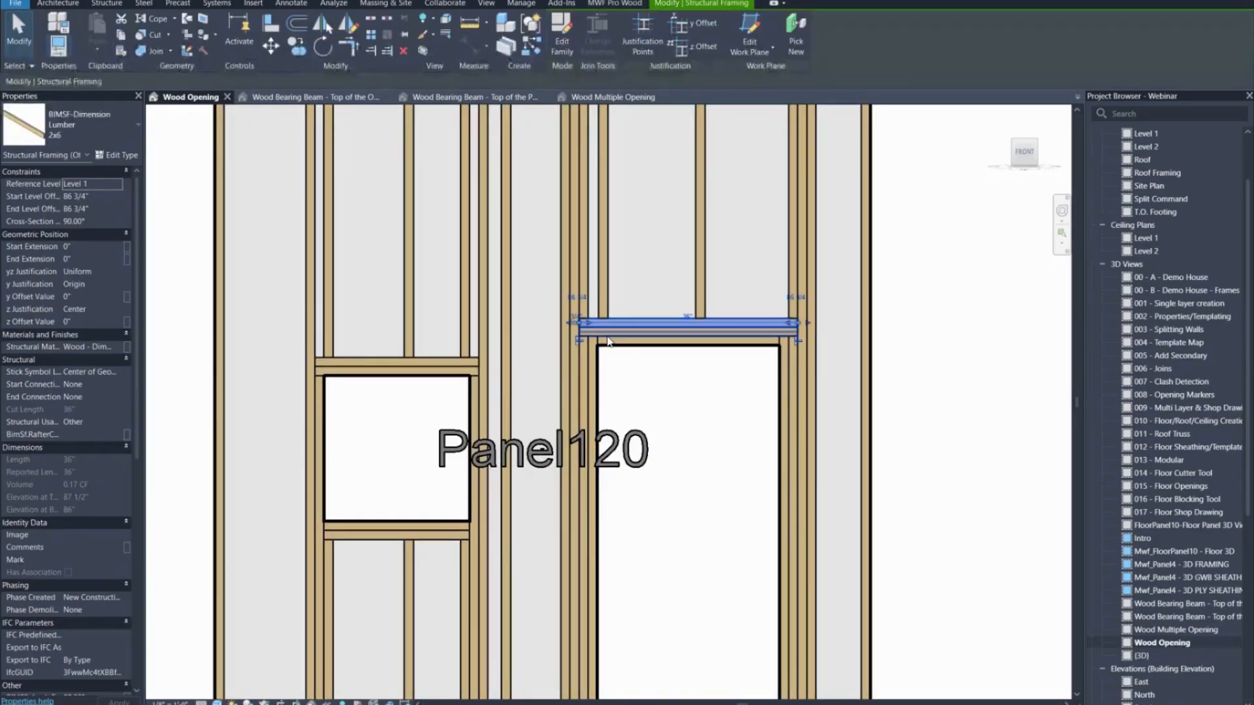
pyautogui.press('Down')
pyautogui.press('Down')
pyautogui.press('Down')
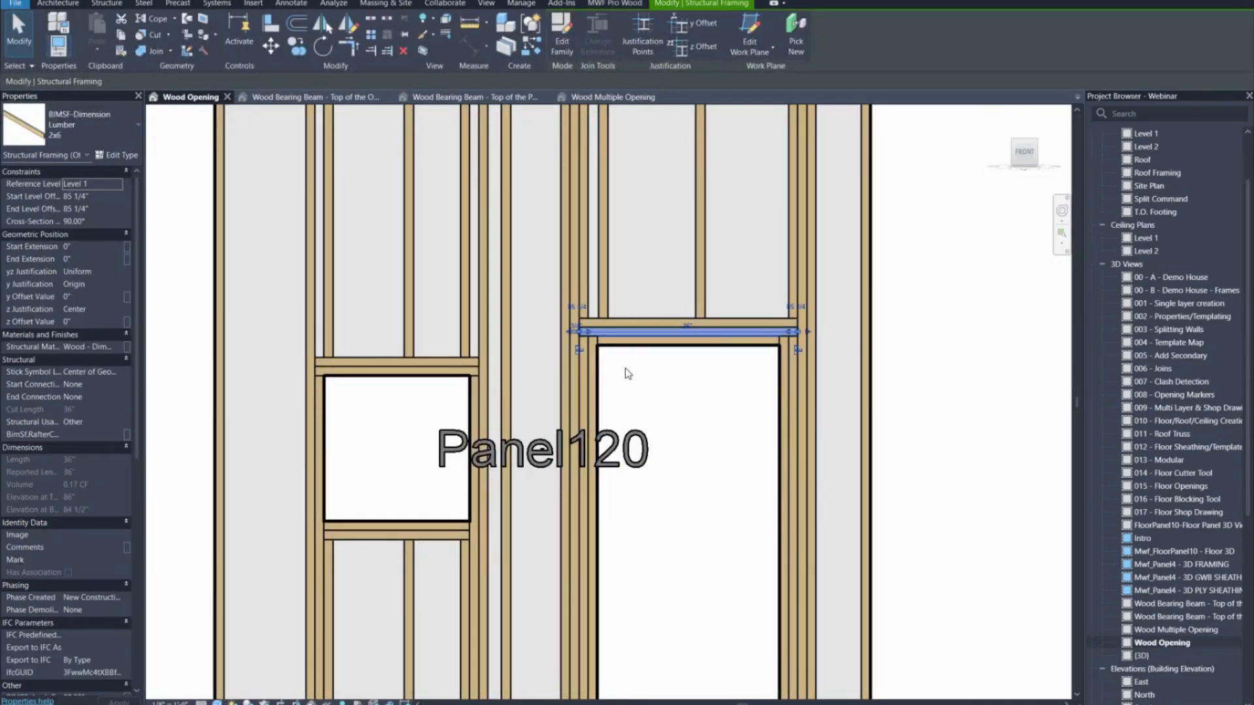
pyautogui.scroll(-3, 652, 375)
pyautogui.moveTo(653, 377); pyautogui.dragTo(622, 414, button='middle')
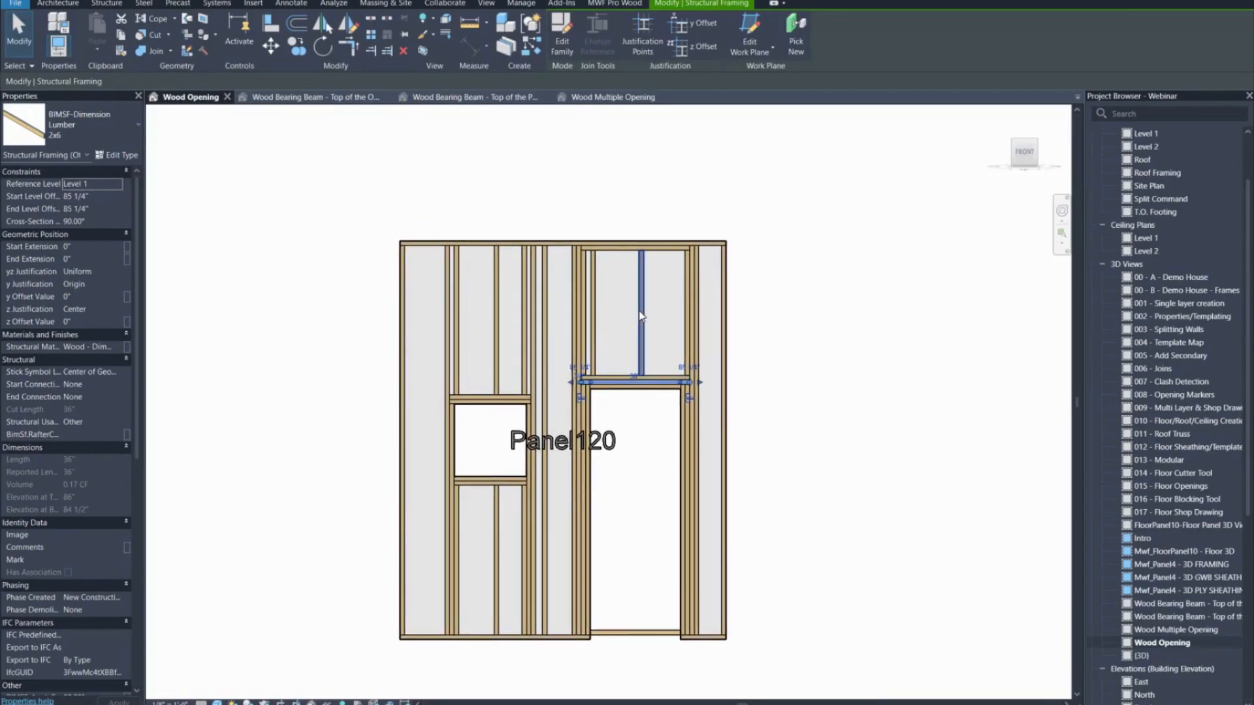
pyautogui.keyDown('shift'); pyautogui.moveTo(619, 261); pyautogui.dragTo(756, 441, button='middle'); pyautogui.keyUp('shift')
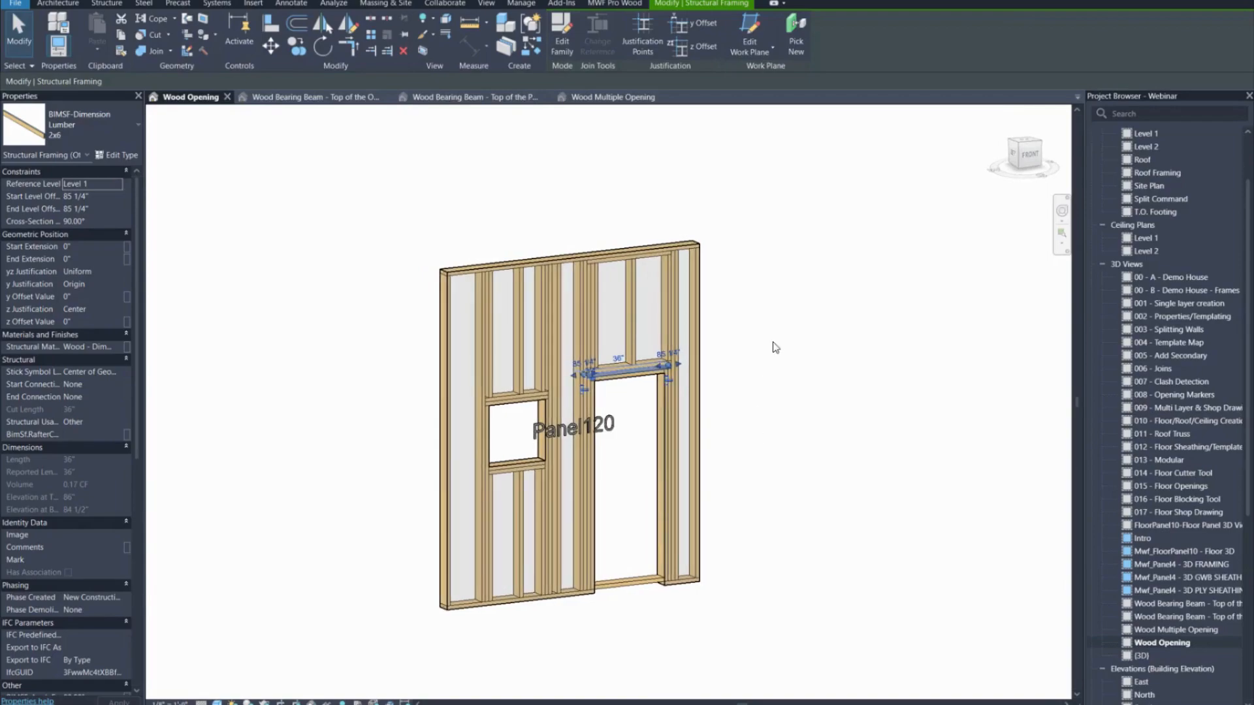
pyautogui.click(773, 347)
pyautogui.keyDown('shift'); pyautogui.moveTo(593, 311); pyautogui.dragTo(742, 339, button='middle'); pyautogui.keyUp('shift')
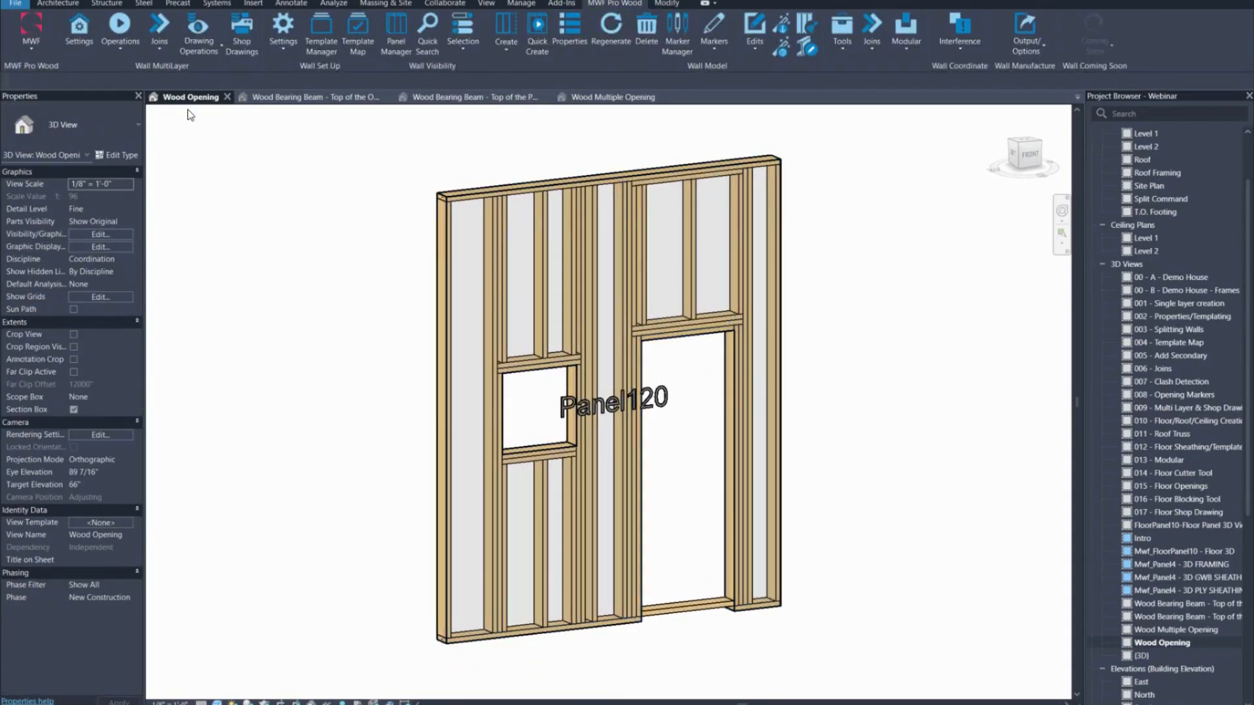
# - In the Wood Bearing Beam - Top of the Opening view, open the Wood Bearing beam top of the opening marker's settings from the Marker Manager
pyautogui.click(287, 98)
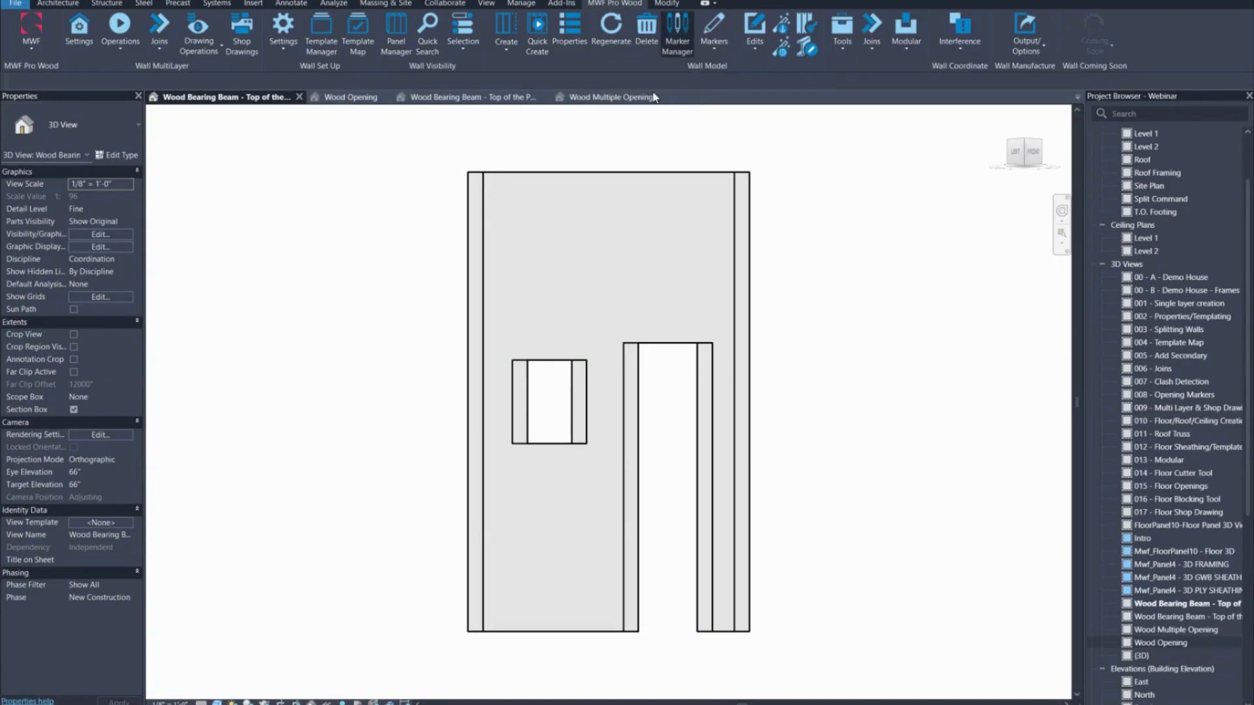
pyautogui.click(677, 30)
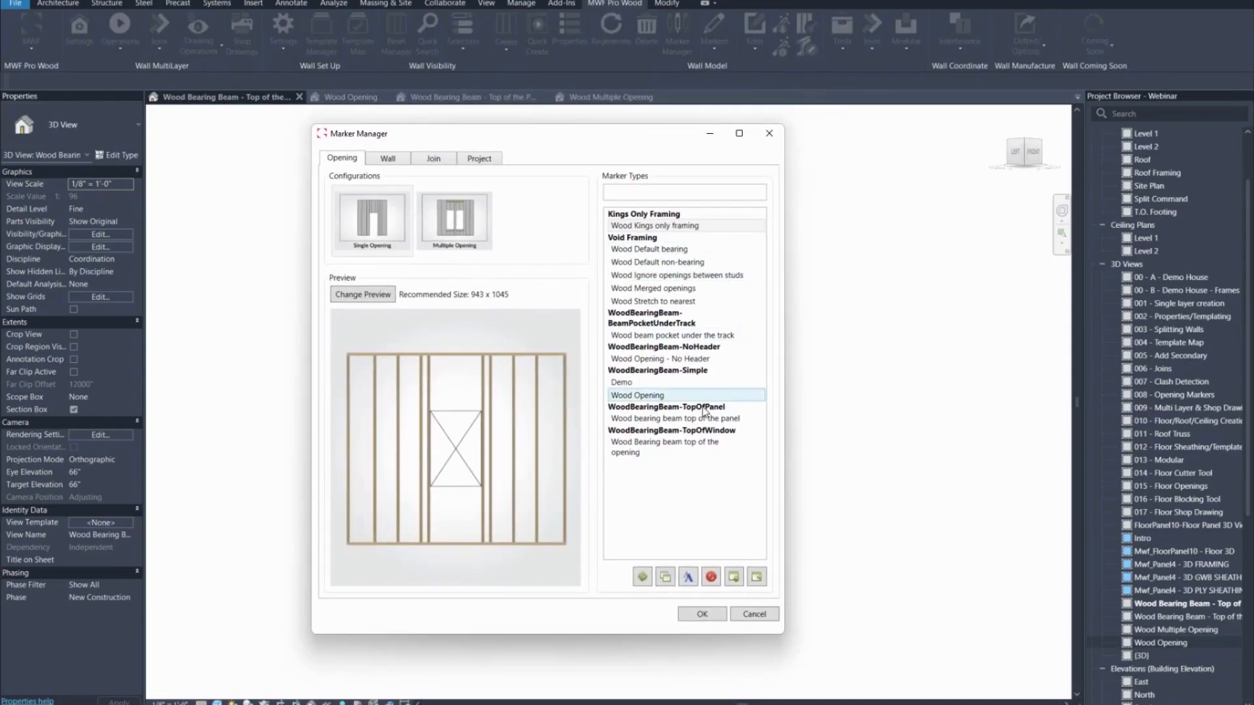
pyautogui.click(673, 421)
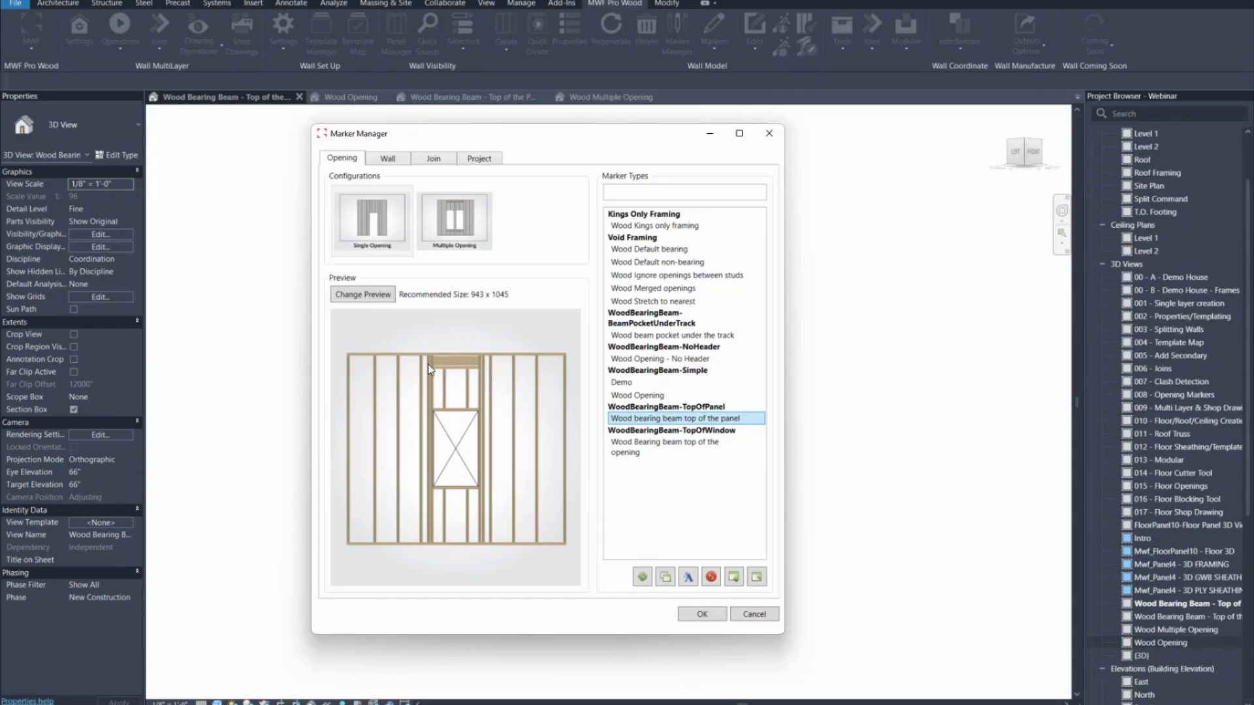
pyautogui.click(656, 443)
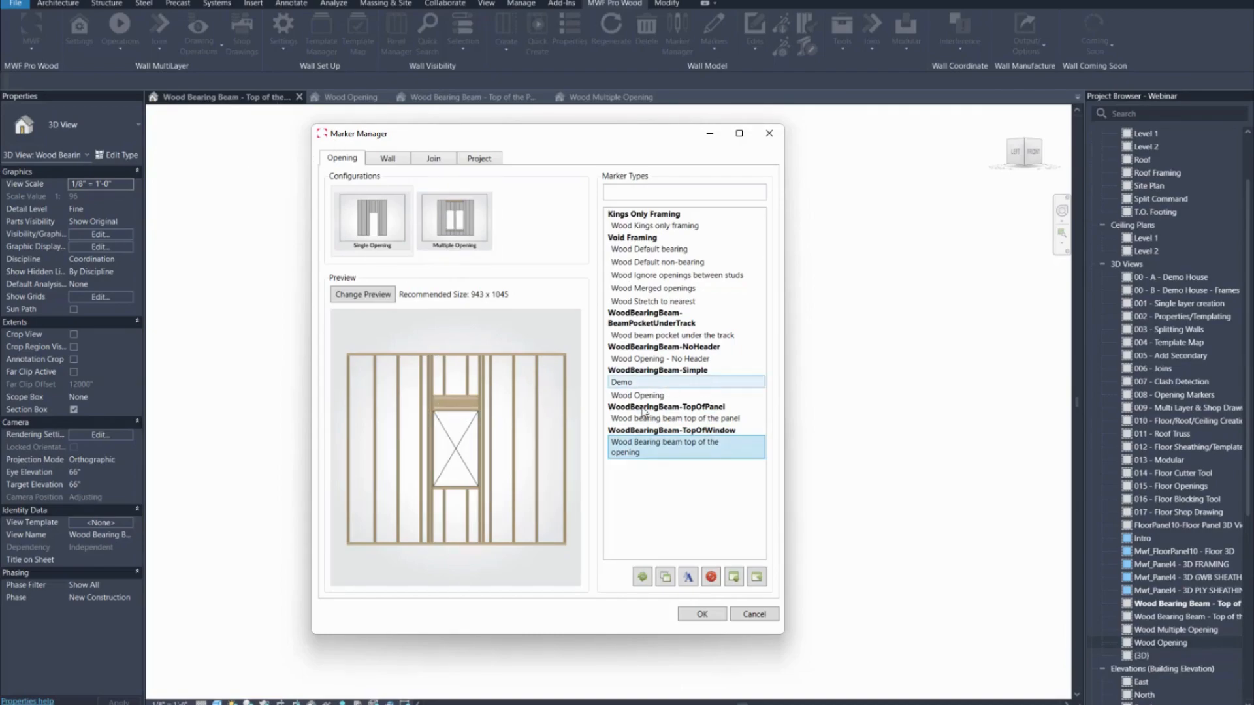
pyautogui.doubleClick(686, 455)
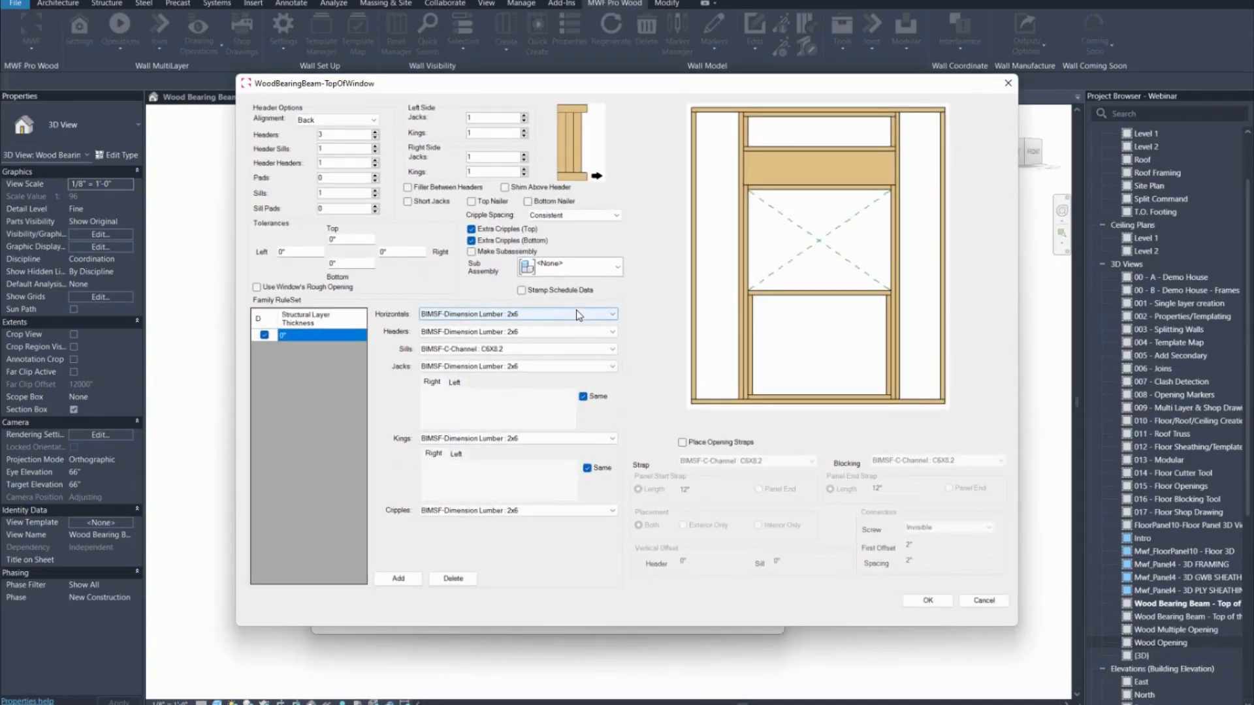
pyautogui.moveTo(559, 91); pyautogui.dragTo(520, 87)
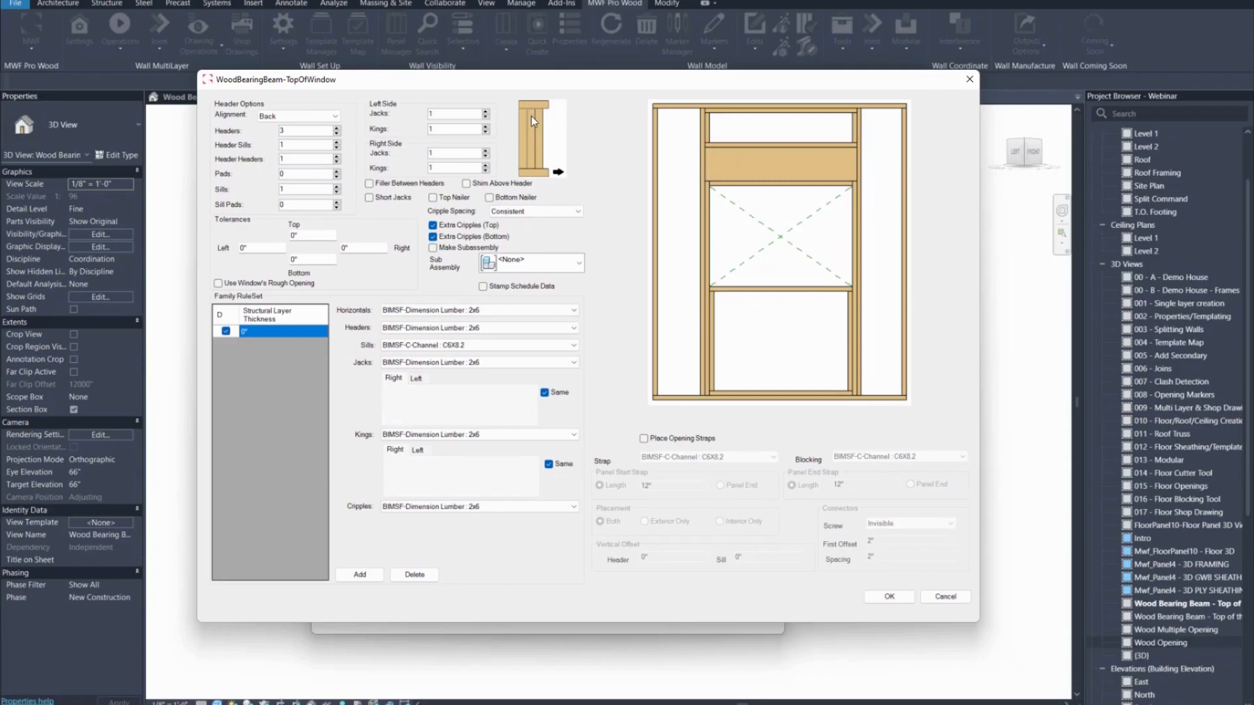
# - Review the header Alignment choices and the Headers, Header Sills, Header Headers, Pads, Sills and Sill Pads counts against the preview
pyautogui.click(288, 119)
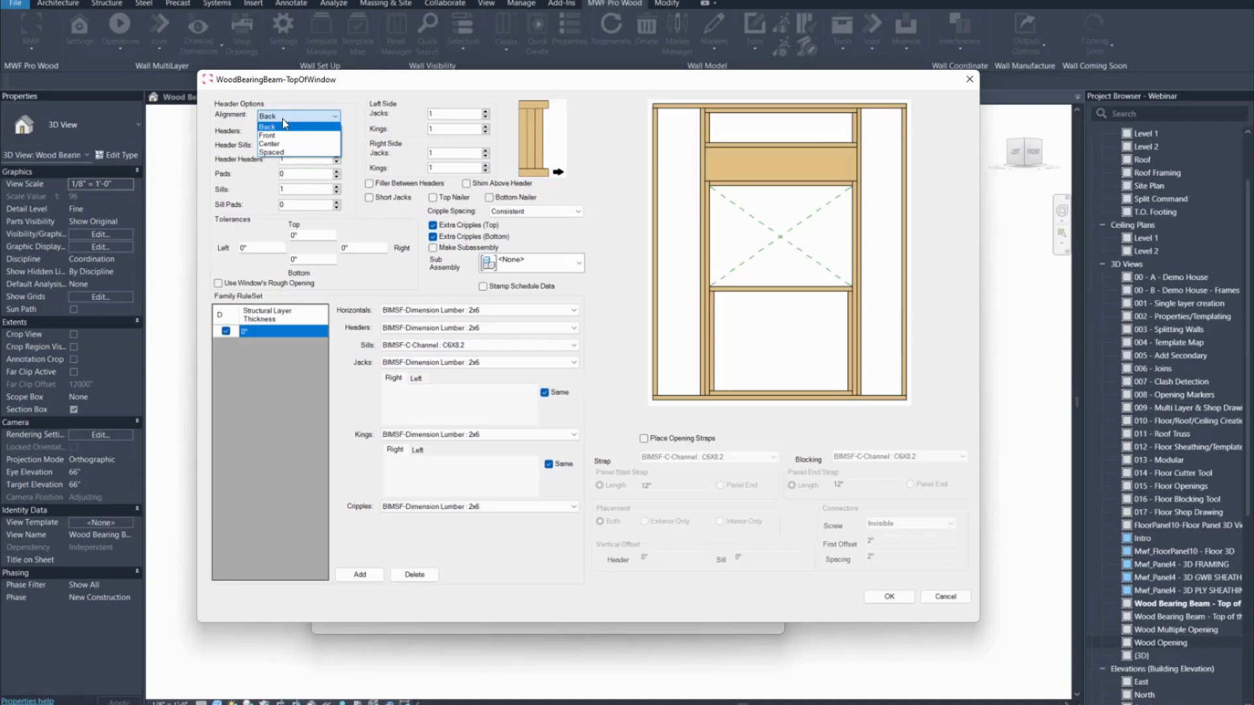
pyautogui.click(291, 119)
pyautogui.click(301, 130)
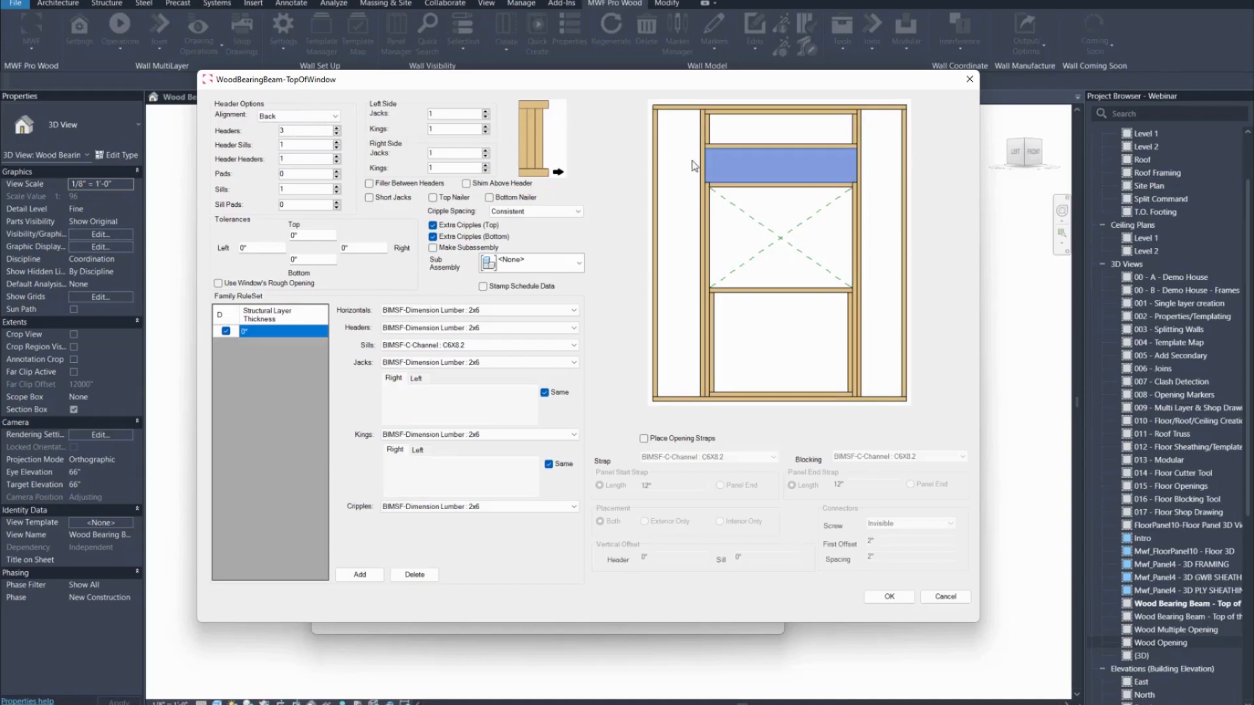
pyautogui.click(299, 145)
pyautogui.click(301, 159)
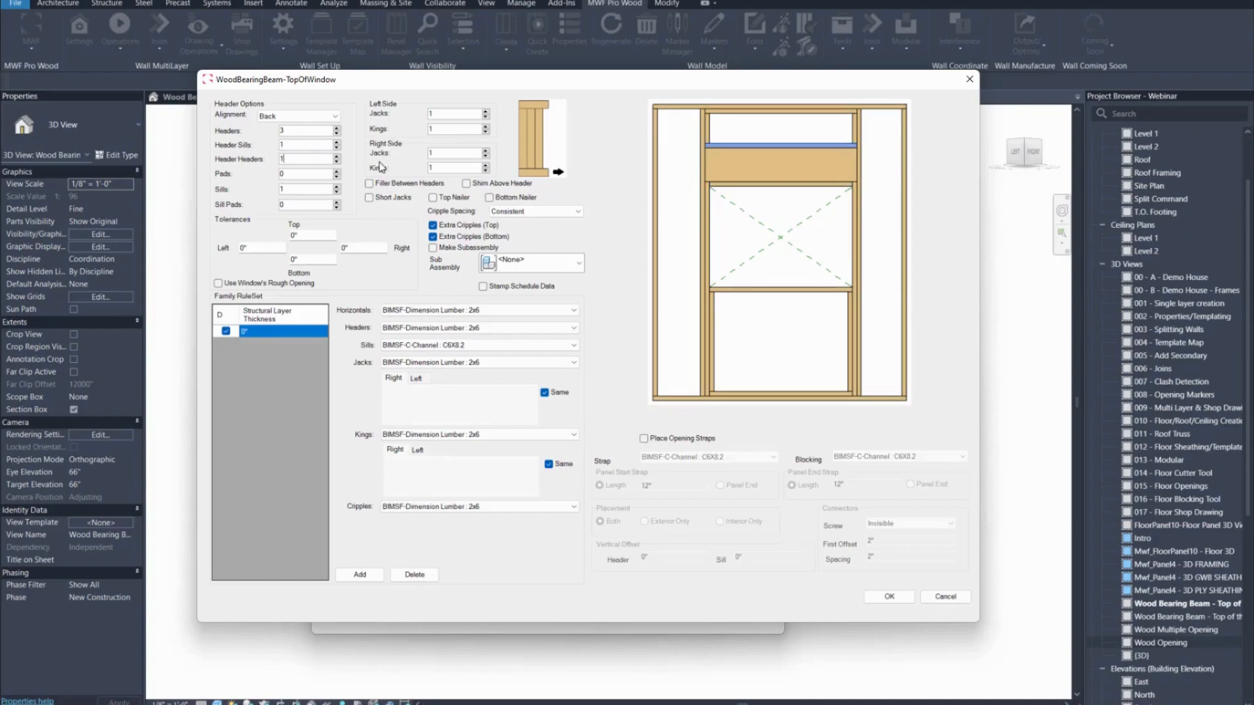
pyautogui.click(290, 175)
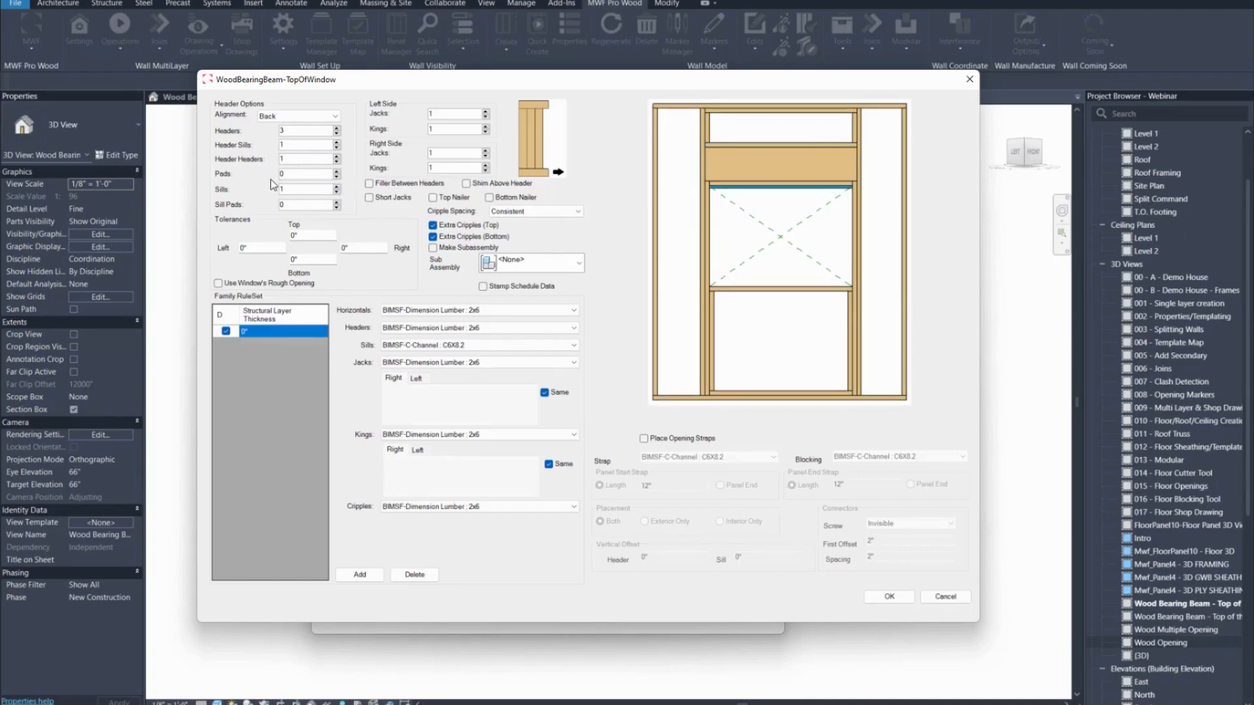
pyautogui.click(293, 190)
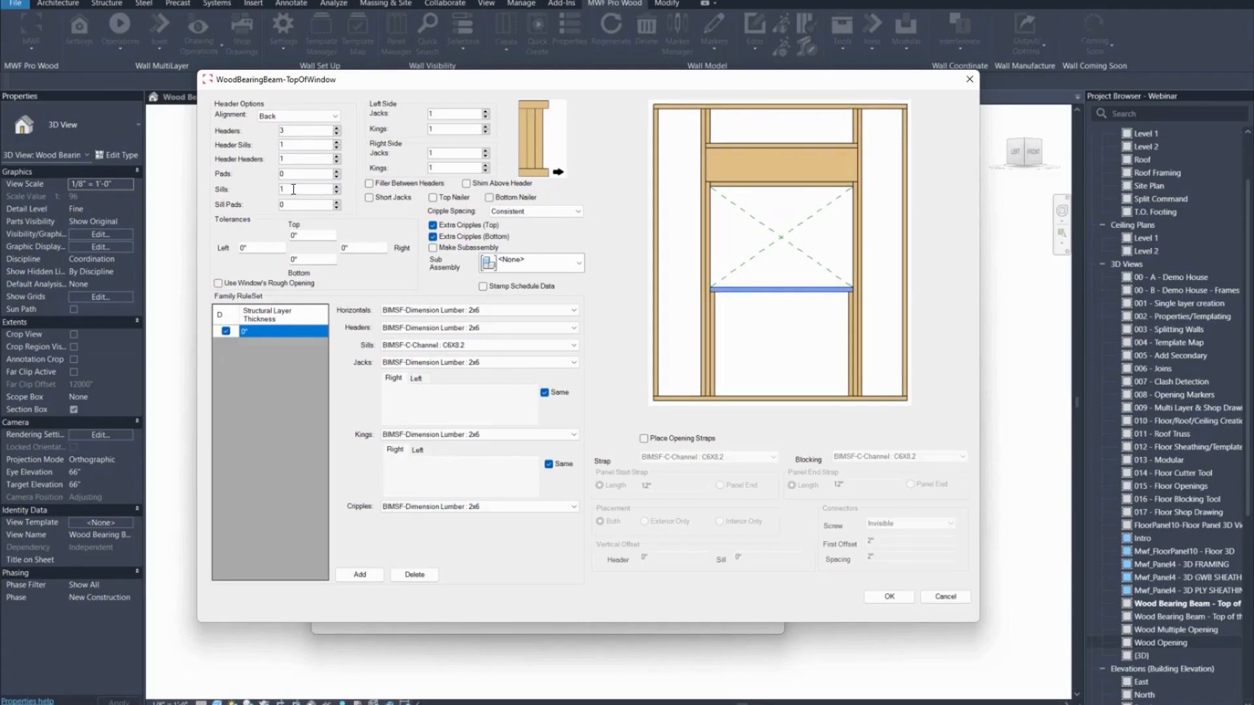
pyautogui.click(295, 206)
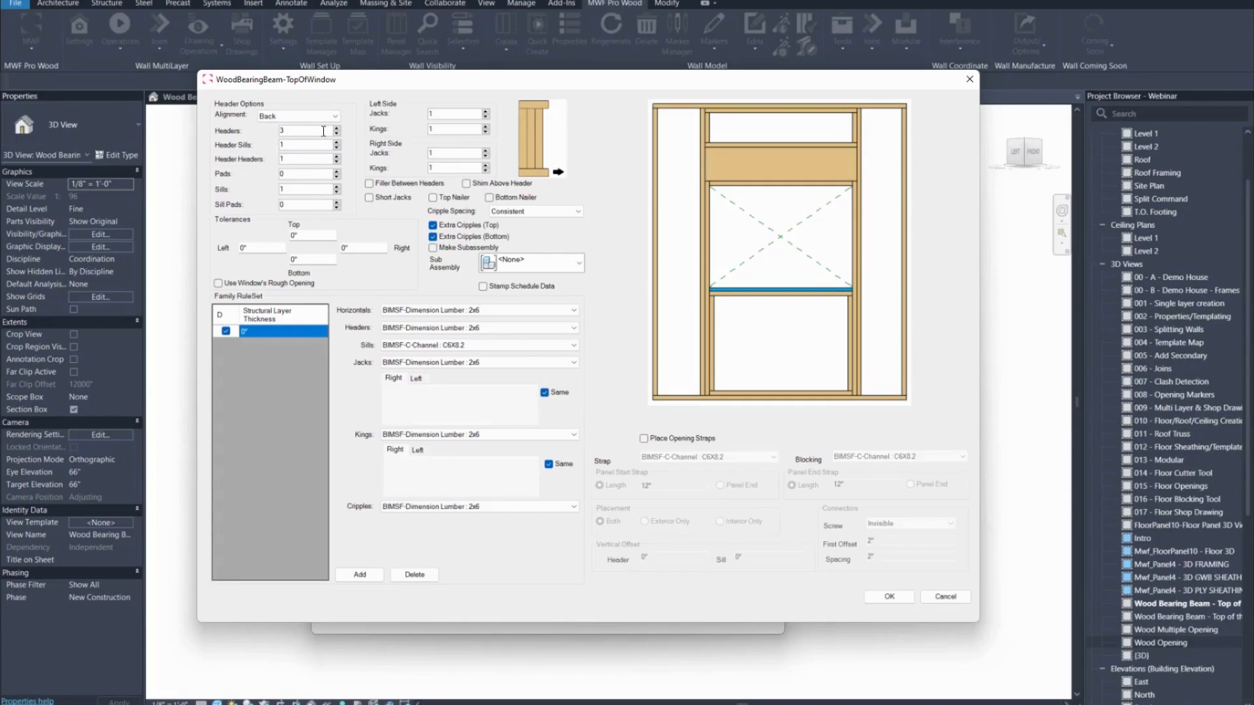
# - Recheck where the sills, pads and headers sit in the preview, and examine the left-side Jacks and Kings
pyautogui.click(297, 188)
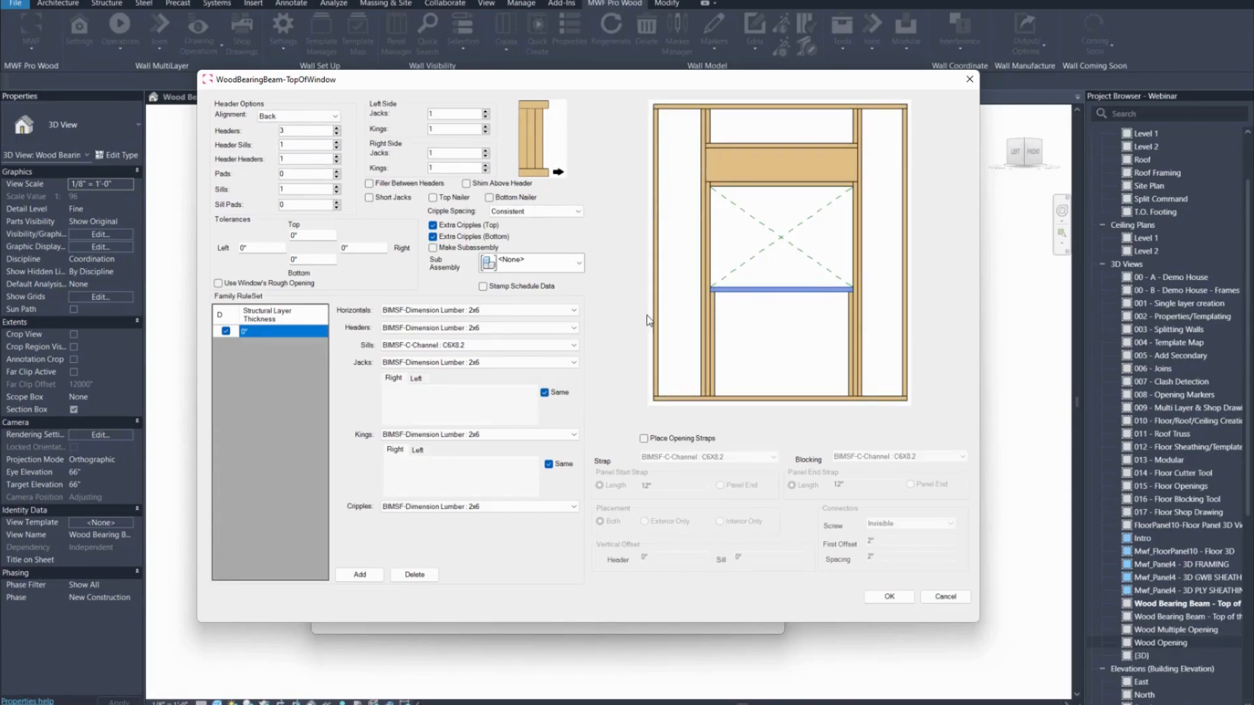
pyautogui.click(297, 175)
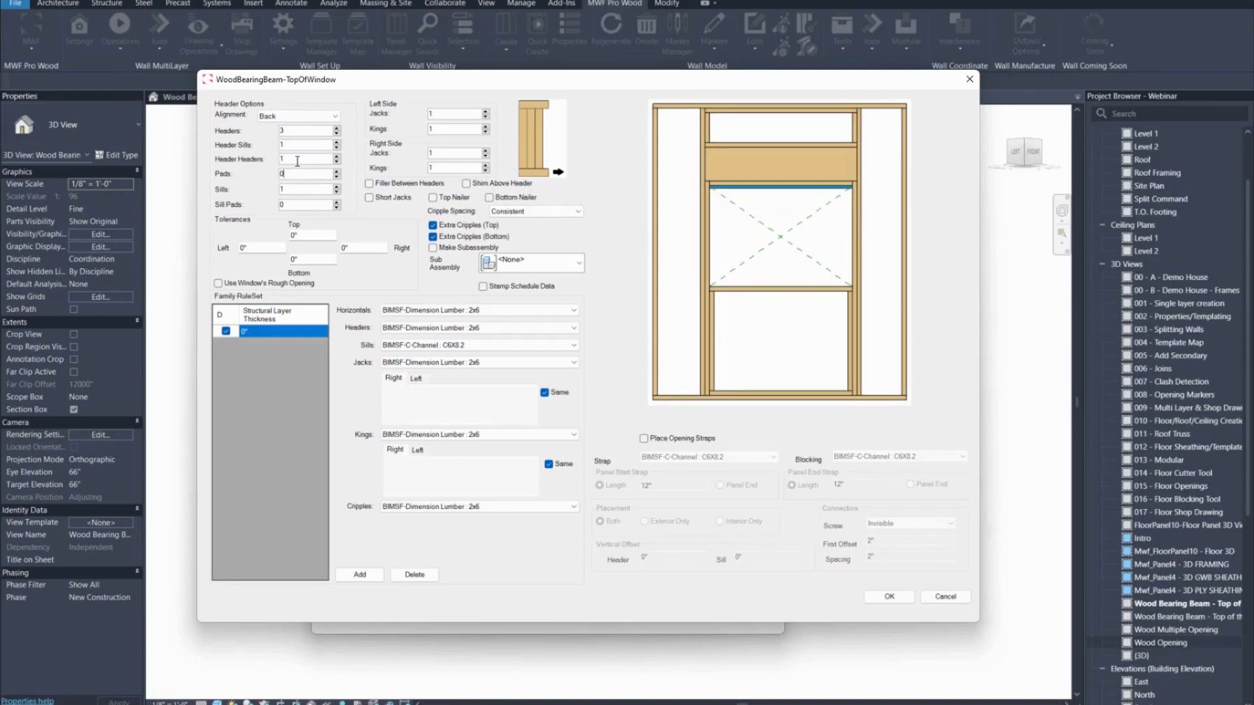
pyautogui.click(301, 146)
pyautogui.click(301, 130)
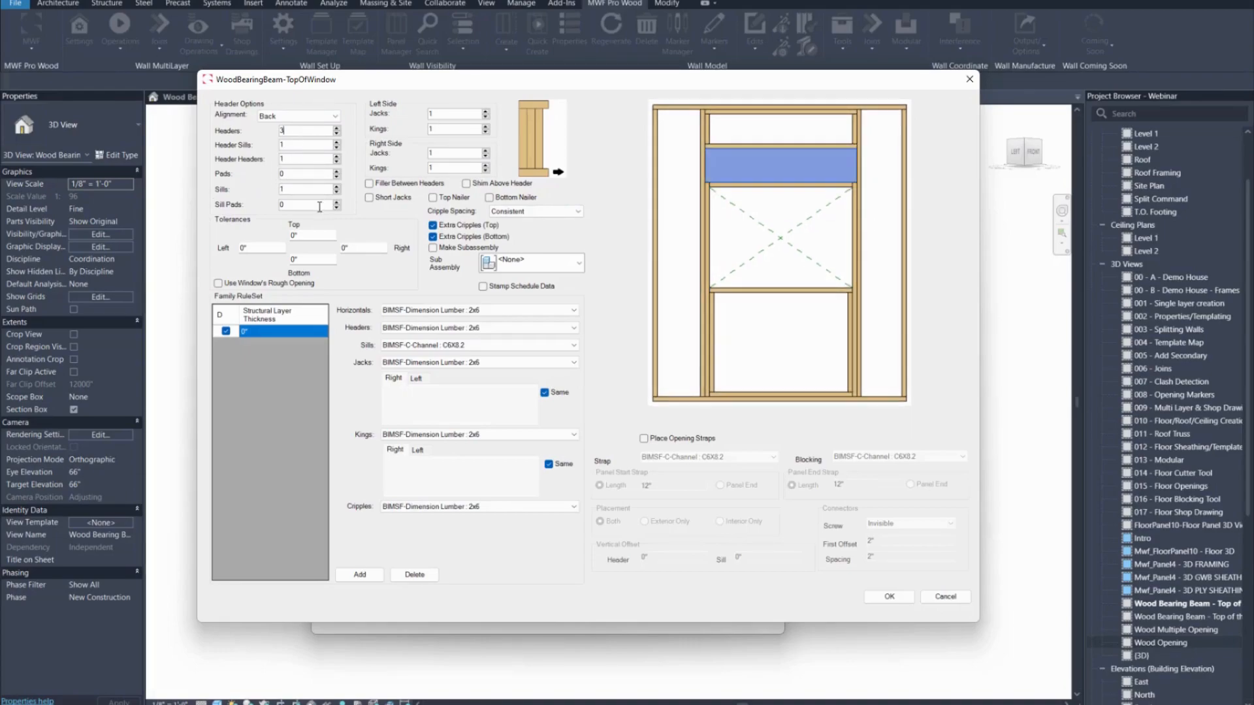
pyautogui.click(320, 205)
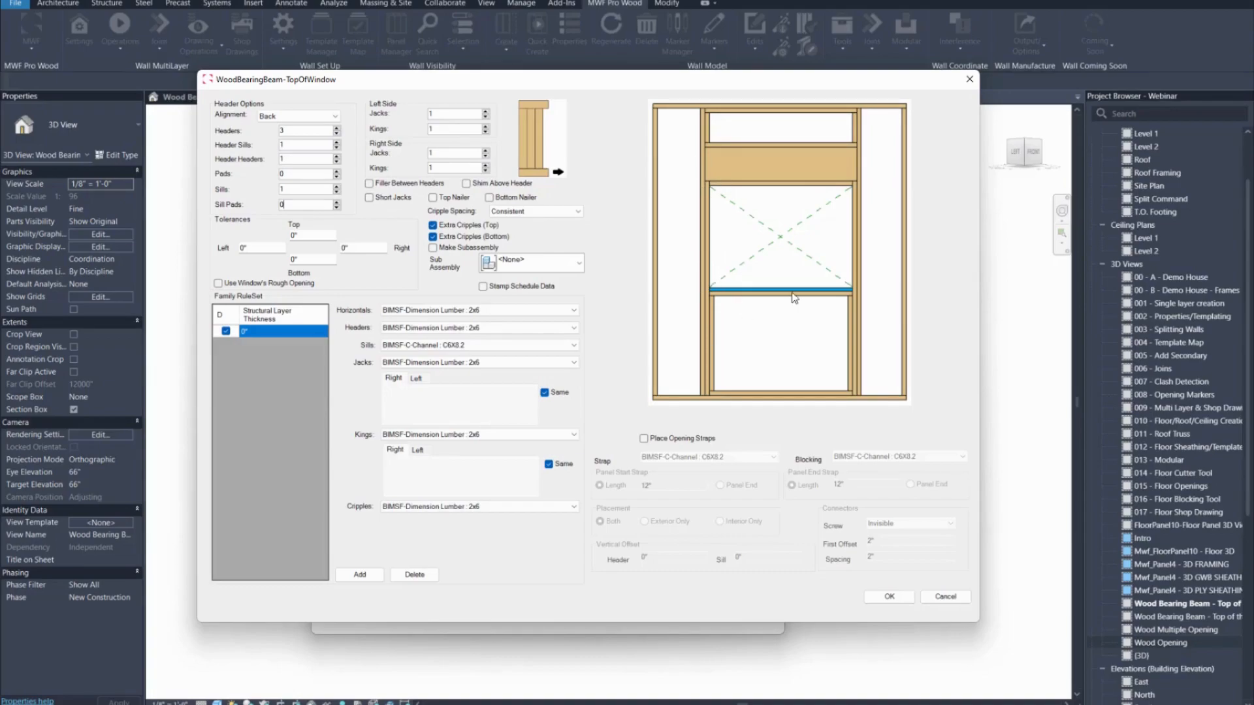
pyautogui.click(459, 115)
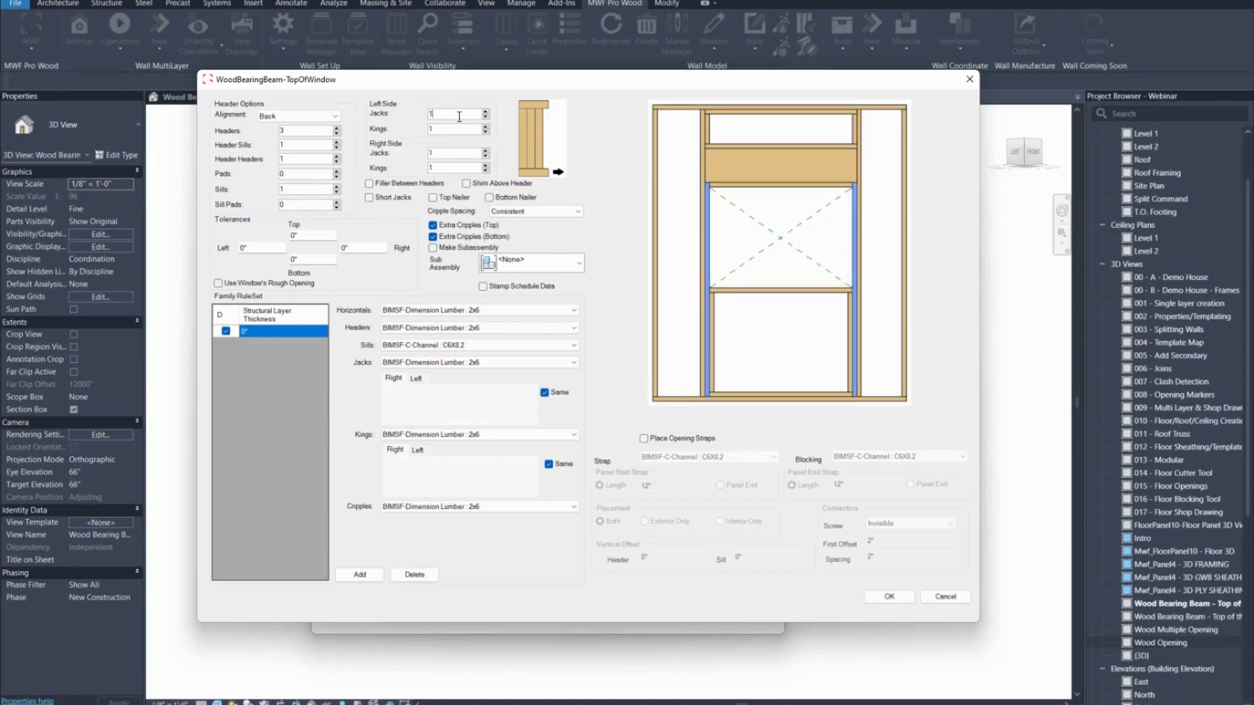
pyautogui.click(441, 129)
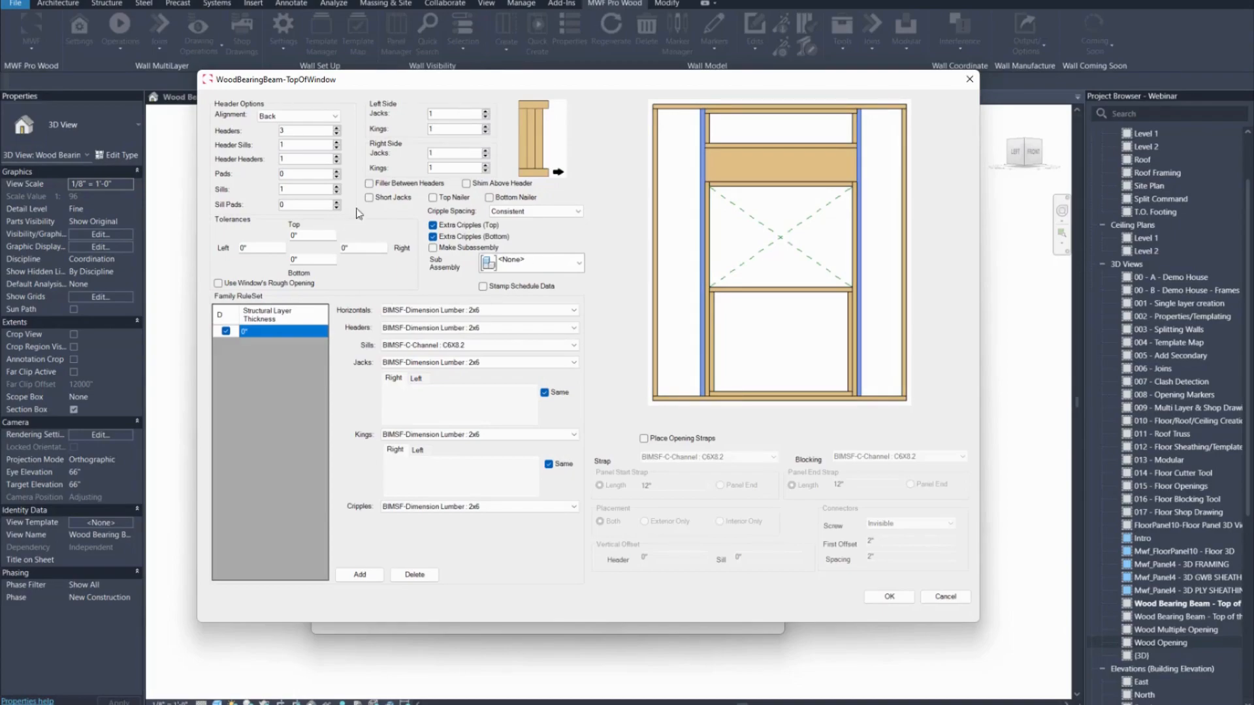
# - Try the Filler Between Headers, Shim Above Header and Bottom Nailer options, switching each back off
pyautogui.click(369, 183)
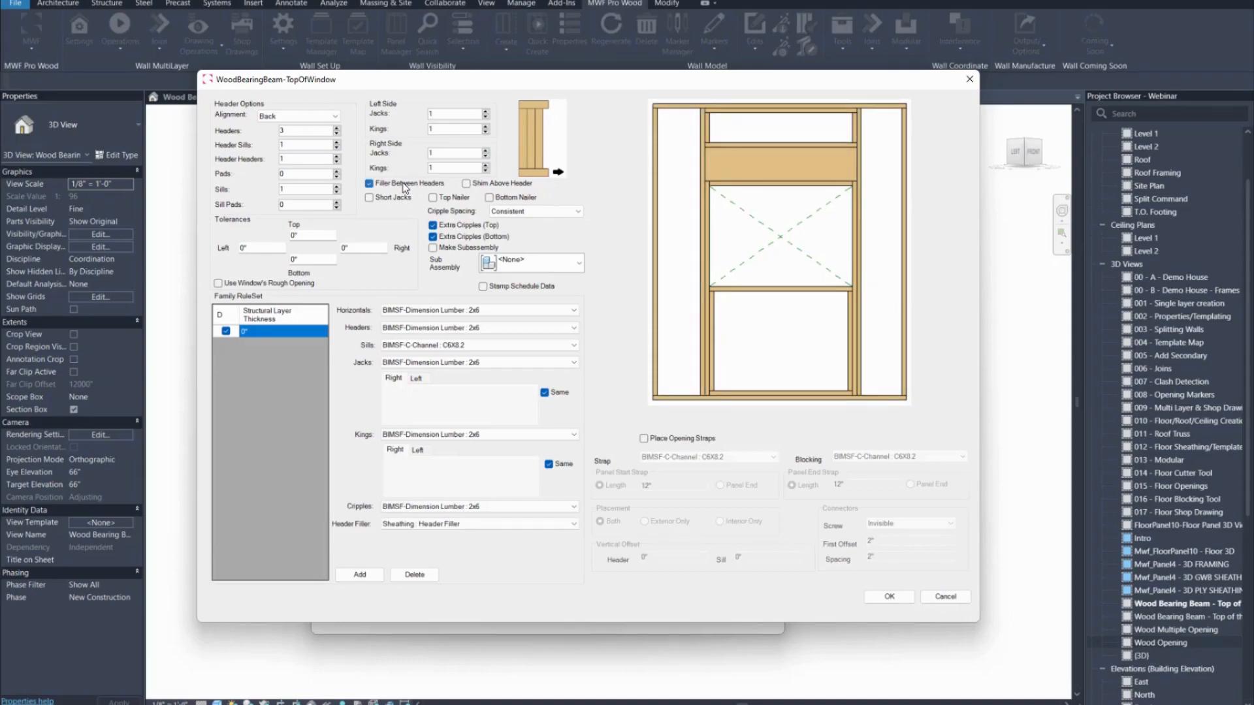
pyautogui.click(405, 186)
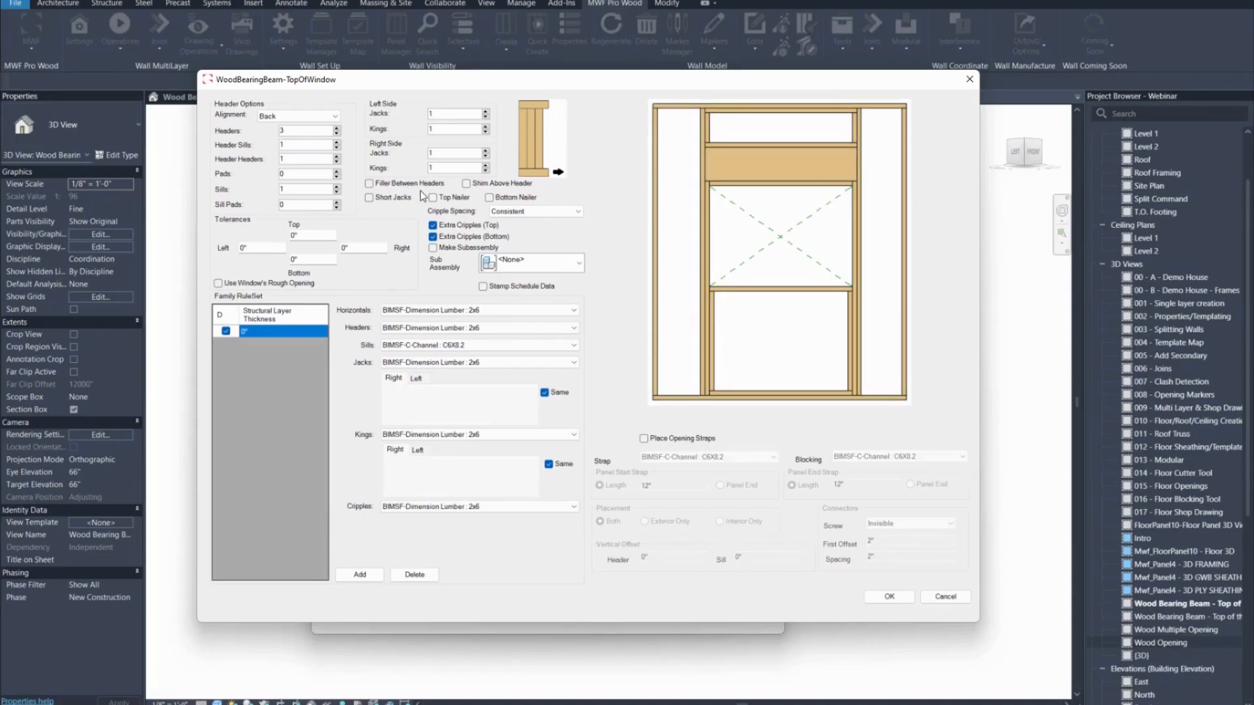
pyautogui.click(466, 183)
pyautogui.click(494, 187)
pyautogui.click(489, 197)
pyautogui.click(490, 197)
# - Review the Cripple Spacing choices, keeping Consistent, and try the Use Window's Rough Opening option, leaving it off
pyautogui.click(512, 213)
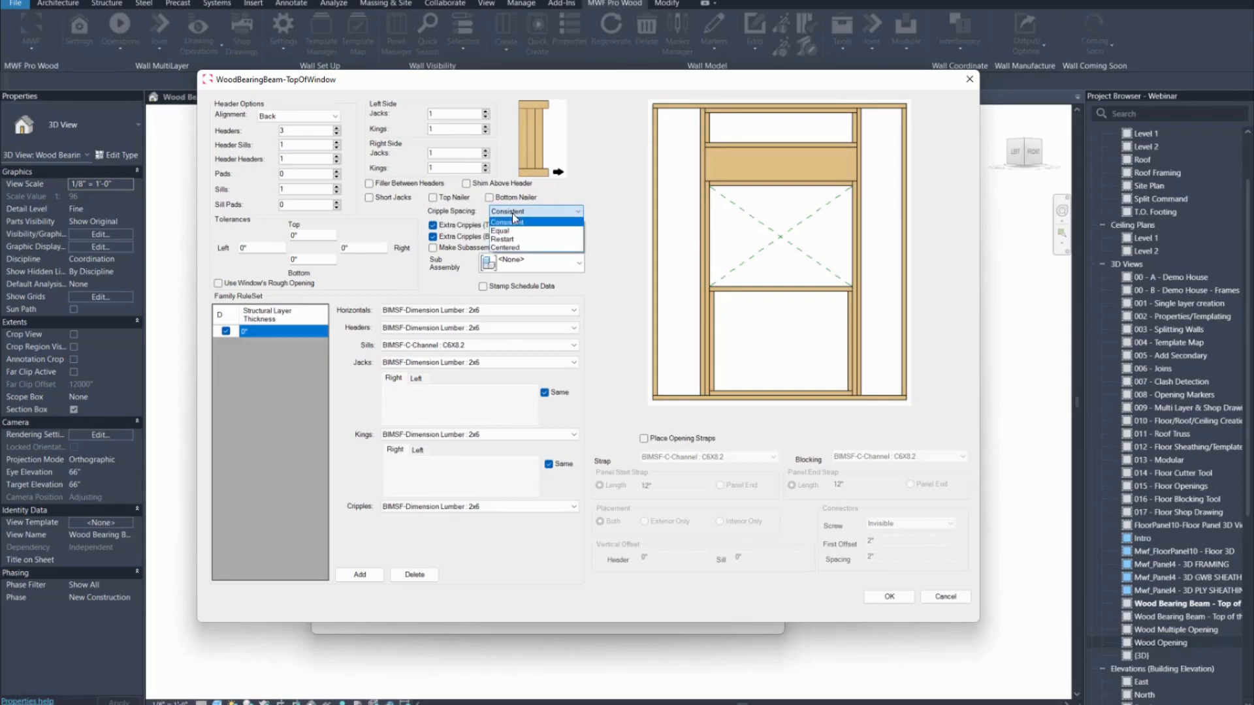
pyautogui.click(549, 221)
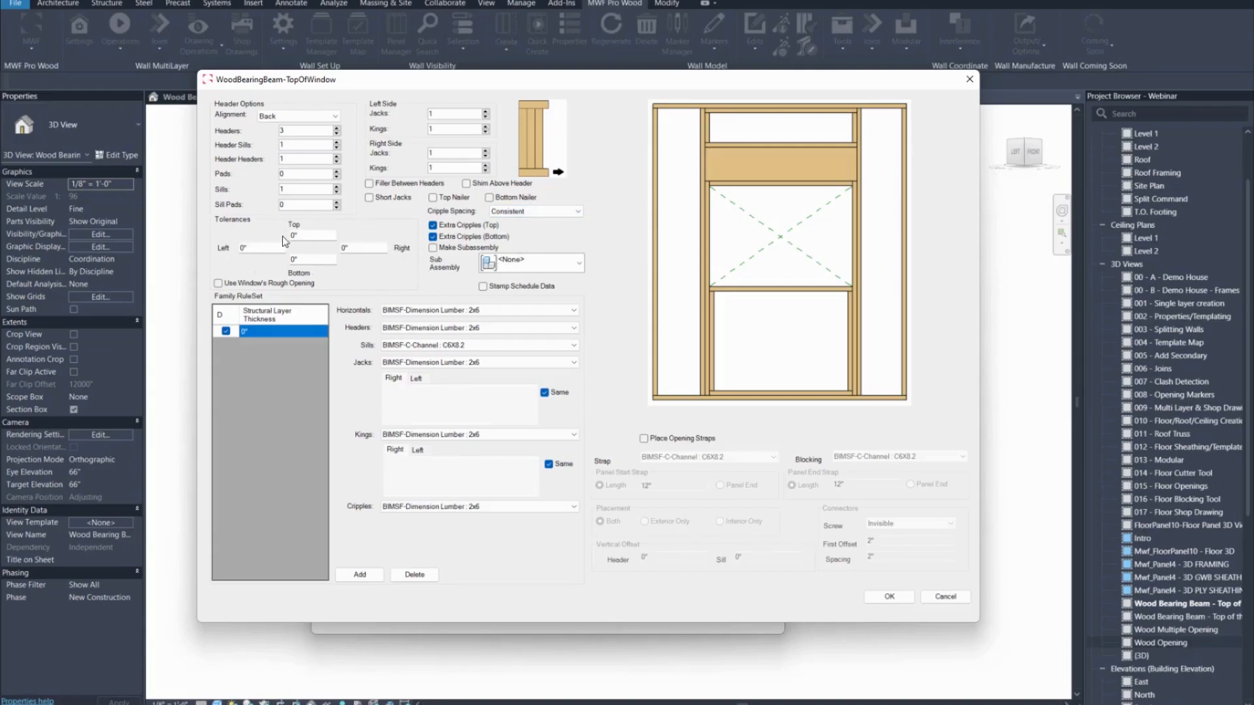
pyautogui.click(260, 284)
pyautogui.click(290, 286)
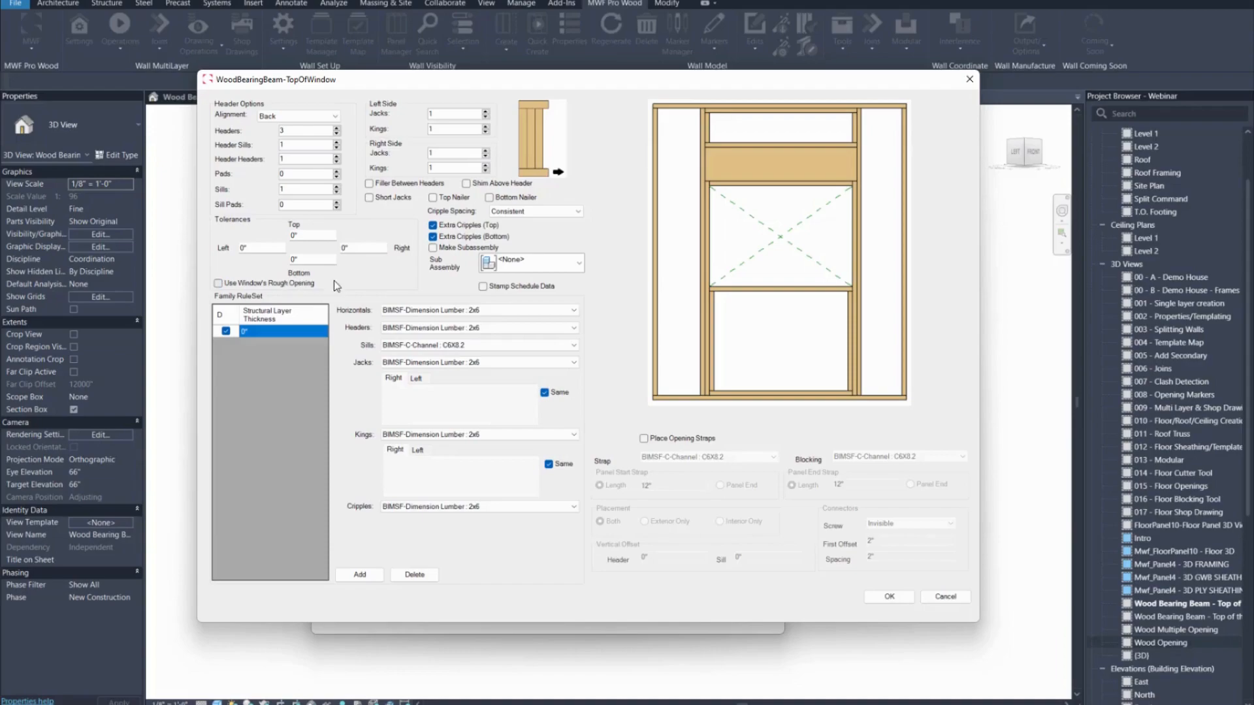
# - Check the Horizontals and Headers families in the preview, and set the Sills family to BIMSF-Dimension Lumber : 2x6
pyautogui.click(410, 311)
pyautogui.click(410, 321)
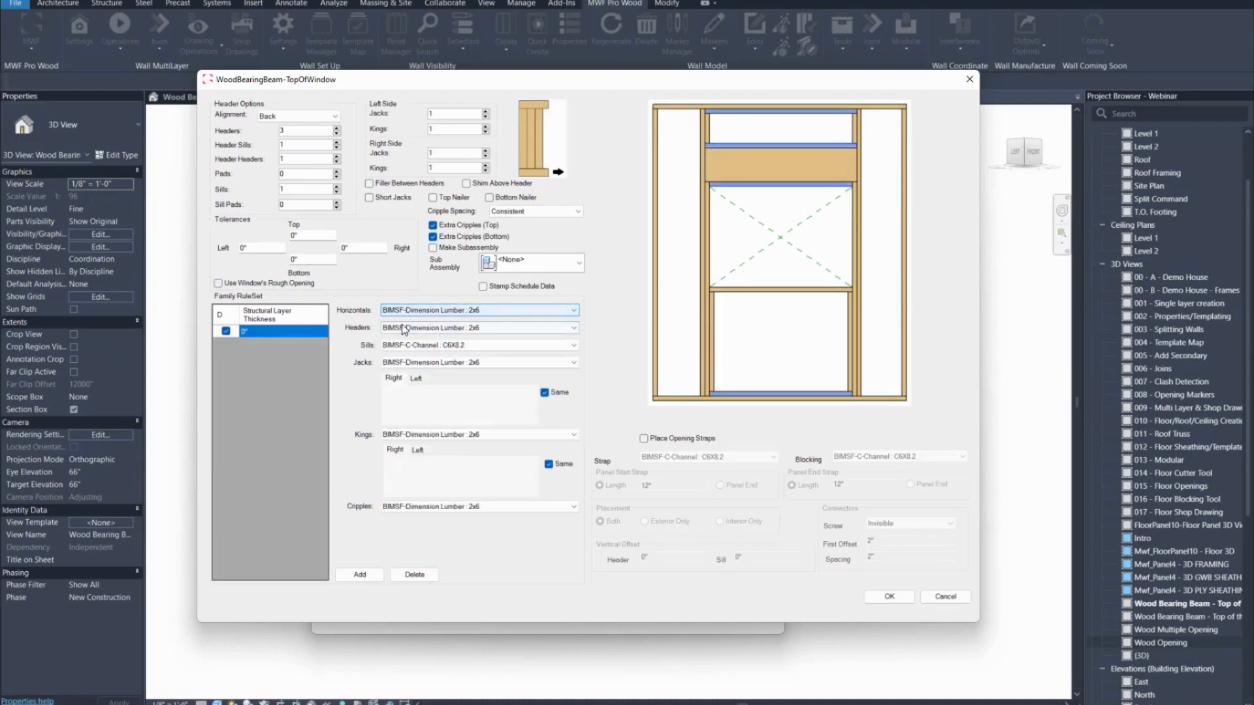
pyautogui.click(421, 328)
pyautogui.click(422, 339)
pyautogui.click(423, 346)
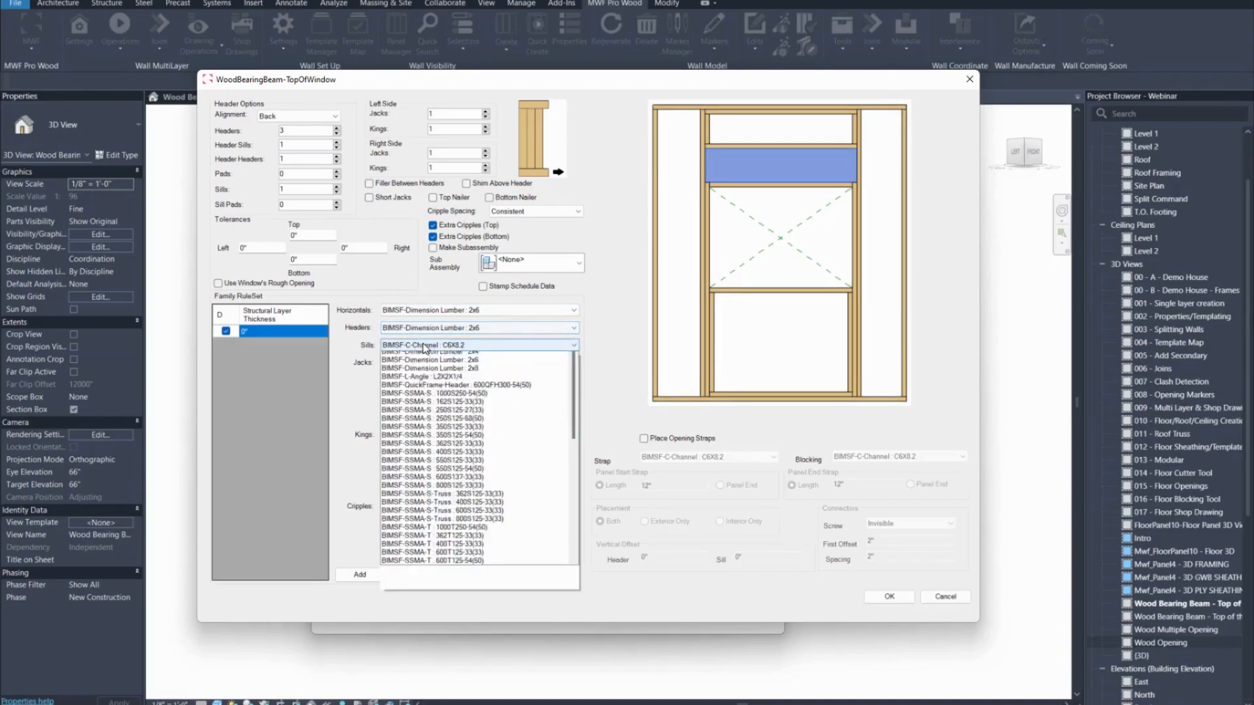
pyautogui.scroll(-3, 492, 400)
pyautogui.scroll(6, 491, 400)
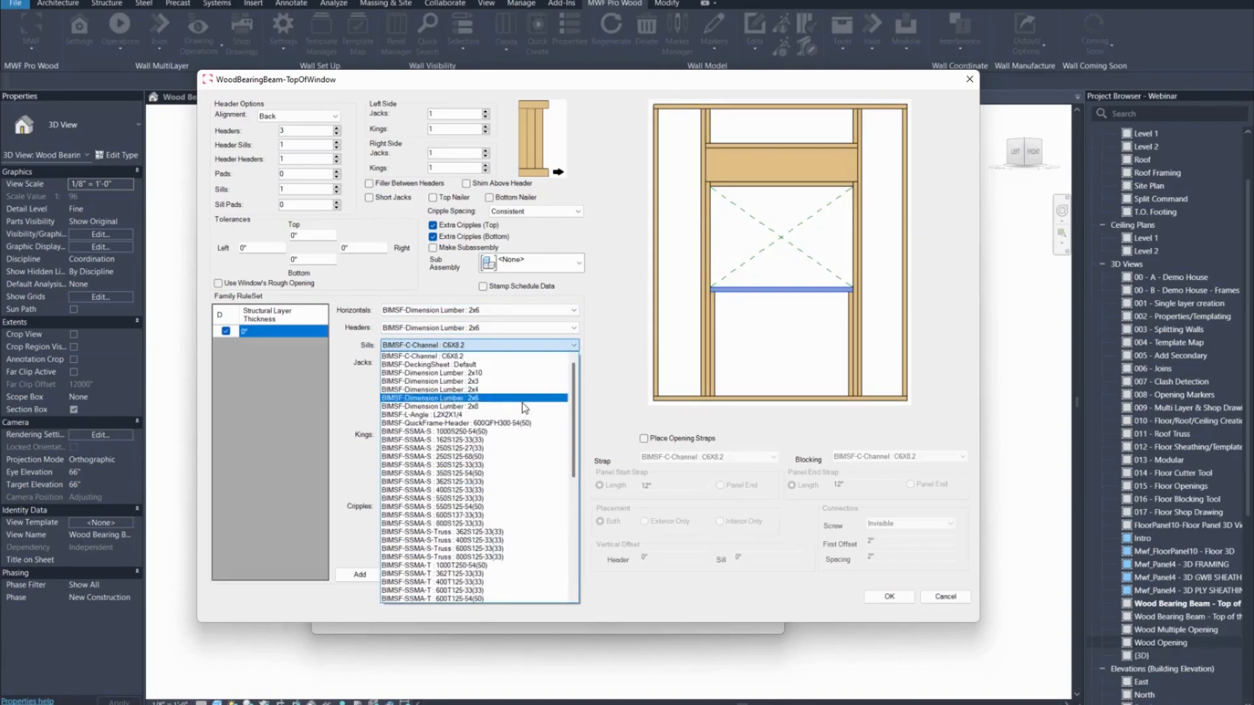
pyautogui.click(487, 398)
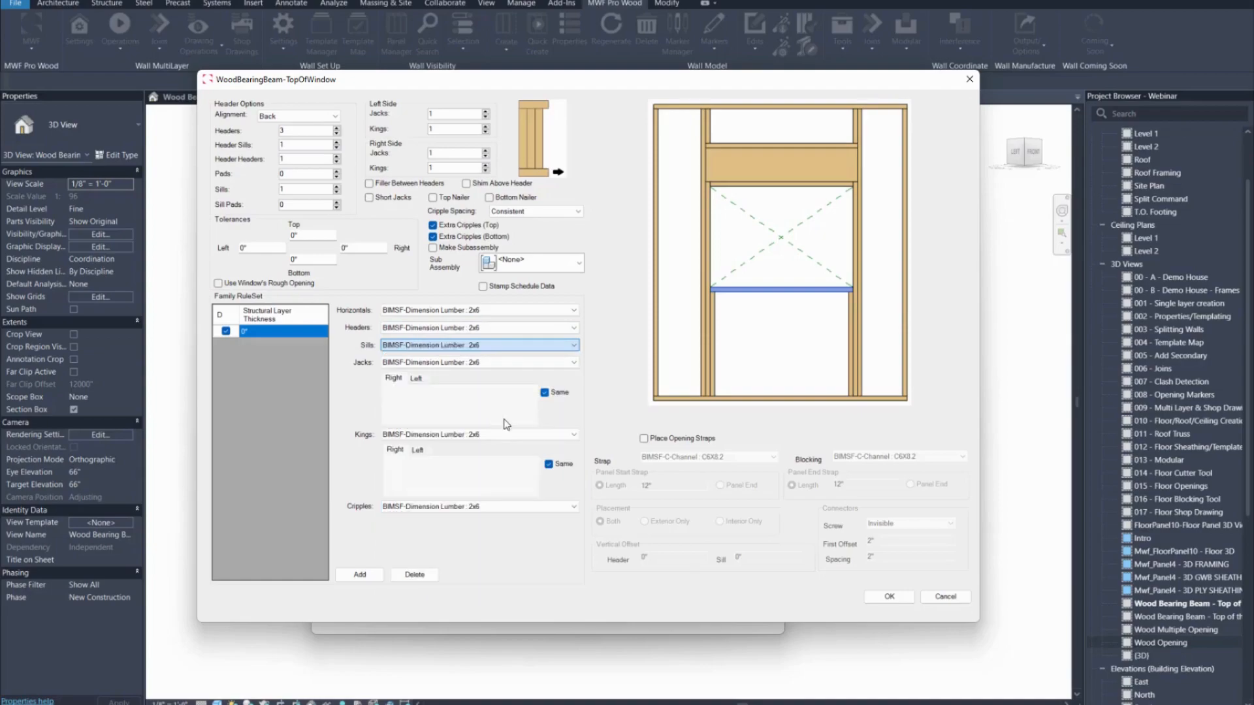
# - Try separate right and left jack families by switching off Same for the Jacks, switching it back on
pyautogui.click(417, 362)
pyautogui.click(460, 378)
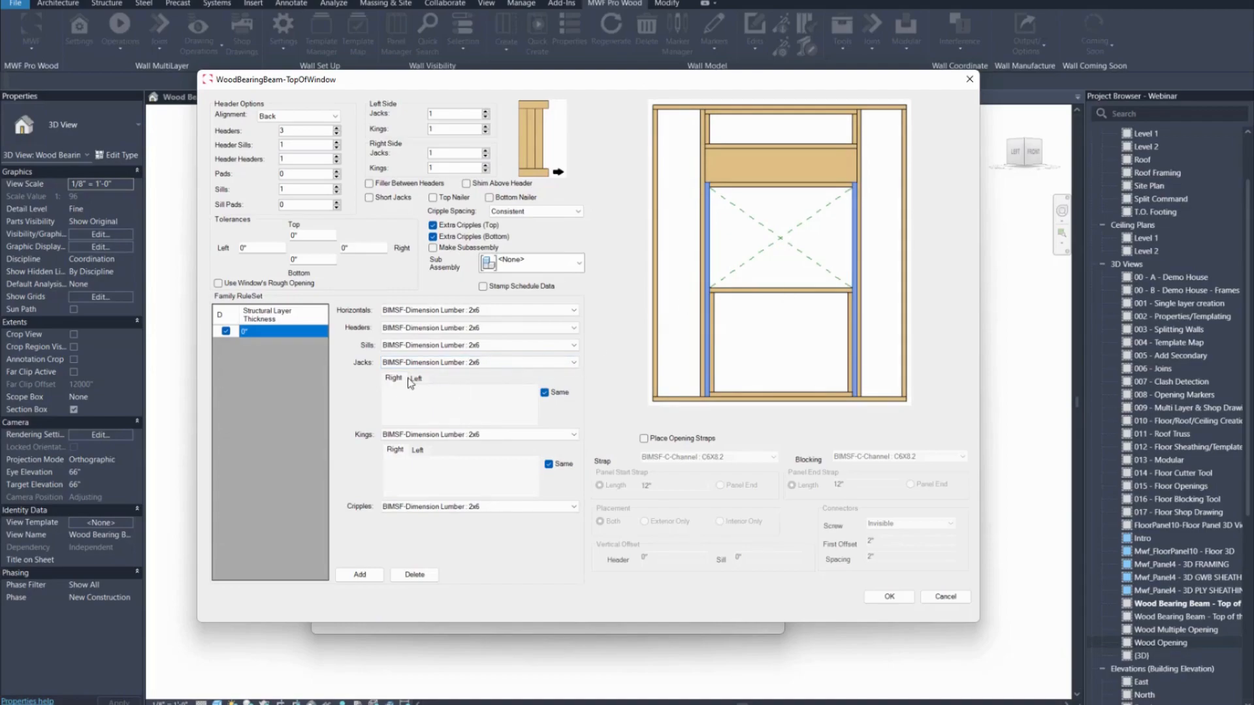
pyautogui.click(545, 392)
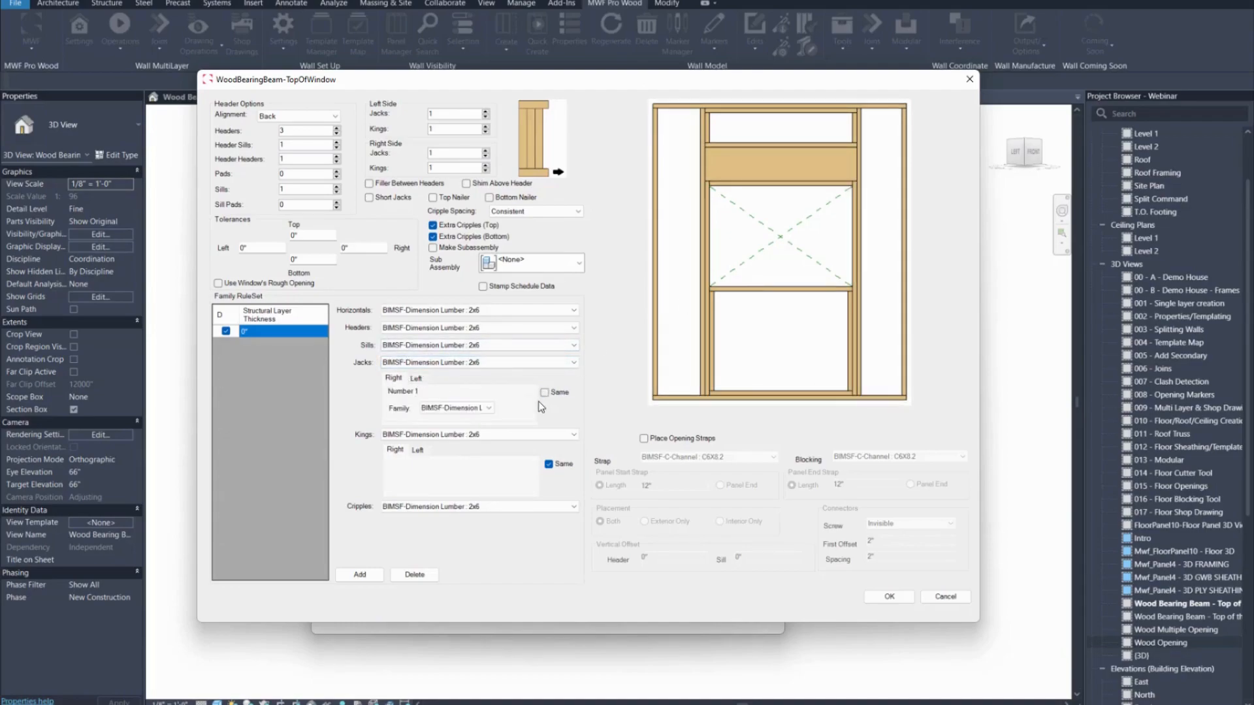
pyautogui.click(416, 379)
pyautogui.click(544, 393)
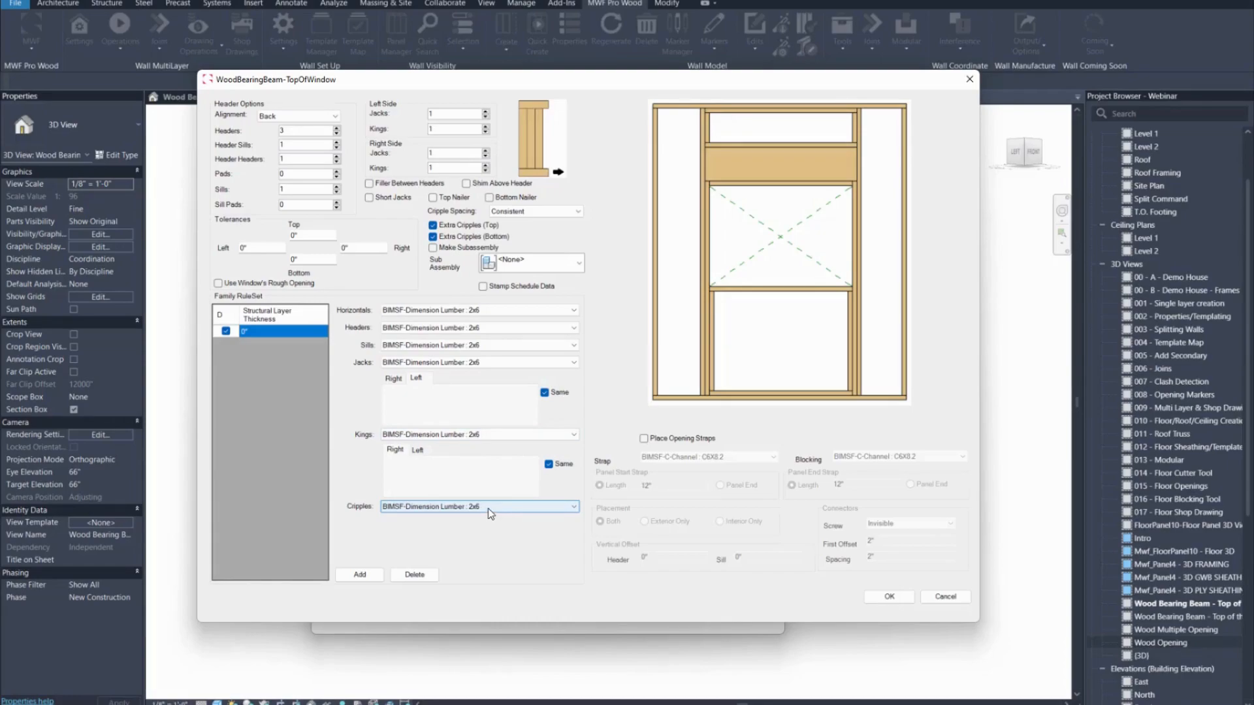
# - Try the Place Opening Straps option, switching it back off
pyautogui.click(661, 438)
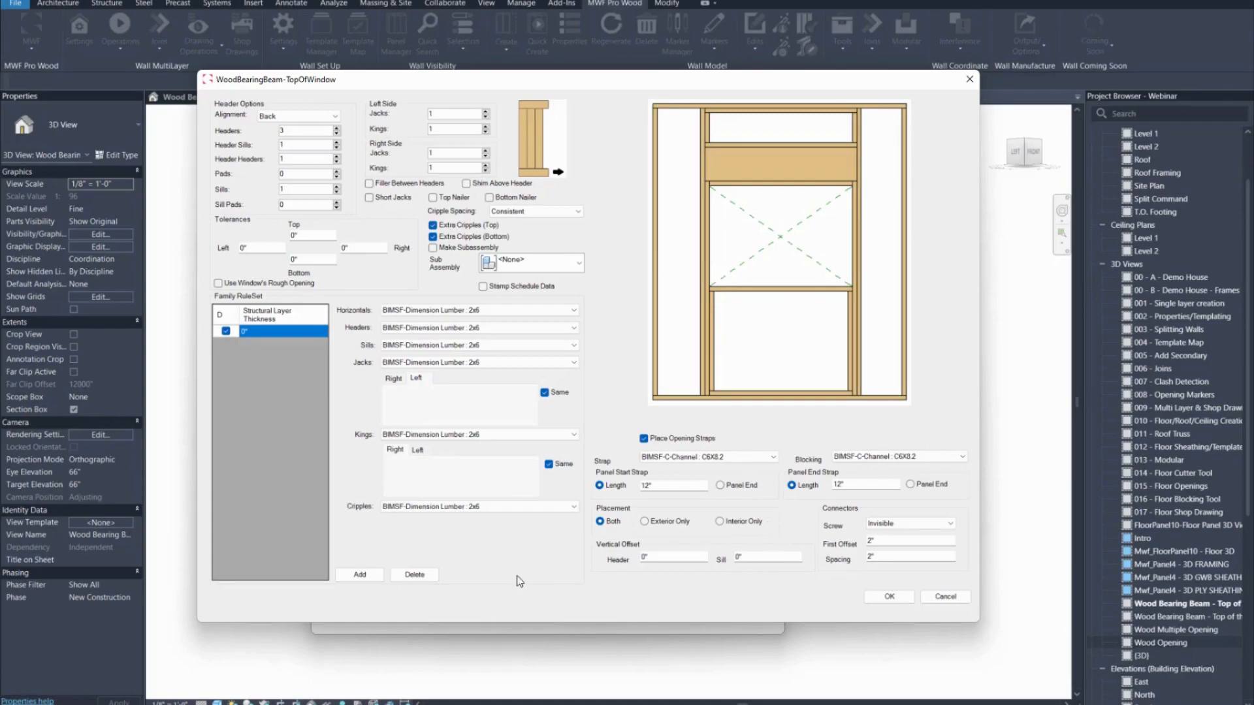
pyautogui.click(683, 556)
pyautogui.click(691, 443)
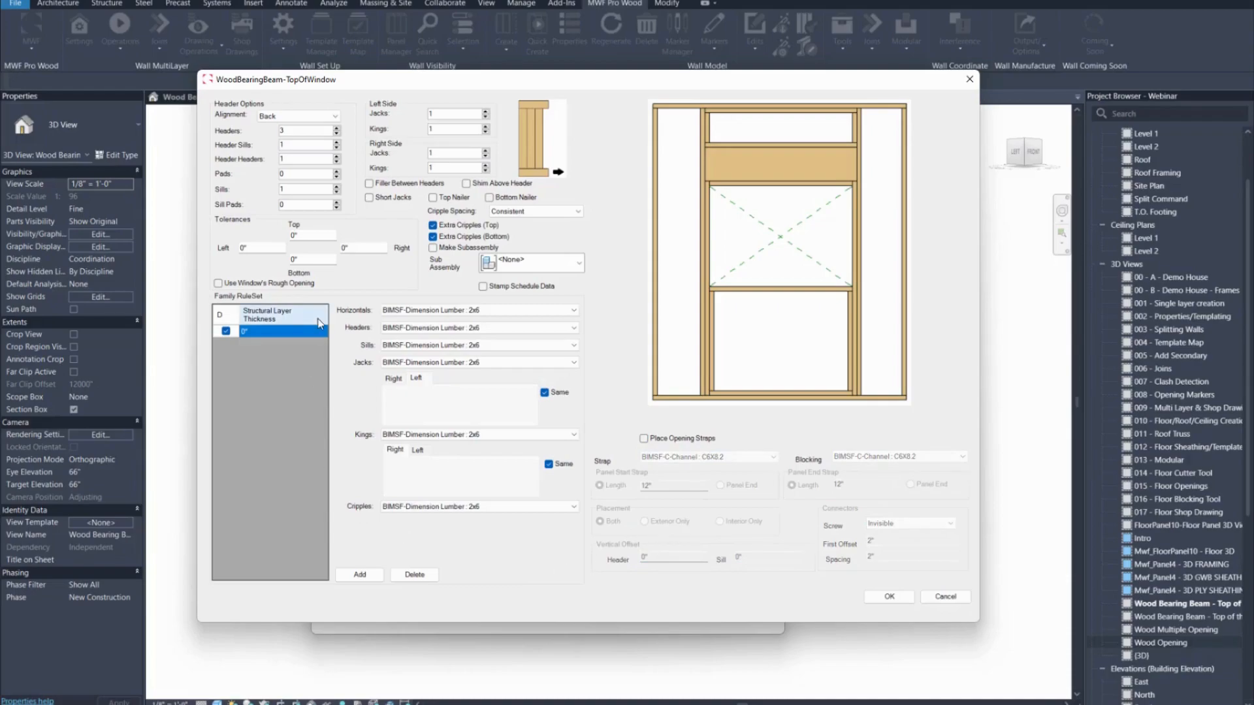
# - Save the WoodBearingBeam-TopOfWindow settings, accept updating the existing marker, and close the Marker Manager
pyautogui.click(889, 597)
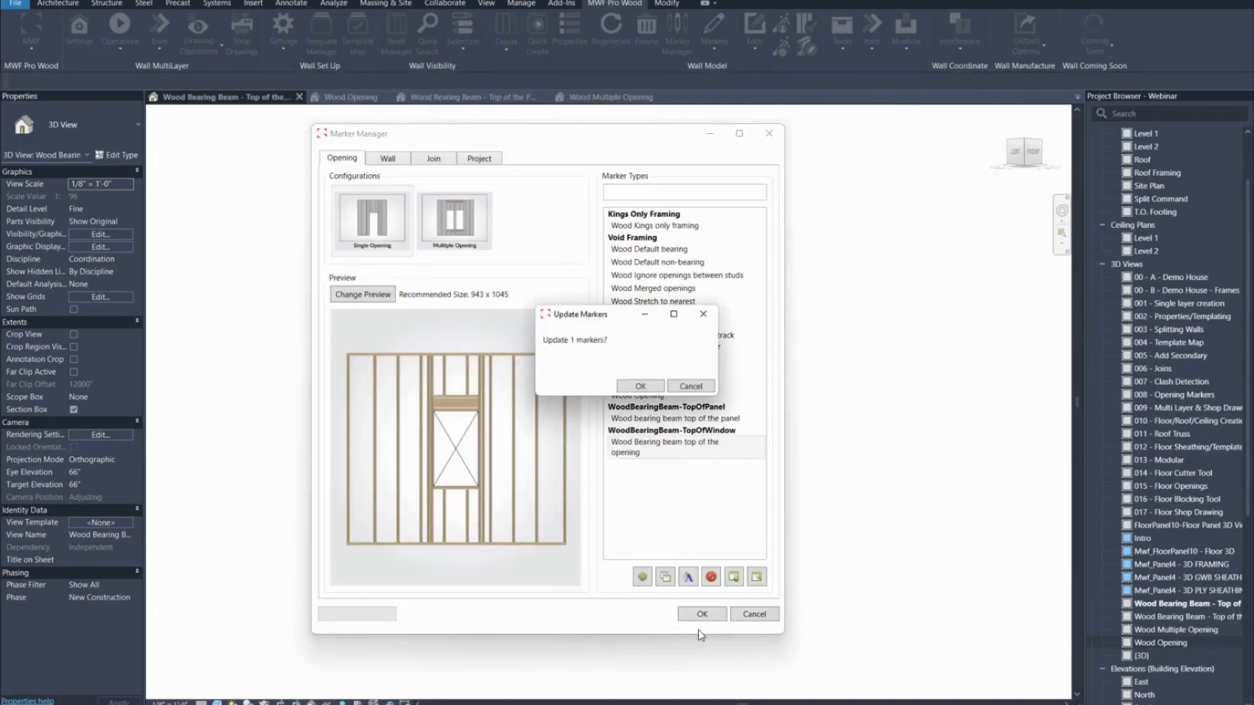
pyautogui.click(627, 388)
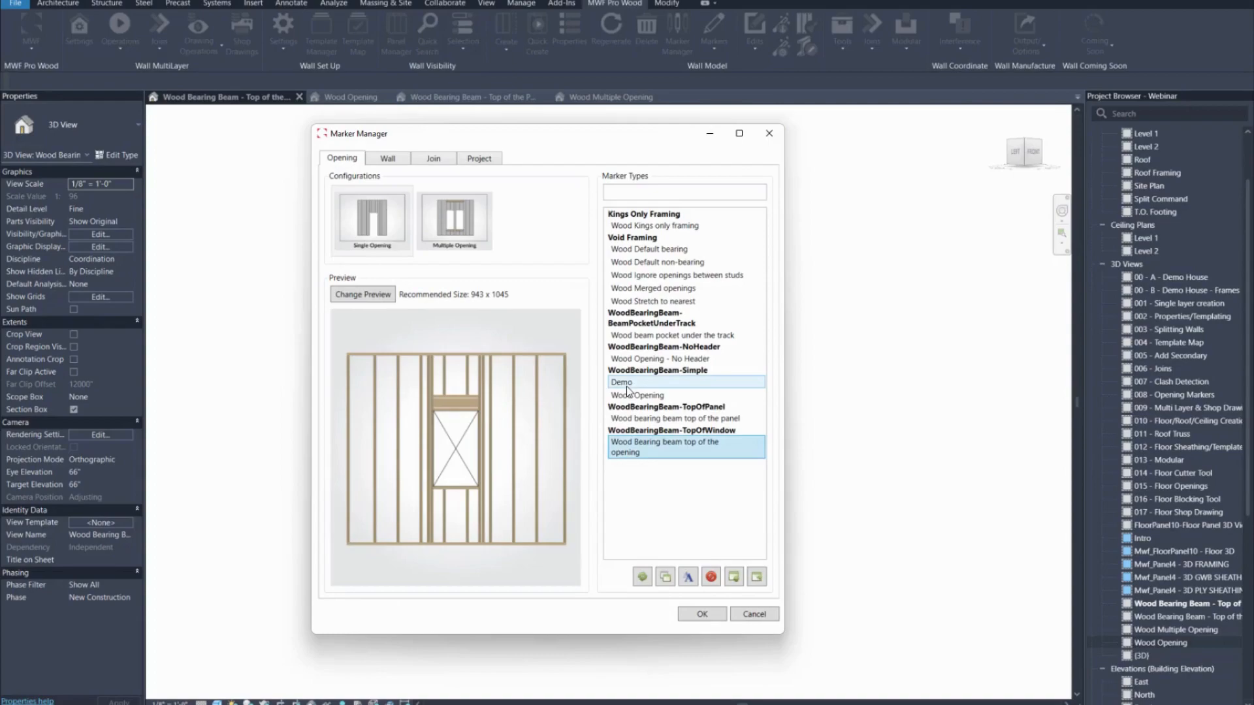
pyautogui.click(713, 614)
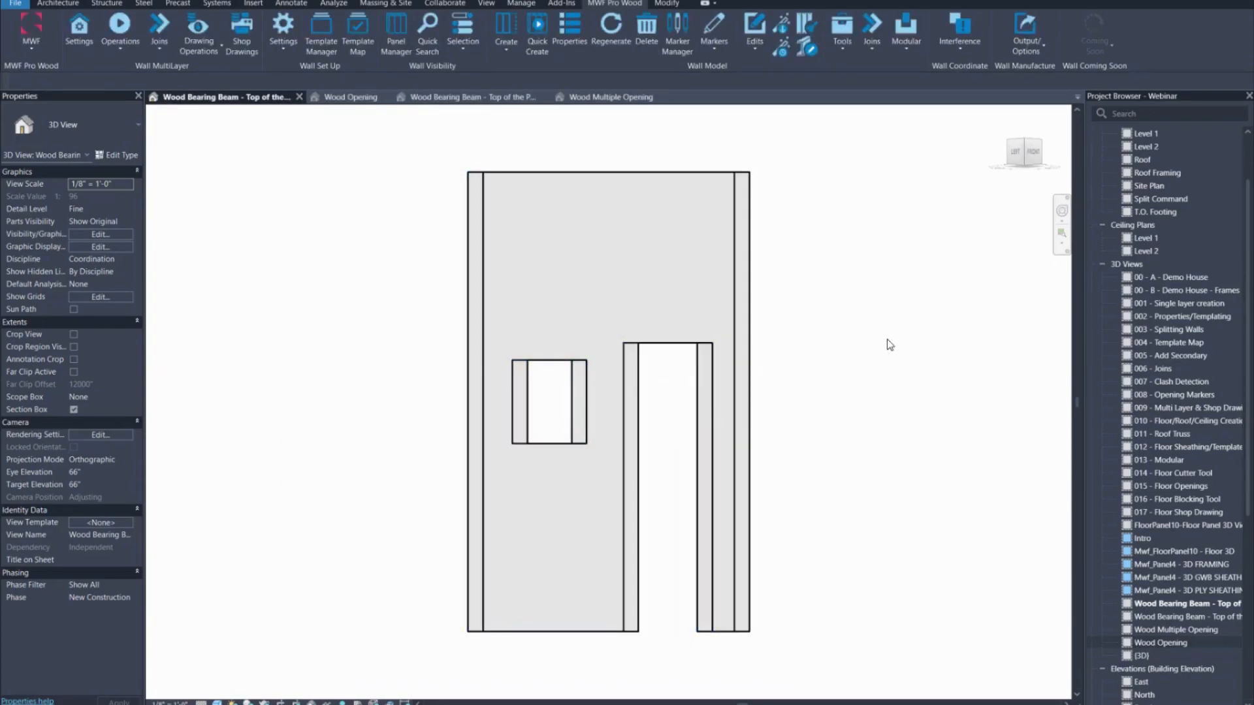
# - Apply the "Wood Bearing beam top of the opening" framing type to the 30" x 83" door opening
pyautogui.keyDown('shift'); pyautogui.moveTo(666, 389); pyautogui.dragTo(601, 454, button='middle'); pyautogui.keyUp('shift')
pyautogui.click(640, 352)
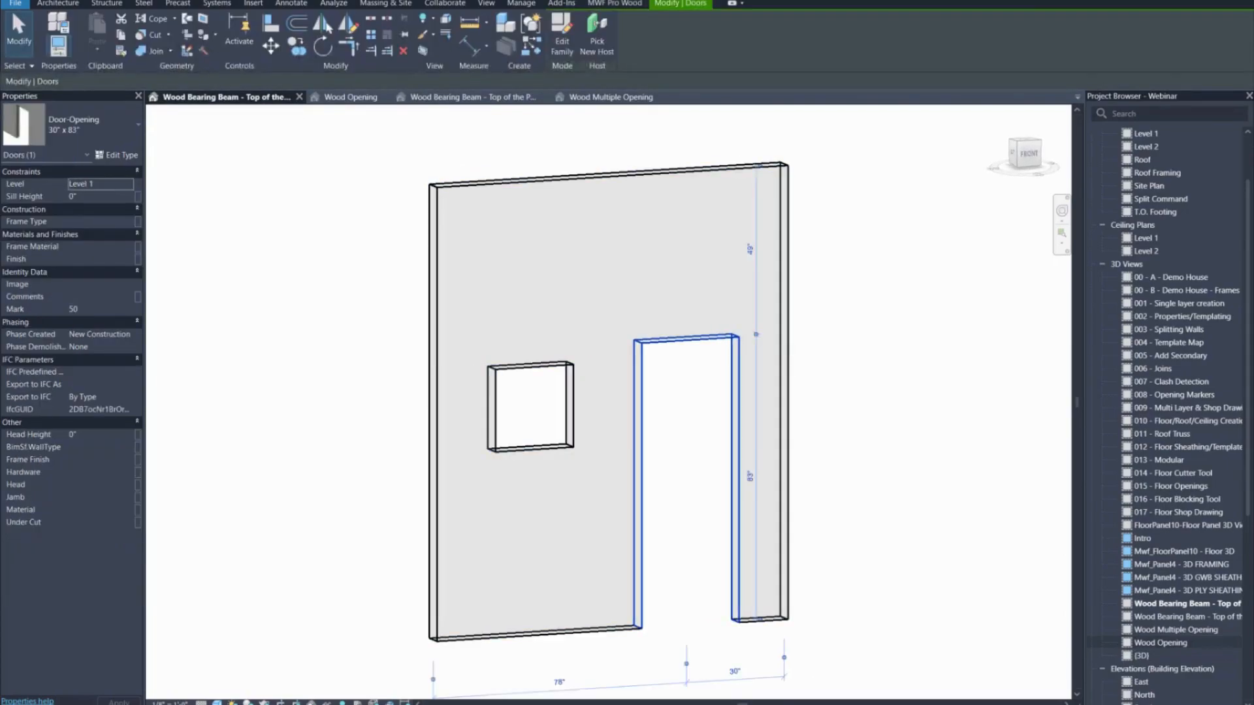
pyautogui.click(607, 4)
pyautogui.click(712, 50)
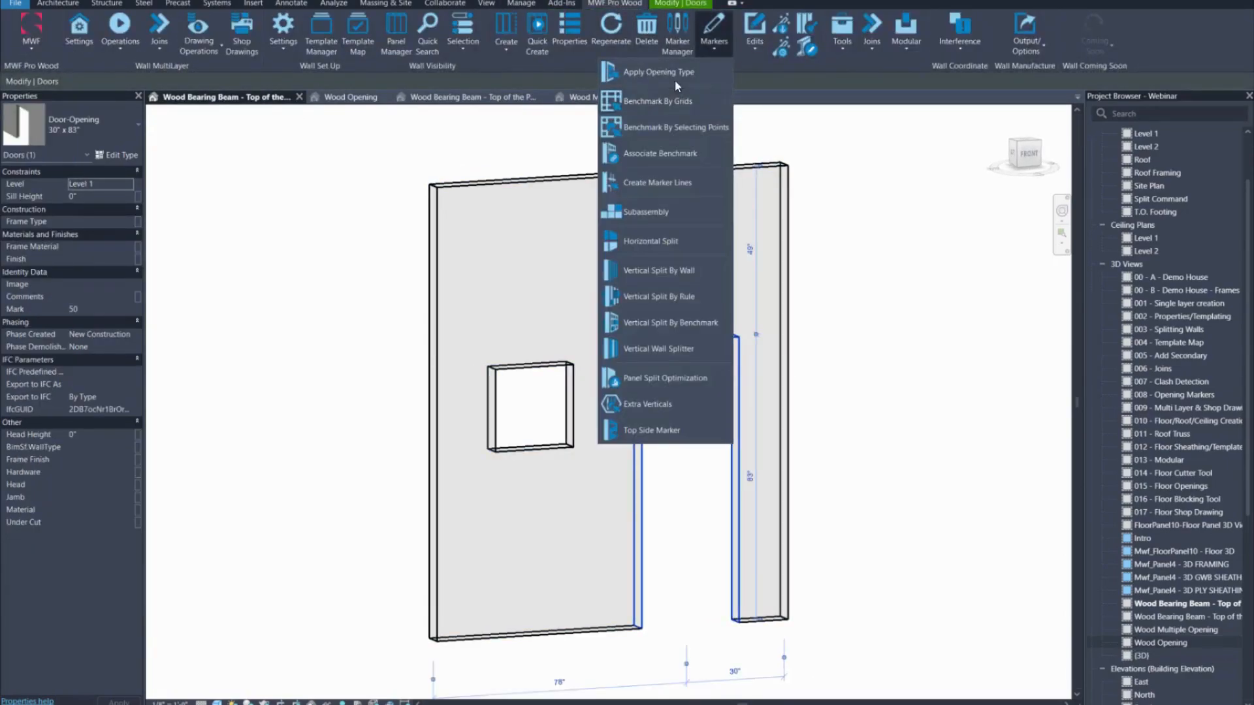
pyautogui.click(677, 80)
pyautogui.click(559, 279)
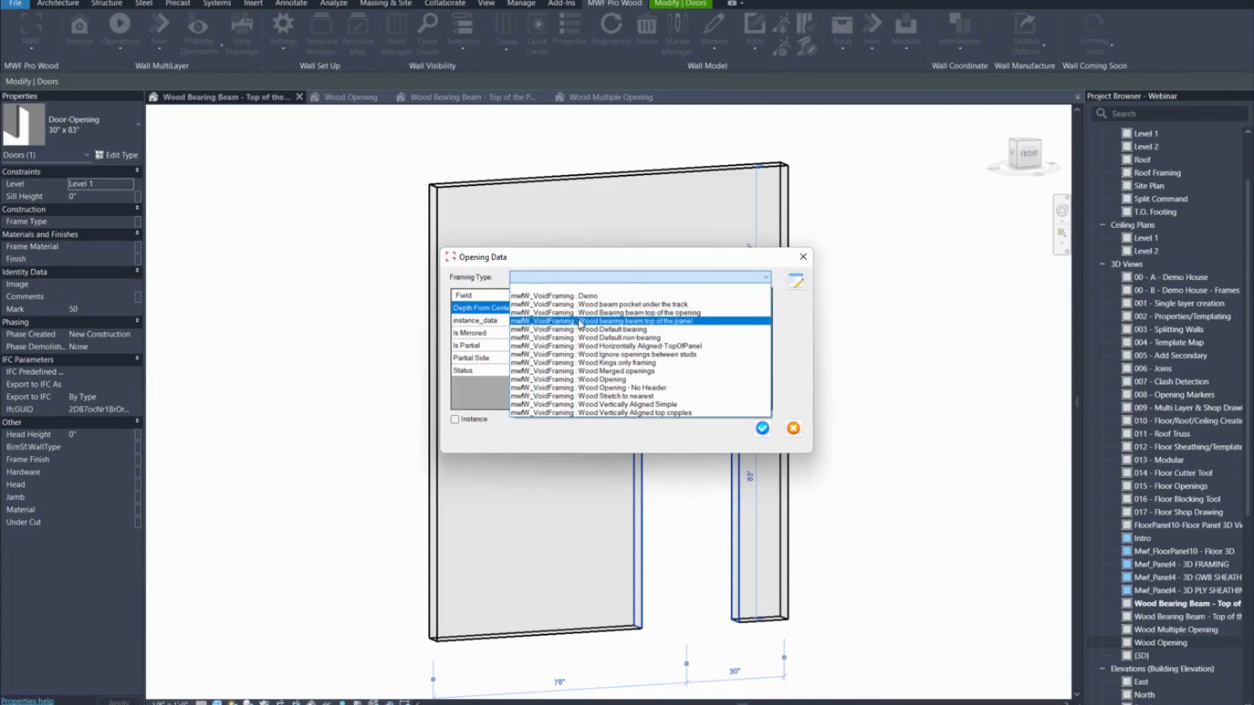
pyautogui.click(666, 313)
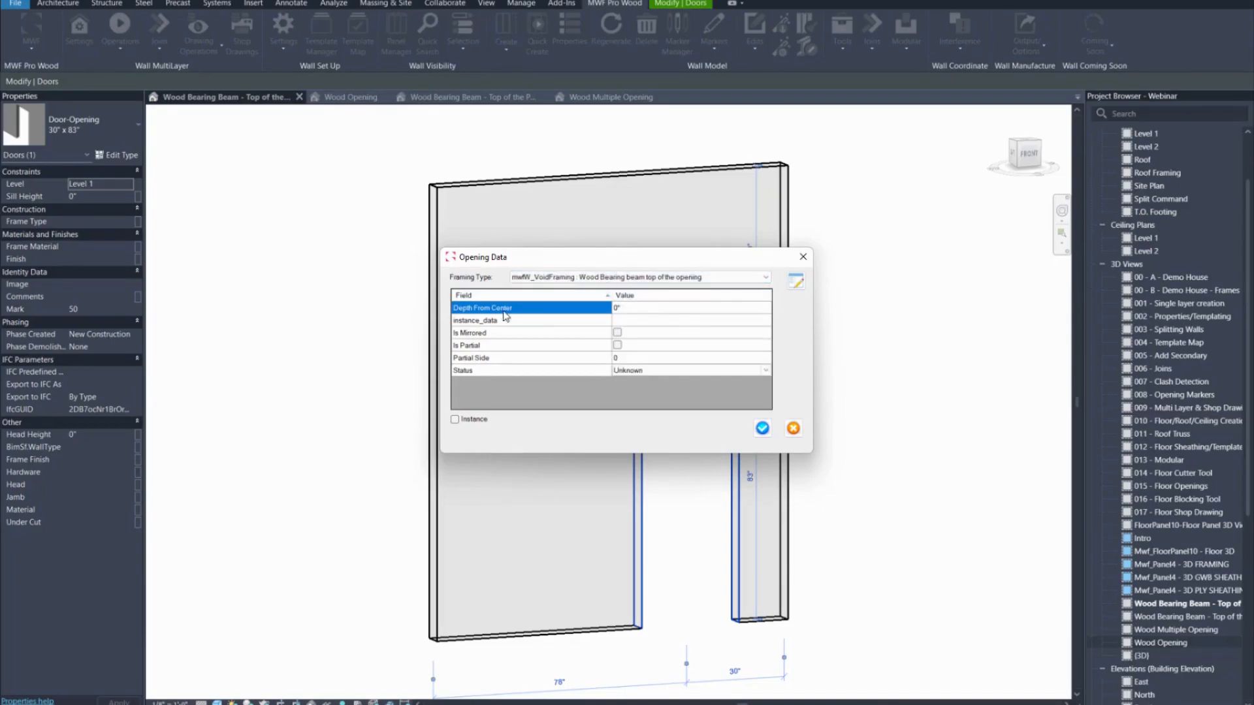
pyautogui.click(762, 428)
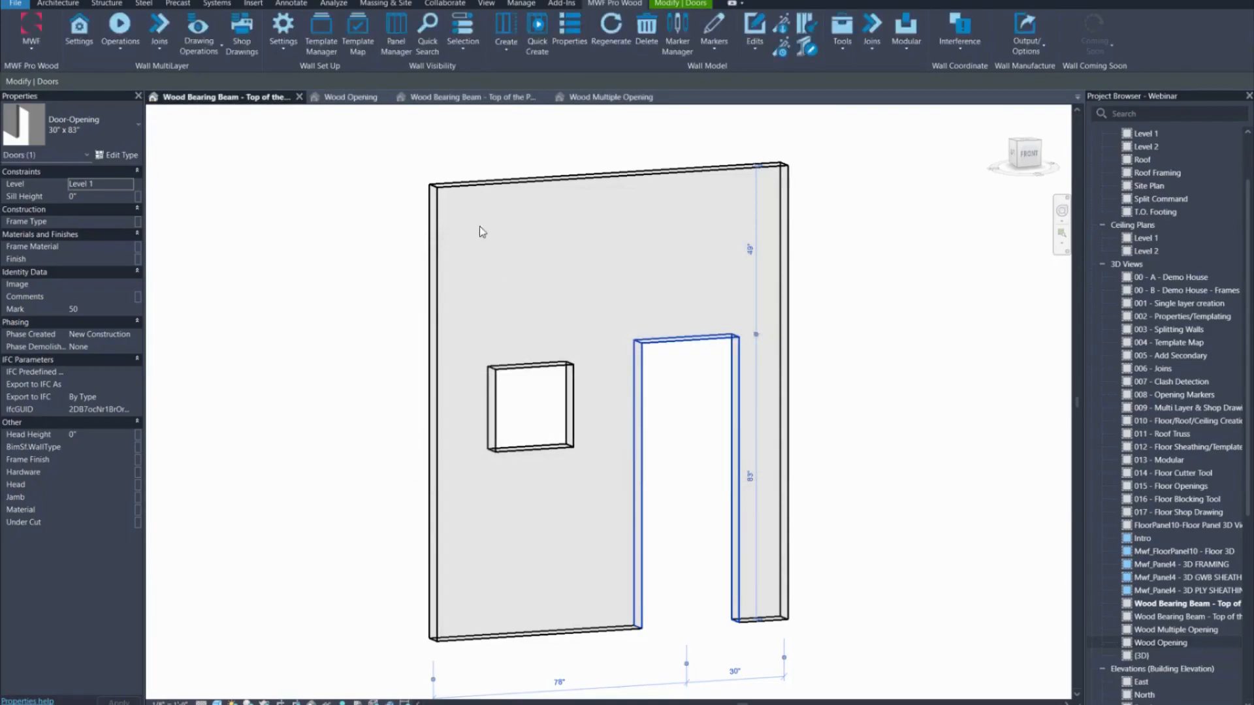
# - Start a wood panel on the wall and set the Wood template from the Default folder as active
pyautogui.click(531, 183)
pyautogui.click(602, 4)
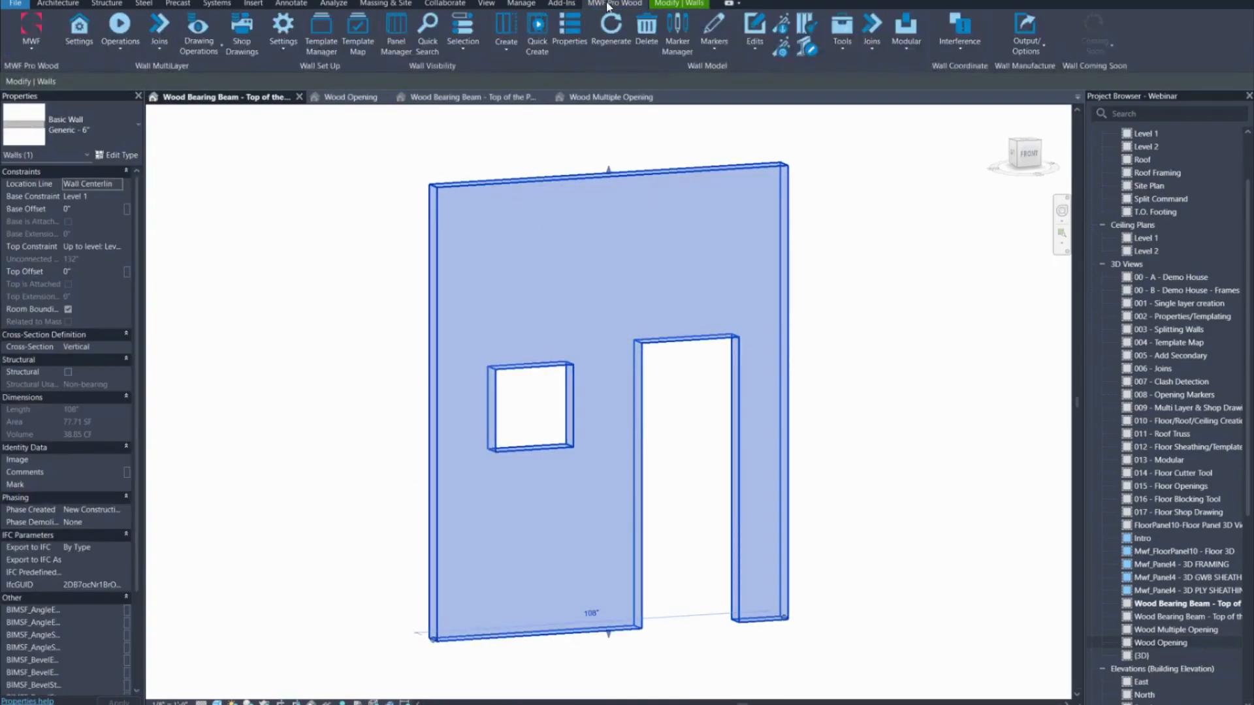
pyautogui.click(506, 27)
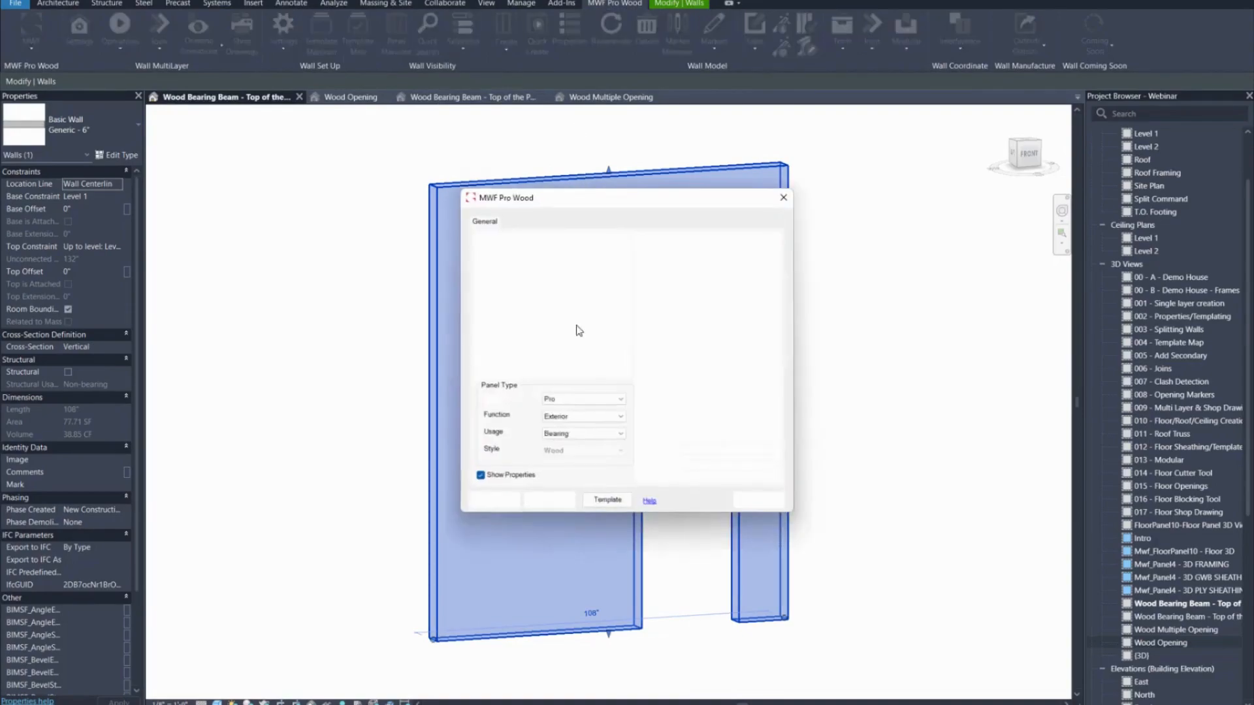
pyautogui.click(607, 503)
pyautogui.click(497, 222)
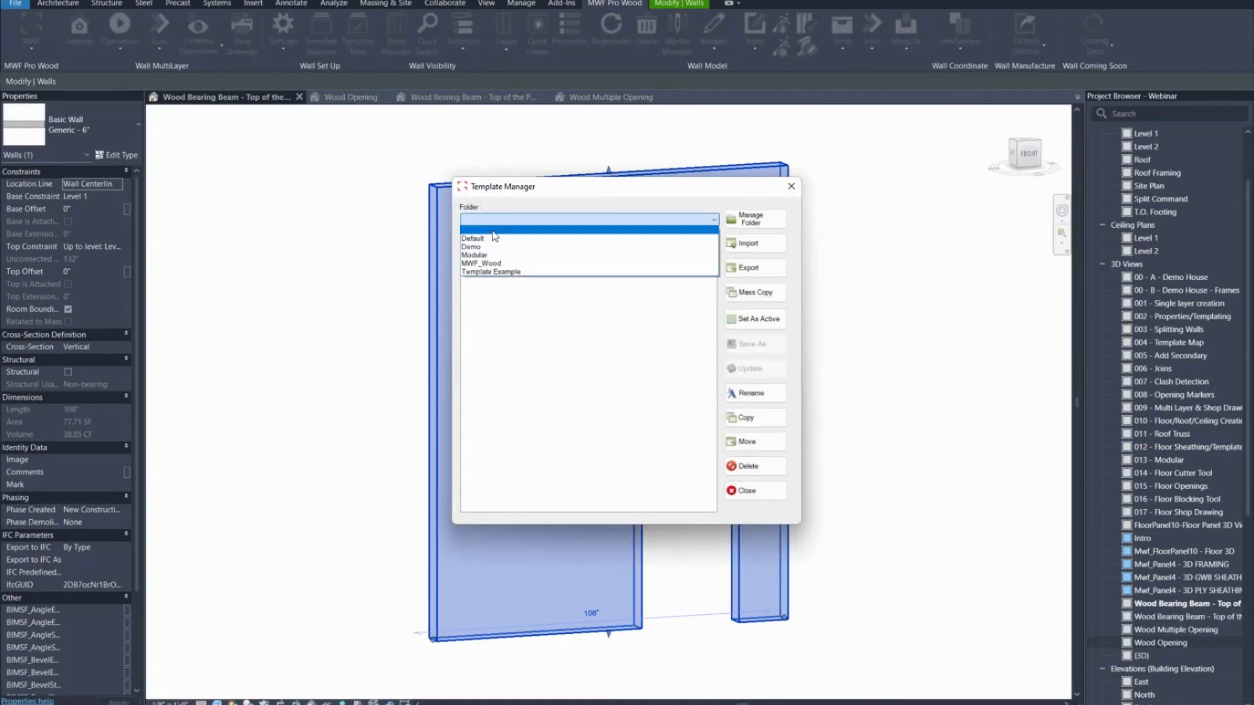
pyautogui.click(491, 236)
pyautogui.click(479, 262)
pyautogui.click(757, 320)
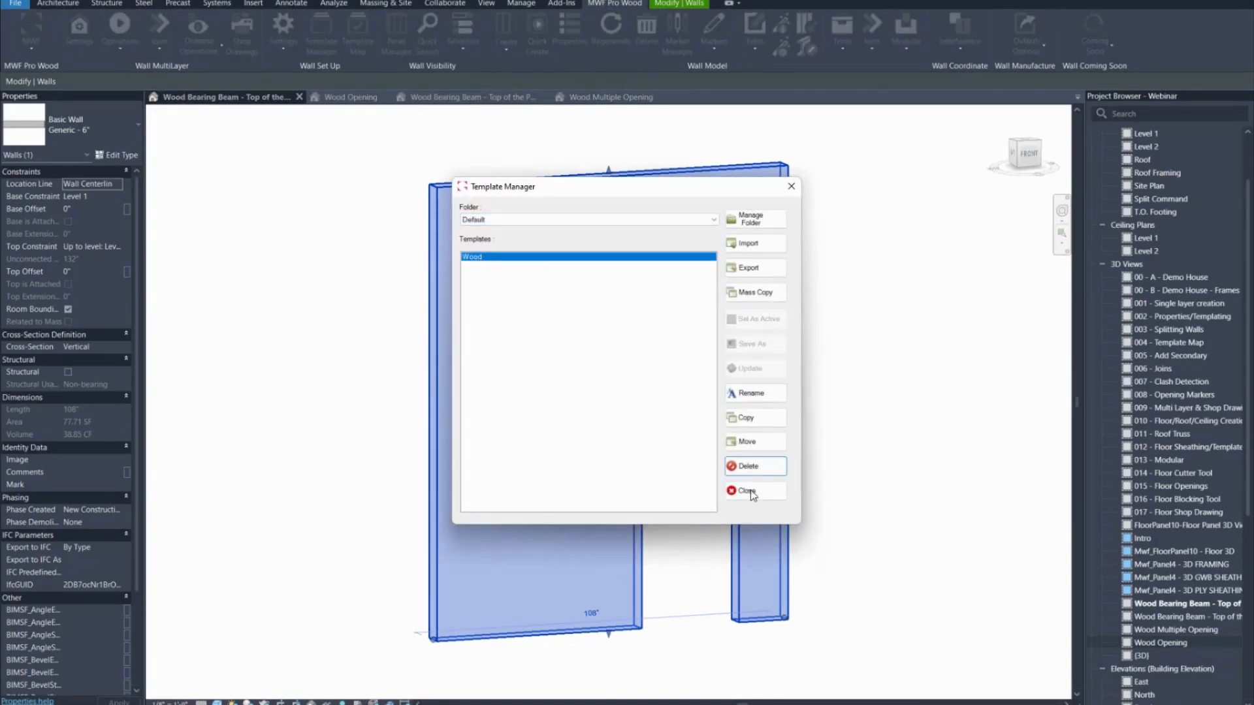
pyautogui.click(751, 490)
# - Create the wall's wood-framed panel and accept its default panel properties
pyautogui.click(549, 502)
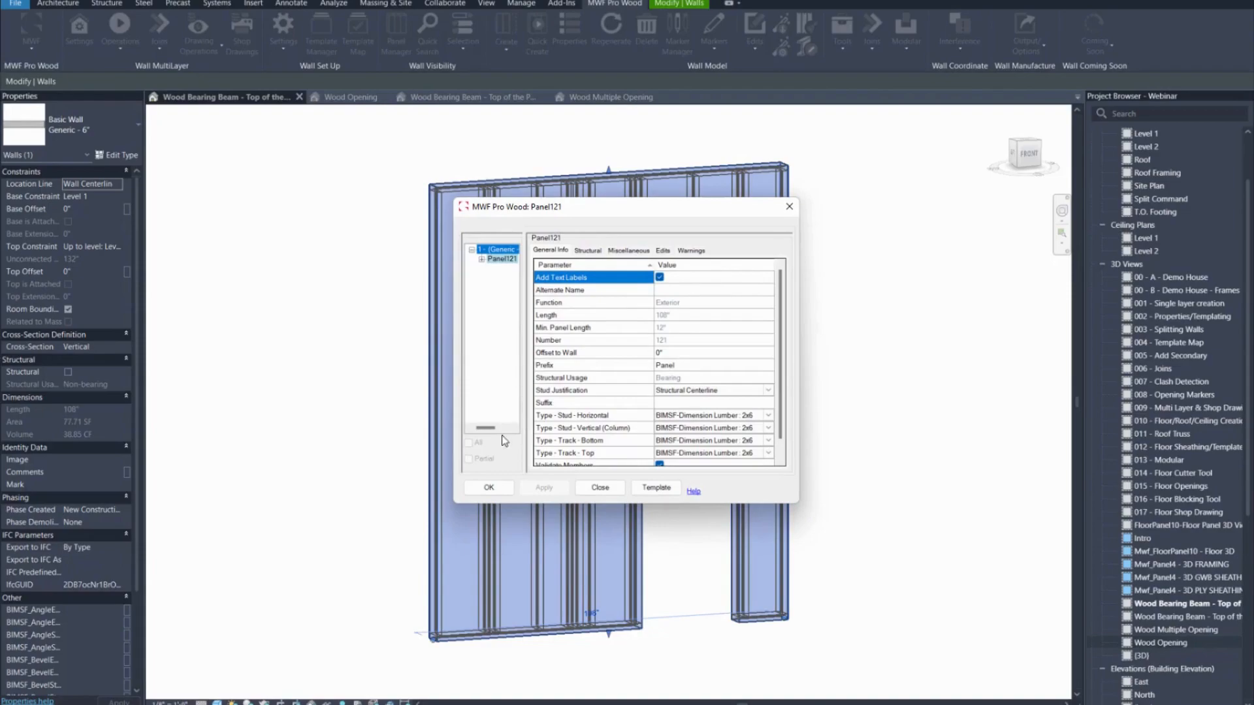
pyautogui.click(489, 487)
pyautogui.click(405, 393)
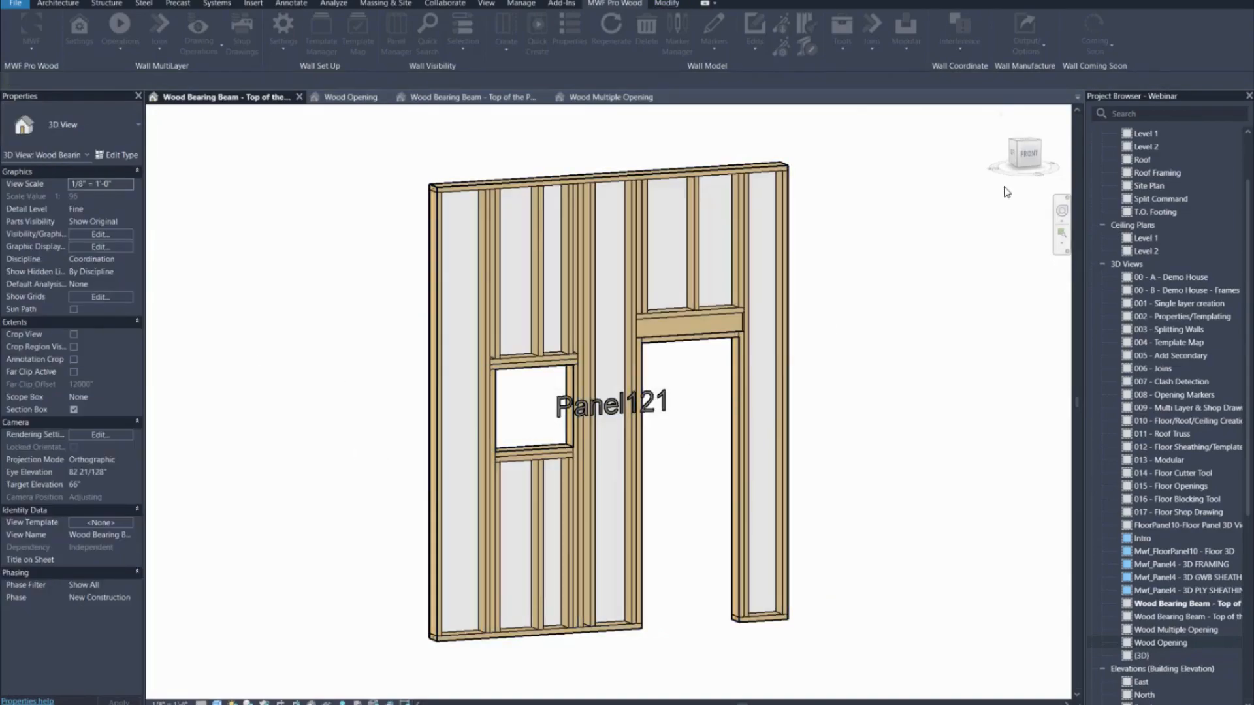
# - Examine the framing around the door header from the front and from an angle
pyautogui.click(1029, 155)
pyautogui.scroll(4, 666, 307)
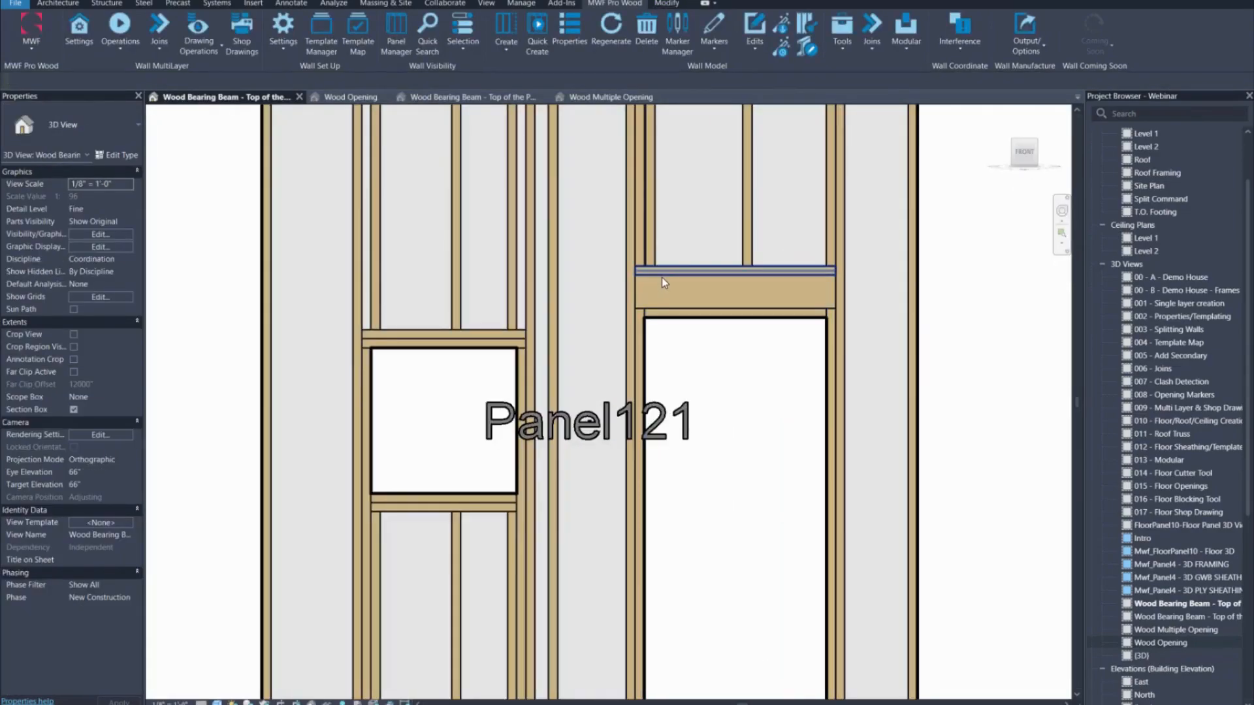
pyautogui.moveTo(691, 303)
pyautogui.keyDown('shift'); pyautogui.mouseDown(button='middle')
pyautogui.moveTo(594, 346)
pyautogui.moveTo(685, 327)
pyautogui.mouseUp(button='middle'); pyautogui.keyUp('shift')
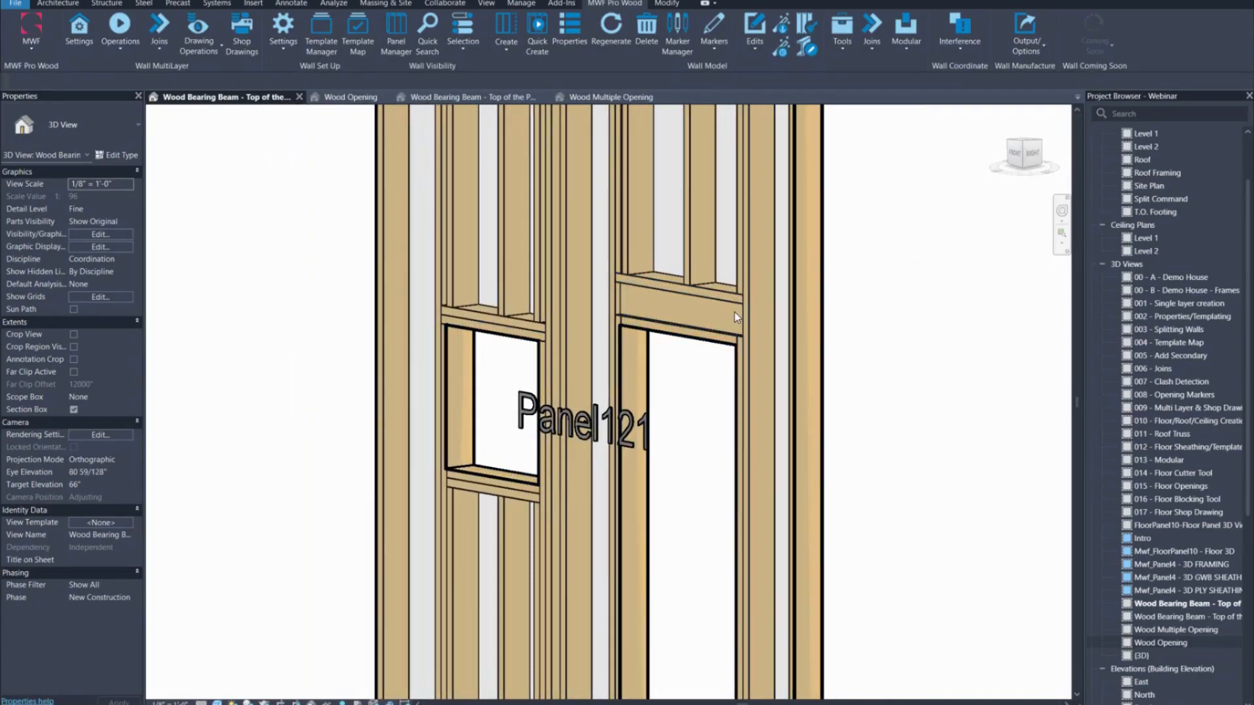
pyautogui.click(728, 331)
pyautogui.keyDown('shift'); pyautogui.moveTo(728, 330); pyautogui.dragTo(803, 347, button='middle'); pyautogui.keyUp('shift')
pyautogui.scroll(-4, 722, 305)
pyautogui.click(863, 301)
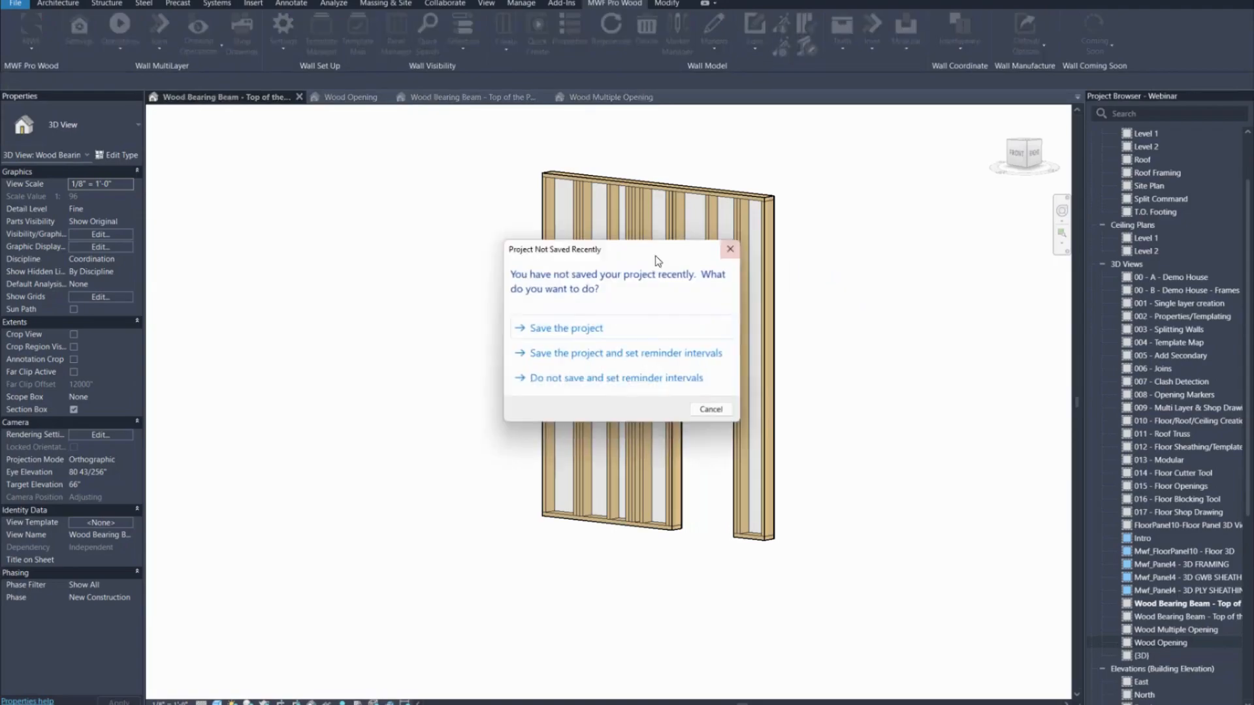
# - Dismiss the save reminder, reveal the hidden section box, and pull its side face inward to cut through the door header
pyautogui.click(734, 250)
pyautogui.press('r')
pyautogui.press('h')
pyautogui.click(809, 184)
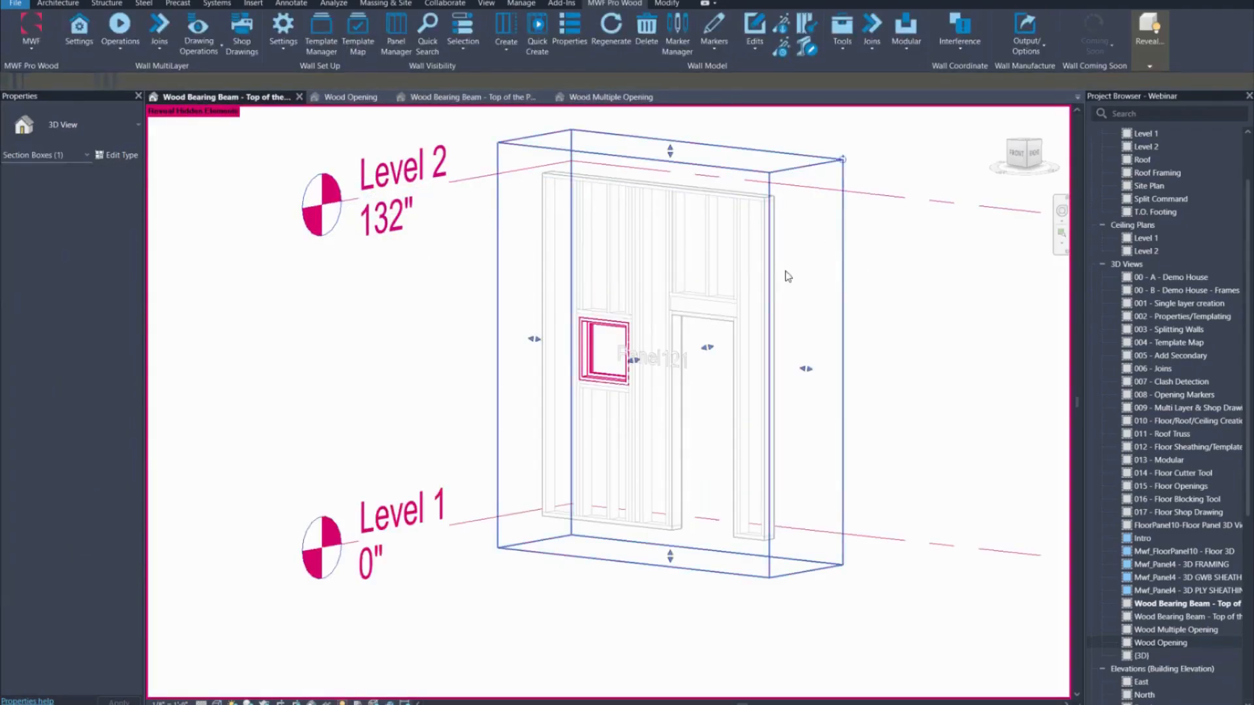
pyautogui.moveTo(795, 377); pyautogui.dragTo(739, 341)
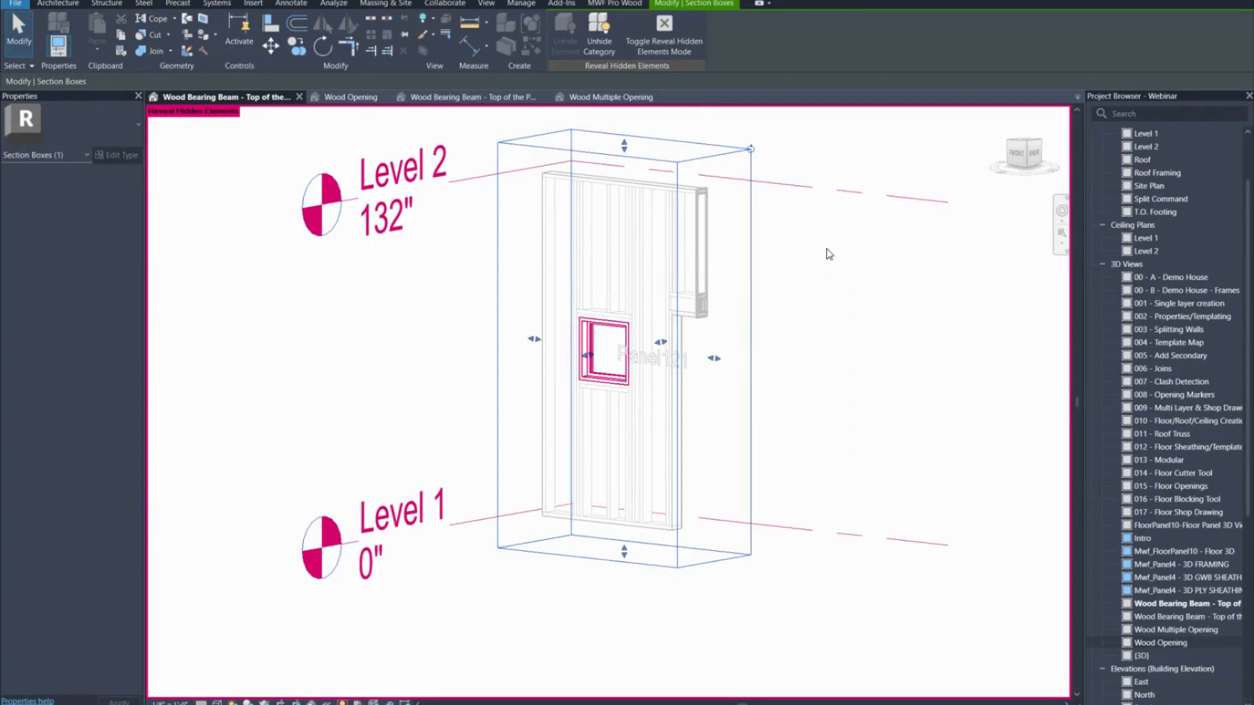
pyautogui.click(664, 36)
# - Set the 3D view's scale to 1/2" = 1'-0" for a clearer look at the cut header
pyautogui.scroll(4, 699, 307)
pyautogui.scroll(2, 702, 307)
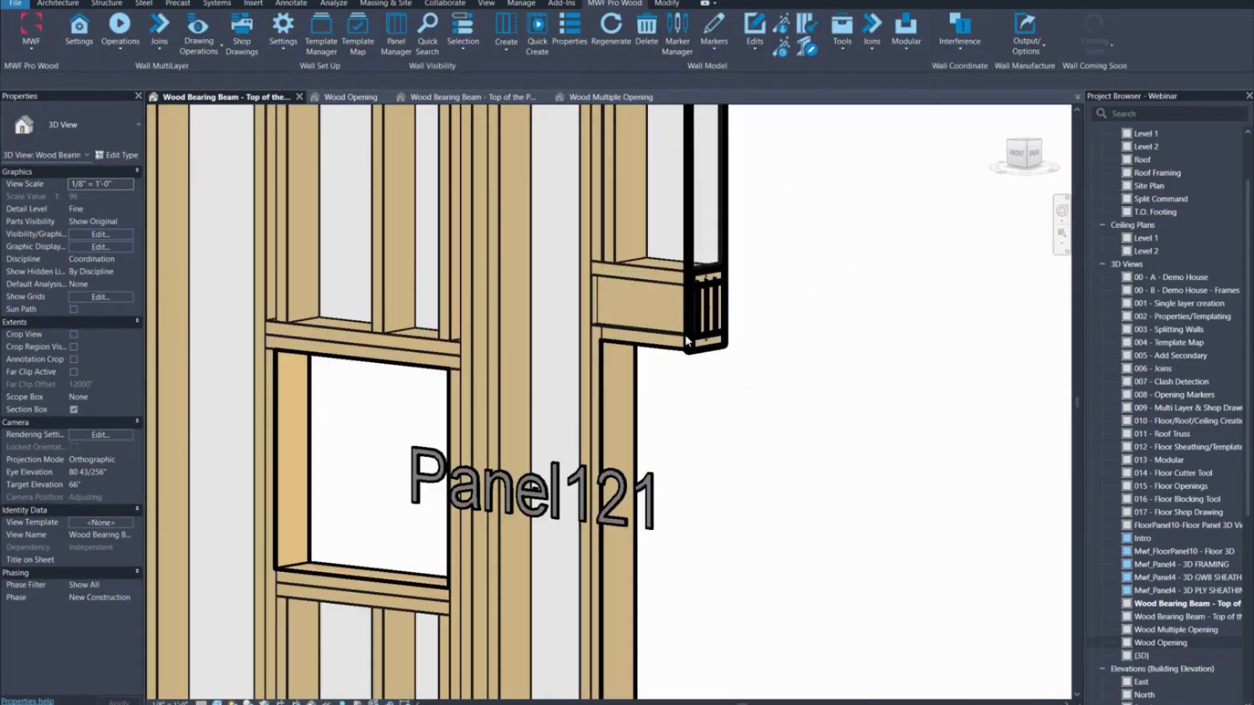
pyautogui.click(167, 702)
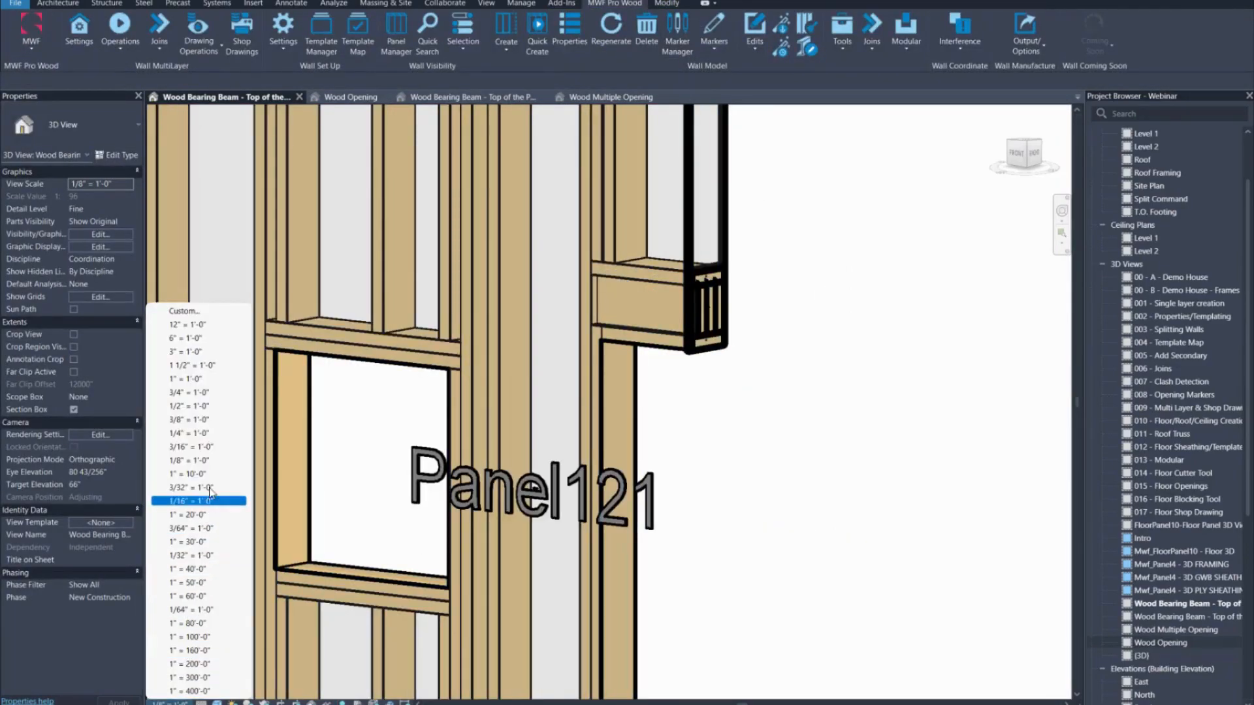
pyautogui.click(210, 406)
# - Inspect the individual header plies in the cut section above the door opening
pyautogui.keyDown('shift'); pyautogui.moveTo(793, 427); pyautogui.dragTo(728, 312, button='middle'); pyautogui.keyUp('shift')
pyautogui.scroll(3, 728, 312)
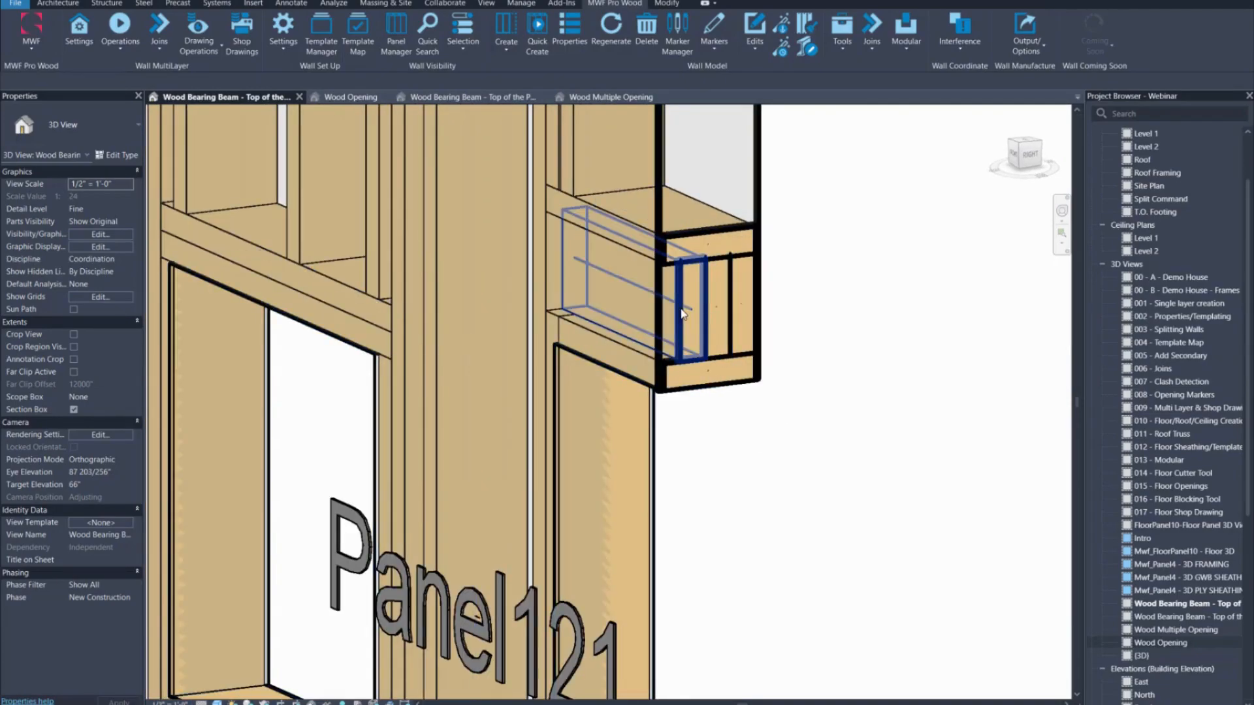
pyautogui.click(684, 306)
pyautogui.click(720, 288)
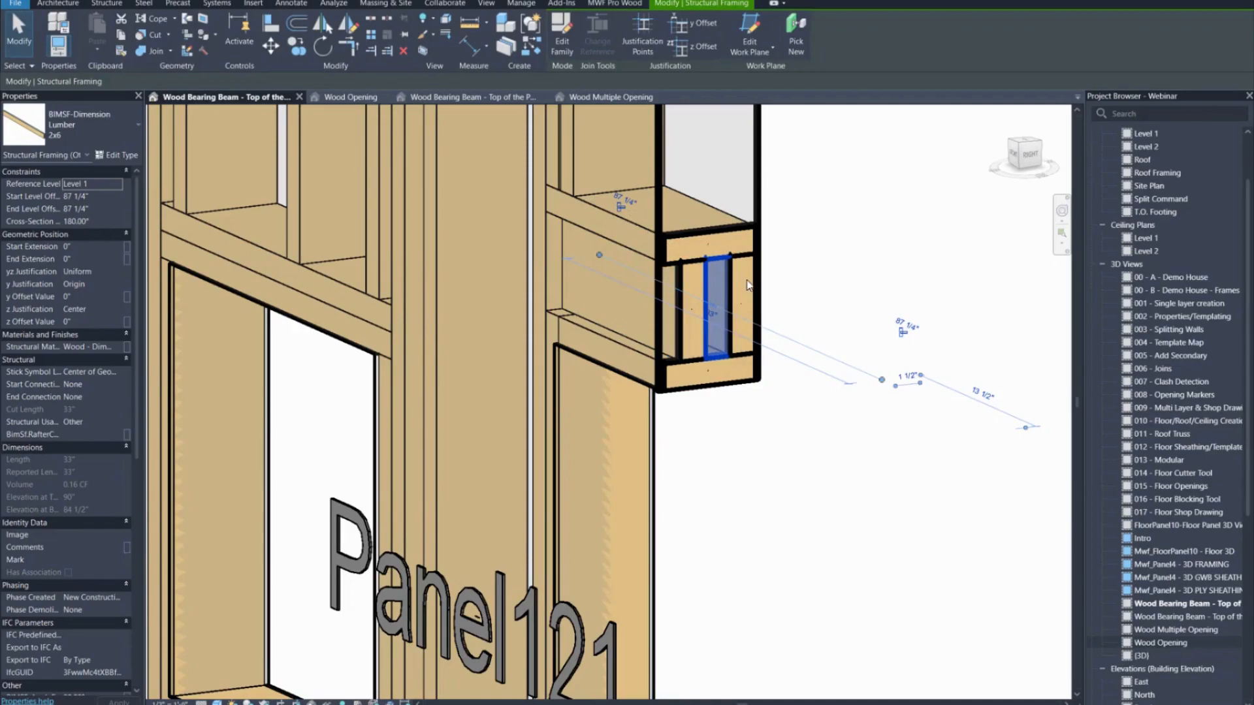
pyautogui.keyDown('shift'); pyautogui.moveTo(714, 446); pyautogui.dragTo(797, 466, button='middle'); pyautogui.keyUp('shift')
pyautogui.click(714, 501)
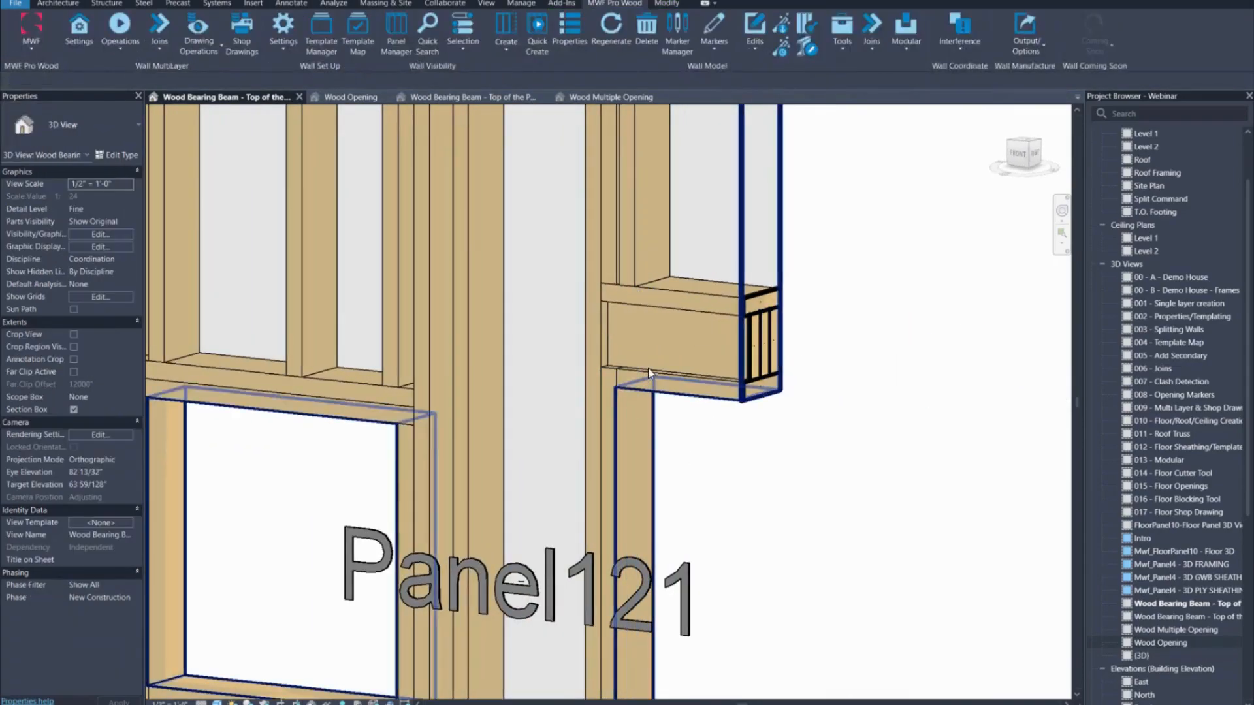
# - Inspect the flat members directly below and above the cut door header
pyautogui.click(645, 377)
pyautogui.scroll(-5, 689, 362)
pyautogui.keyDown('shift'); pyautogui.moveTo(733, 420); pyautogui.dragTo(620, 362, button='middle'); pyautogui.keyUp('shift')
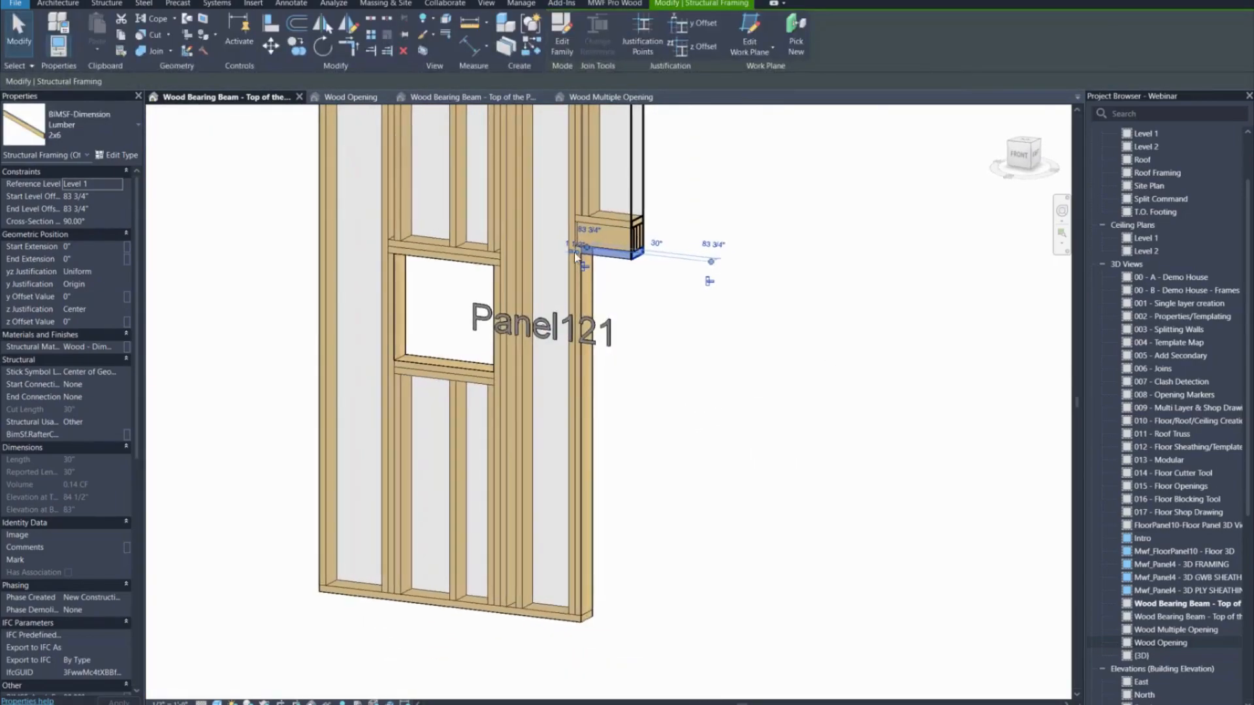
pyautogui.scroll(2, 611, 218)
pyautogui.click(627, 225)
pyautogui.scroll(-5, 679, 296)
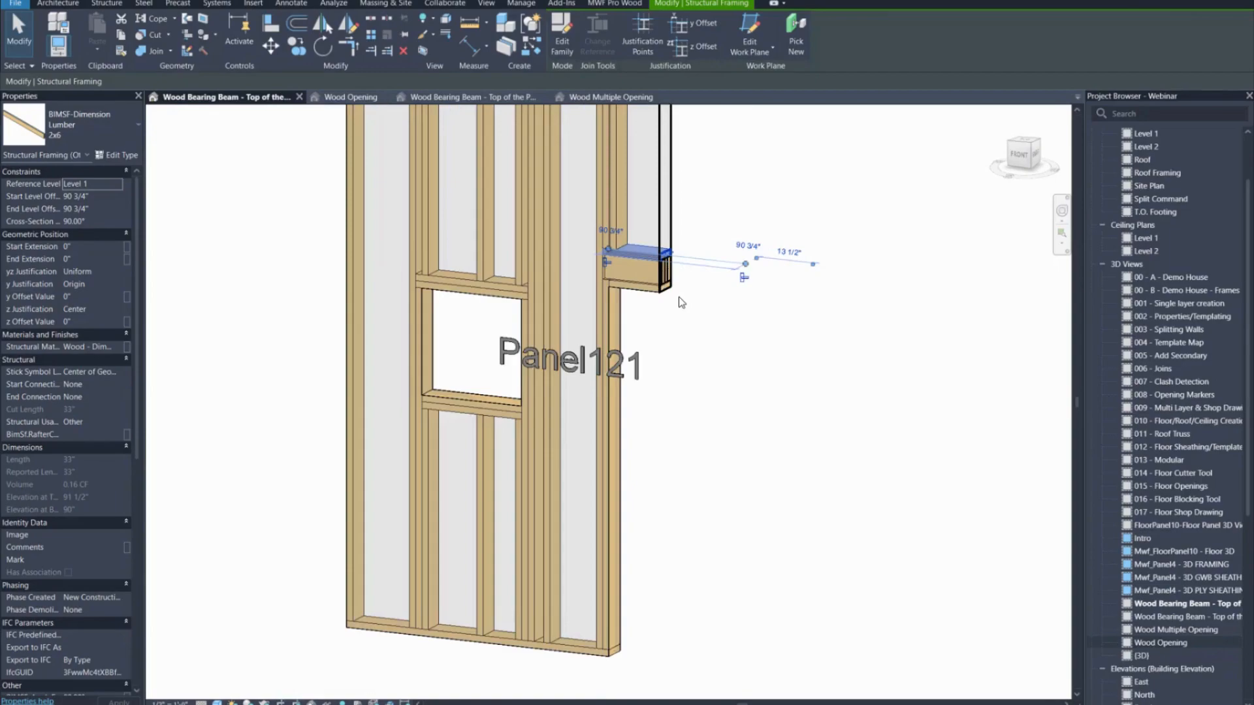
# - Reveal the hidden section box and pull its side face outward until the whole door opening and panel end are included
pyautogui.keyDown('shift'); pyautogui.moveTo(683, 316); pyautogui.dragTo(632, 354, button='middle'); pyautogui.keyUp('shift')
pyautogui.scroll(3, 653, 268)
pyautogui.scroll(-2, 646, 264)
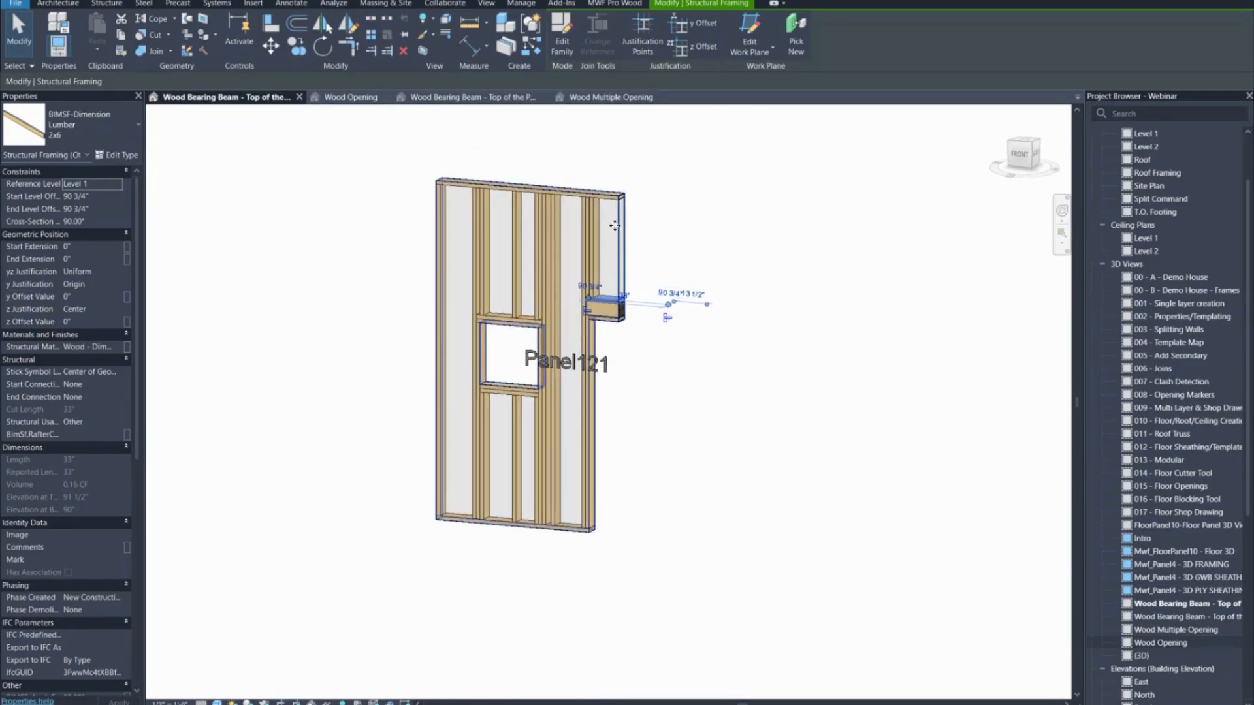
pyautogui.click(614, 225)
pyautogui.press('r')
pyautogui.press('h')
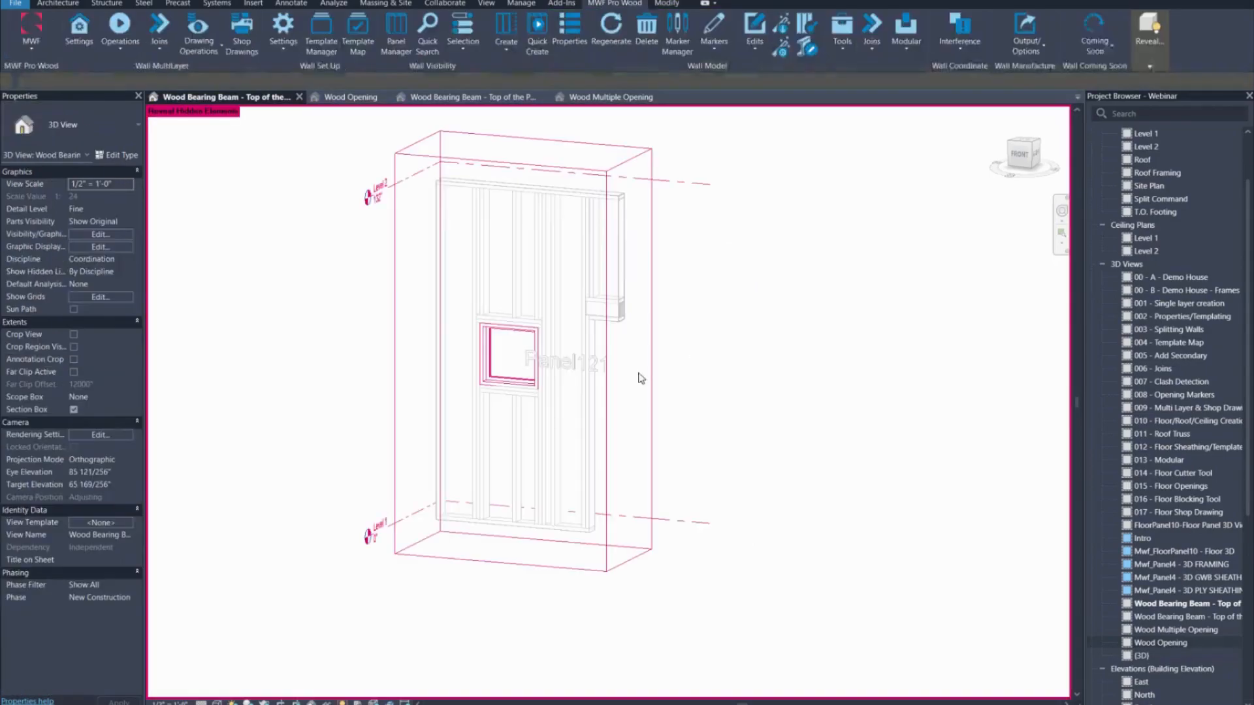
pyautogui.click(653, 291)
pyautogui.moveTo(629, 348); pyautogui.dragTo(701, 371)
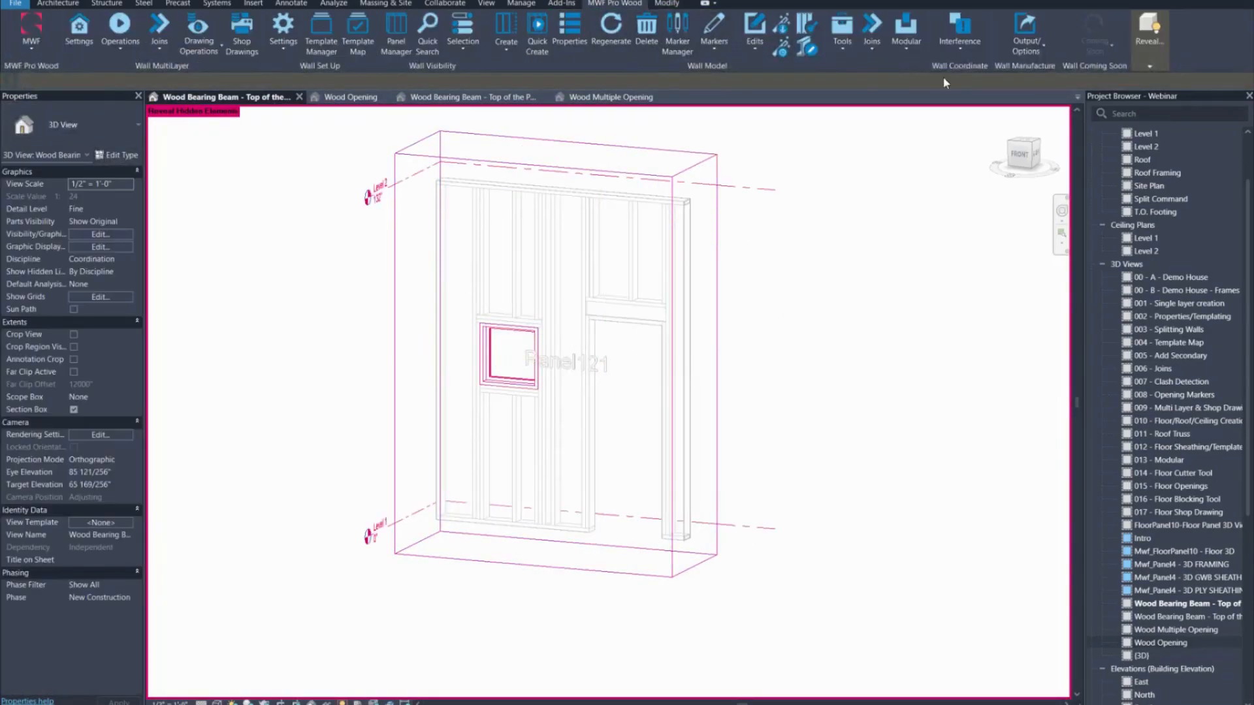
# - Turn off Reveal Hidden Elements mode and review the complete panel framing around the door header
pyautogui.click(1154, 43)
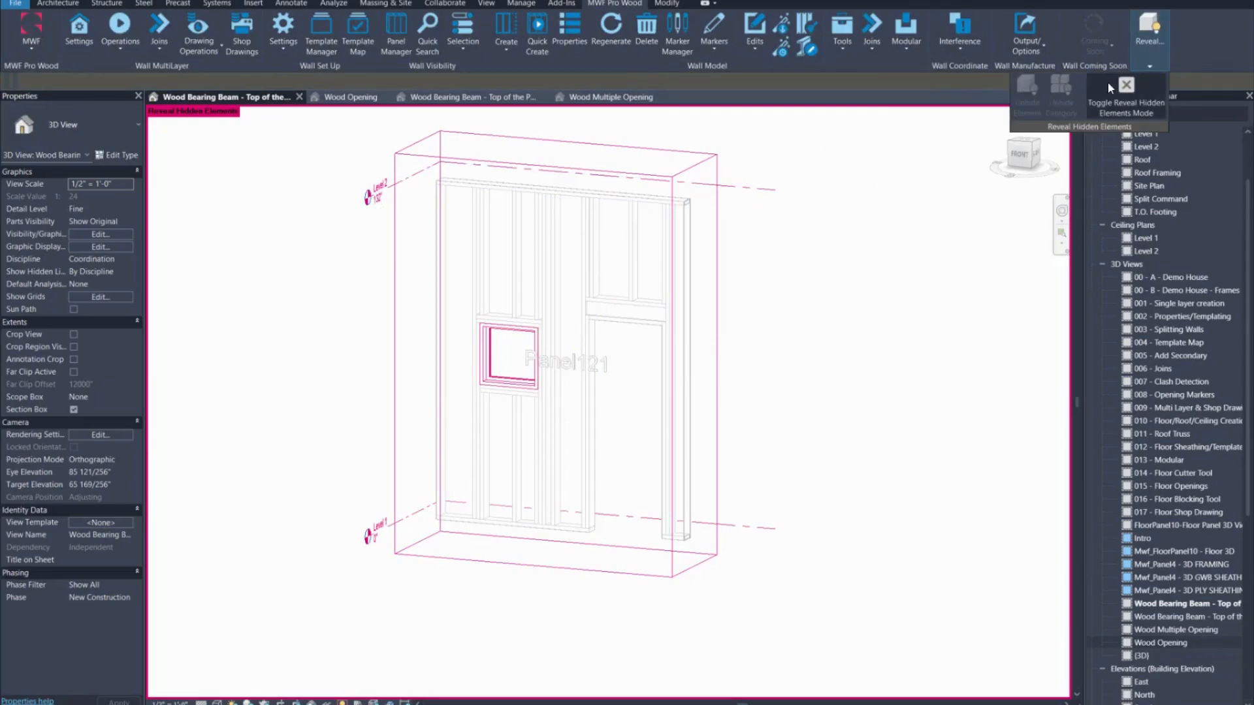
pyautogui.click(1124, 85)
pyautogui.scroll(5, 632, 339)
pyautogui.keyDown('shift'); pyautogui.moveTo(633, 300); pyautogui.dragTo(748, 366, button='middle'); pyautogui.keyUp('shift')
pyautogui.scroll(-3, 655, 284)
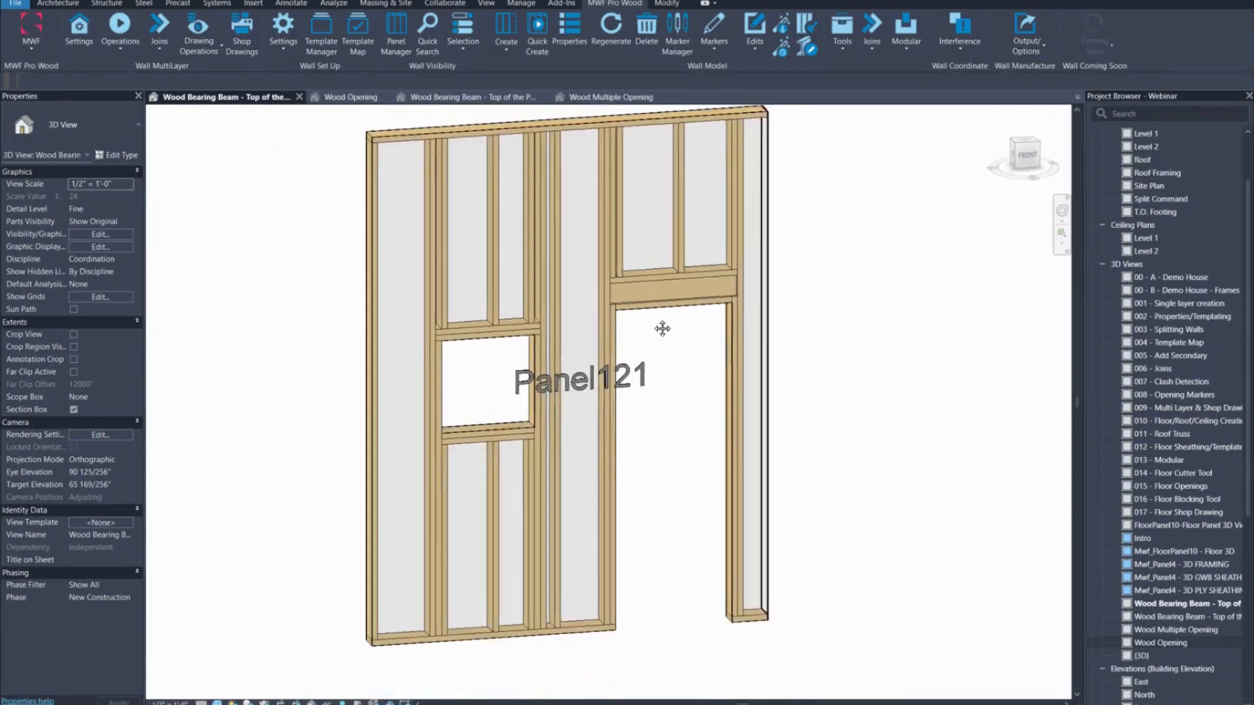
pyautogui.click(655, 366)
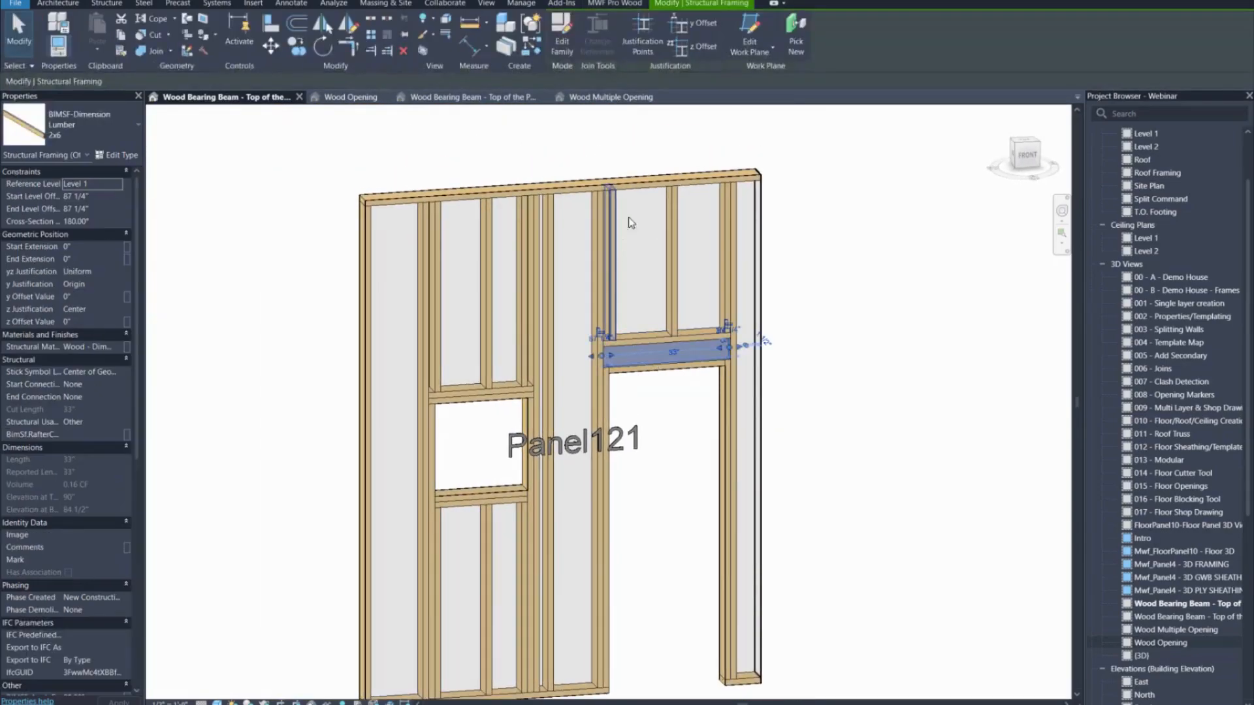
# - Switch to the bearing-beam top-of-the-panel 3D view and open the "Wood bearing beam top of the panel" marker type for editing
pyautogui.click(441, 98)
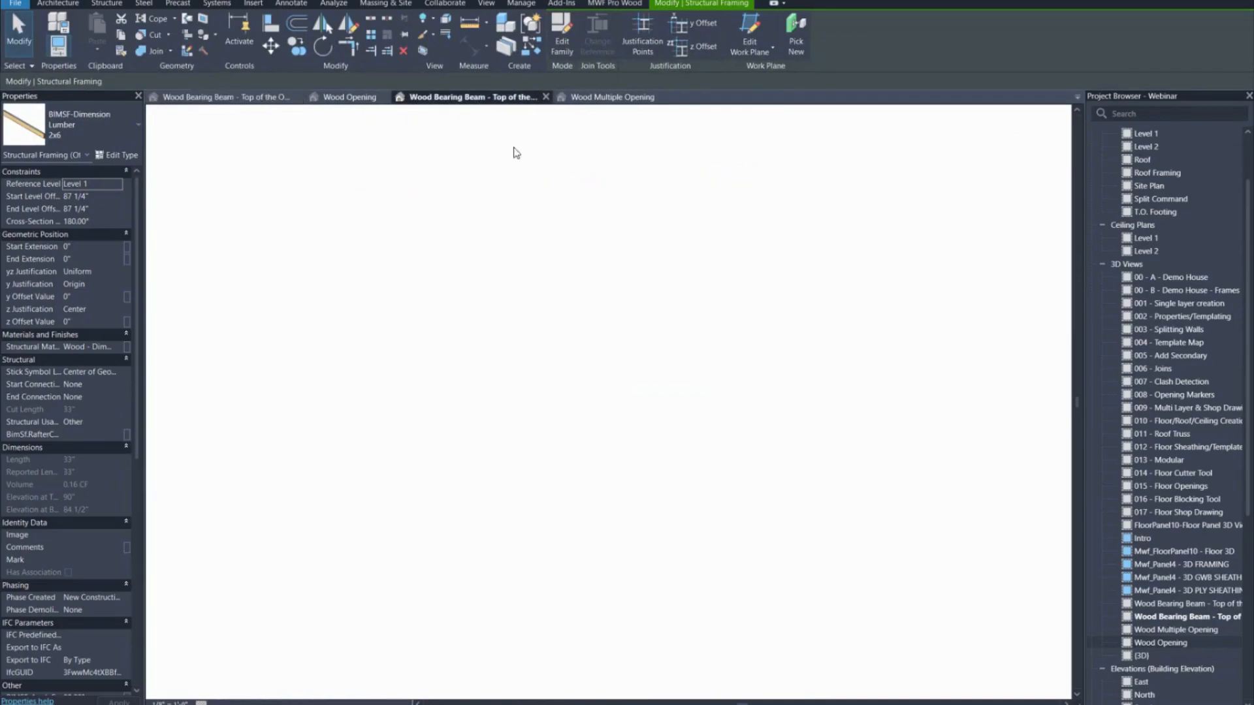
pyautogui.click(627, 5)
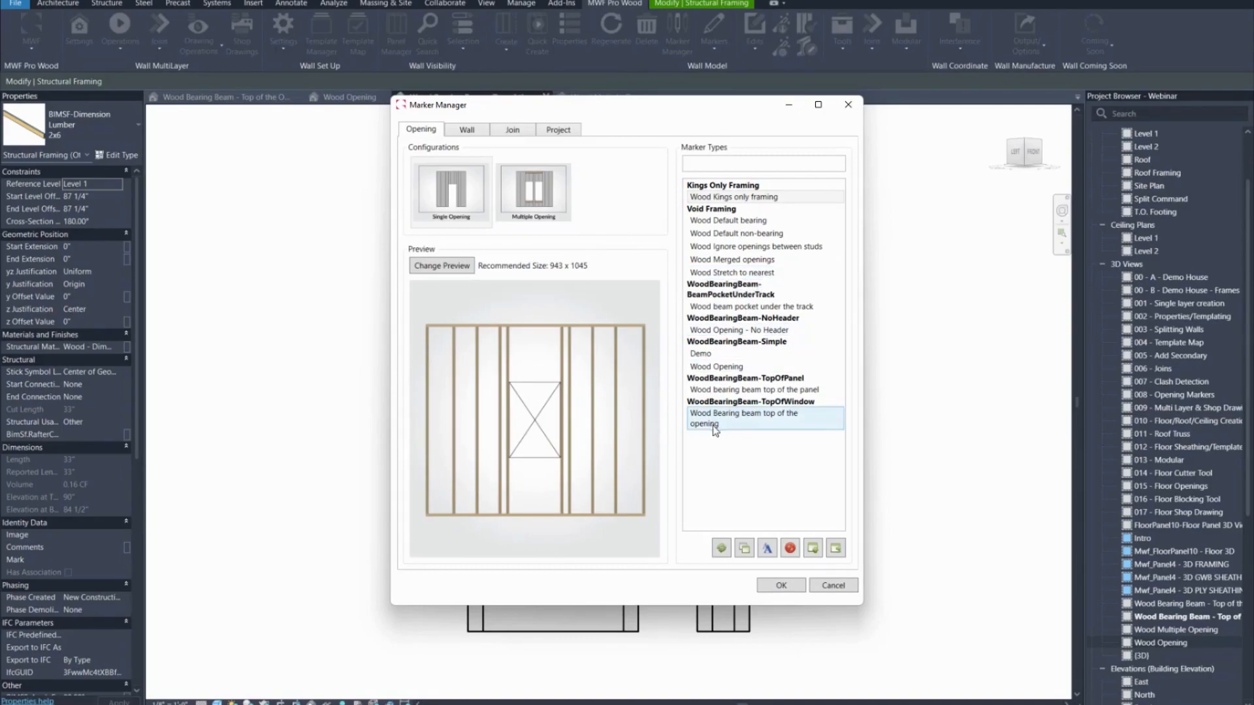
pyautogui.click(728, 390)
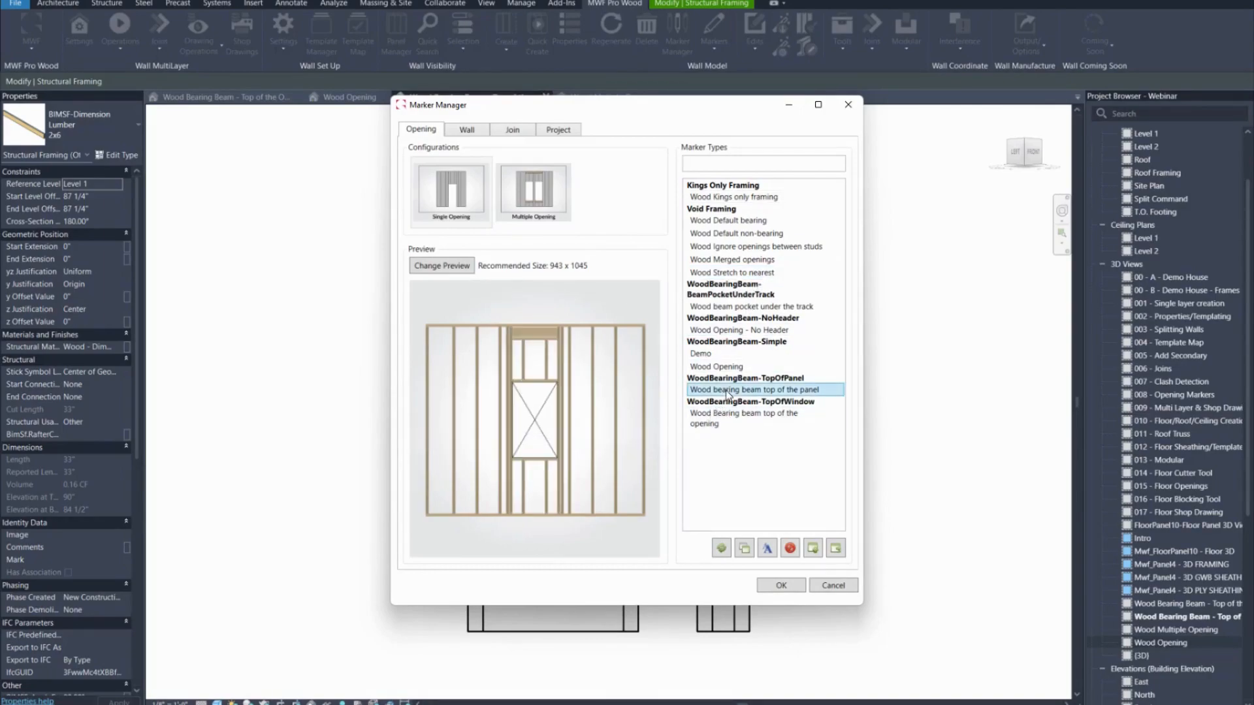
pyautogui.doubleClick(798, 392)
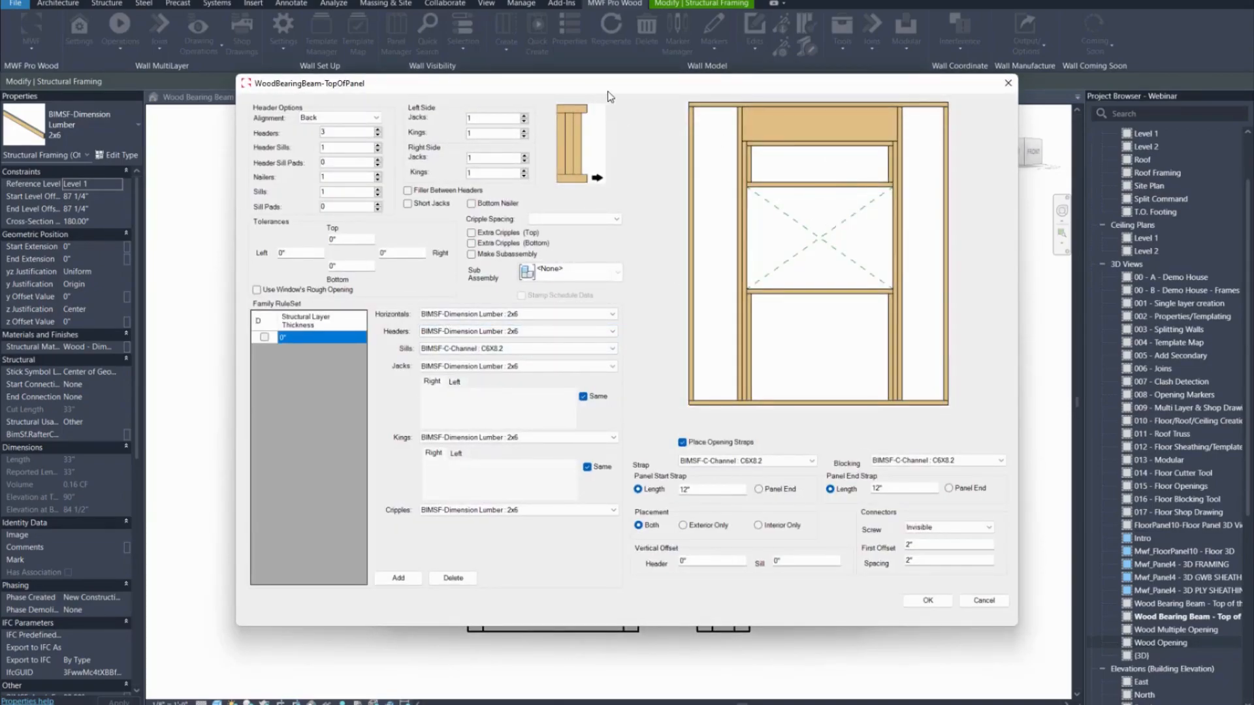
pyautogui.moveTo(608, 97); pyautogui.dragTo(590, 100)
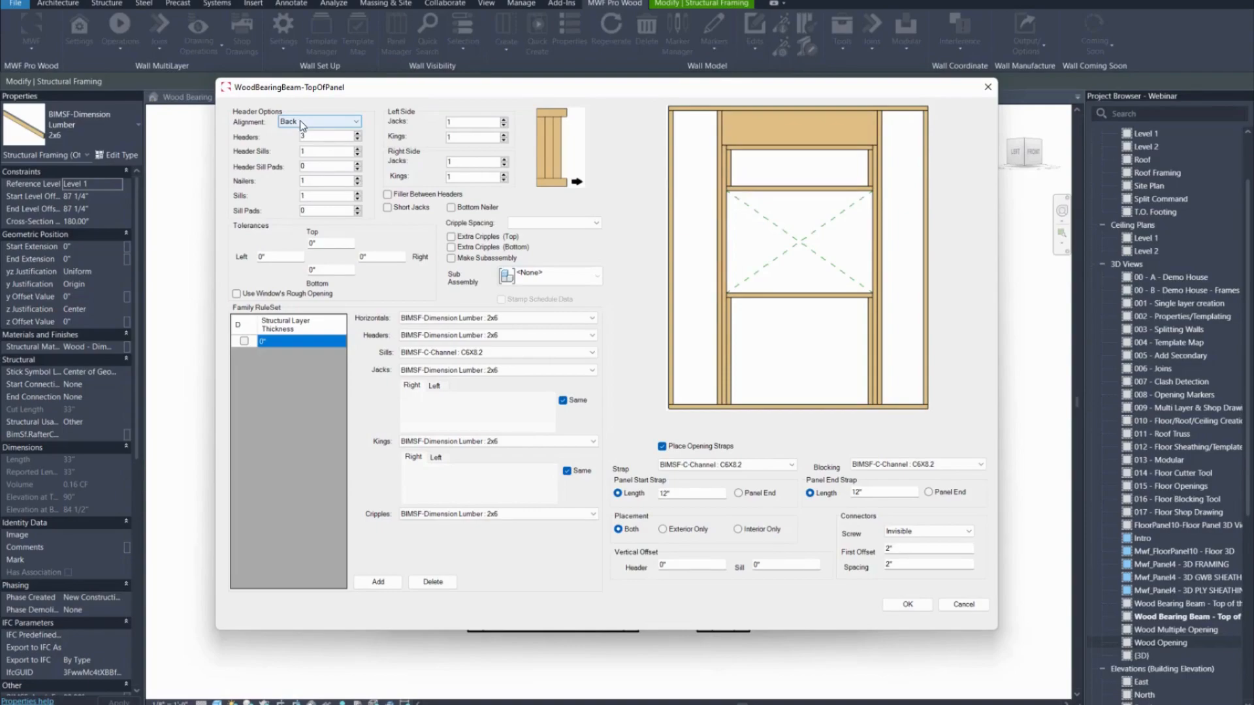
# - Reduce the header count to 2 and try the Front, Center and Spaced header alignments in the section preview
pyautogui.click(341, 136)
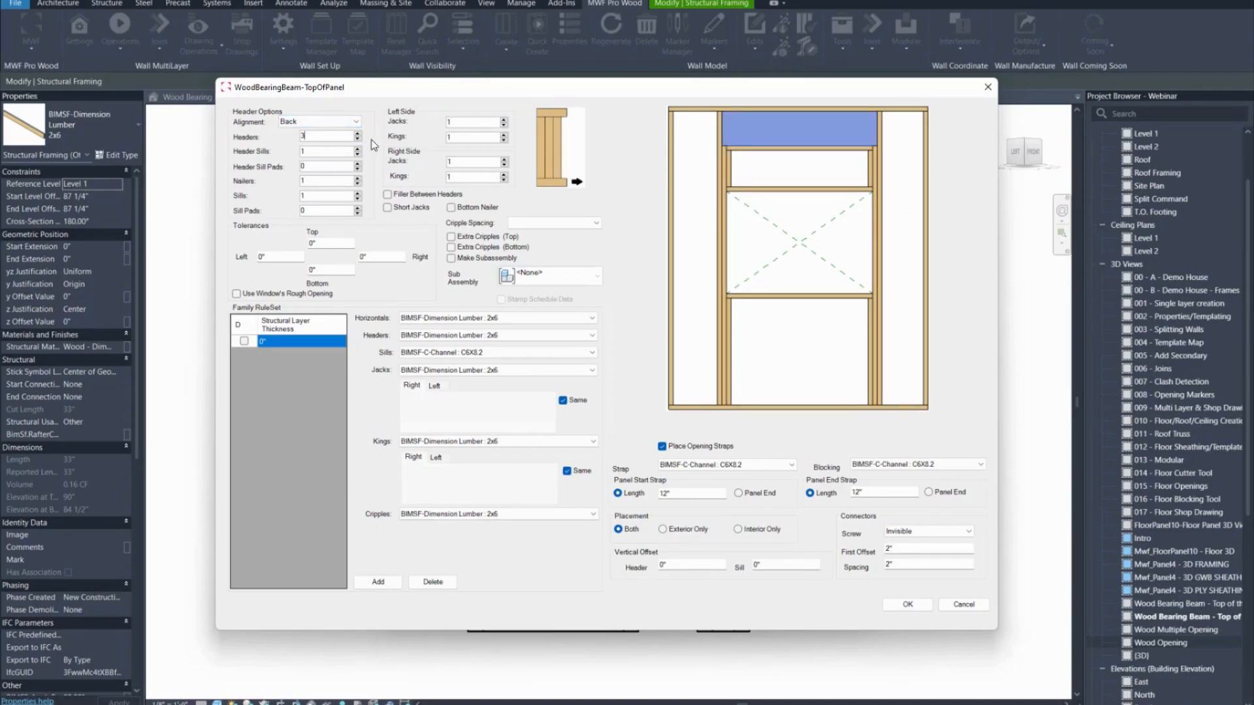
pyautogui.click(358, 140)
pyautogui.doubleClick(320, 139)
pyautogui.click(323, 120)
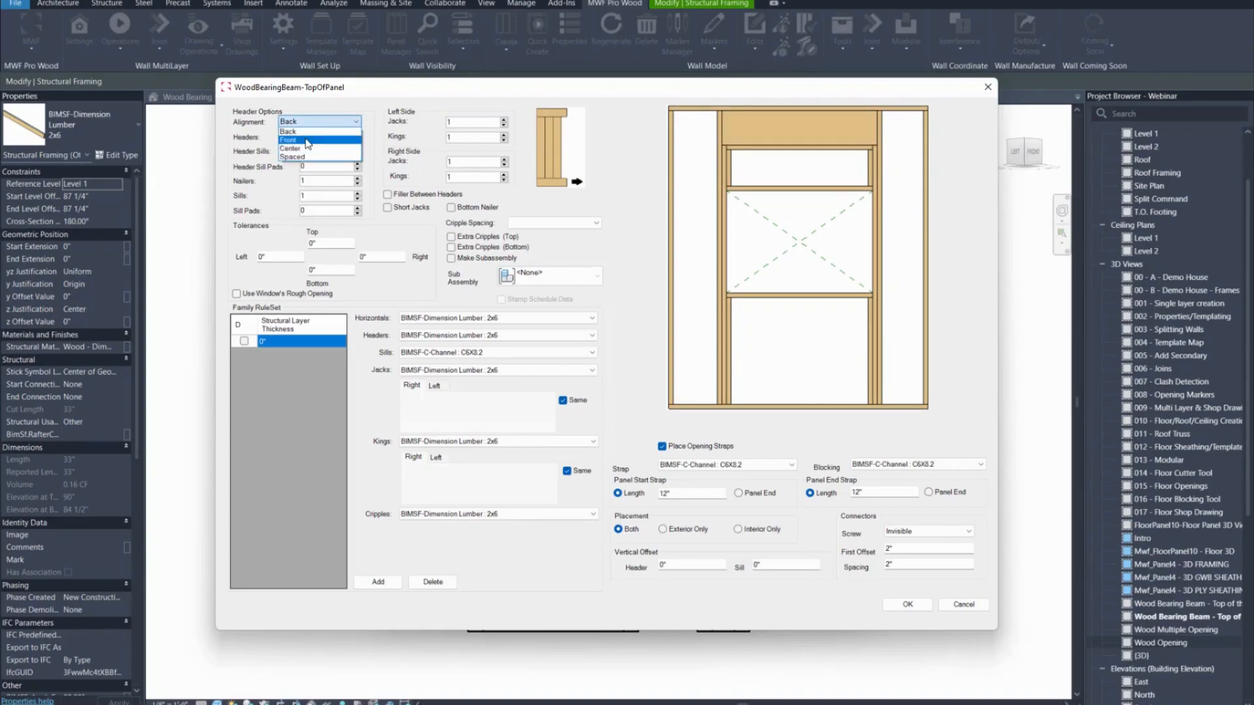
pyautogui.click(323, 130)
pyautogui.click(322, 123)
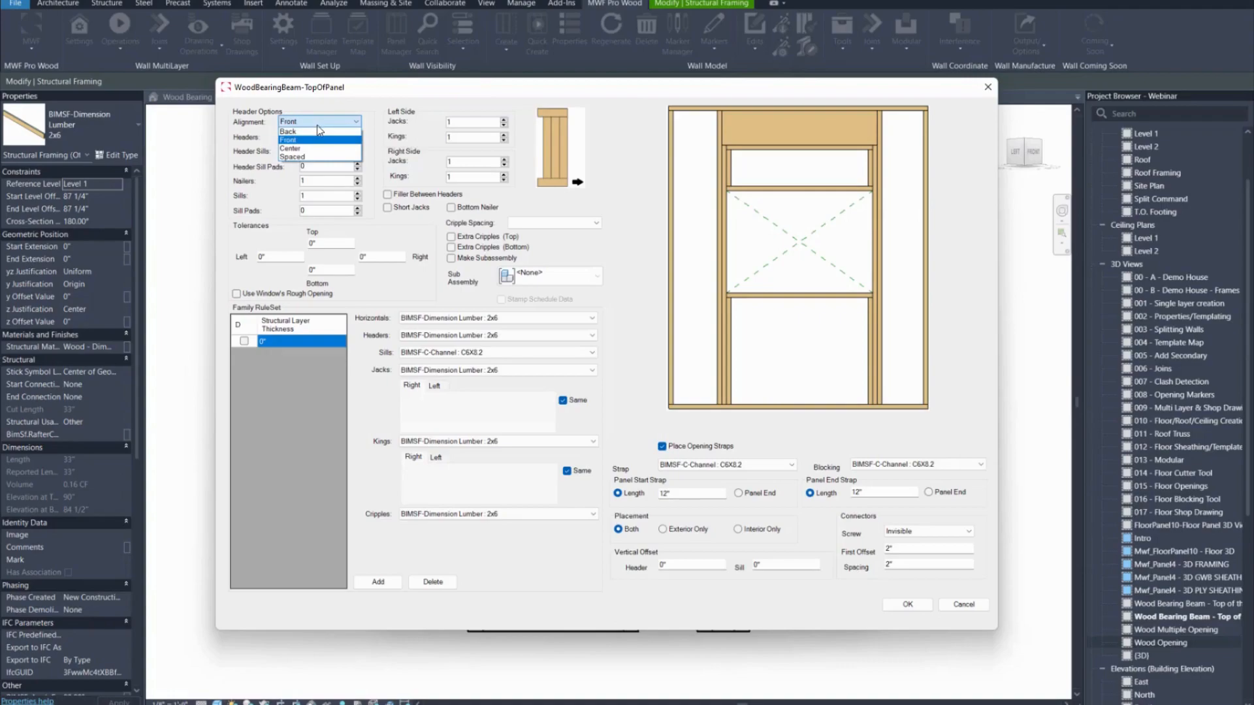
pyautogui.click(316, 149)
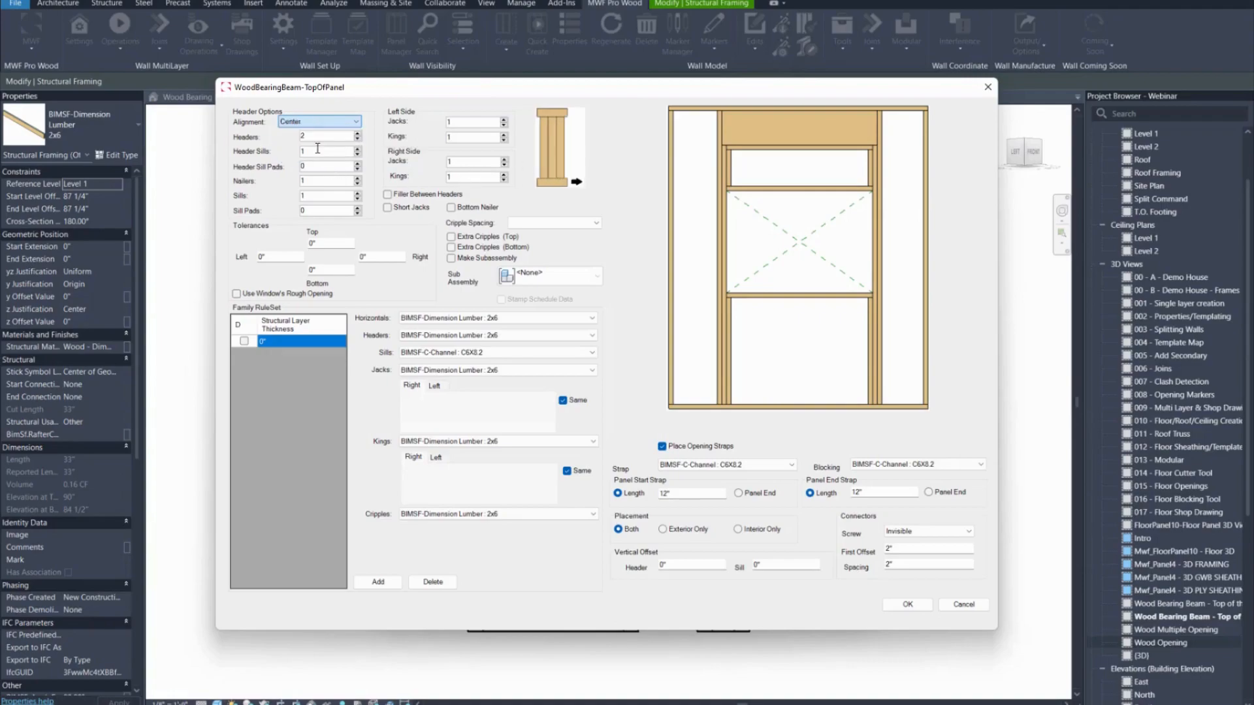
pyautogui.click(321, 117)
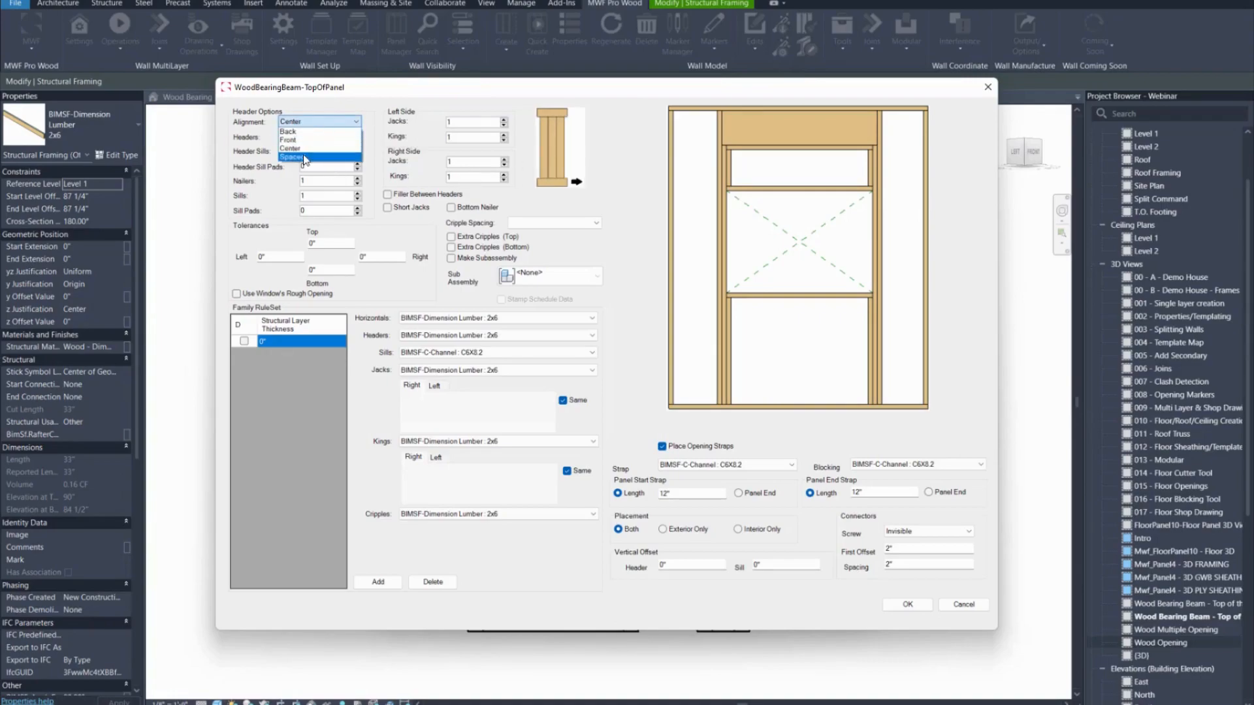
pyautogui.click(307, 157)
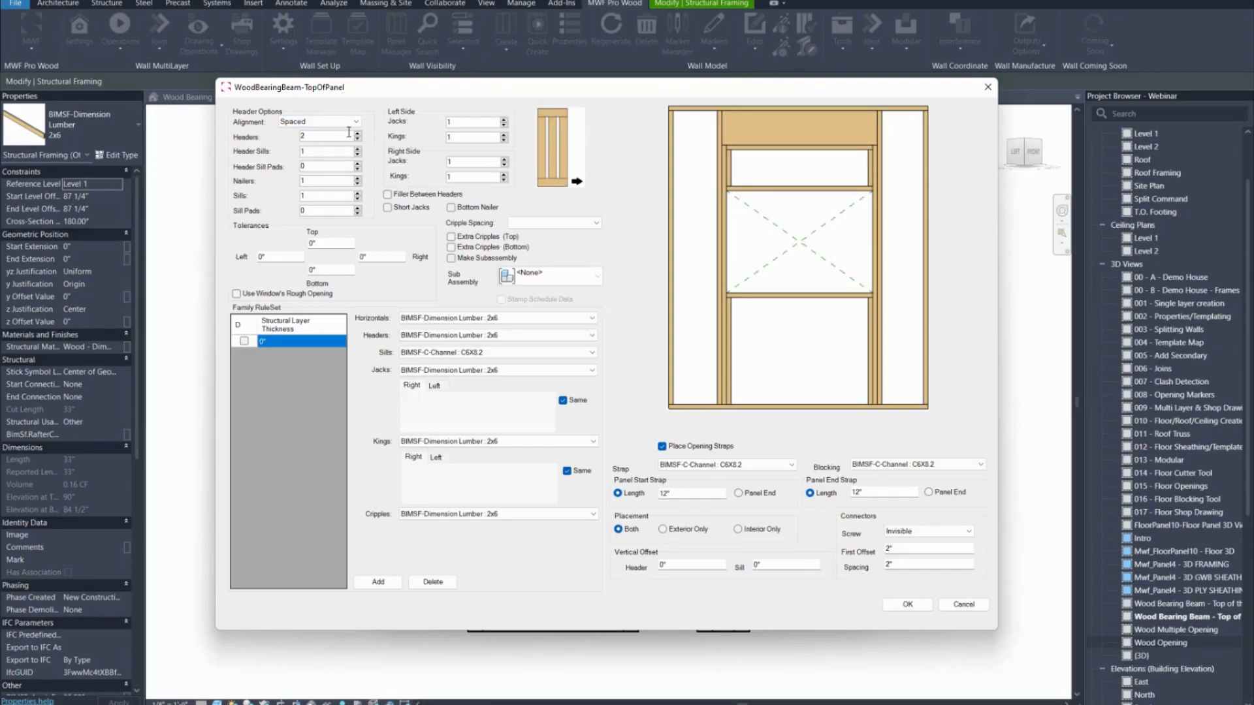
# - Compare the Back, Front and Center alignments for the two-ply header in the section preview
pyautogui.moveTo(316, 136); pyautogui.dragTo(241, 138)
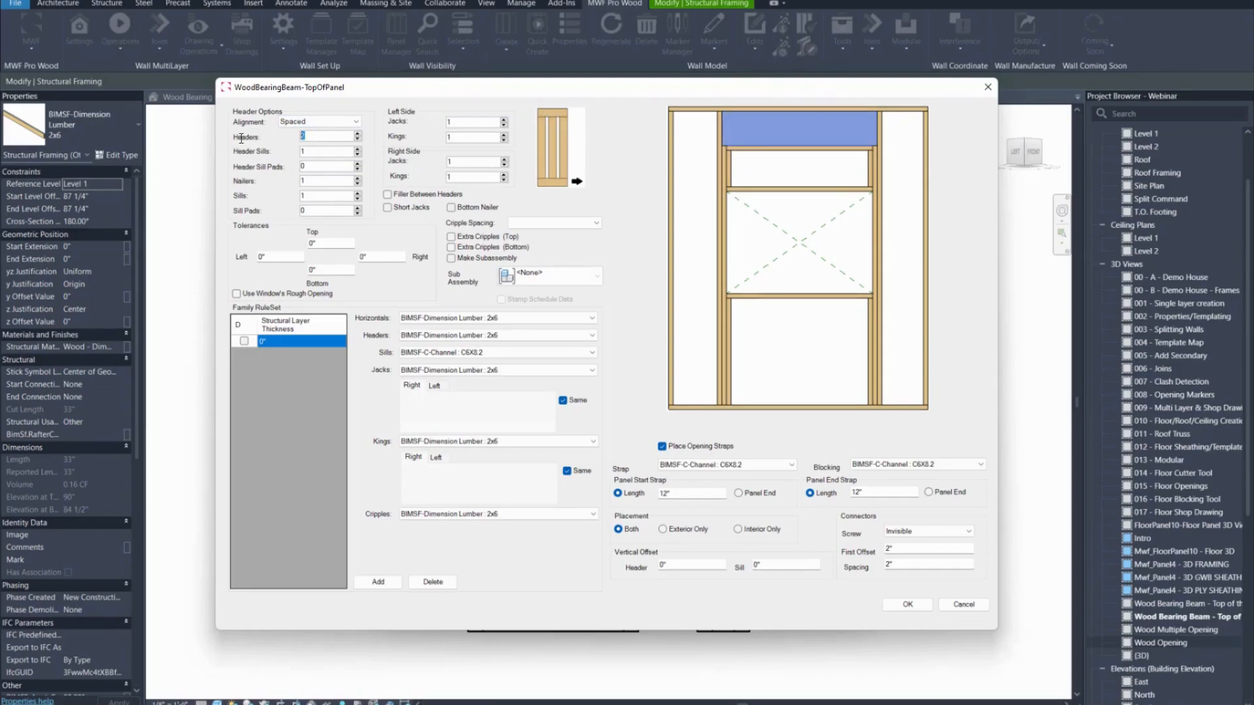
pyautogui.click(323, 120)
pyautogui.click(322, 141)
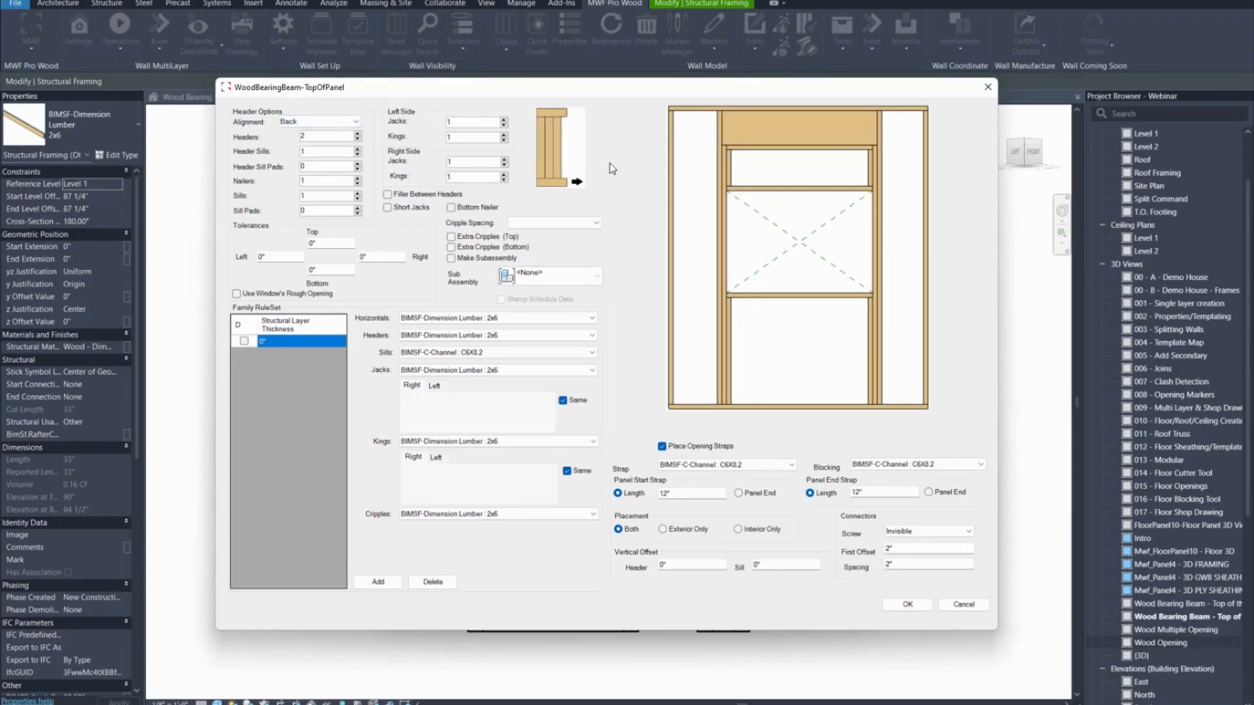
pyautogui.click(322, 122)
pyautogui.click(322, 132)
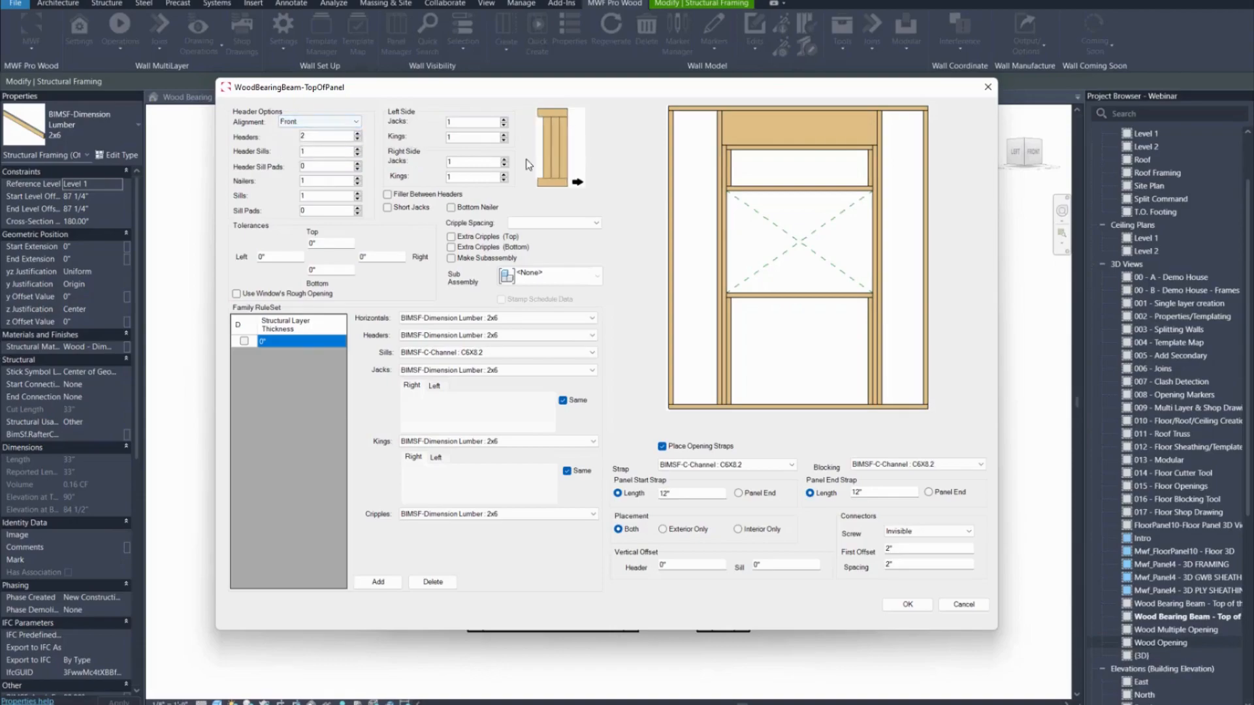
pyautogui.click(299, 122)
pyautogui.click(322, 149)
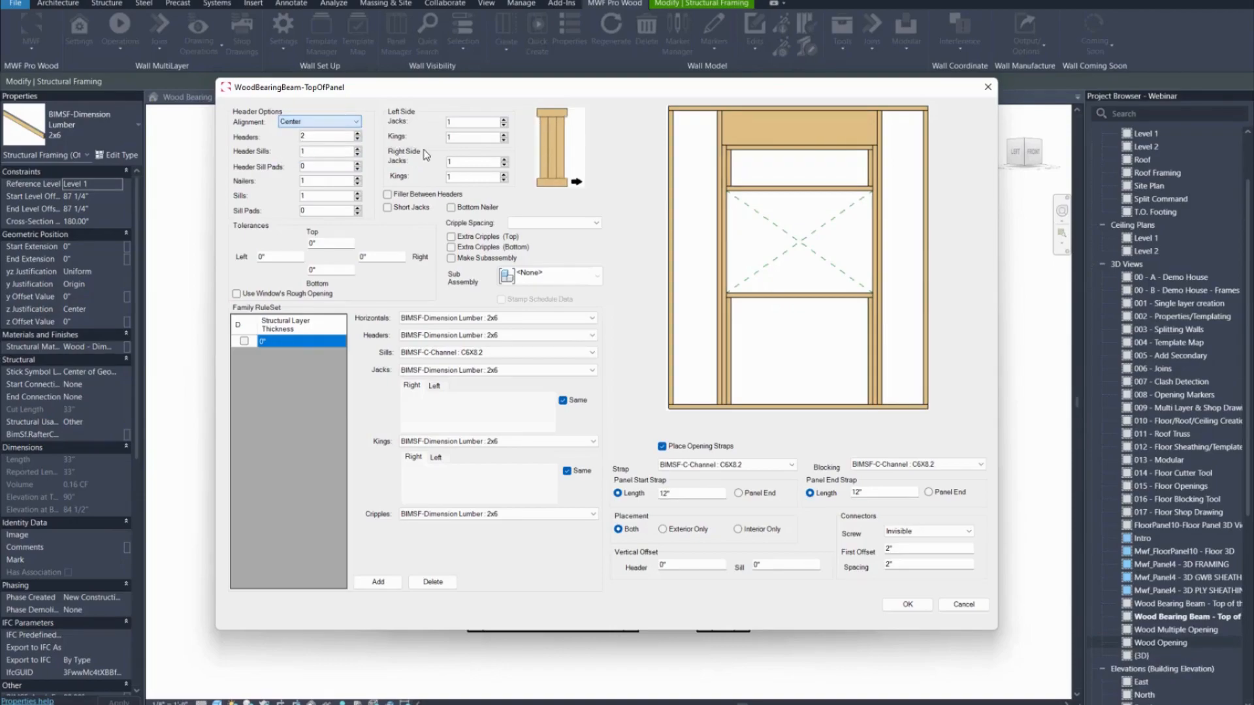
# - Set the header alignment to Spaced and the number of headers to 3
pyautogui.click(315, 122)
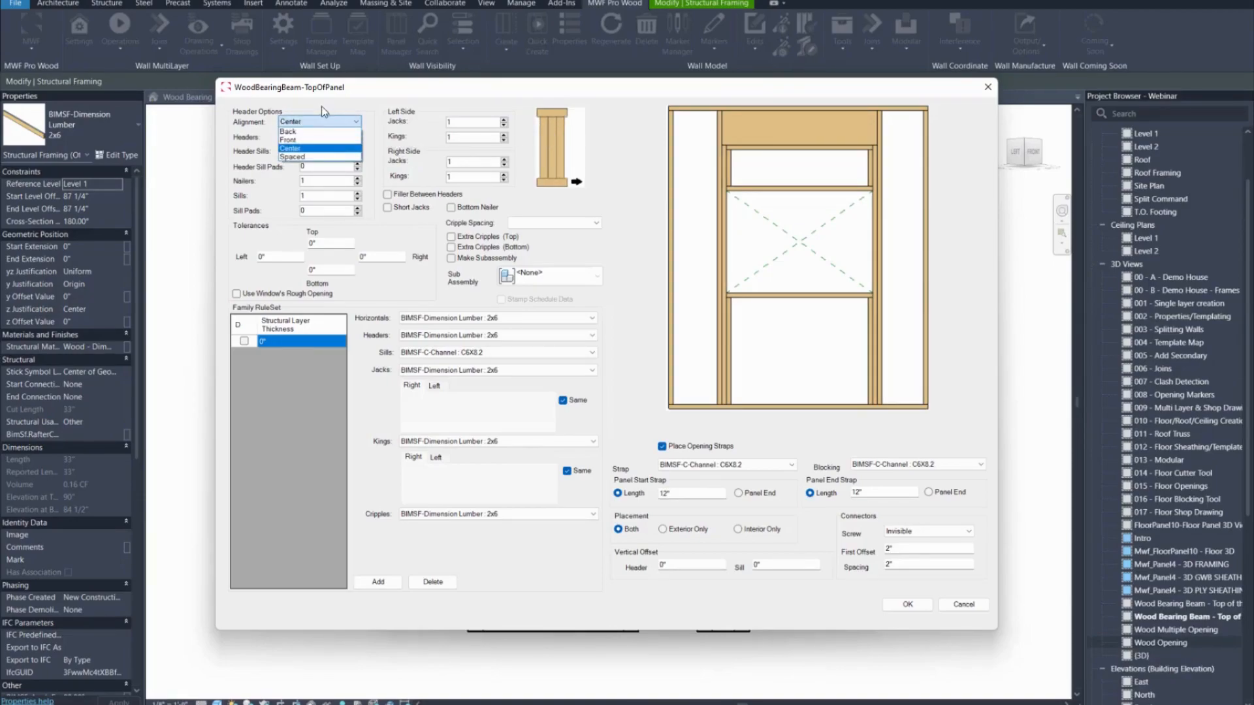
pyautogui.click(305, 157)
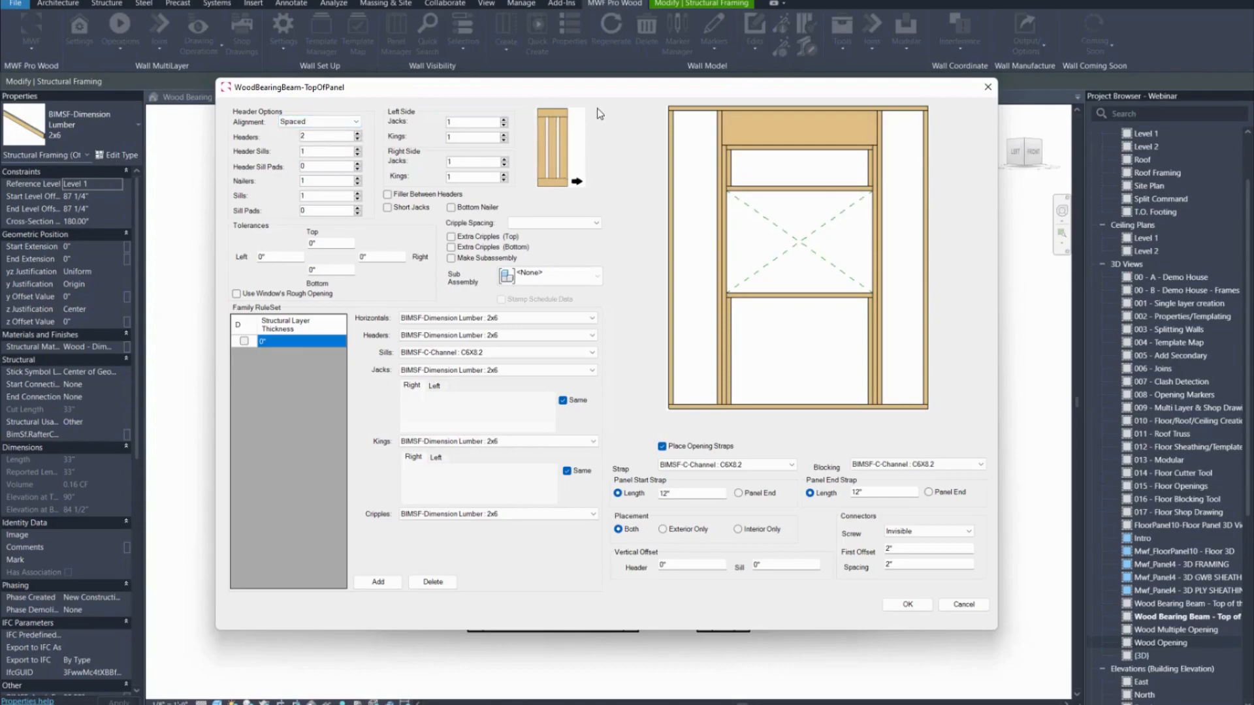
pyautogui.click(357, 134)
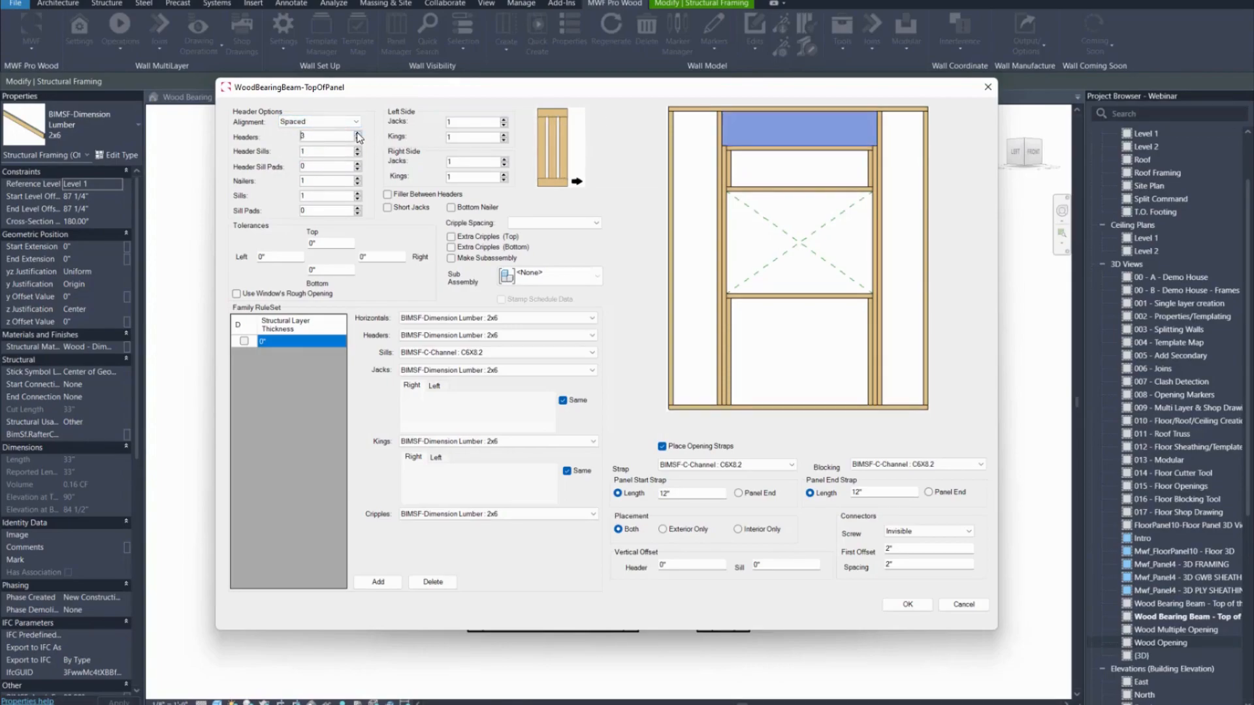
# - Check which framing members the header sills, sills and left-side jacks settings control in the opening preview
pyautogui.click(321, 150)
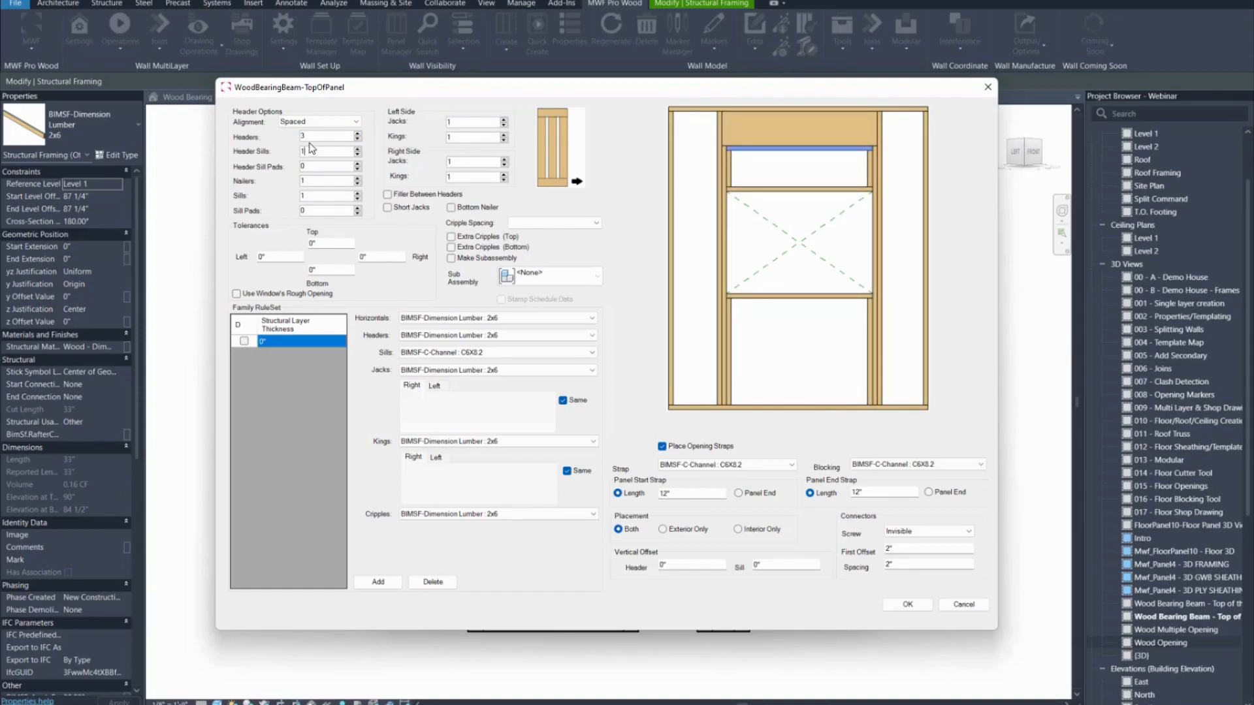
pyautogui.click(327, 196)
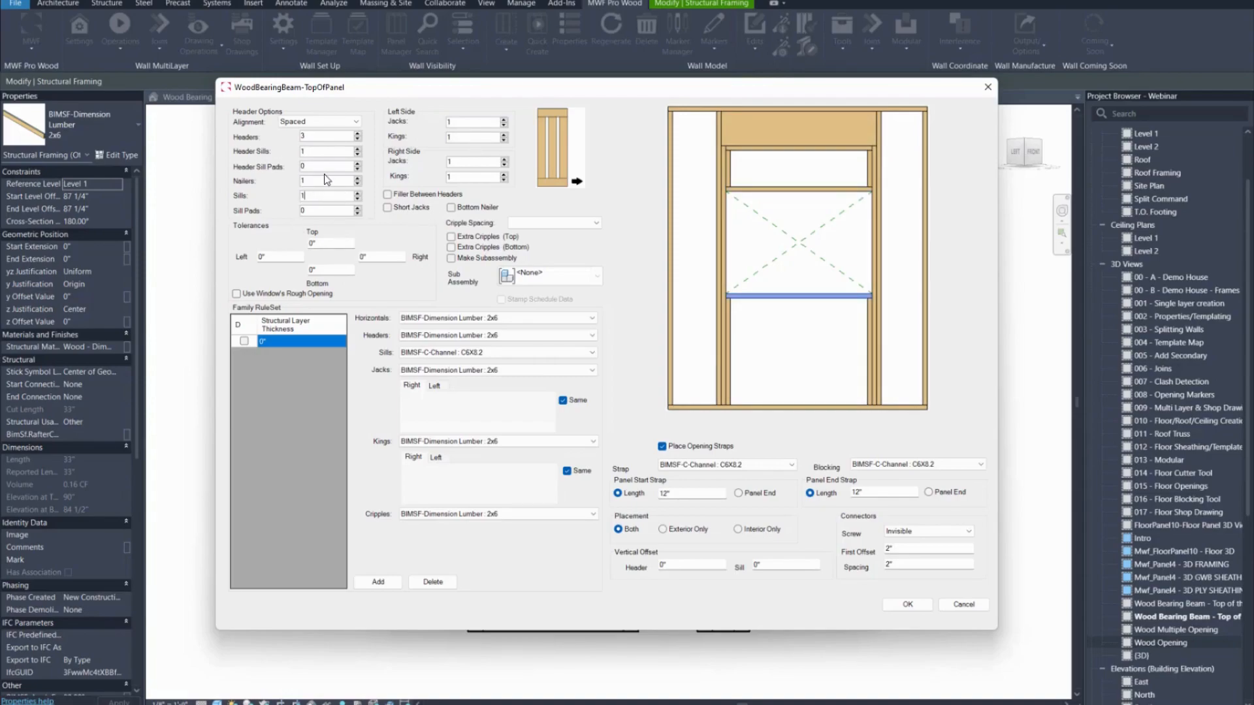
pyautogui.click(462, 122)
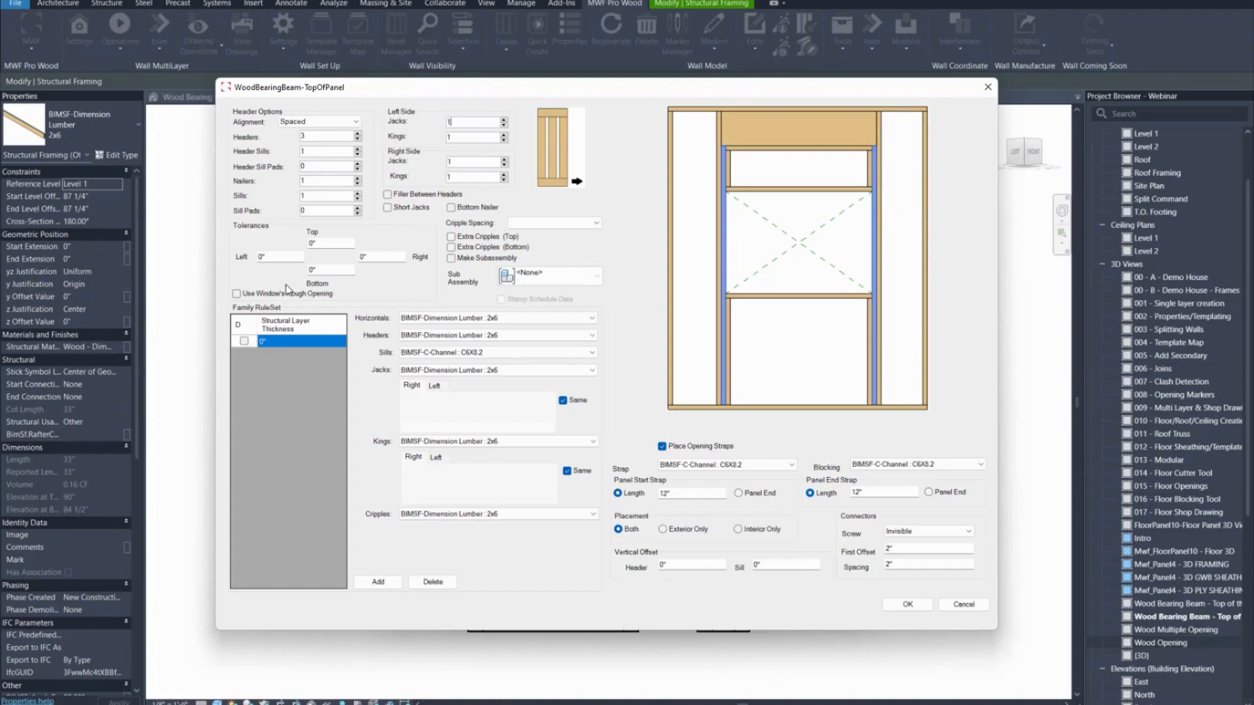
# - Set the cripple spacing to Consistent, then accept the marker type settings and the update of existing markers
pyautogui.click(531, 222)
pyautogui.click(570, 220)
pyautogui.click(530, 224)
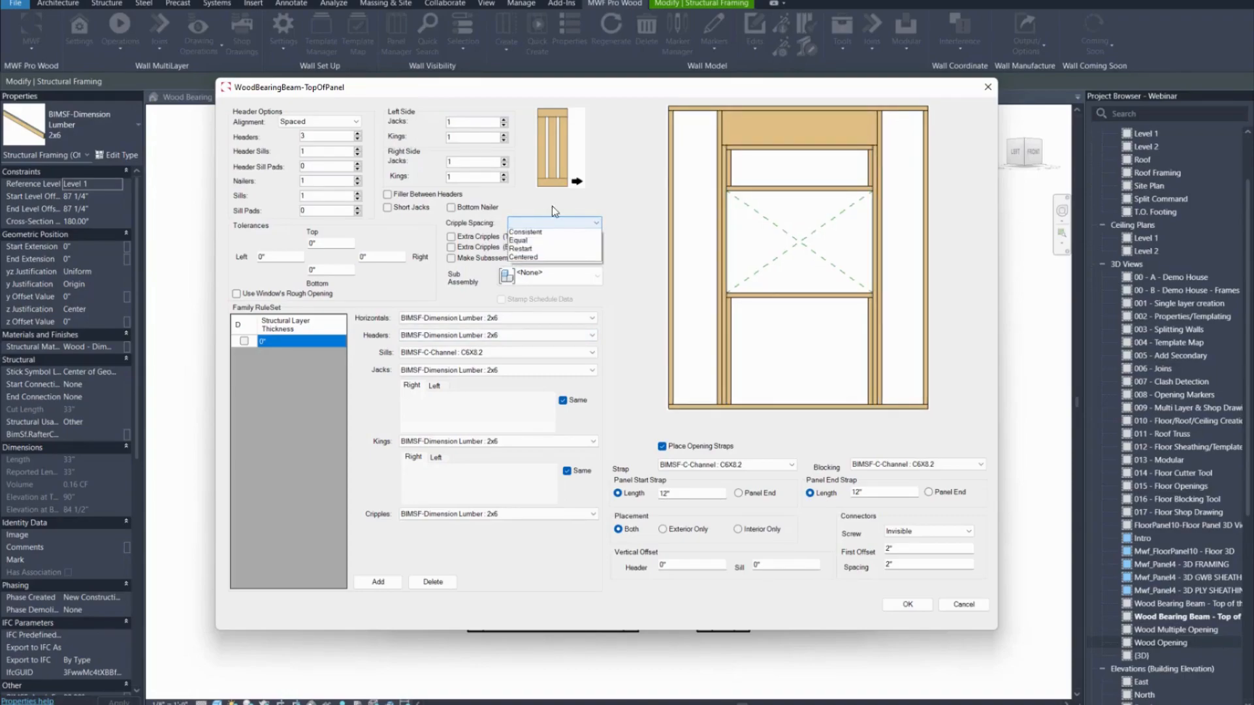
pyautogui.click(531, 235)
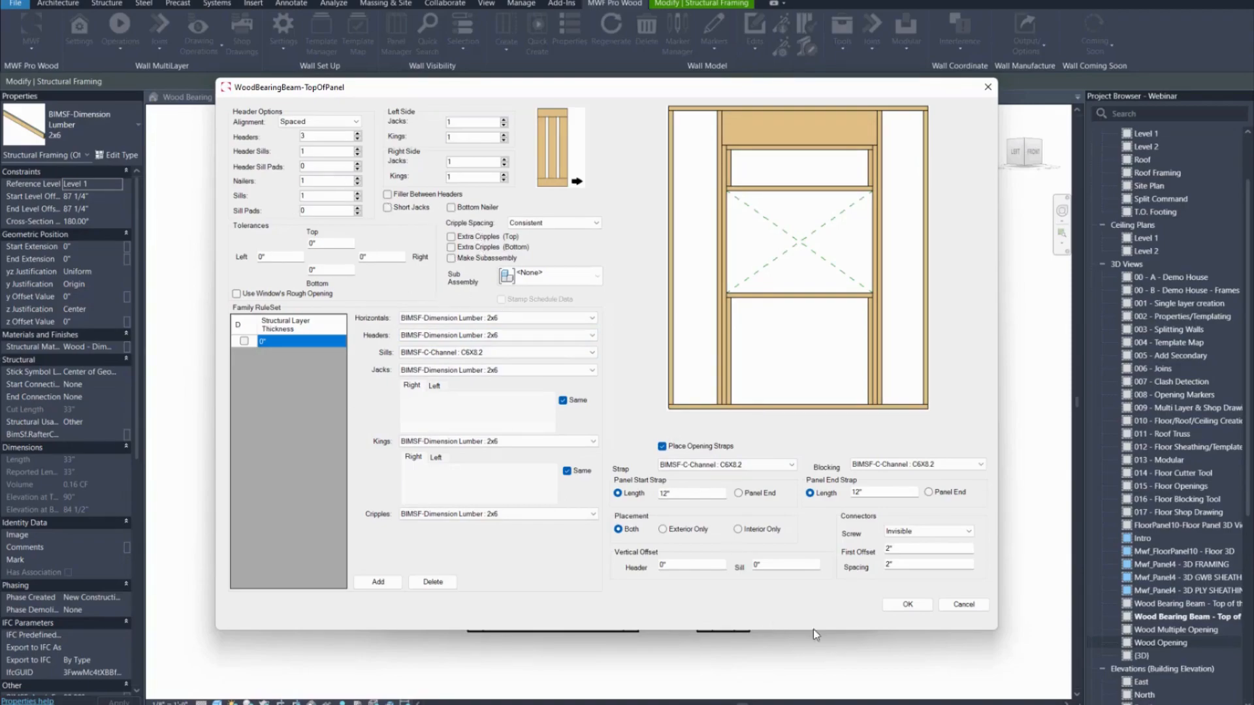
pyautogui.click(907, 605)
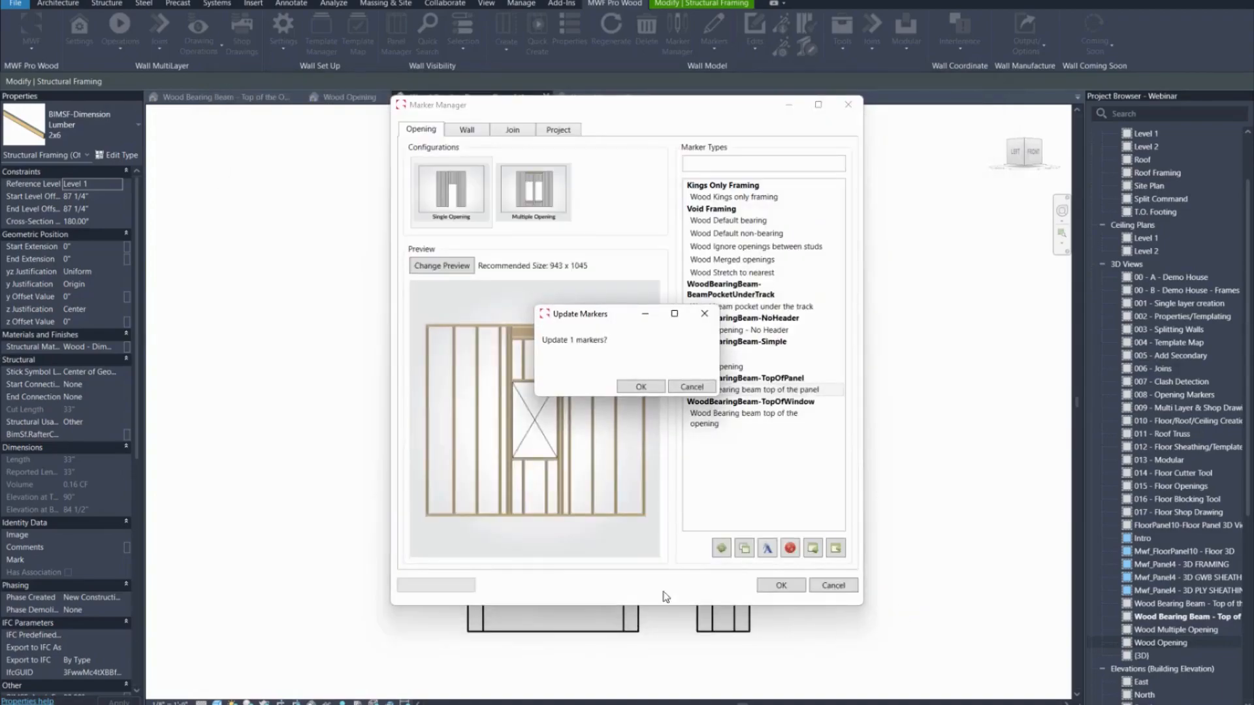
pyautogui.click(643, 390)
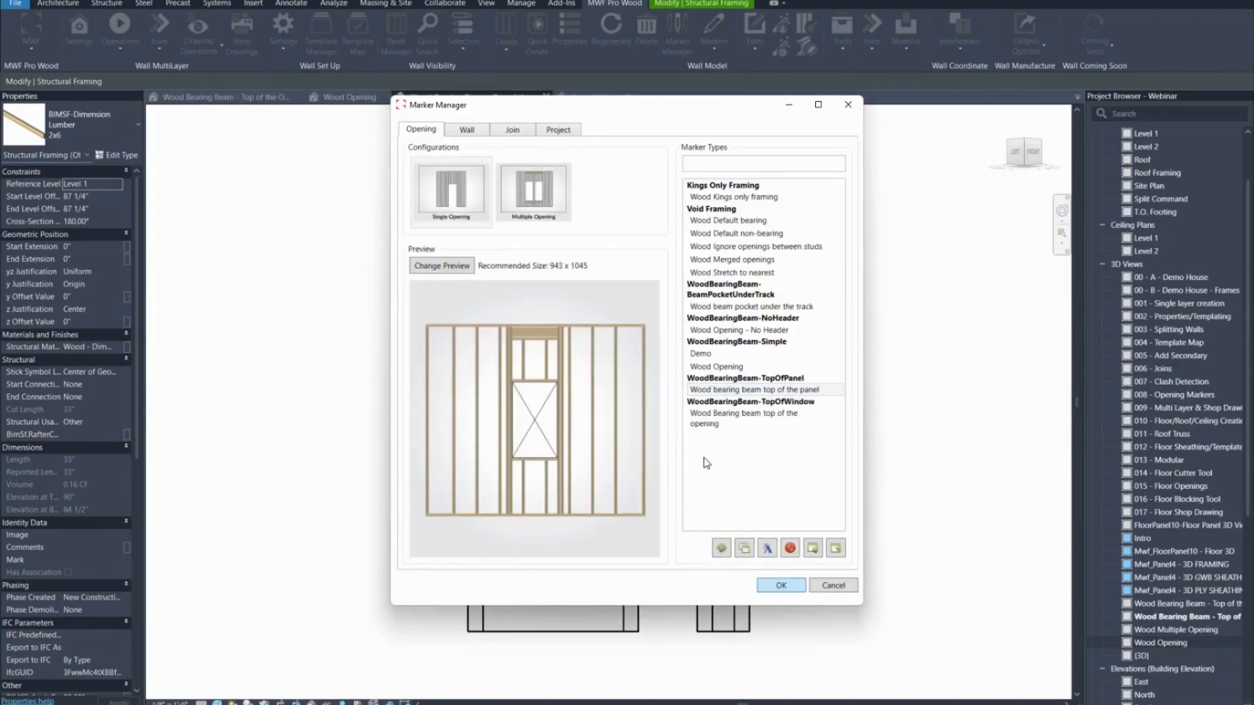
# - Apply the Wood bearing beam top of the panel framing type to the door opening in the wall
pyautogui.moveTo(823, 400)
pyautogui.keyDown('shift'); pyautogui.mouseDown(button='middle')
pyautogui.moveTo(703, 545)
pyautogui.moveTo(652, 499)
pyautogui.mouseUp(button='middle'); pyautogui.keyUp('shift')
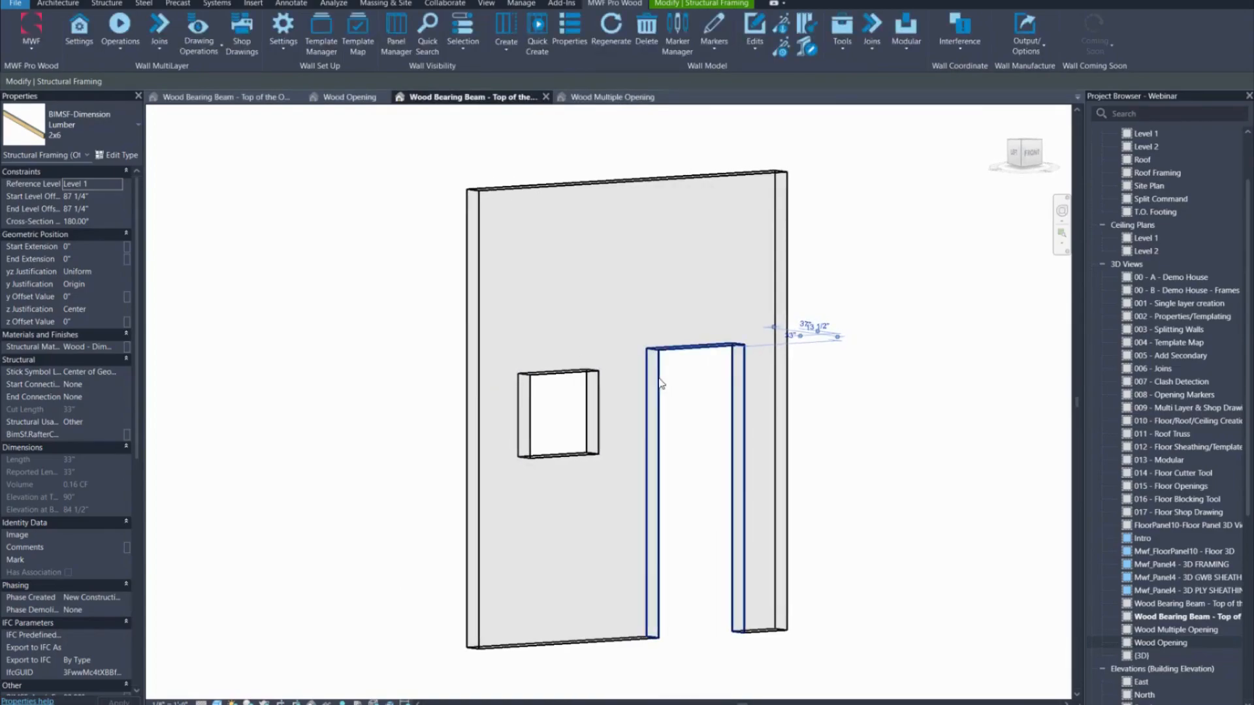
pyautogui.click(652, 499)
pyautogui.click(596, 6)
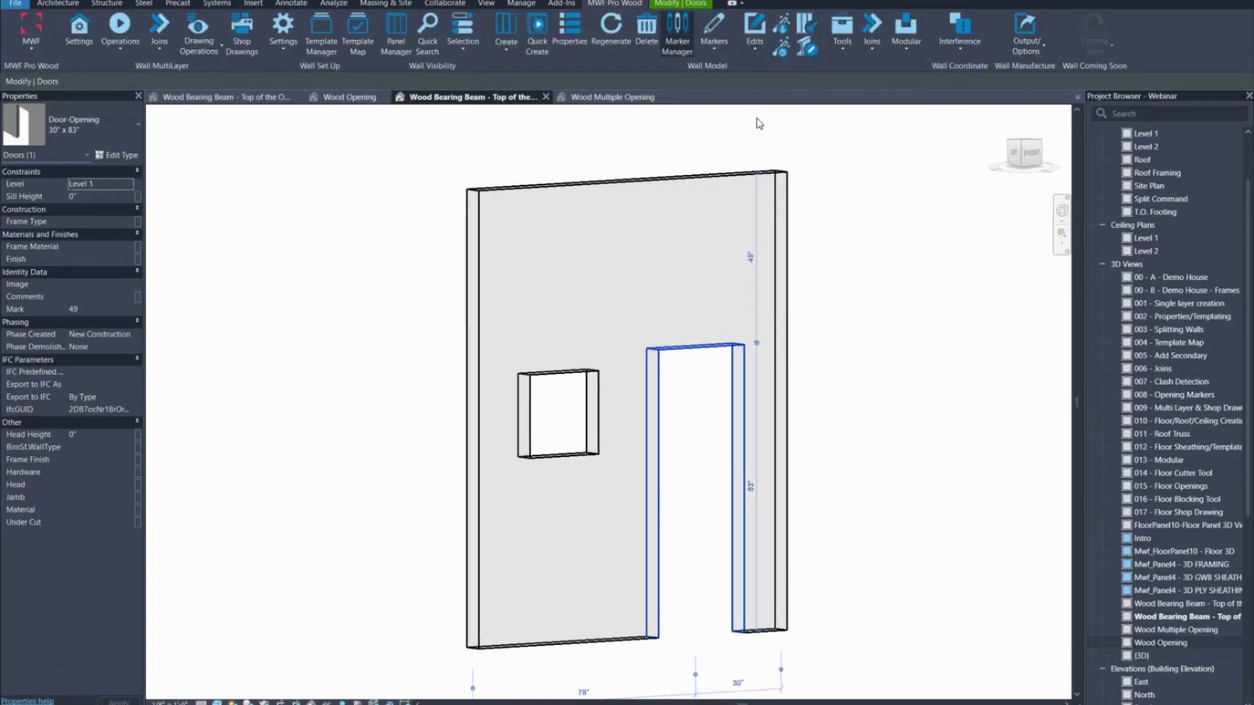
pyautogui.click(711, 56)
pyautogui.click(729, 426)
pyautogui.click(564, 277)
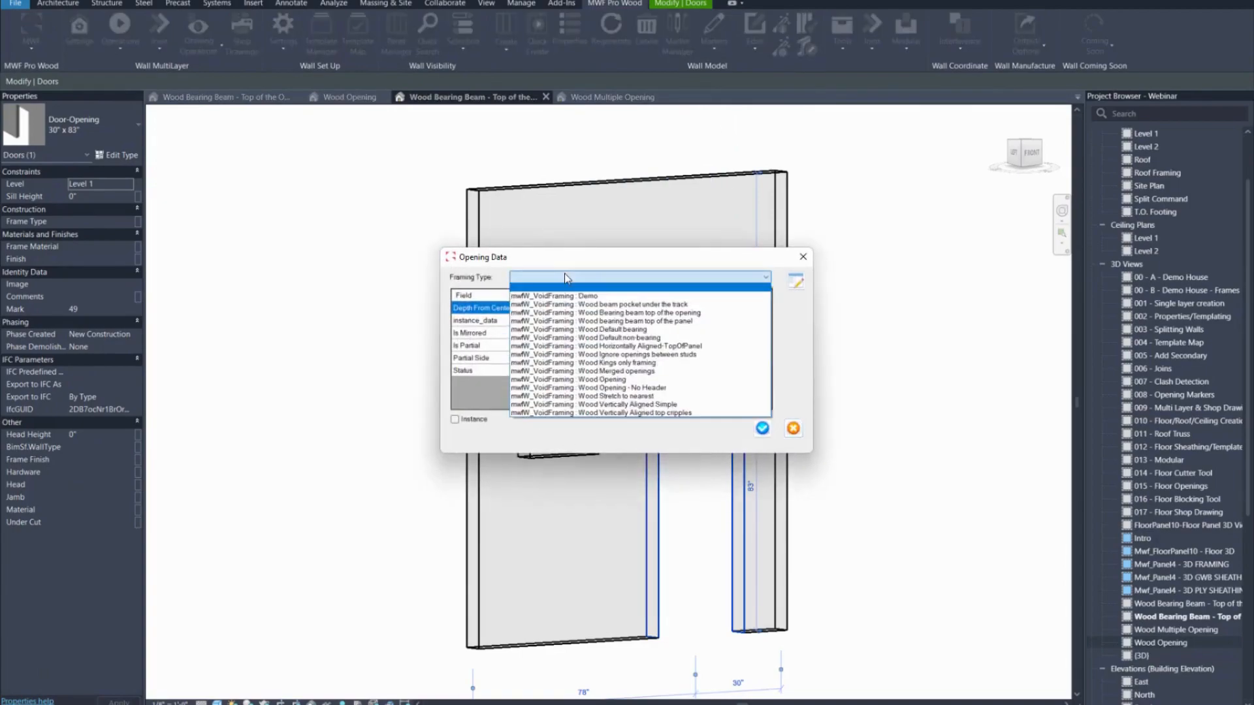
pyautogui.click(653, 320)
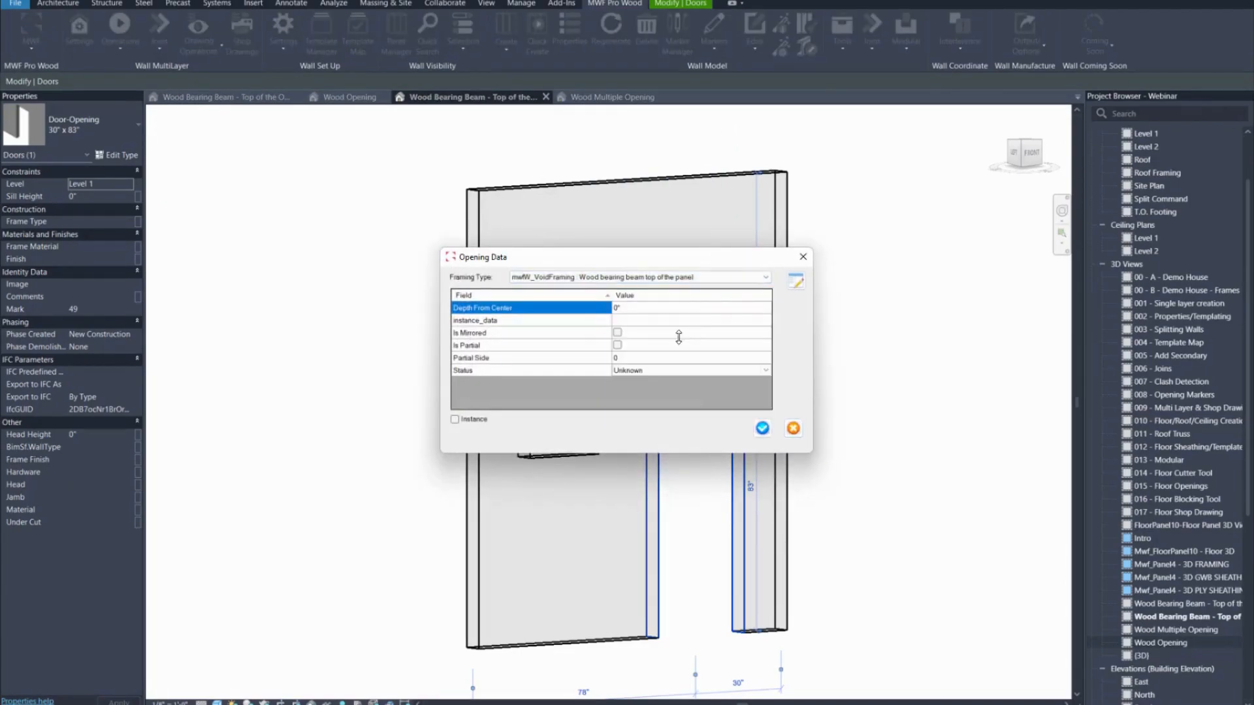
pyautogui.click(762, 428)
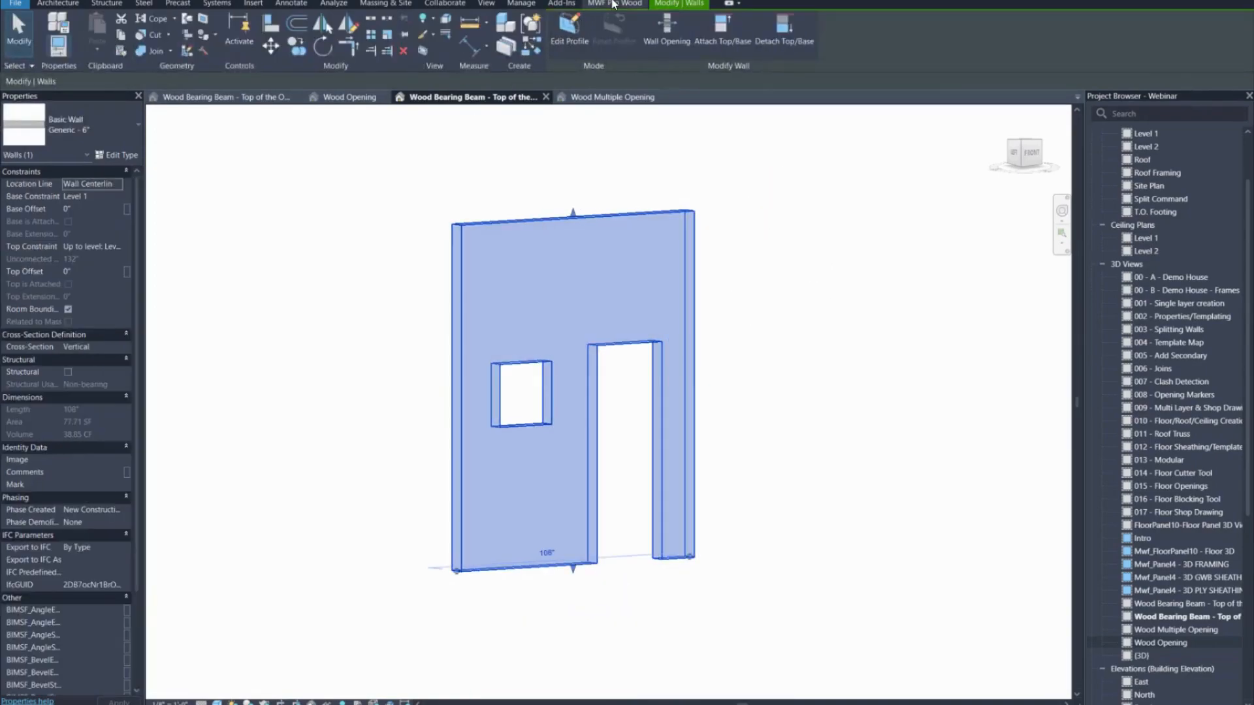
# - Create the wall's exterior bearing panel using the Wood template from the Default folder, and accept the panel properties
pyautogui.click(615, 2)
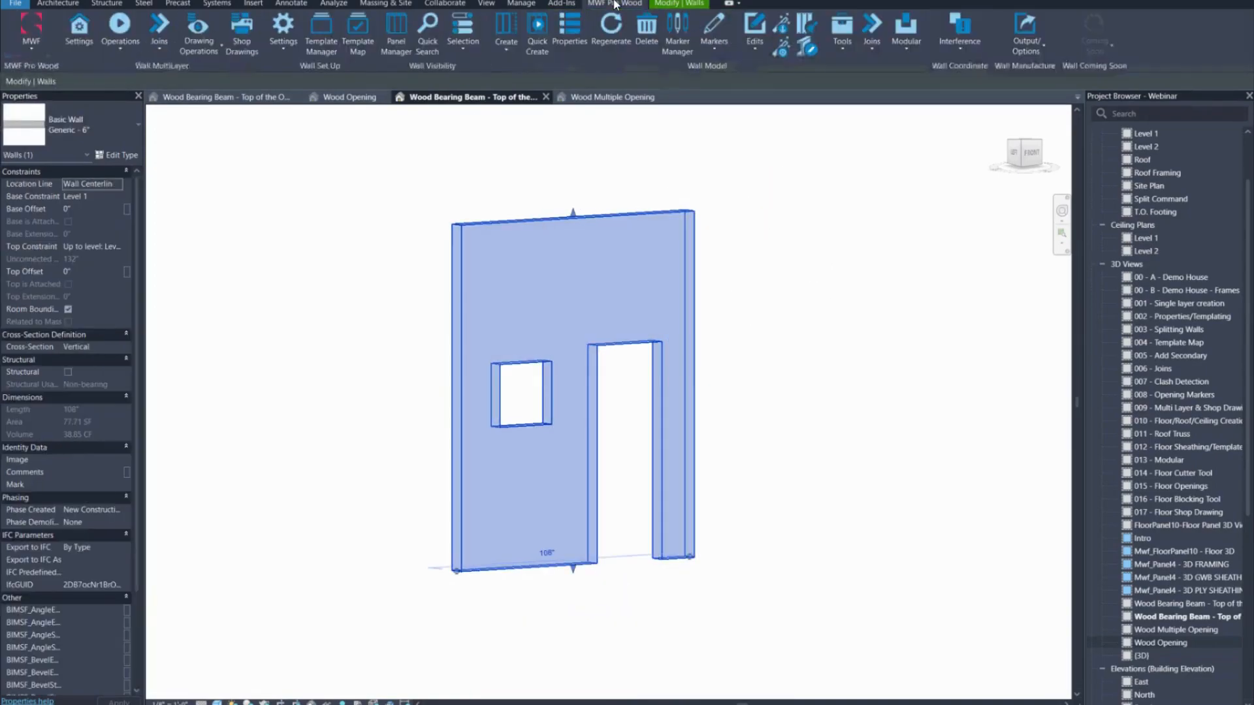
pyautogui.click(560, 45)
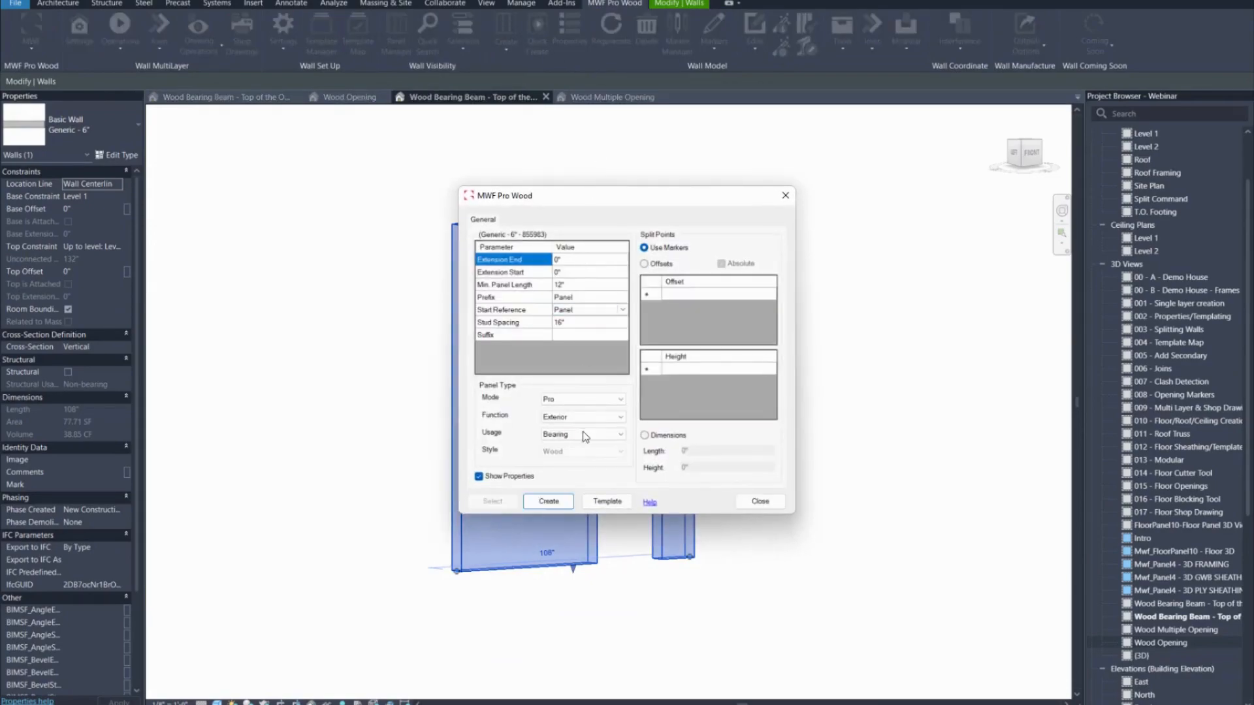
pyautogui.click(607, 501)
pyautogui.click(497, 220)
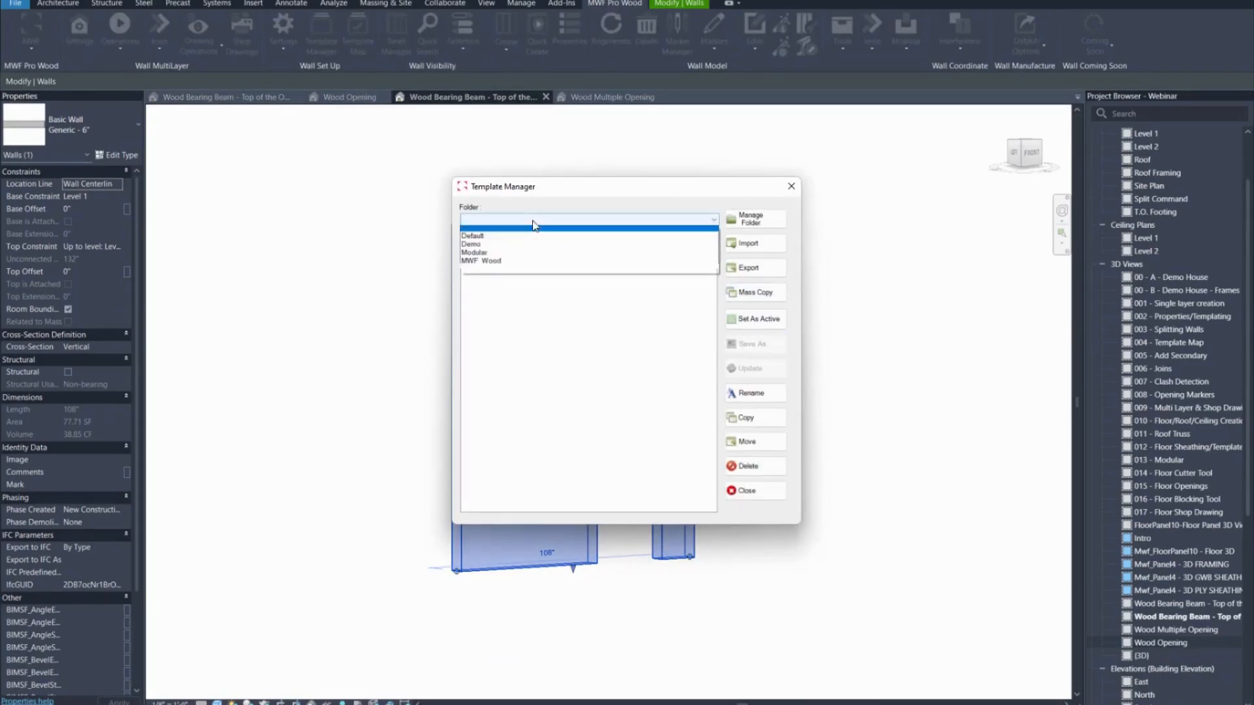
pyautogui.click(483, 239)
pyautogui.click(477, 256)
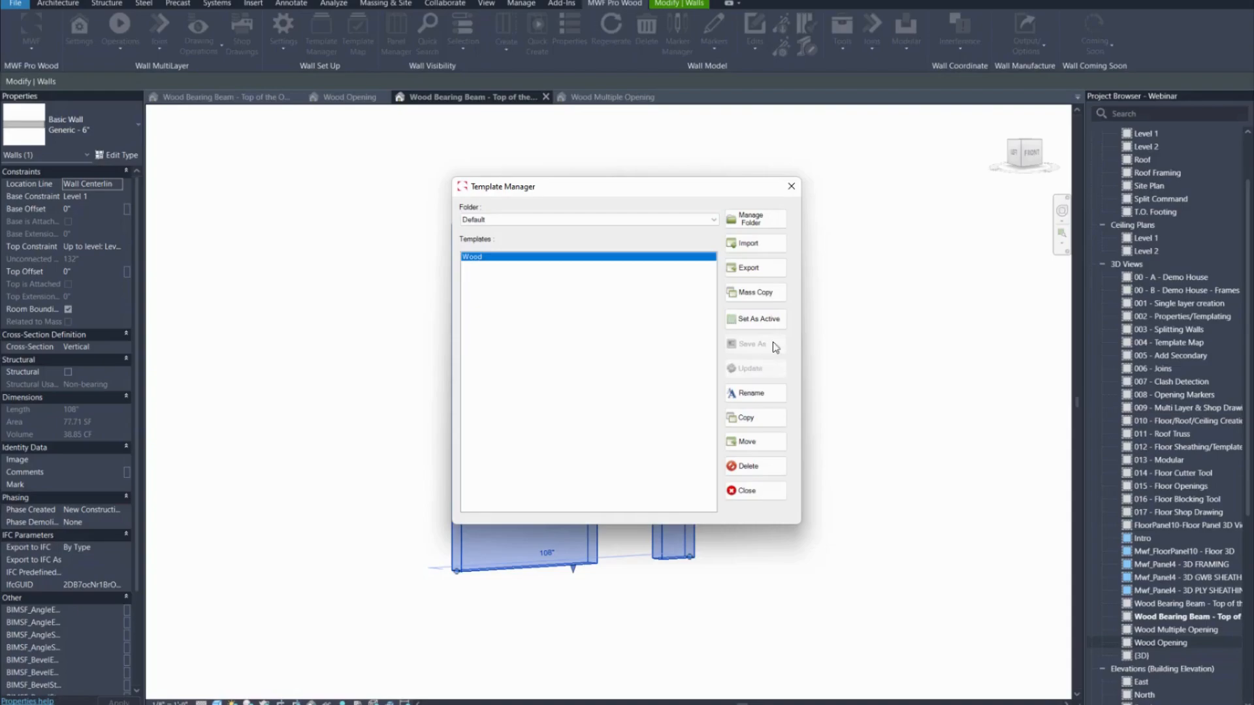
pyautogui.click(747, 494)
pyautogui.click(551, 502)
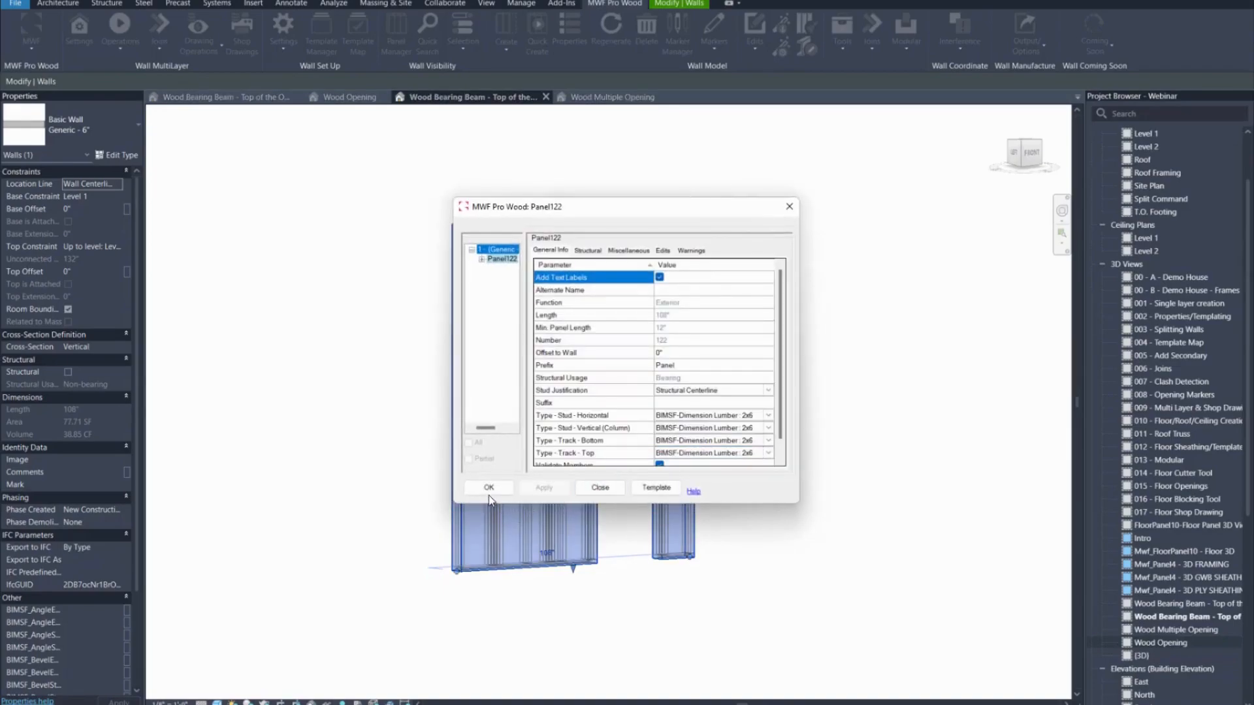
pyautogui.click(488, 493)
# - In the Wood bearing beam top of the panel marker type, set the opening strap to Dimension Lumber 2x6 and the blocking to 2x4
pyautogui.keyDown('shift'); pyautogui.moveTo(845, 450); pyautogui.dragTo(498, 288, button='middle'); pyautogui.keyUp('shift')
pyautogui.click(680, 42)
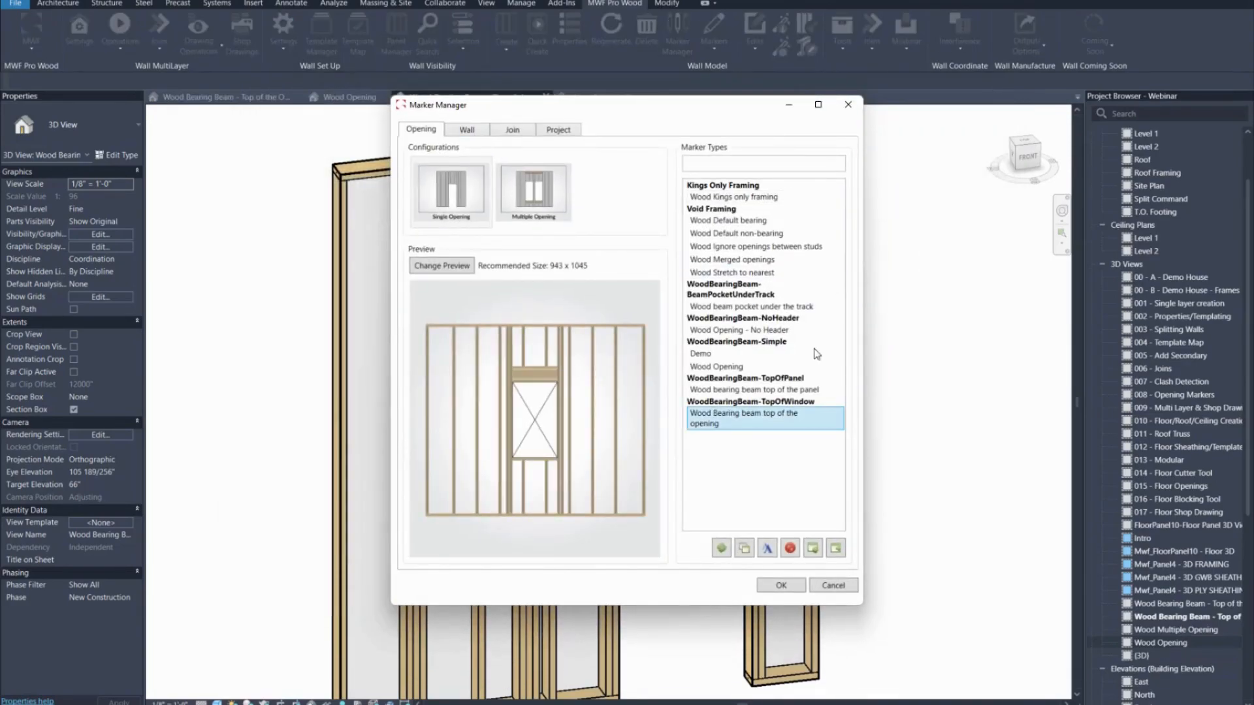
pyautogui.doubleClick(802, 390)
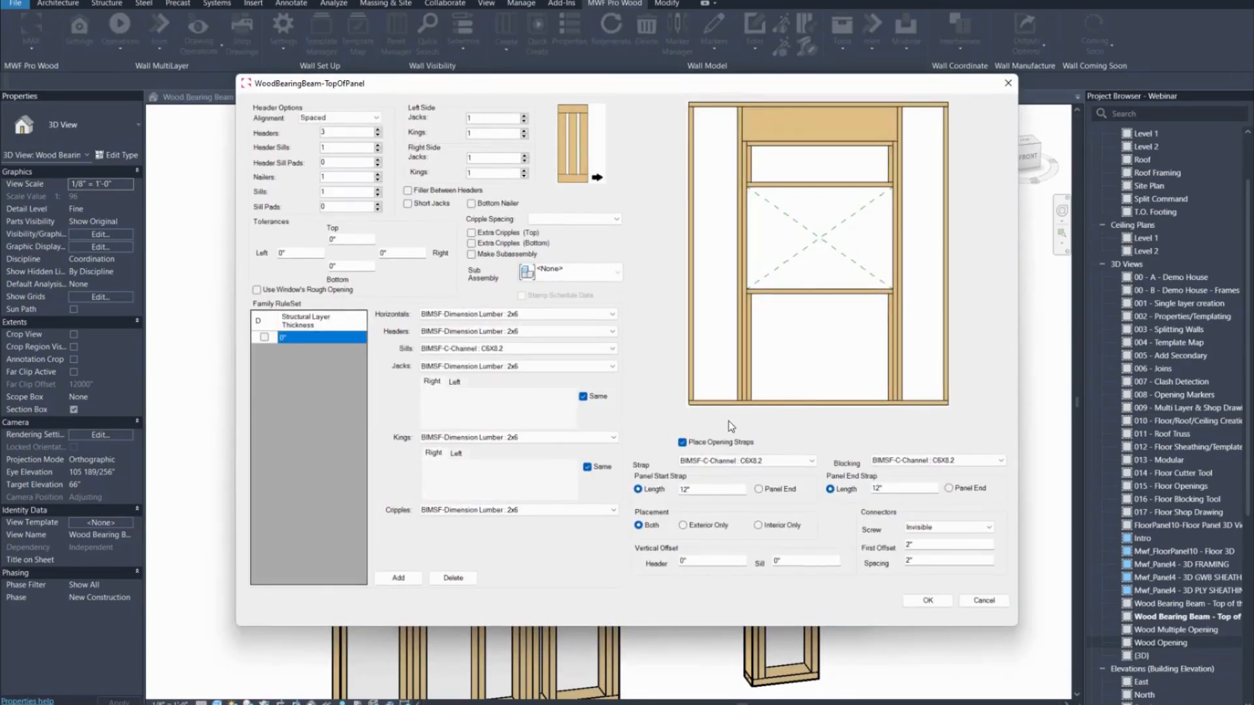
pyautogui.click(717, 464)
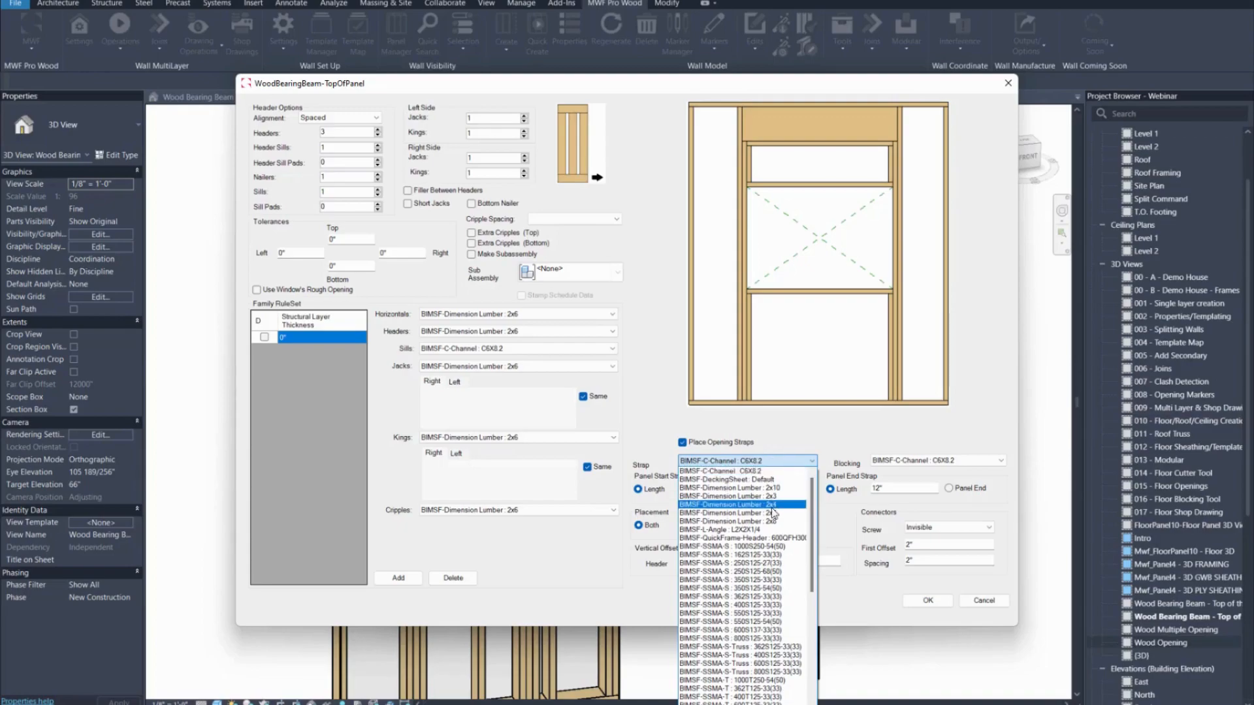
pyautogui.click(728, 512)
pyautogui.click(890, 460)
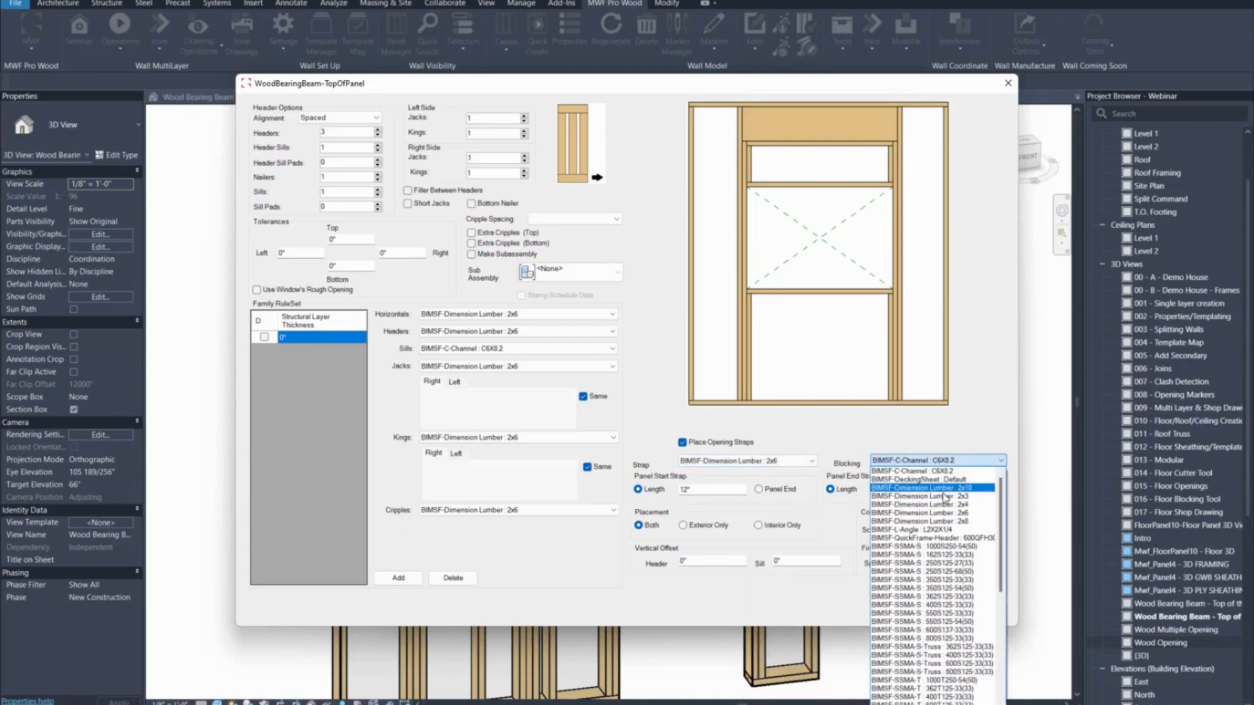
pyautogui.click(914, 504)
# - Set the opening strap to BIMSF-Dimension Lumber 2x4 and accept the marker type settings and the update of existing markers
pyautogui.click(807, 461)
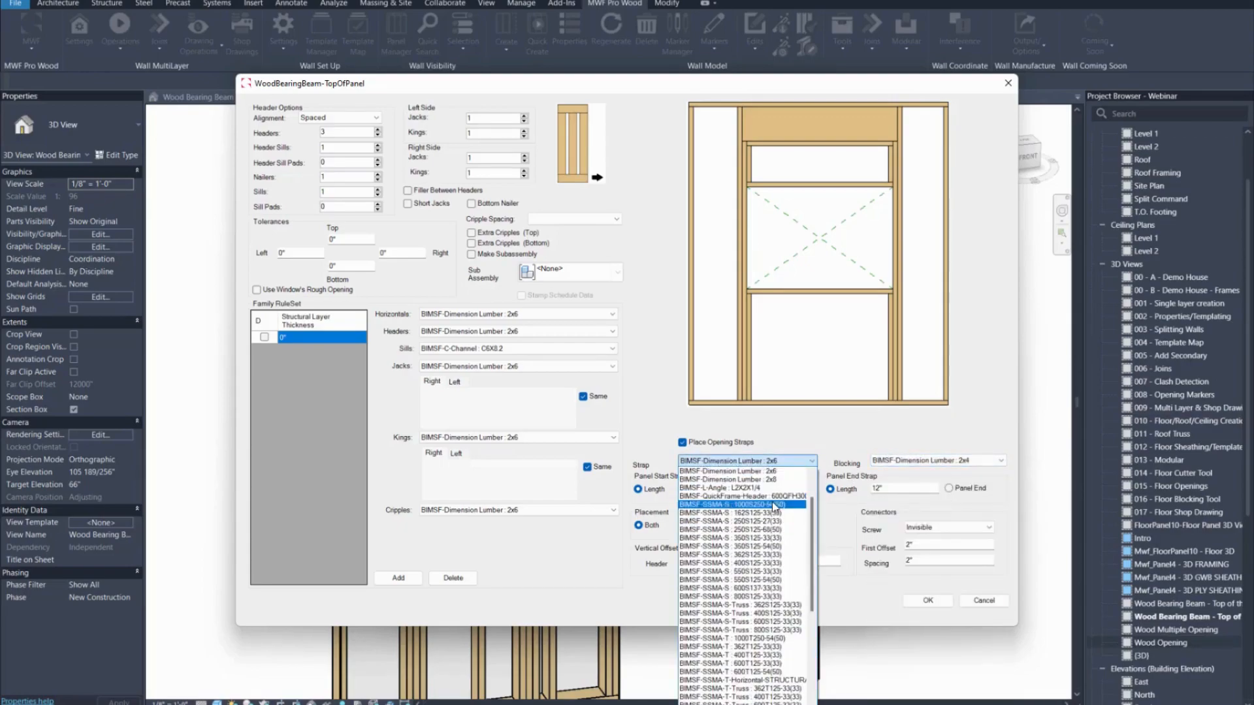
pyautogui.scroll(1, 772, 484)
pyautogui.click(782, 487)
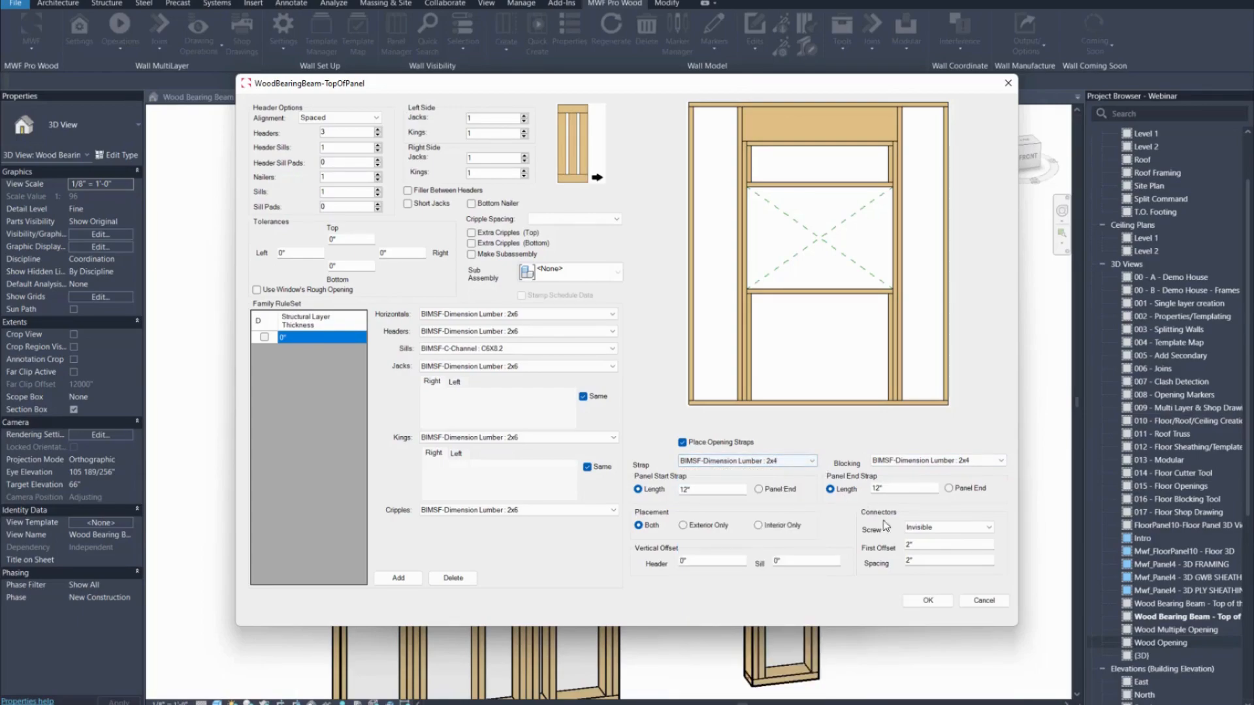
pyautogui.click(926, 599)
pyautogui.click(657, 390)
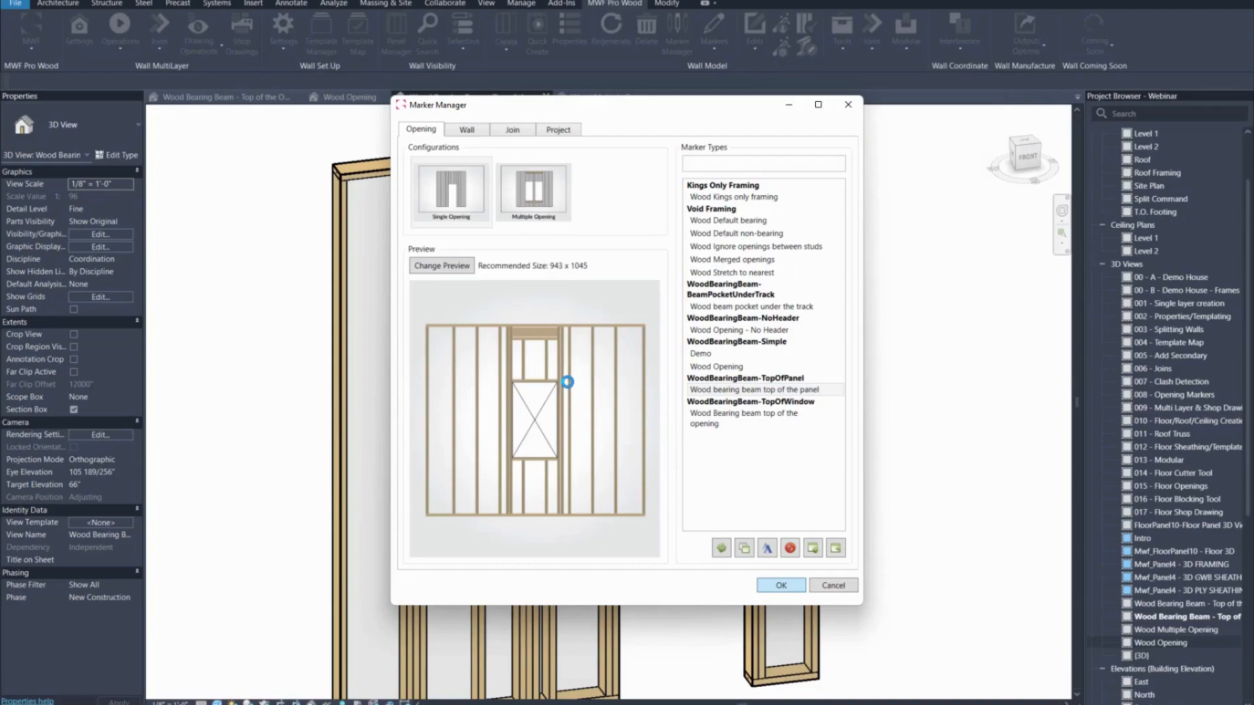
# - Regenerate the wall panel so its door opening uses the revised strap and blocking settings
pyautogui.scroll(-2, 679, 418)
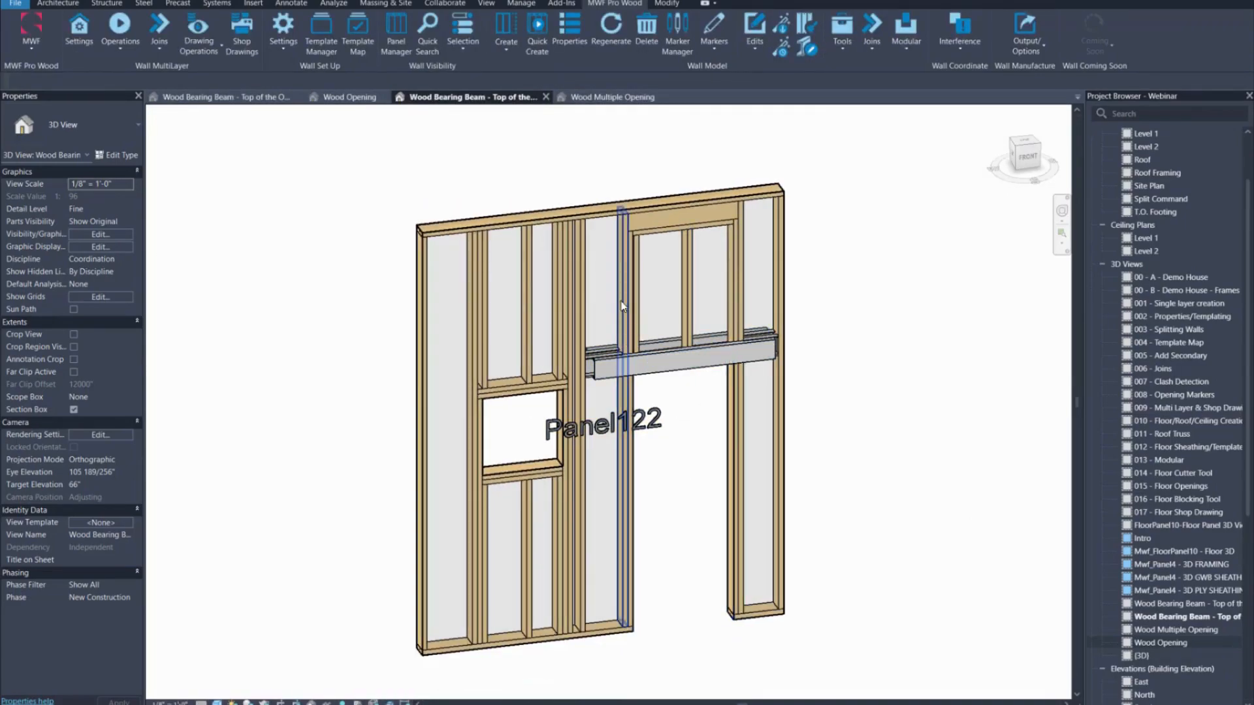
pyautogui.click(622, 299)
pyautogui.click(615, 3)
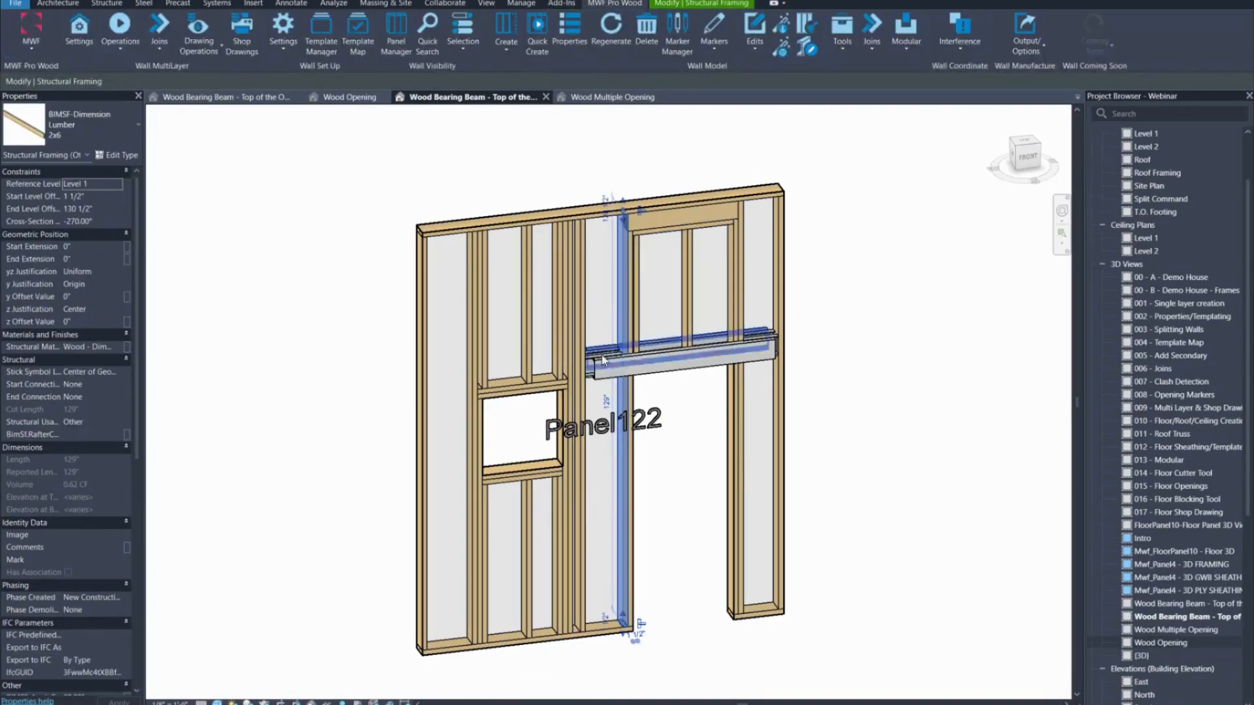
pyautogui.click(611, 30)
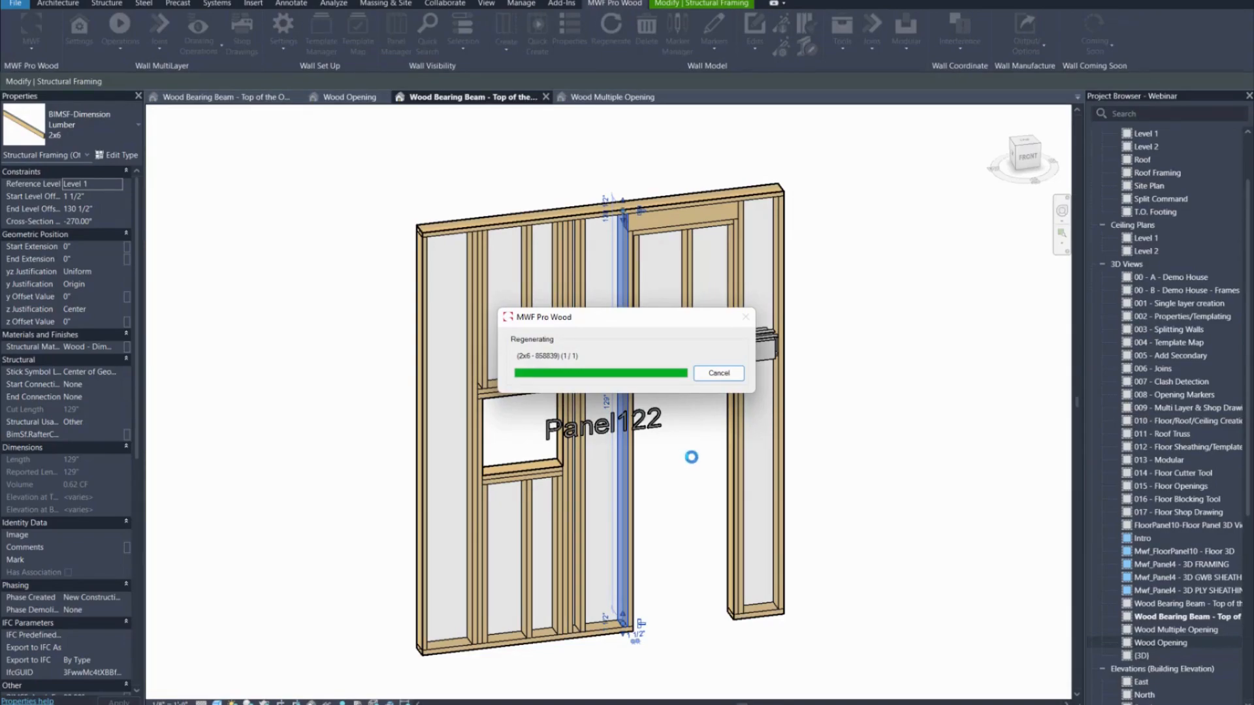
# - Examine the lumber strap over the door opening and the header at the top of the panel from several angles
pyautogui.keyDown('shift'); pyautogui.moveTo(691, 453); pyautogui.dragTo(581, 382, button='middle'); pyautogui.keyUp('shift')
pyautogui.scroll(3, 609, 369)
pyautogui.click(608, 369)
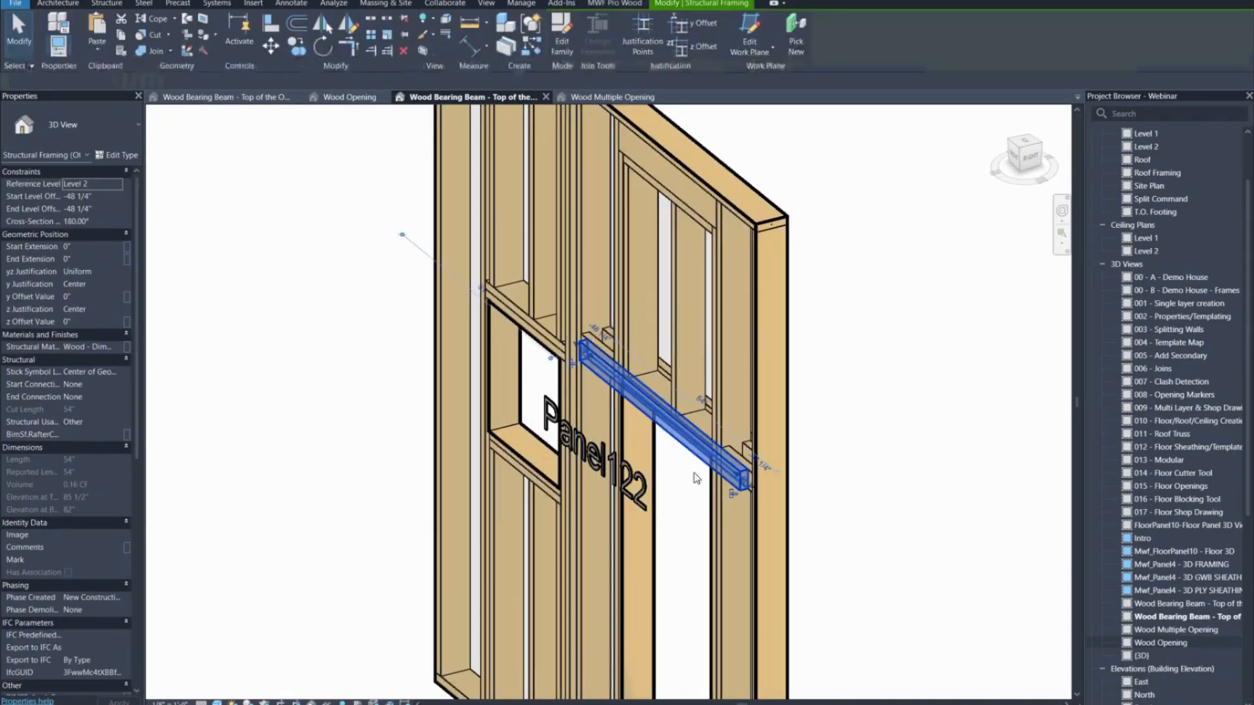
pyautogui.scroll(-3, 618, 467)
pyautogui.keyDown('shift'); pyautogui.moveTo(618, 467); pyautogui.dragTo(718, 358, button='middle'); pyautogui.keyUp('shift')
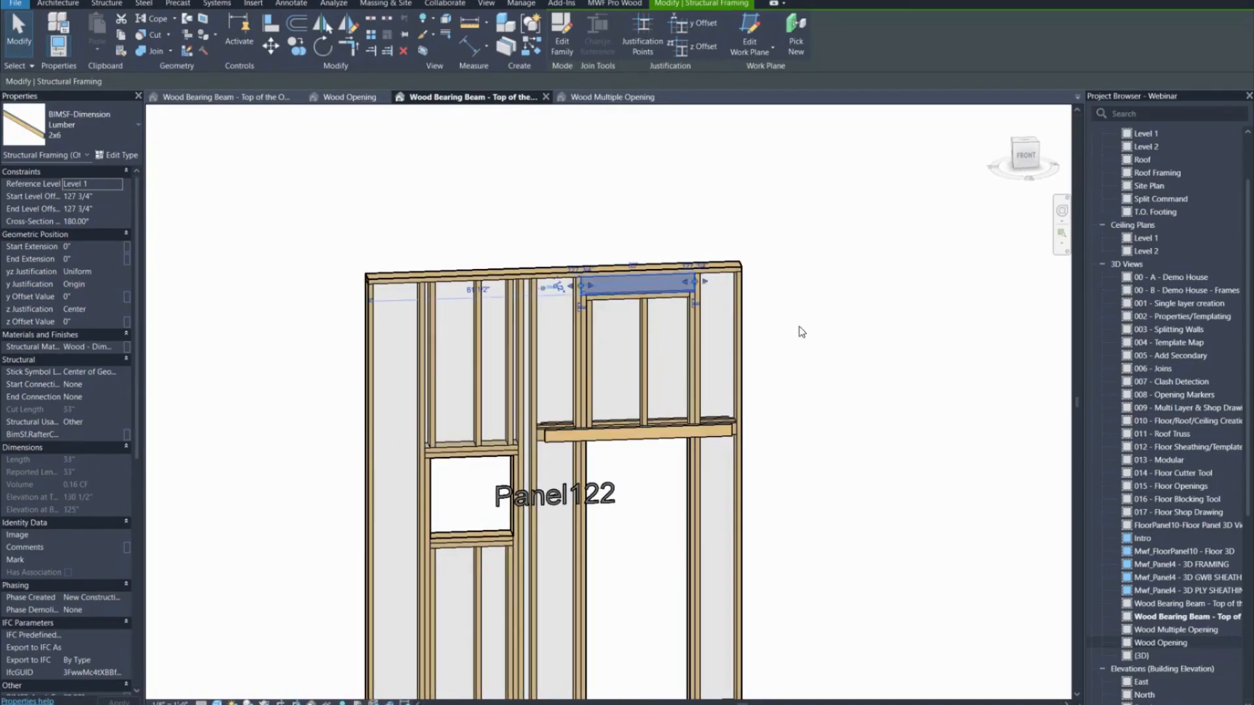
pyautogui.scroll(-2, 801, 331)
pyautogui.keyDown('shift'); pyautogui.moveTo(830, 381); pyautogui.dragTo(792, 368, button='middle'); pyautogui.keyUp('shift')
# - Delete the framing panel from the wall with the door and window openings
pyautogui.click(821, 291)
pyautogui.click(696, 346)
pyautogui.click(599, 34)
pyautogui.click(561, 433)
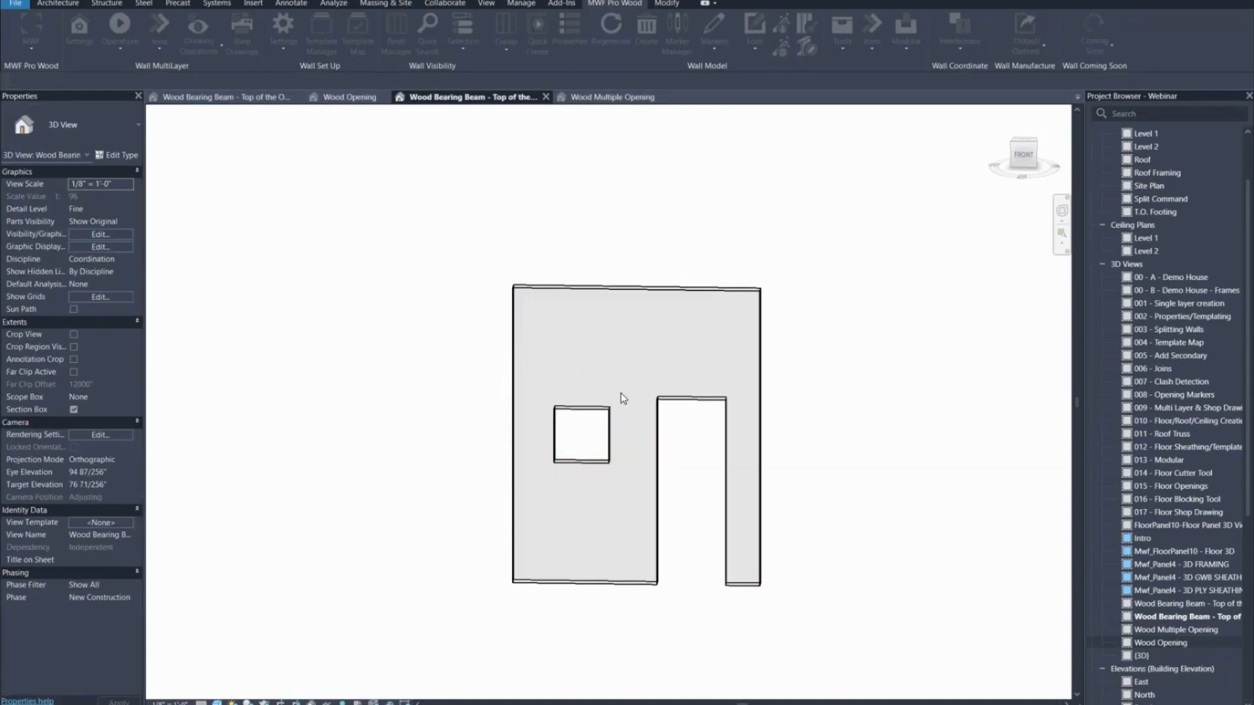
# - Reveal the hidden elements in the view and select the 48" x 60" double casement window in the wall
pyautogui.keyDown('shift'); pyautogui.moveTo(621, 317); pyautogui.dragTo(672, 414, button='middle'); pyautogui.keyUp('shift')
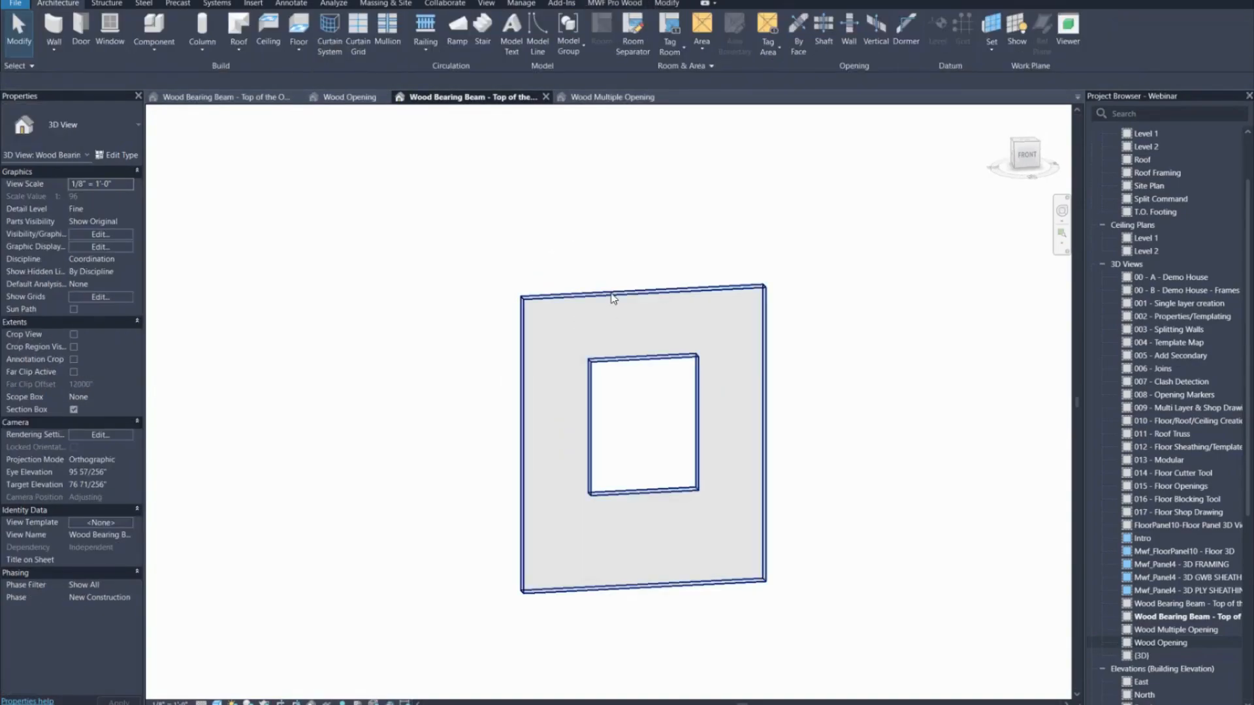
pyautogui.click(612, 299)
pyautogui.click(622, 208)
pyautogui.press('r')
pyautogui.press('h')
pyautogui.click(623, 372)
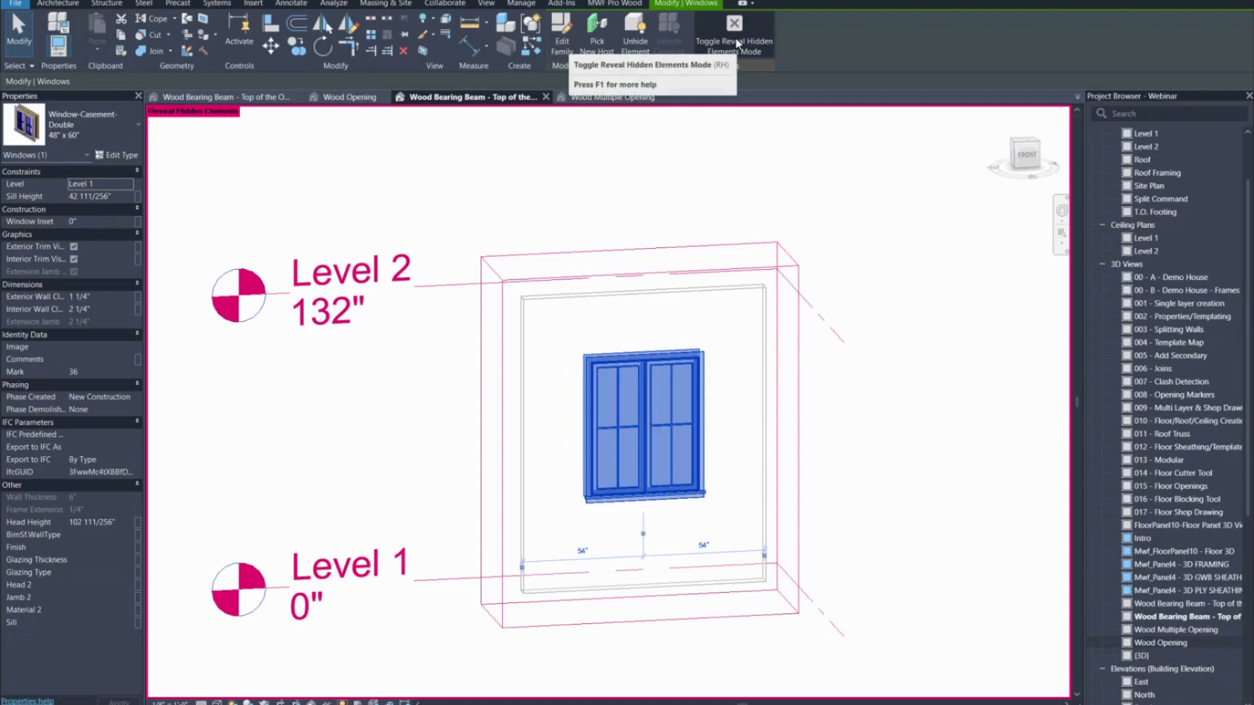
# - Apply the Wood bearing beam top of the panel framing type to the window and turn off the display of hidden elements
pyautogui.click(613, 3)
pyautogui.click(714, 36)
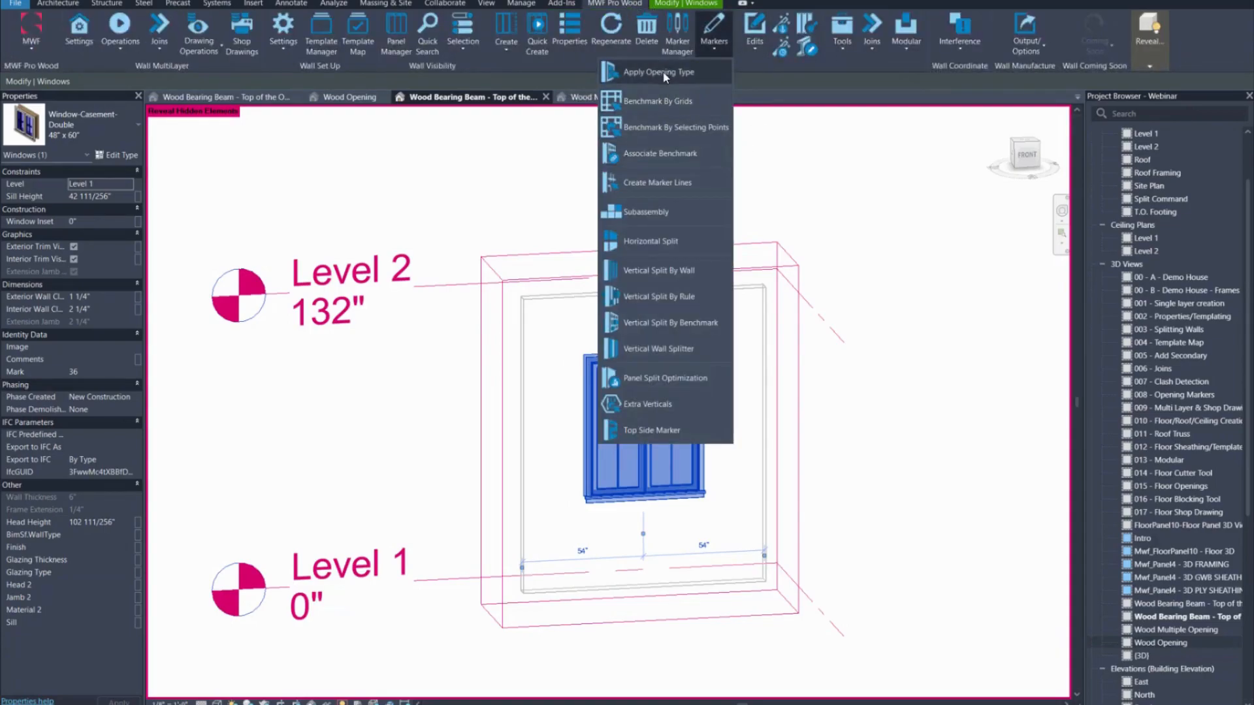
pyautogui.click(663, 73)
pyautogui.click(556, 279)
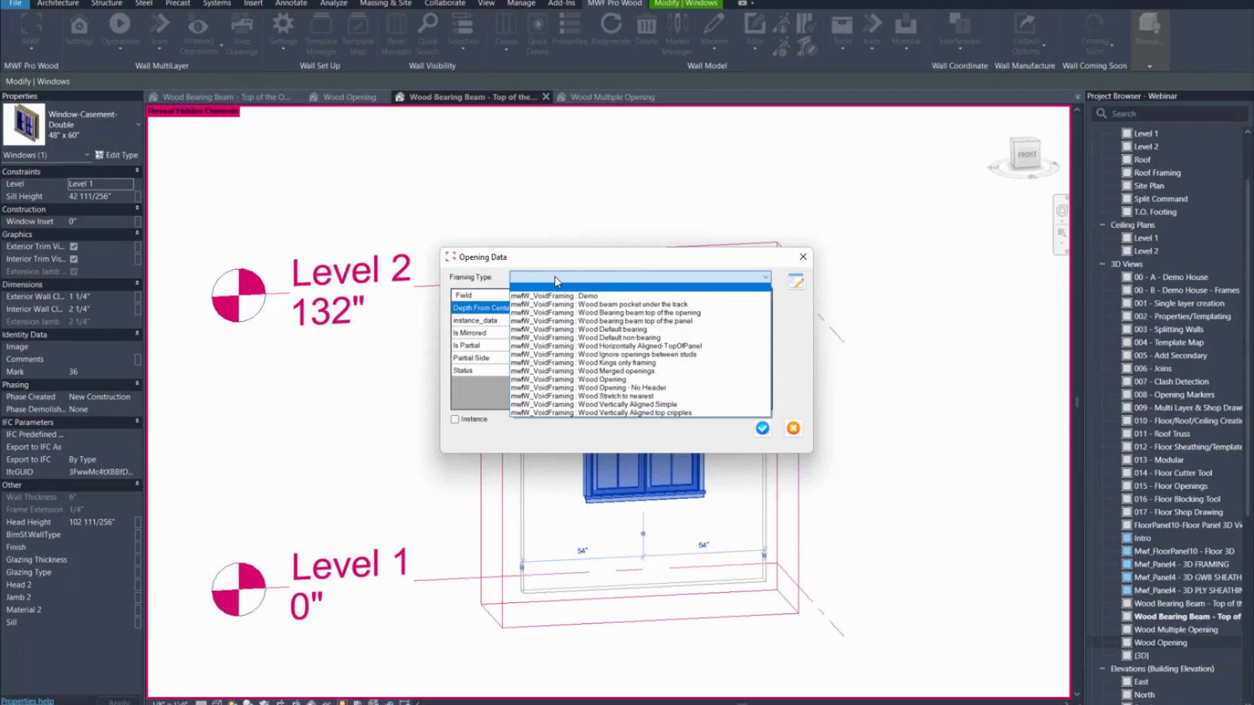
pyautogui.click(661, 320)
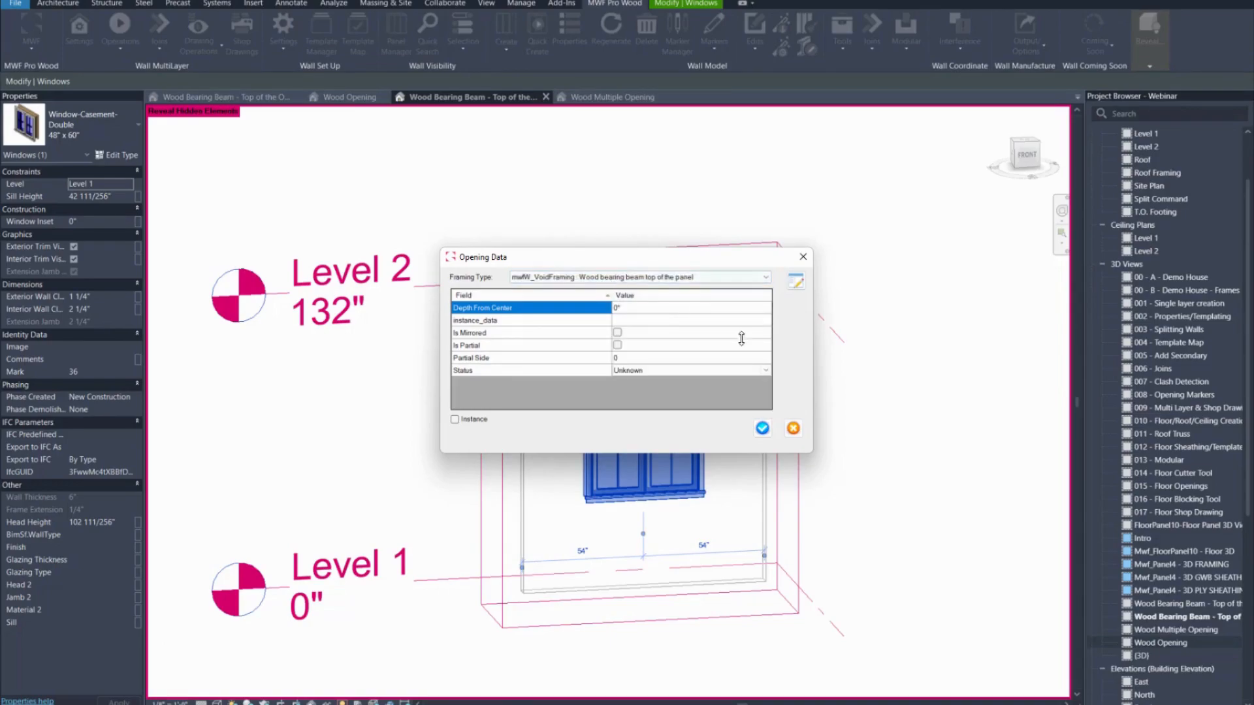
pyautogui.click(762, 427)
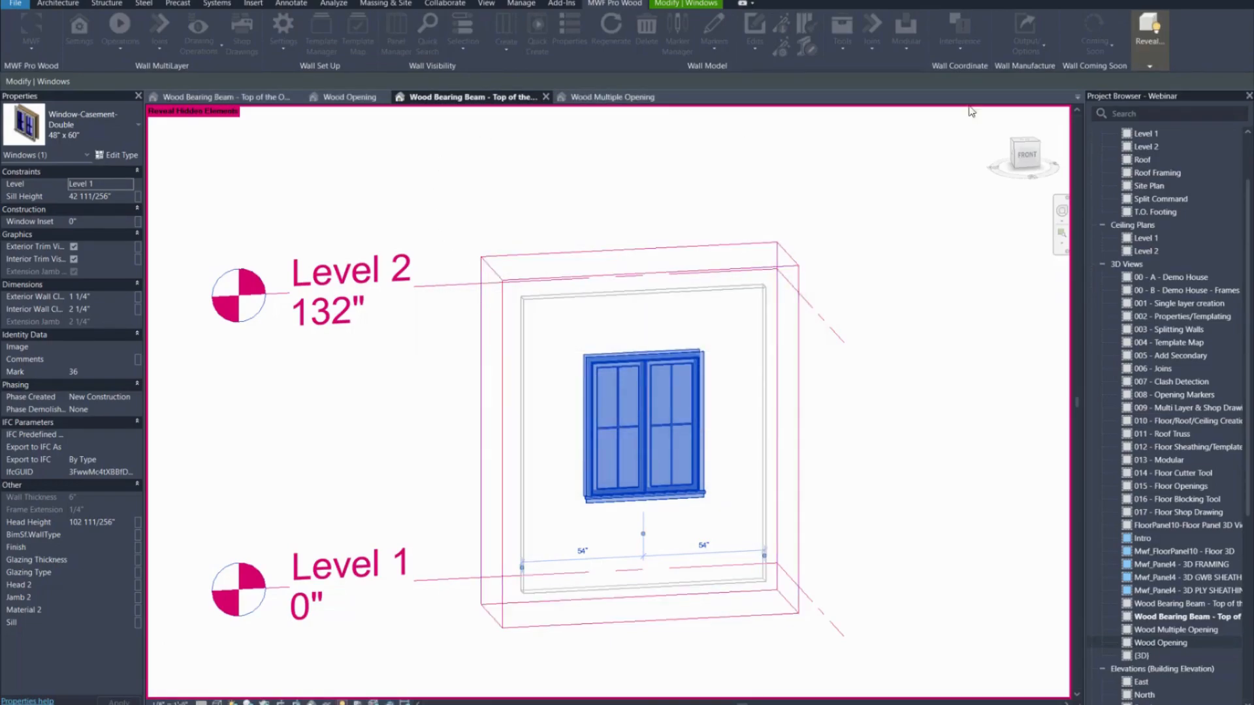
pyautogui.click(1147, 45)
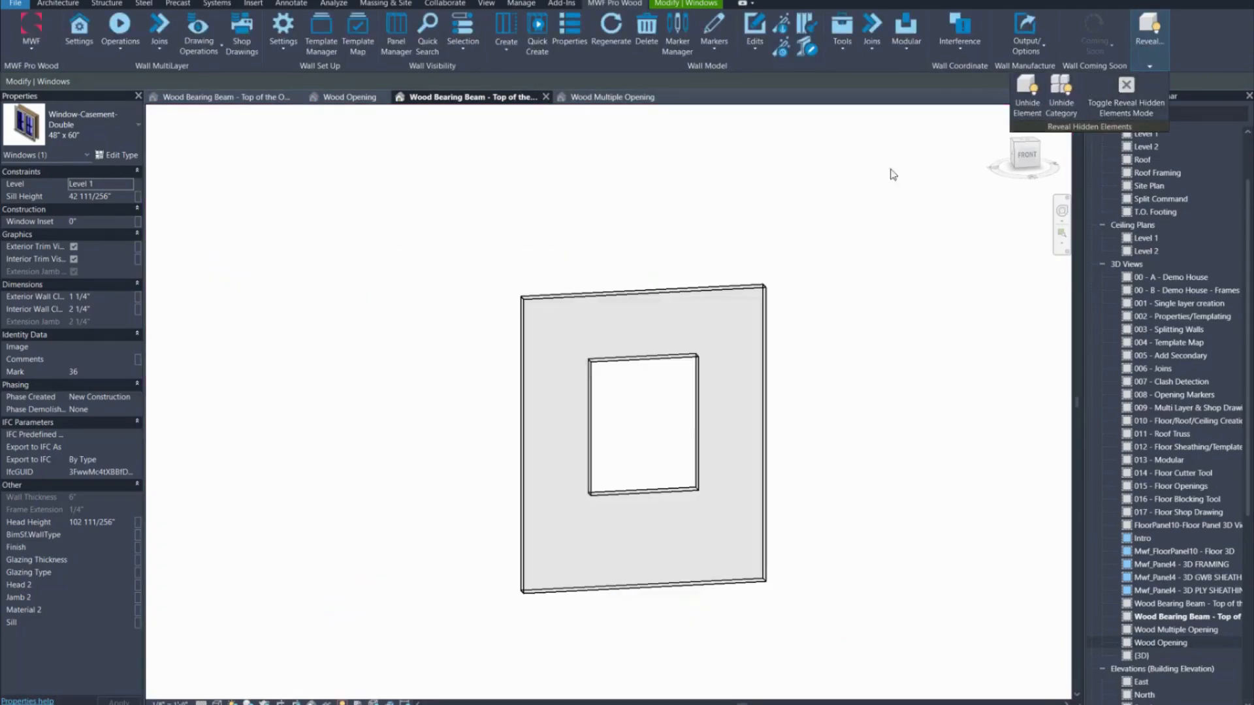
# - Start a panel for the window wall and set the Wood template from the Default folder as active
pyautogui.click(676, 296)
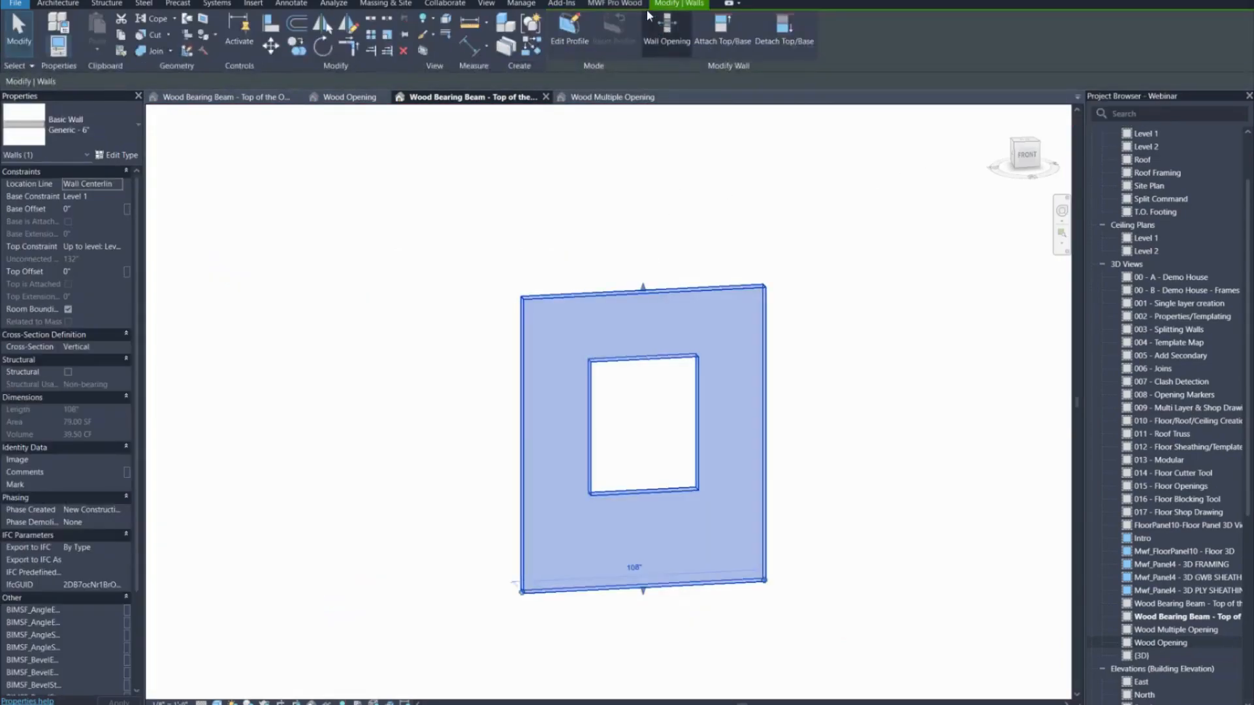
pyautogui.click(500, 29)
pyautogui.click(604, 499)
pyautogui.click(517, 220)
pyautogui.click(509, 230)
pyautogui.click(505, 257)
pyautogui.click(759, 320)
pyautogui.click(751, 491)
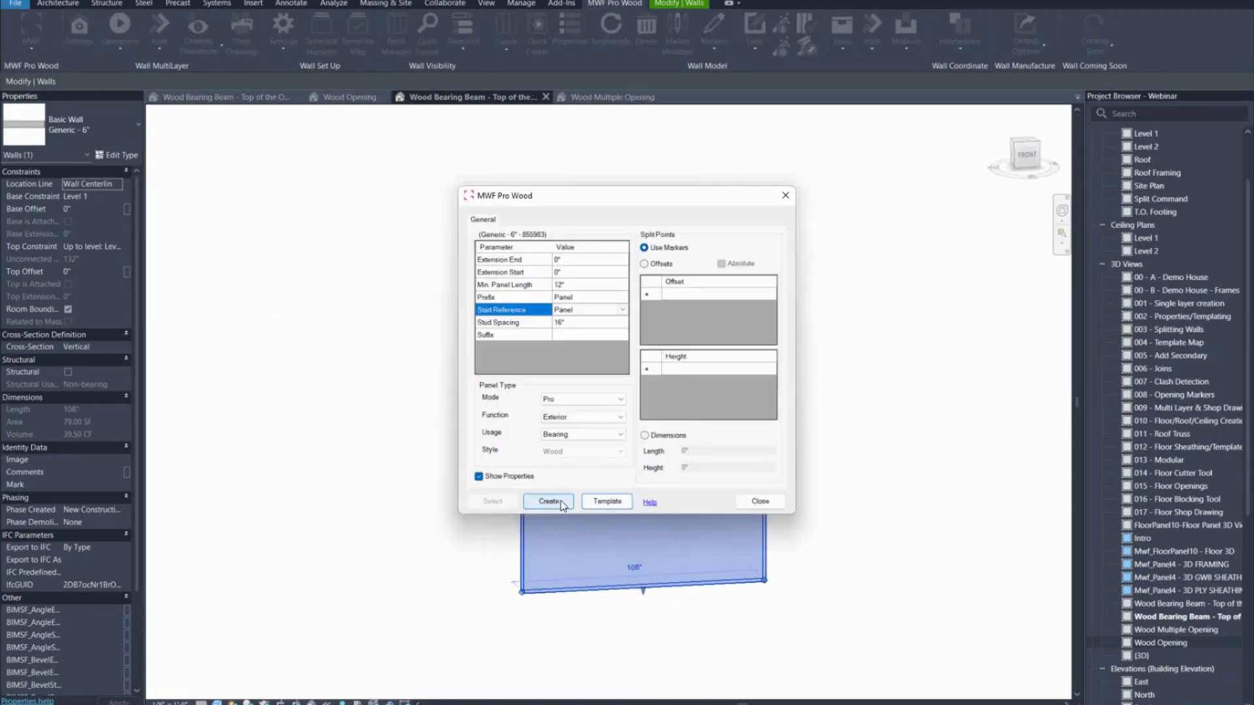
# - Create the exterior bearing panel on the window wall and accept its properties
pyautogui.click(548, 503)
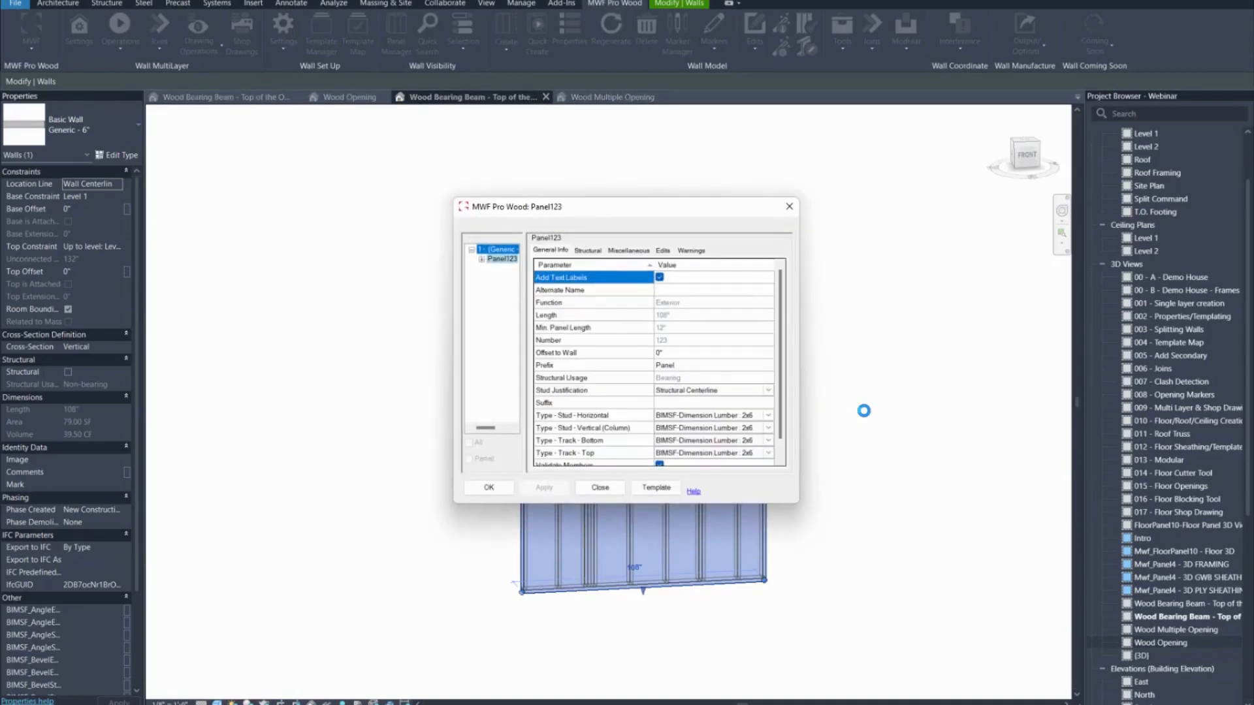
pyautogui.click(489, 487)
pyautogui.click(417, 521)
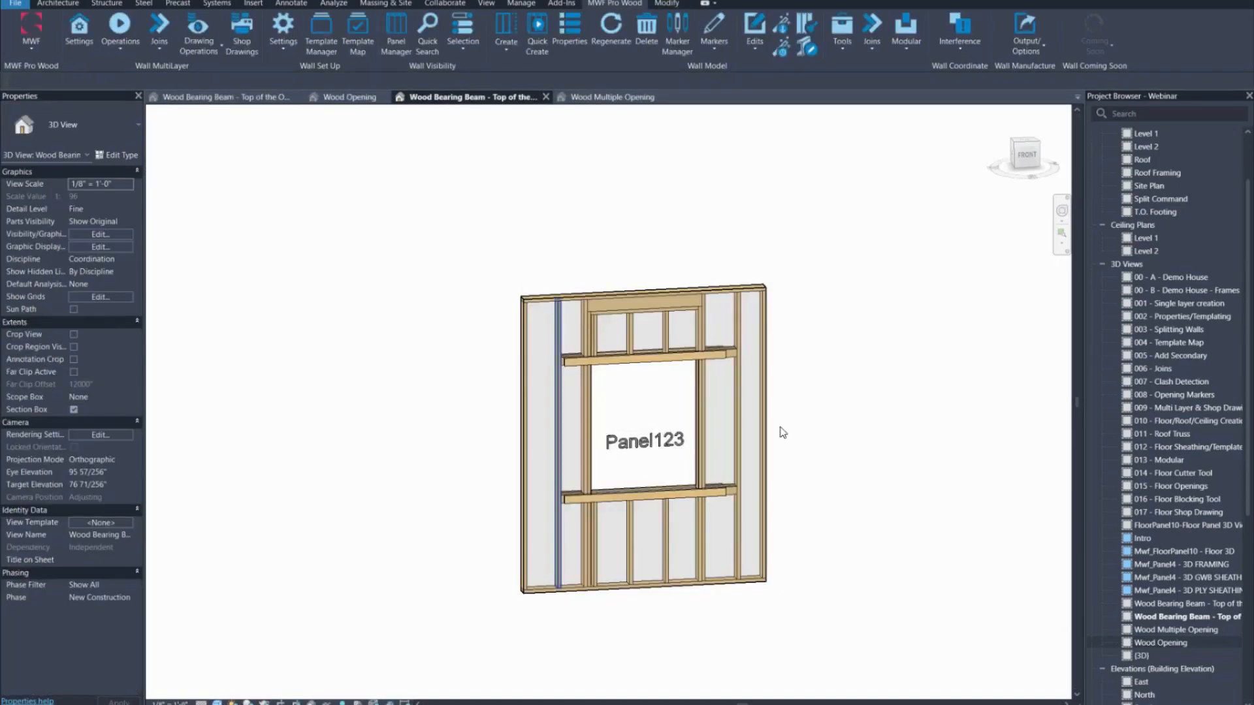
# - Examine the straps and blocking above and below the window opening, and the header at the top of the panel
pyautogui.keyDown('shift'); pyautogui.moveTo(819, 392); pyautogui.dragTo(673, 457, button='middle'); pyautogui.keyUp('shift')
pyautogui.scroll(4, 666, 513)
pyautogui.keyDown('shift'); pyautogui.moveTo(666, 512); pyautogui.dragTo(641, 475, button='middle'); pyautogui.keyUp('shift')
pyautogui.scroll(3, 719, 499)
pyautogui.scroll(-4, 714, 474)
pyautogui.moveTo(635, 376); pyautogui.dragTo(742, 523, button='middle')
pyautogui.scroll(-2, 662, 431)
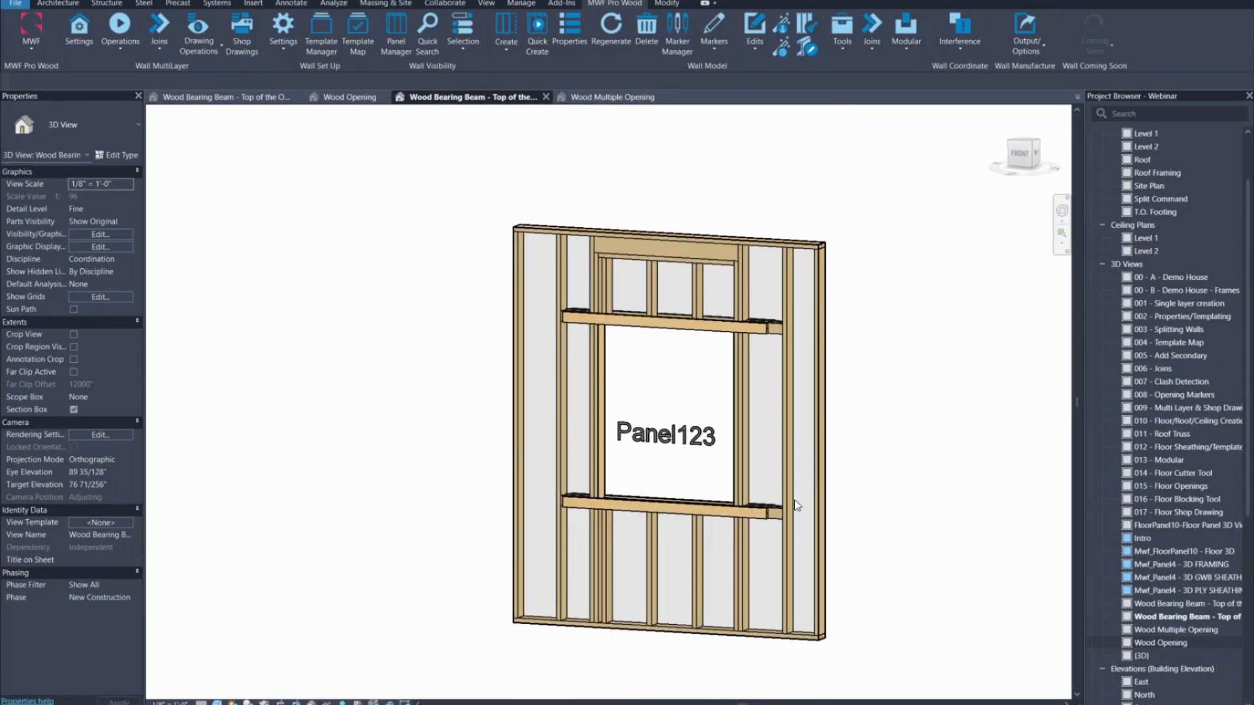
# - Open the Marker Manager for the Wood Multiple Opening view and show the opening marker types of the Multiple Opening configuration
pyautogui.keyDown('shift'); pyautogui.moveTo(797, 414); pyautogui.dragTo(921, 465, button='middle'); pyautogui.keyUp('shift')
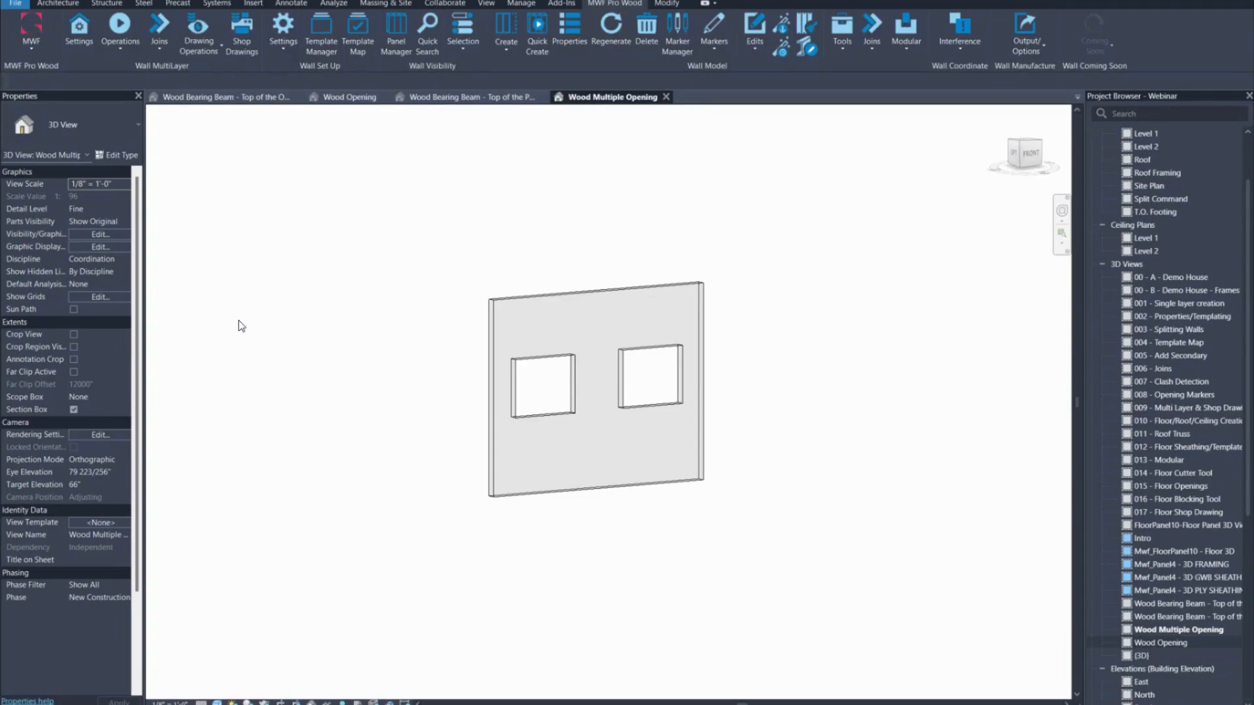
pyautogui.click(689, 55)
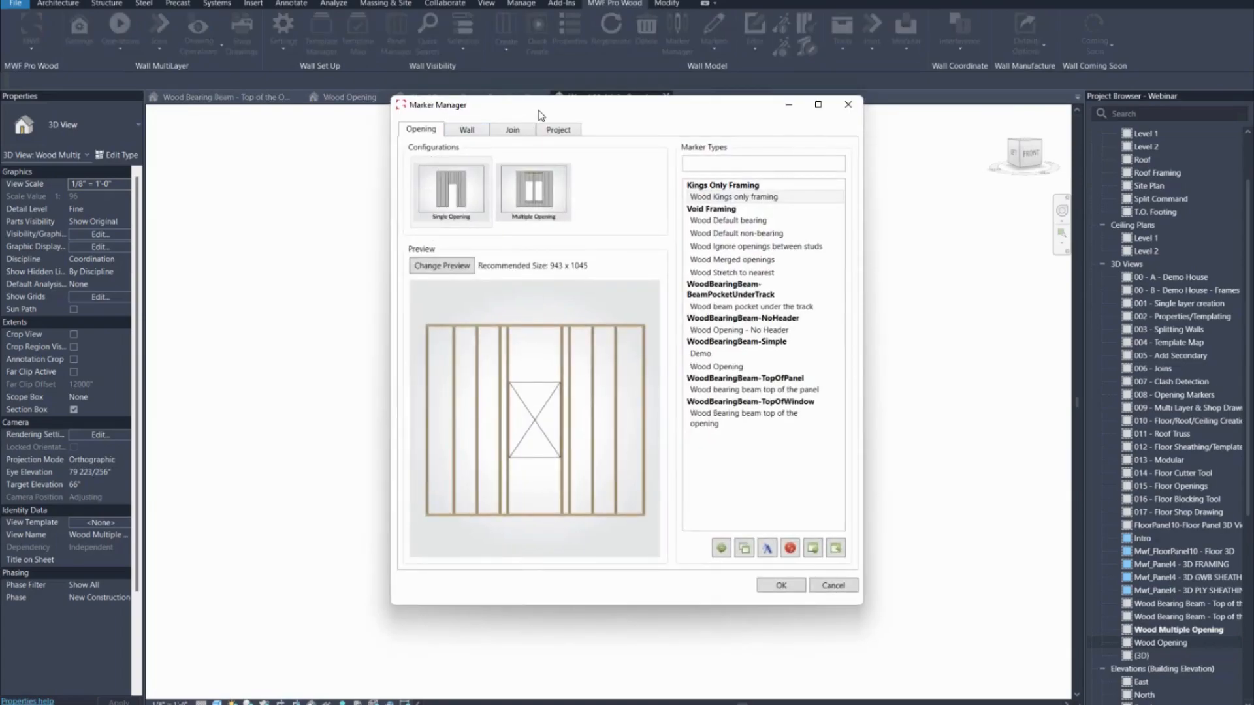
pyautogui.moveTo(539, 116); pyautogui.dragTo(485, 114)
pyautogui.click(492, 190)
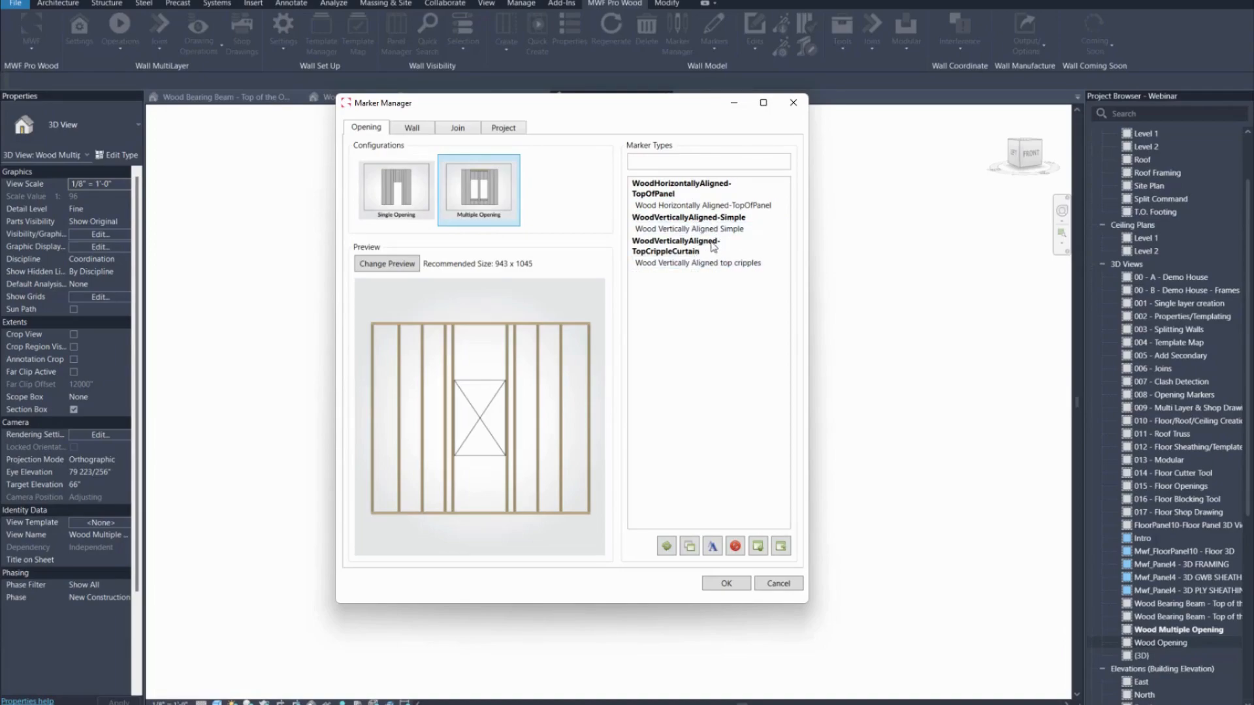
pyautogui.moveTo(631, 105)
pyautogui.mouseDown()
pyautogui.moveTo(454, 325)
pyautogui.moveTo(332, 187)
pyautogui.moveTo(376, 149)
pyautogui.mouseUp()
pyautogui.click(426, 249)
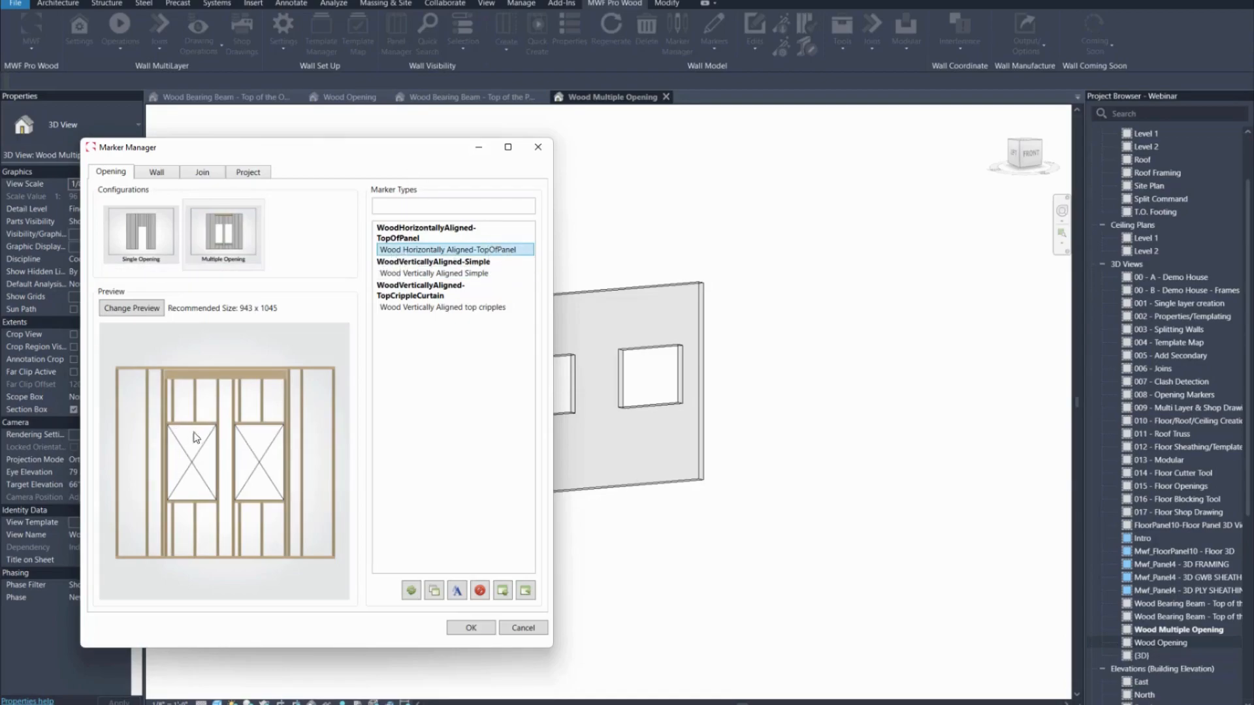
pyautogui.moveTo(315, 155); pyautogui.dragTo(263, 133)
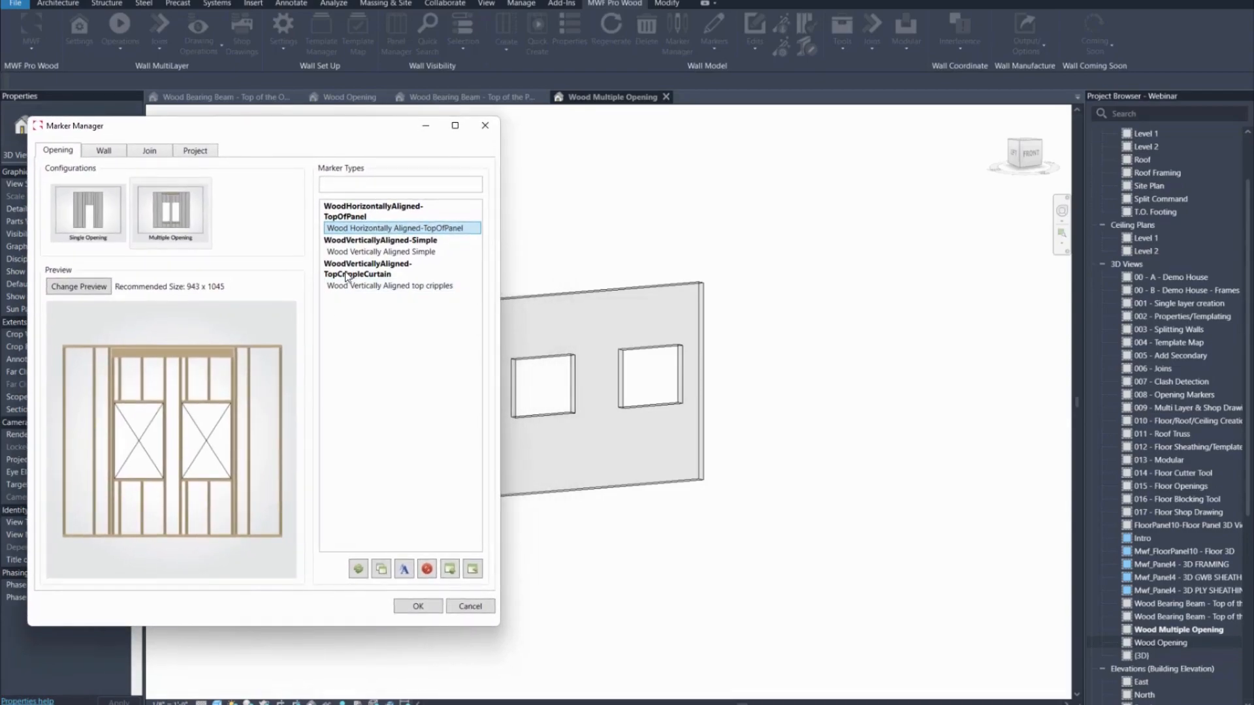
# - Compare the framing previews of the Wood Vertically Aligned Simple, Wood Vertically Aligned top cripples and Wood Horizontally Aligned-TopOfPanel marker types
pyautogui.click(376, 253)
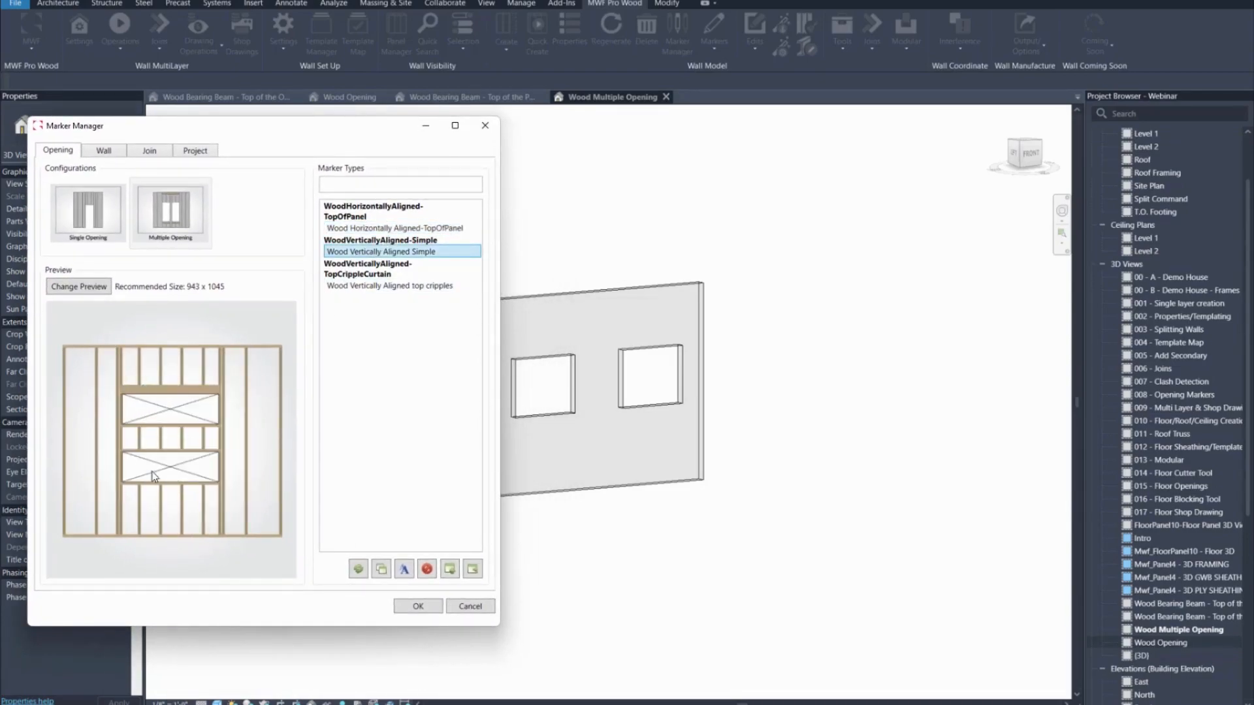
pyautogui.click(385, 286)
pyautogui.click(360, 253)
pyautogui.click(421, 286)
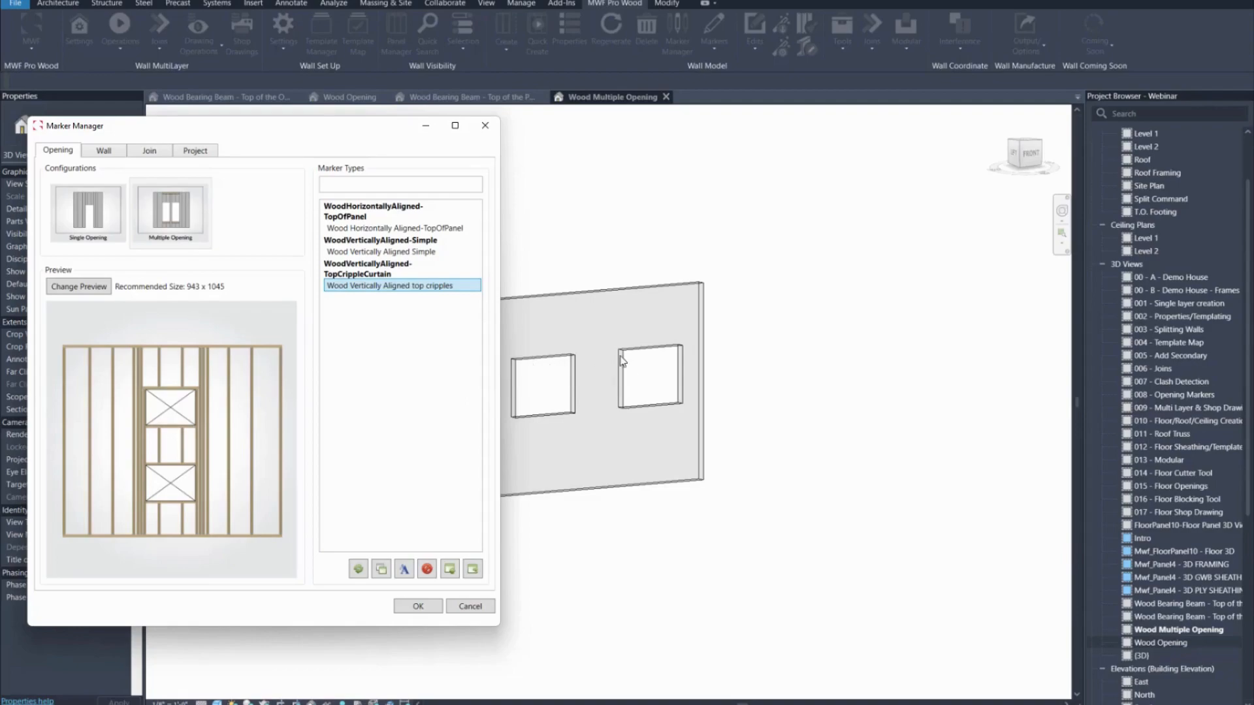
pyautogui.click(394, 228)
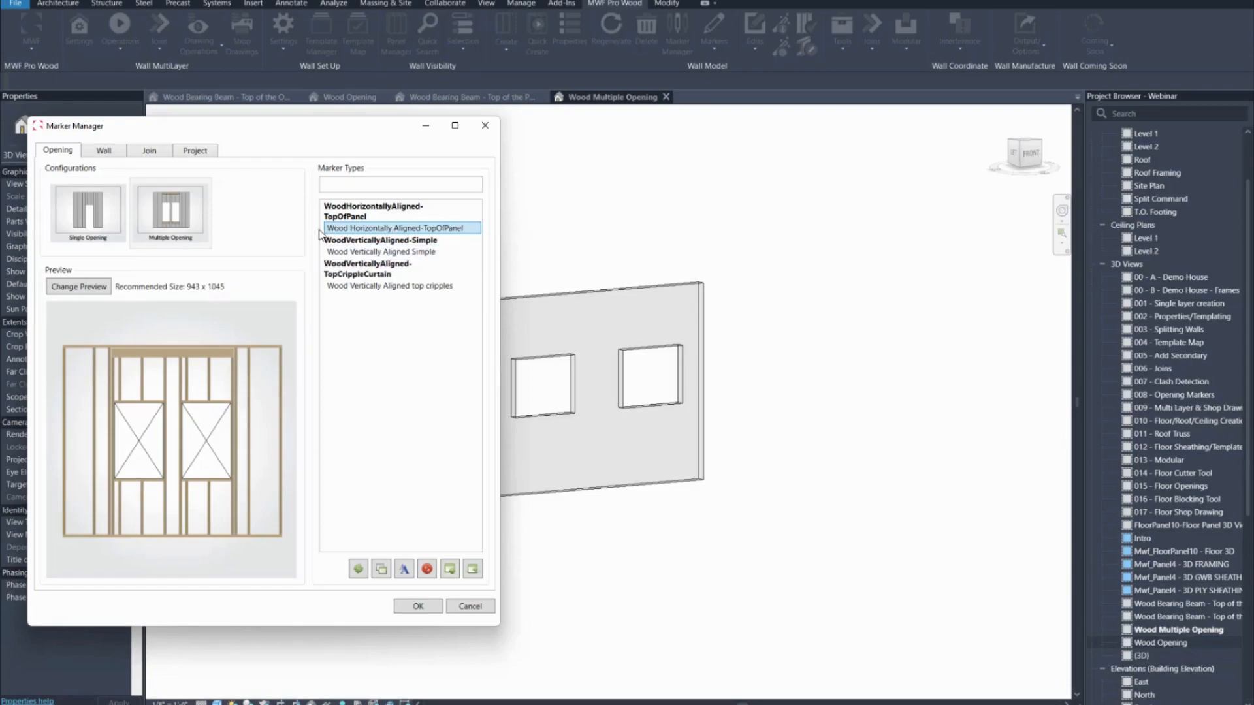
# - Open the settings of the Wood Horizontally Aligned-TopOfPanel type and set the bearing header alignment to Center
pyautogui.doubleClick(399, 232)
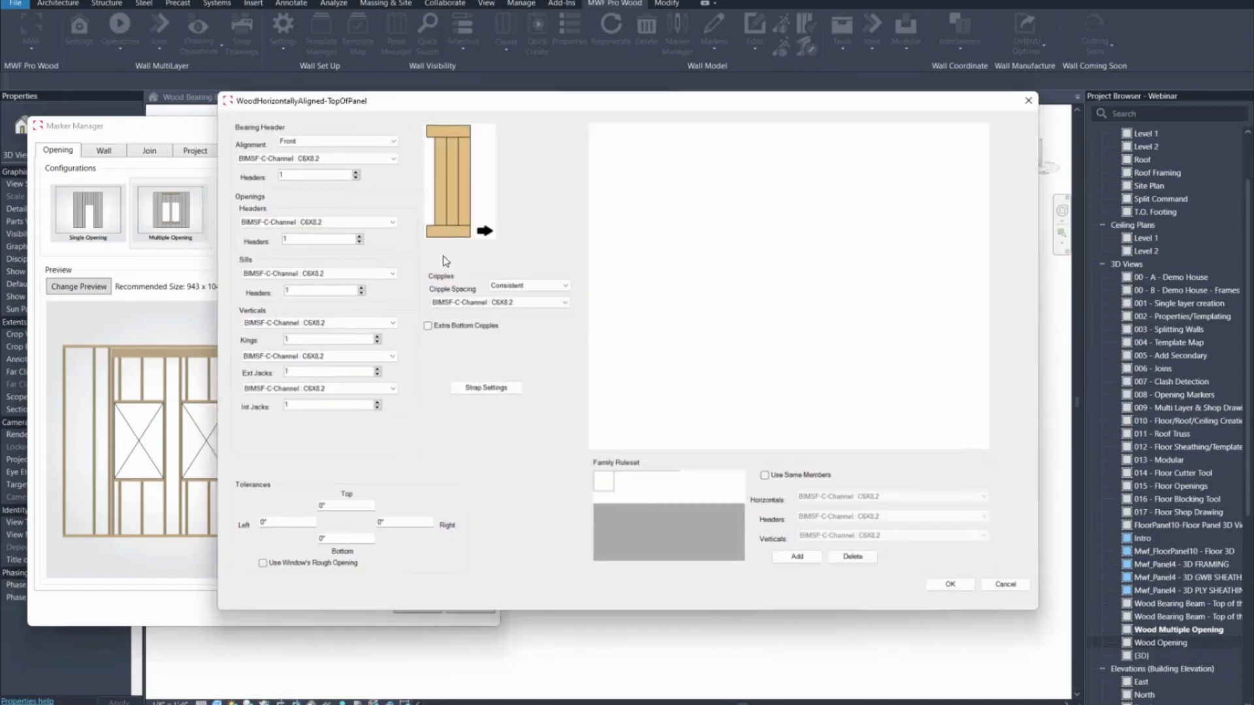
pyautogui.moveTo(425, 106)
pyautogui.mouseDown()
pyautogui.moveTo(414, 249)
pyautogui.moveTo(386, 243)
pyautogui.moveTo(375, 160)
pyautogui.moveTo(351, 128)
pyautogui.mouseUp()
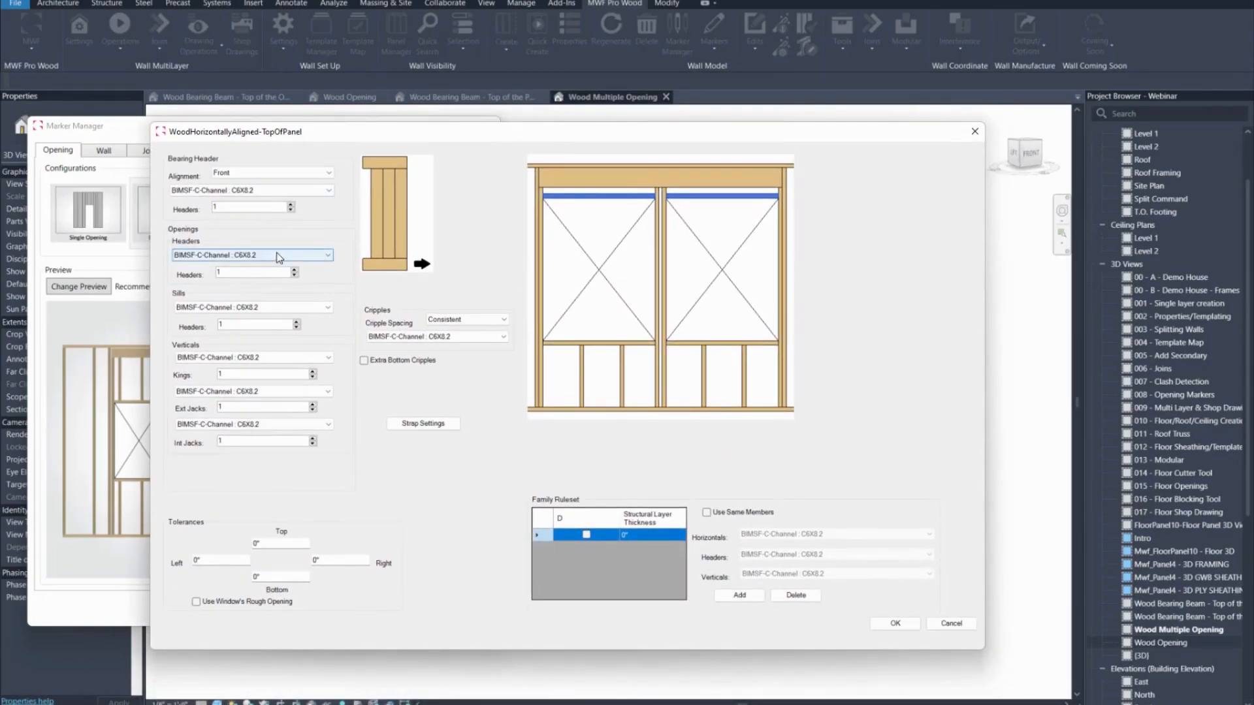
pyautogui.click(248, 171)
pyautogui.click(248, 171)
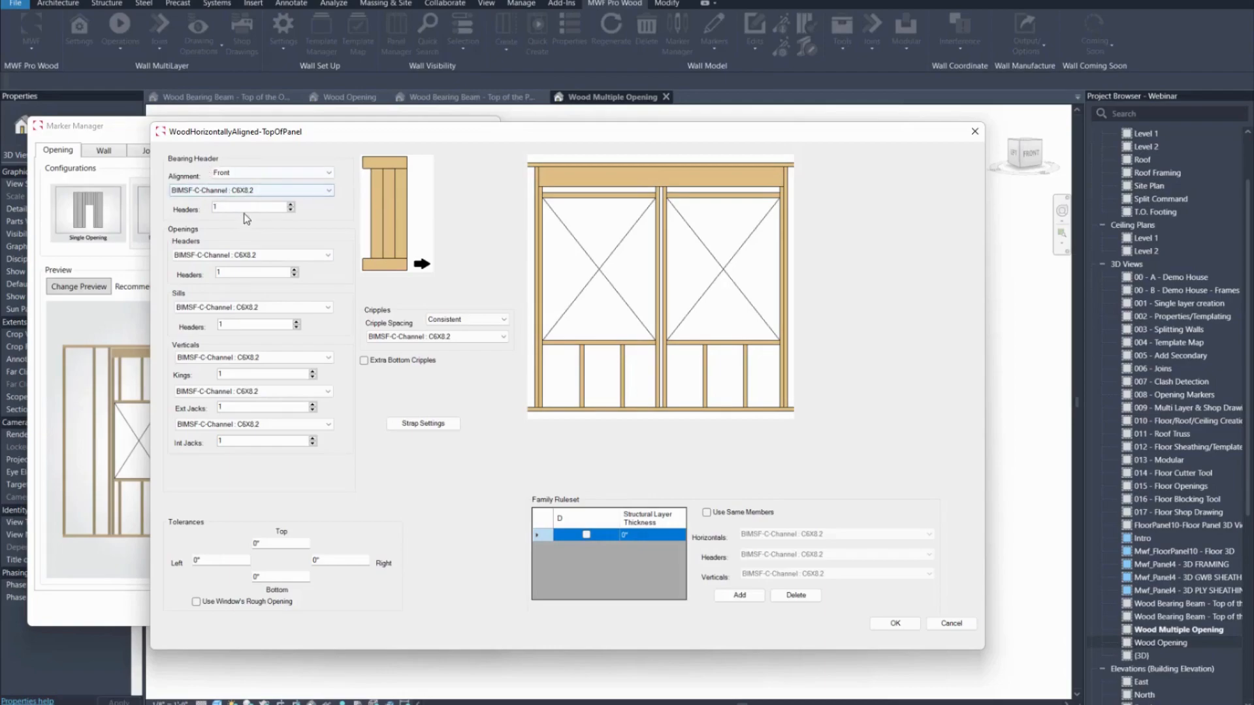
pyautogui.click(236, 174)
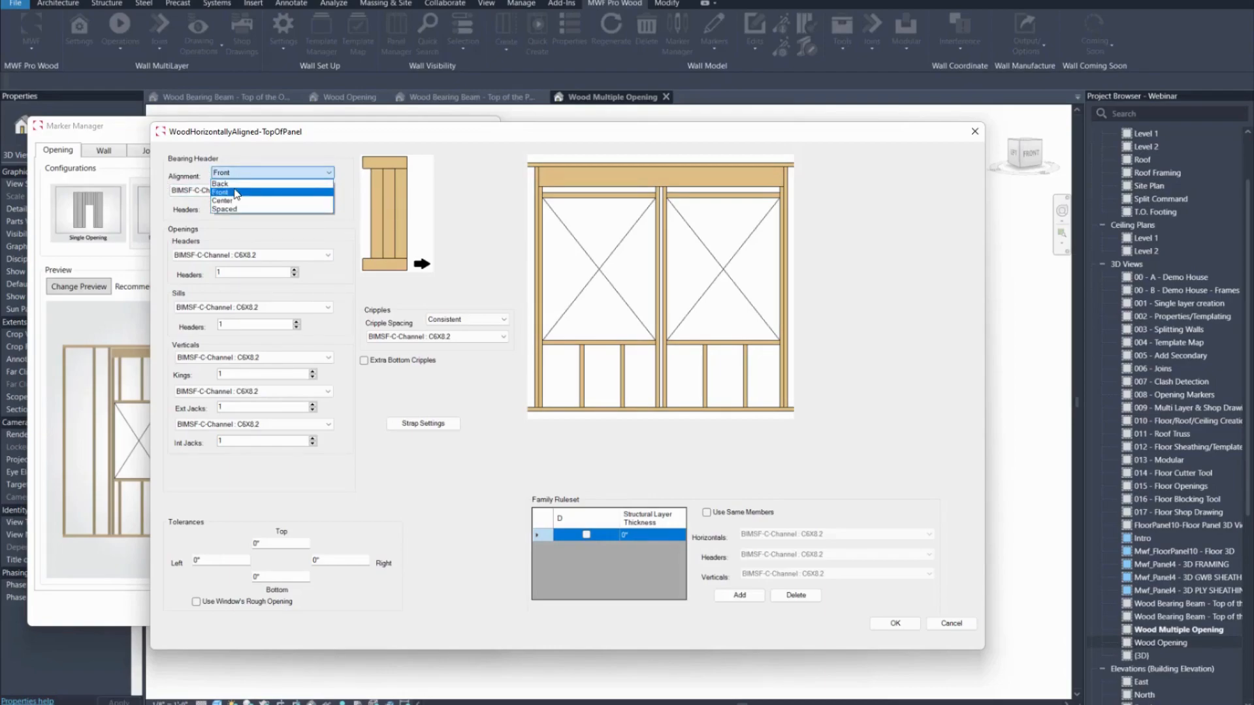
pyautogui.click(237, 193)
pyautogui.click(241, 173)
pyautogui.click(242, 173)
pyautogui.click(242, 172)
pyautogui.click(225, 201)
pyautogui.click(252, 173)
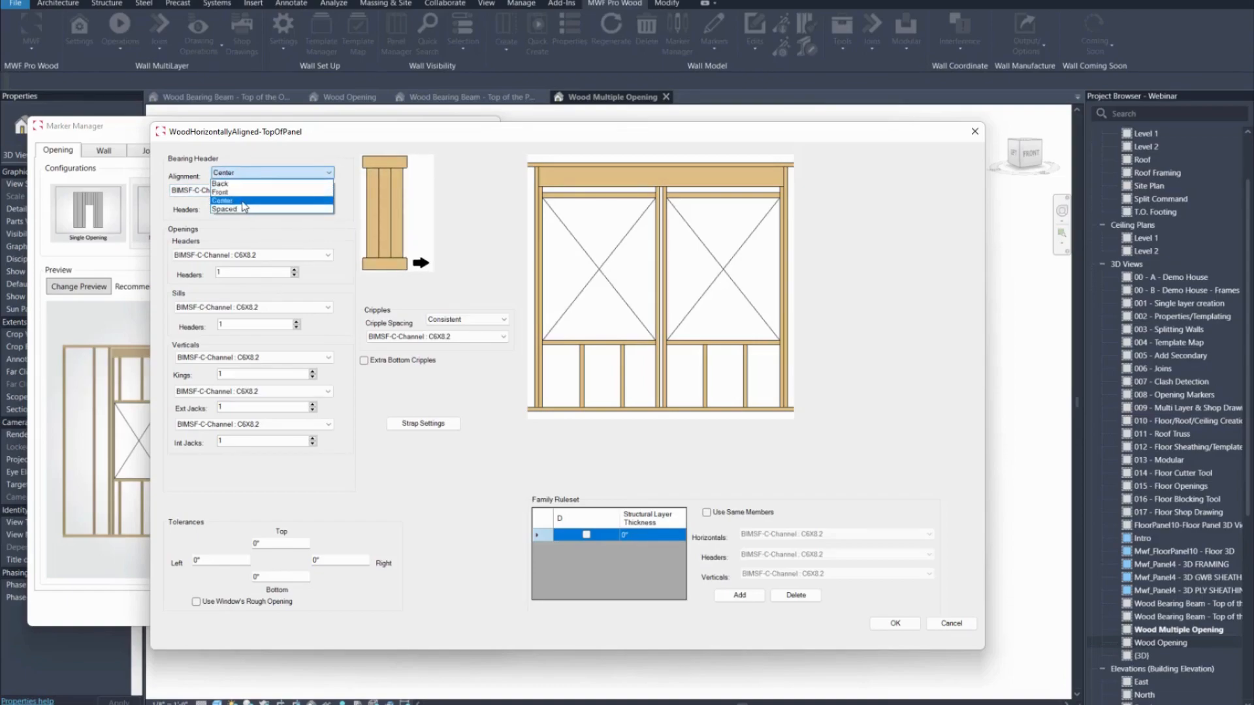
pyautogui.click(243, 208)
pyautogui.click(234, 174)
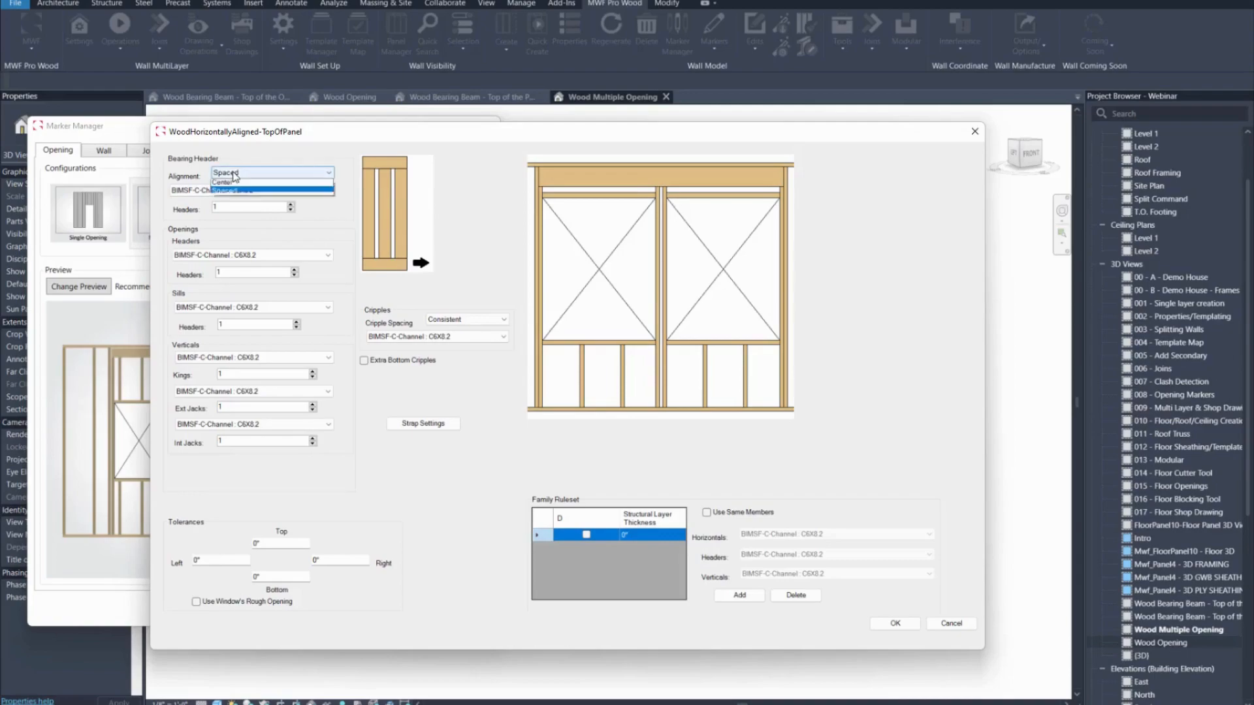
pyautogui.click(235, 200)
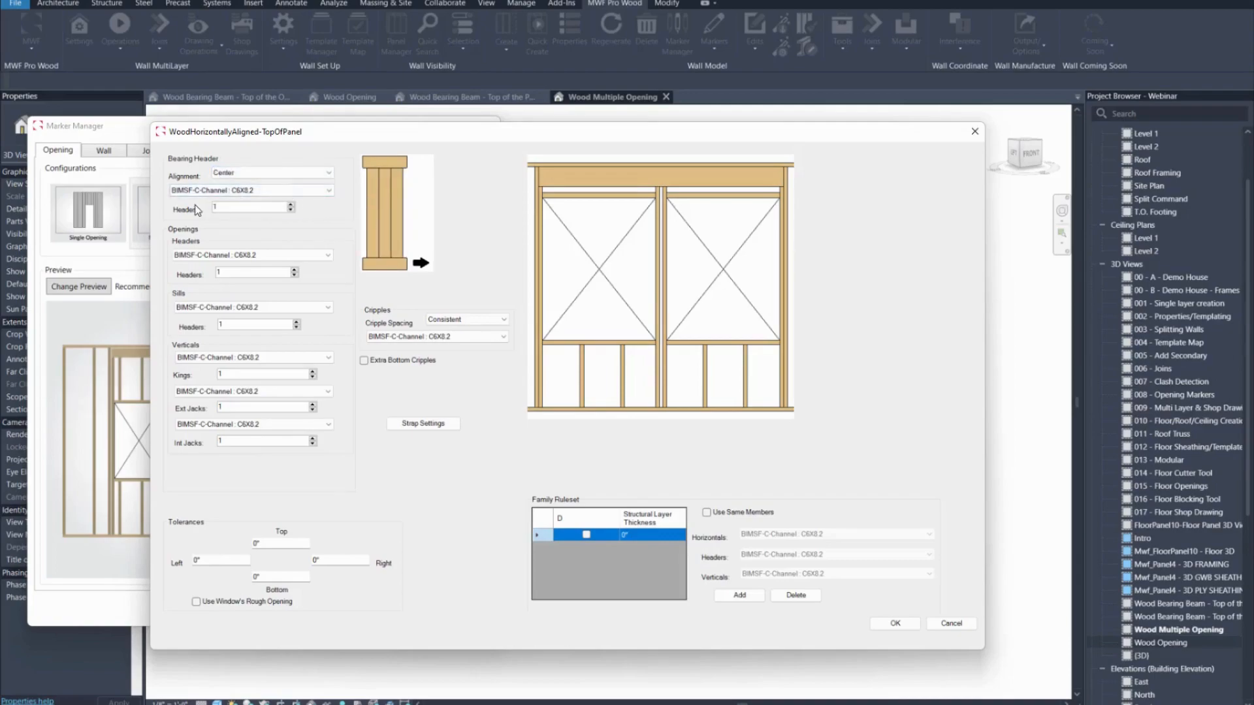
# - Set the bearing header member to BIMSF-Dimension Lumber : 2x6 with 3 headers
pyautogui.click(218, 191)
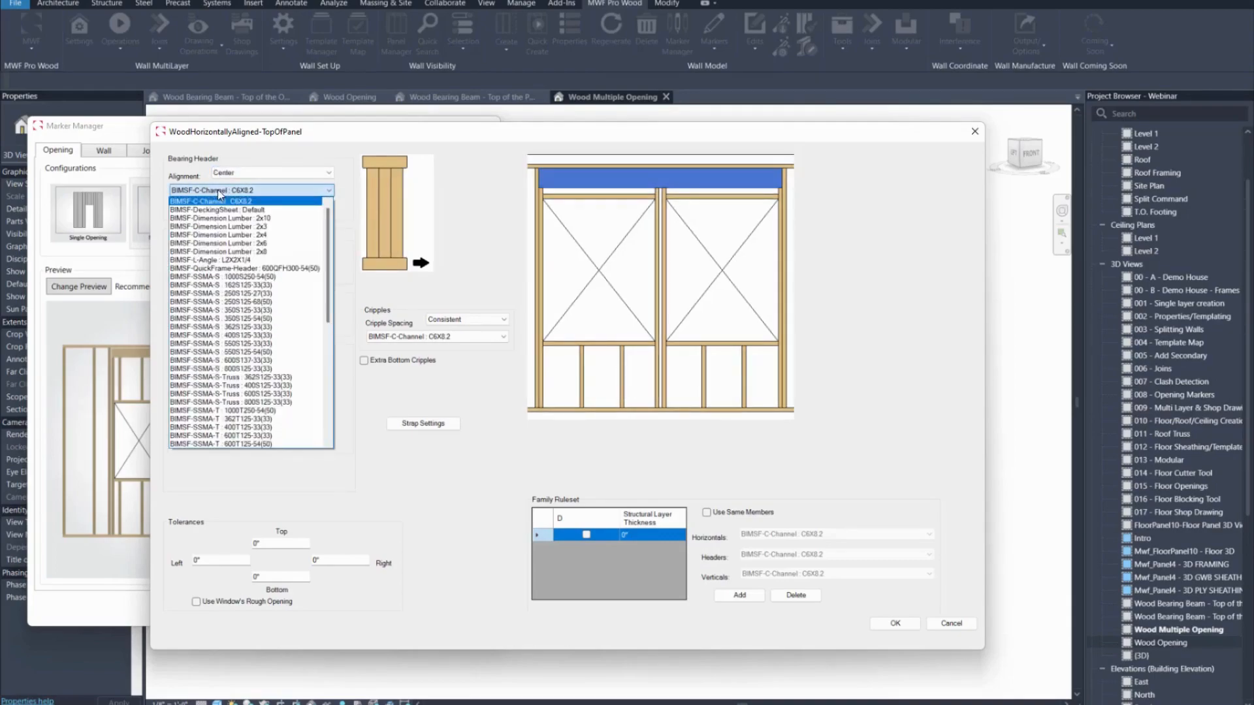
pyautogui.click(280, 244)
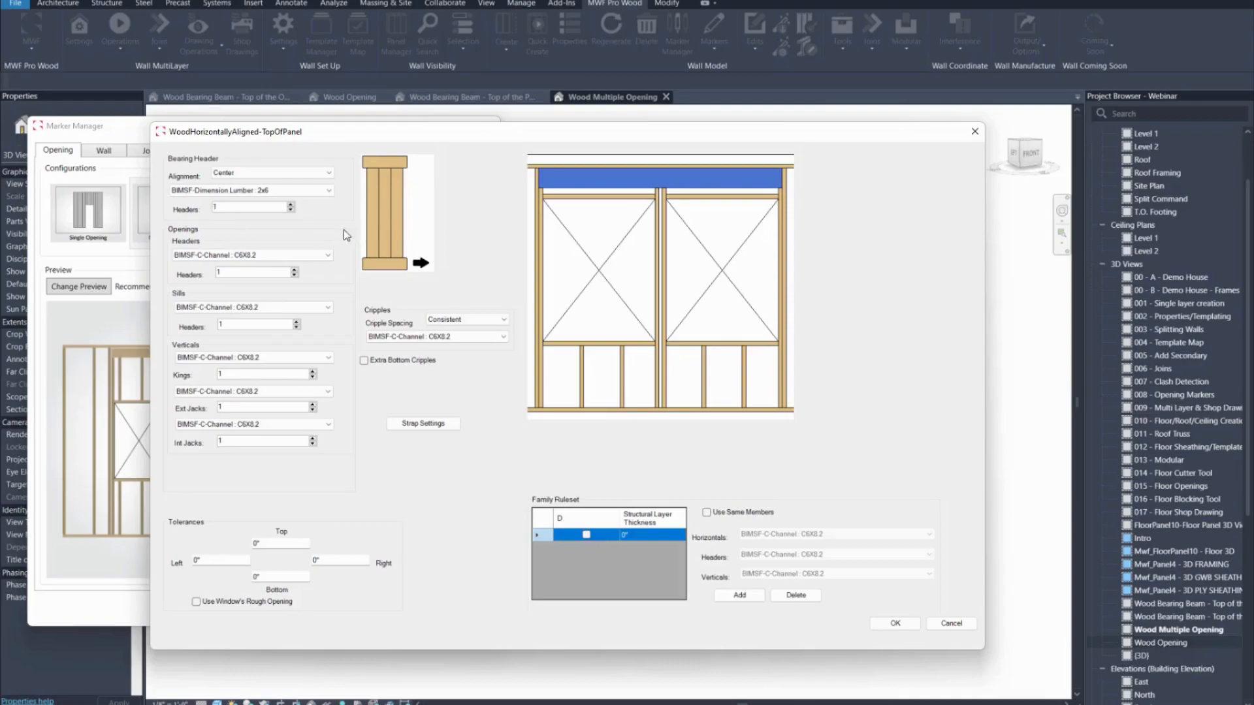
pyautogui.doubleClick(293, 204)
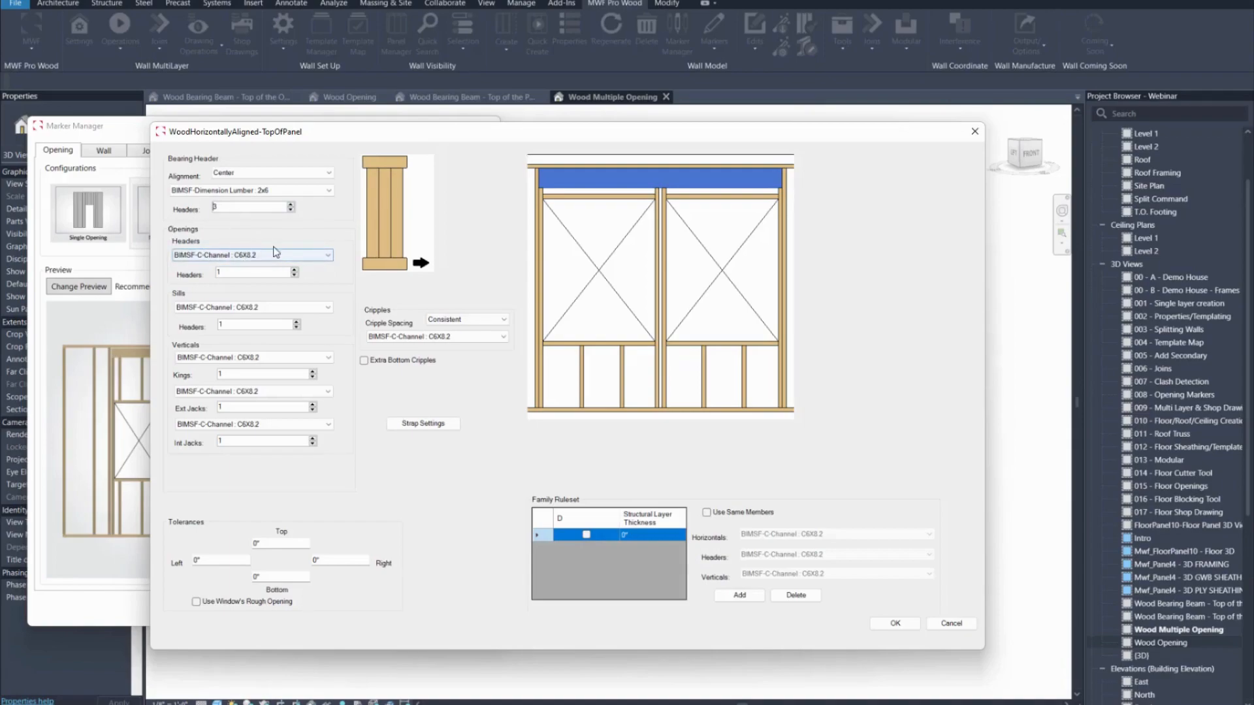
# - Set the members of the opening headers and sills to BIMSF-Dimension Lumber : 2x6
pyautogui.click(306, 257)
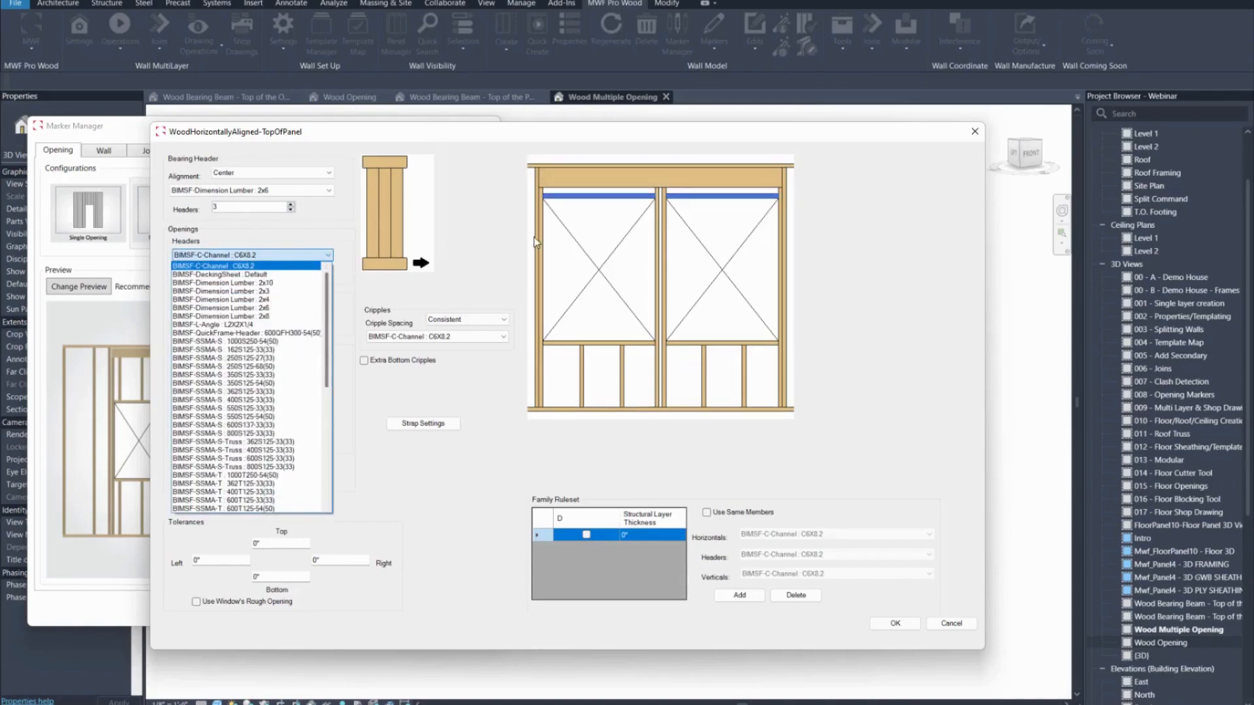
pyautogui.click(280, 307)
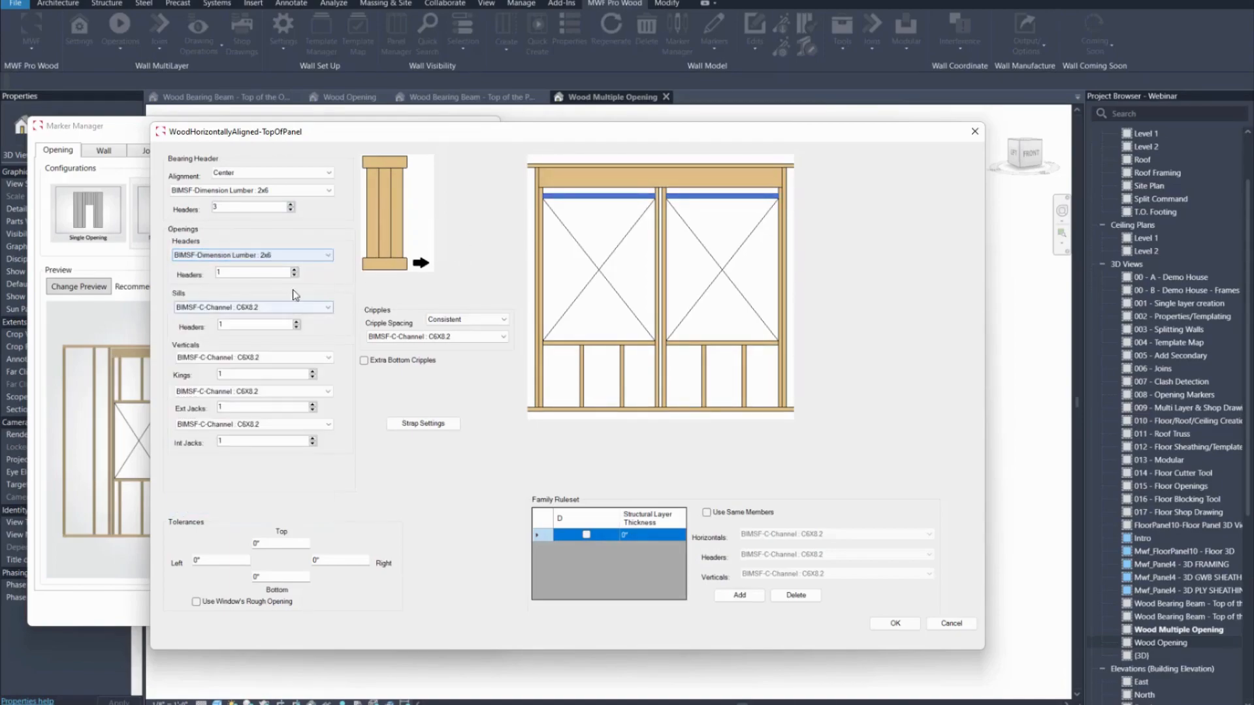
pyautogui.click(308, 258)
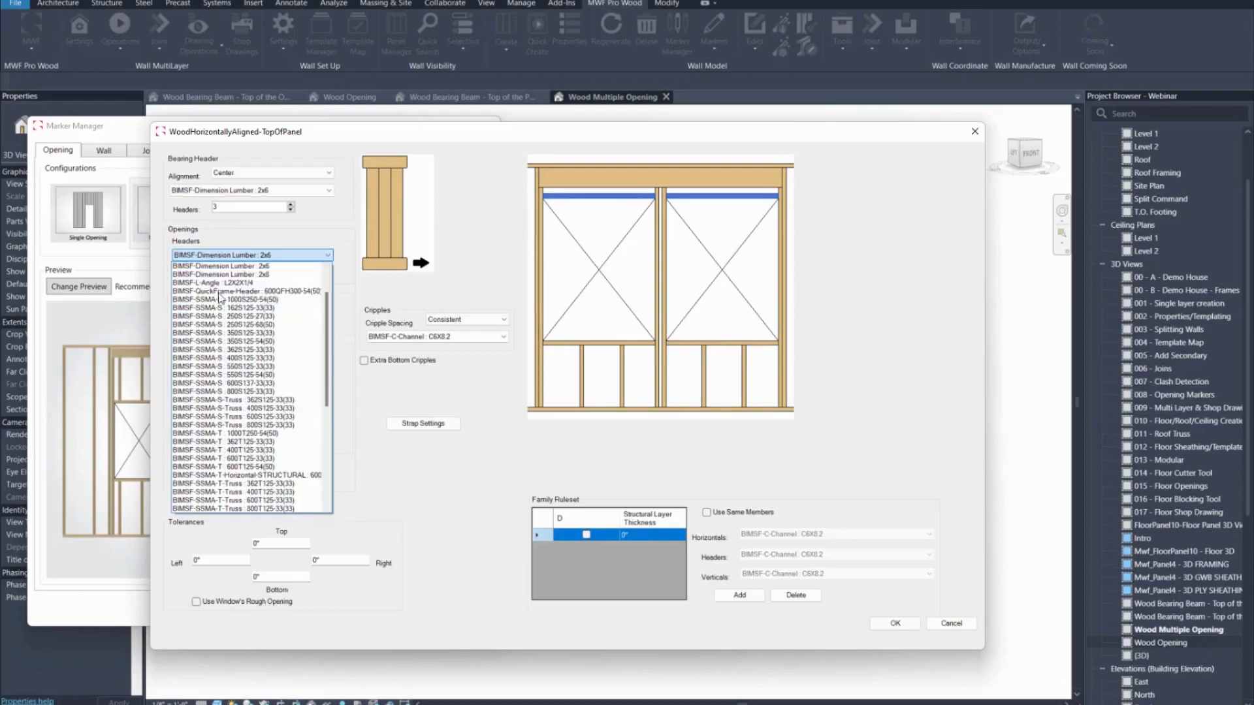
pyautogui.click(277, 266)
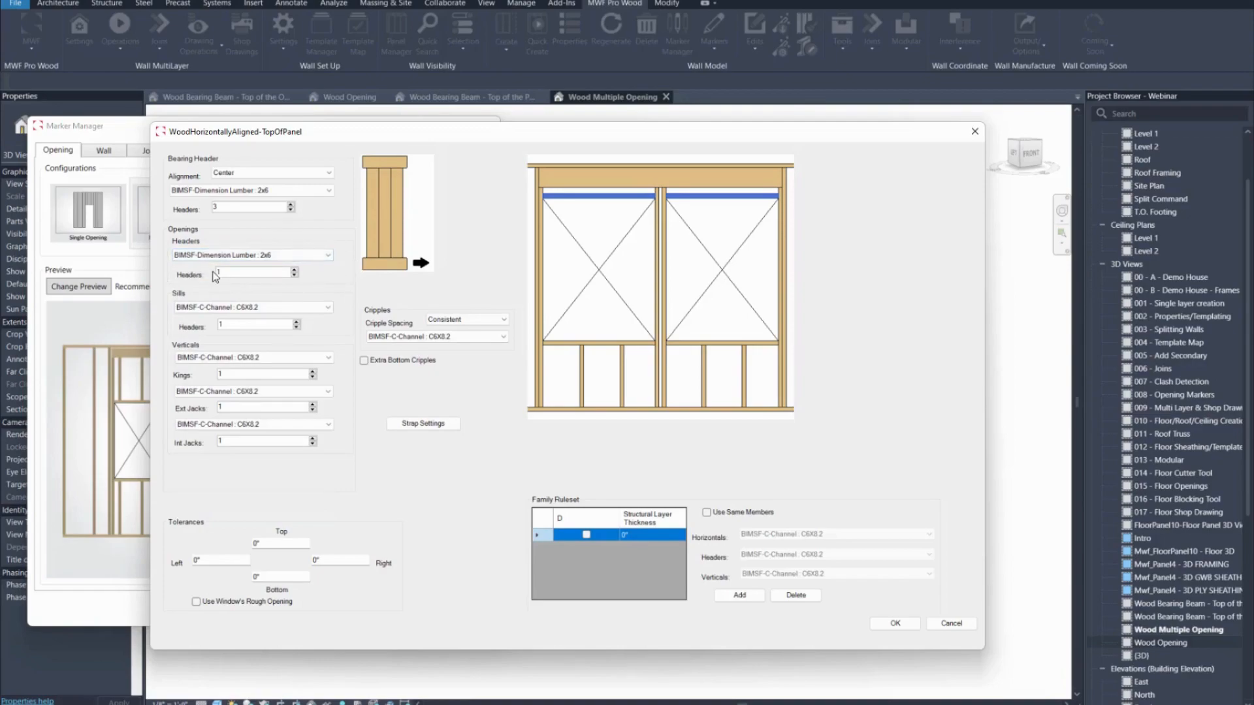
pyautogui.click(287, 307)
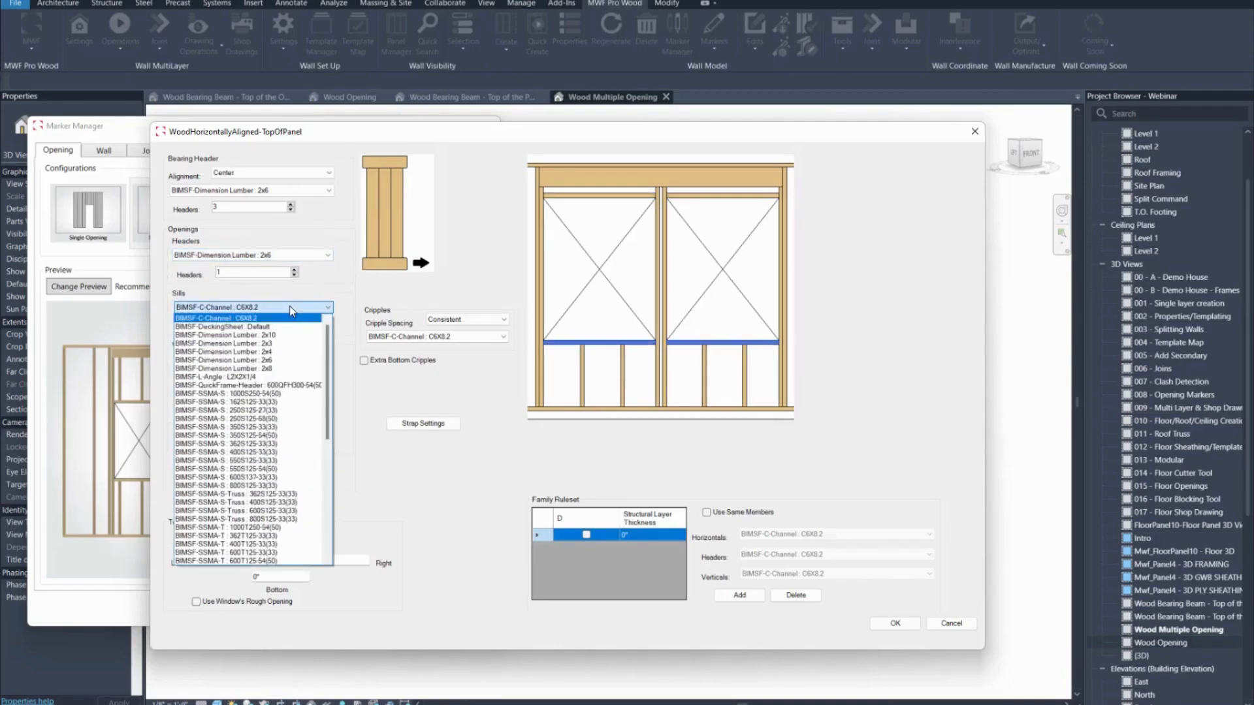
pyautogui.click(284, 363)
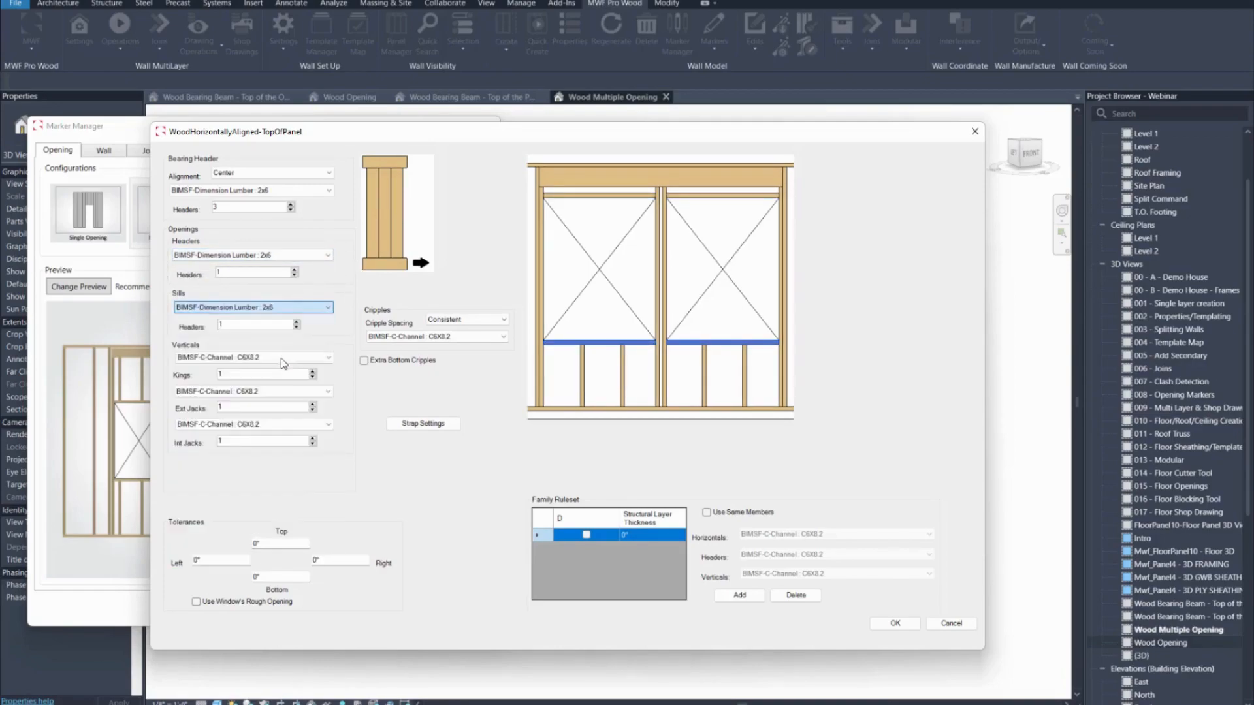
# - Set the vertical members for the kings, exterior jacks and interior jacks to BIMSF-Dimension Lumber : 2x6
pyautogui.click(238, 358)
pyautogui.click(258, 410)
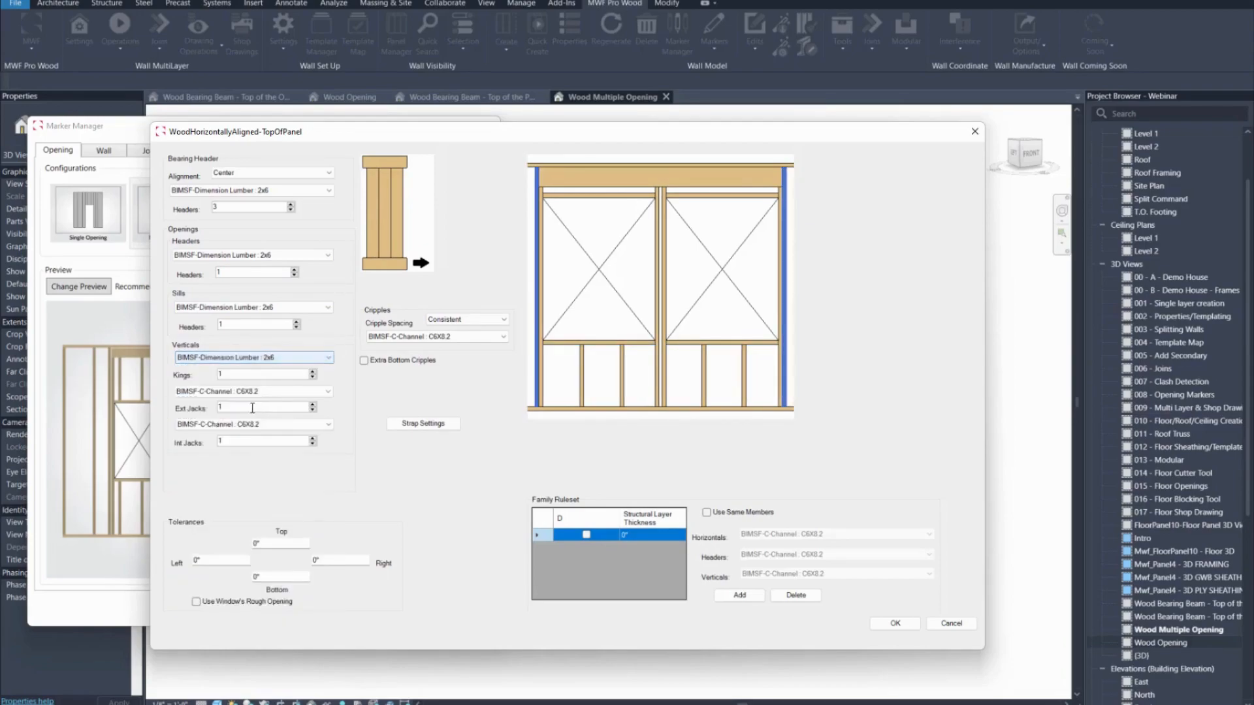
pyautogui.click(203, 391)
pyautogui.click(224, 444)
pyautogui.click(218, 424)
pyautogui.click(256, 476)
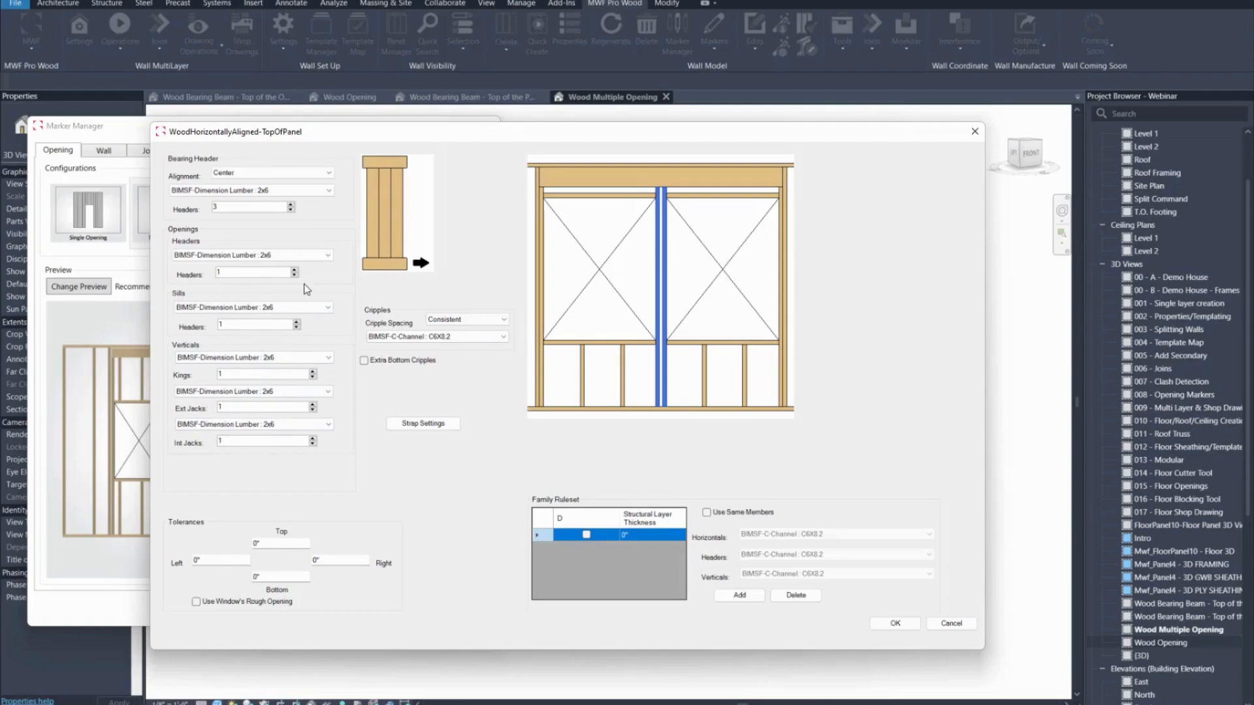
# - Configure the cripples with Consistent spacing, BIMSF-Dimension Lumber : 2x6 members and extra bottom cripples
pyautogui.click(454, 322)
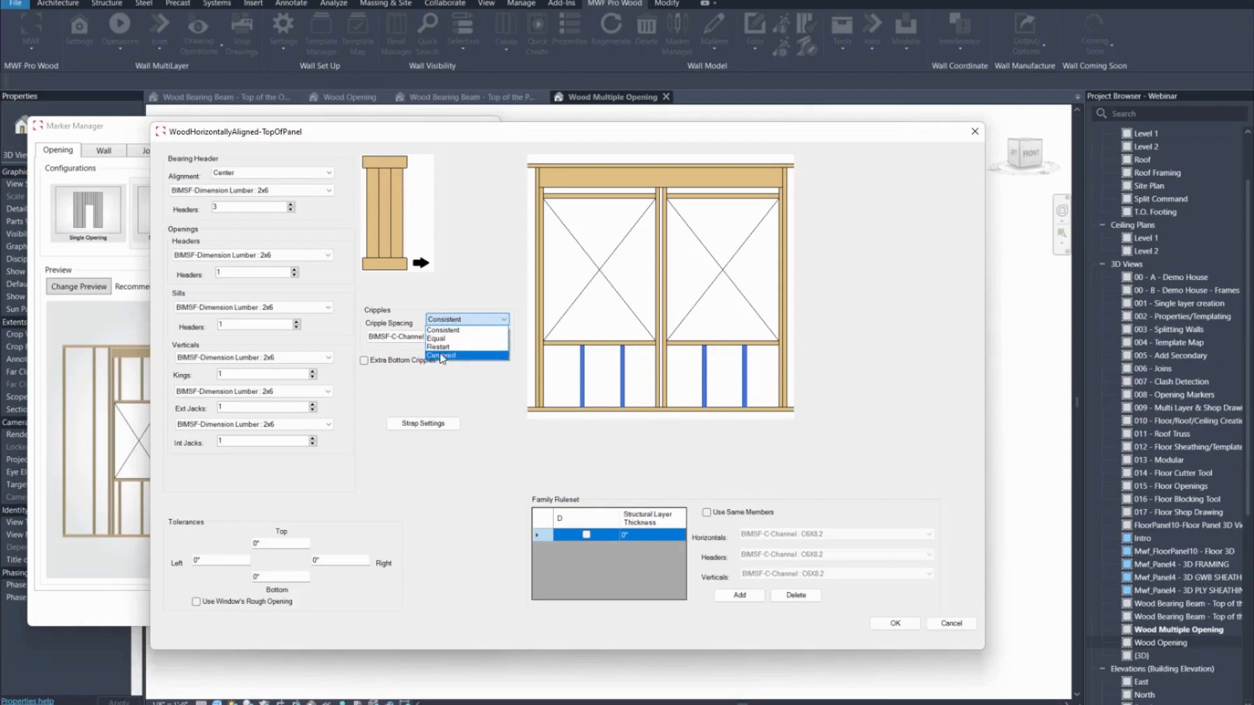
pyautogui.click(457, 329)
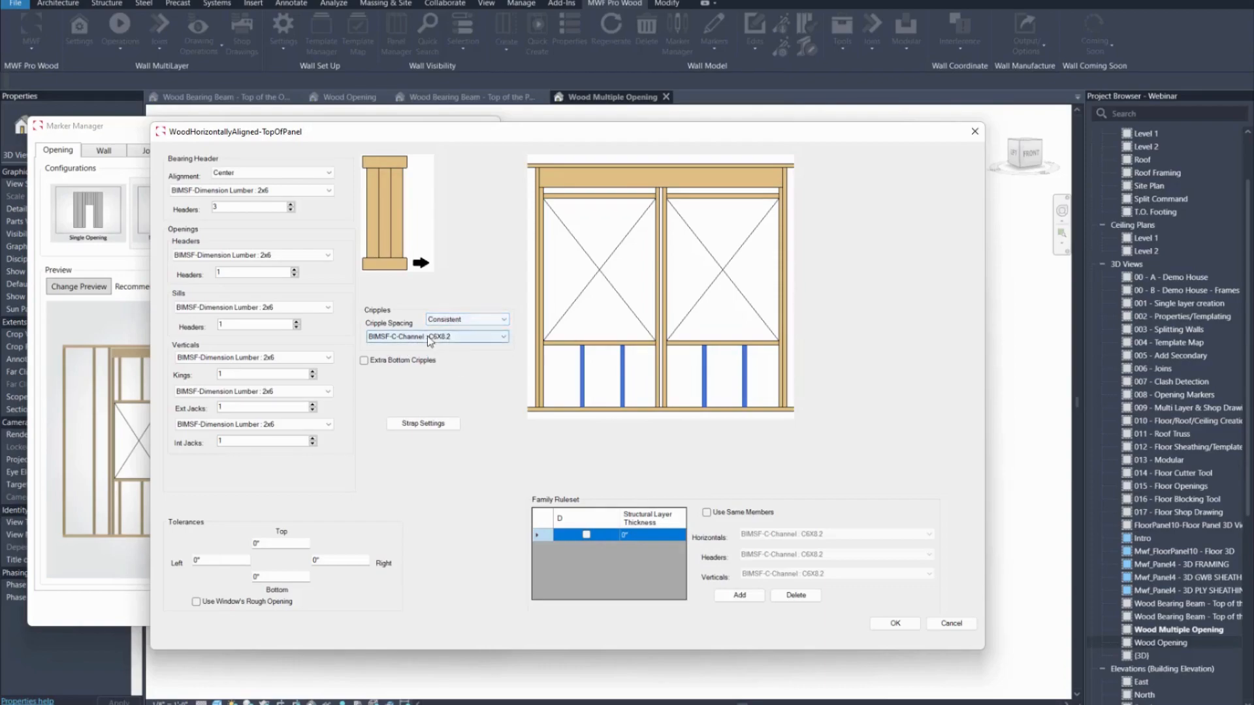
pyautogui.click(437, 338)
pyautogui.click(450, 389)
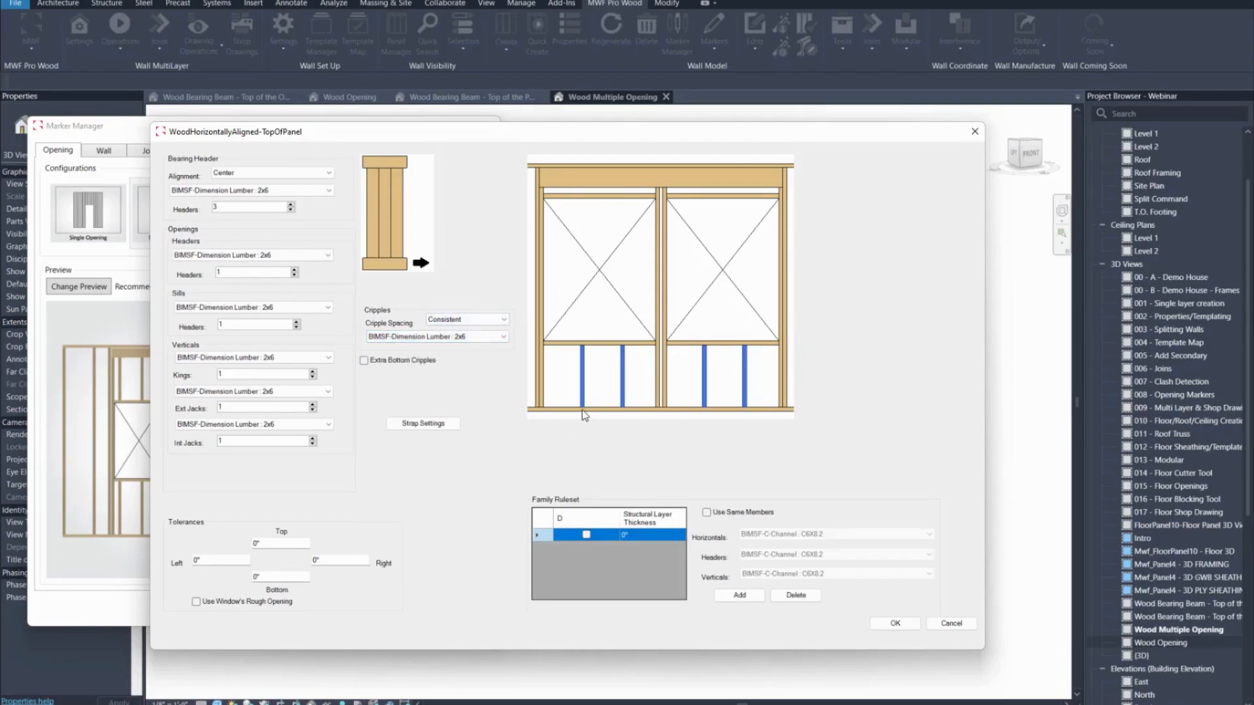
pyautogui.click(398, 360)
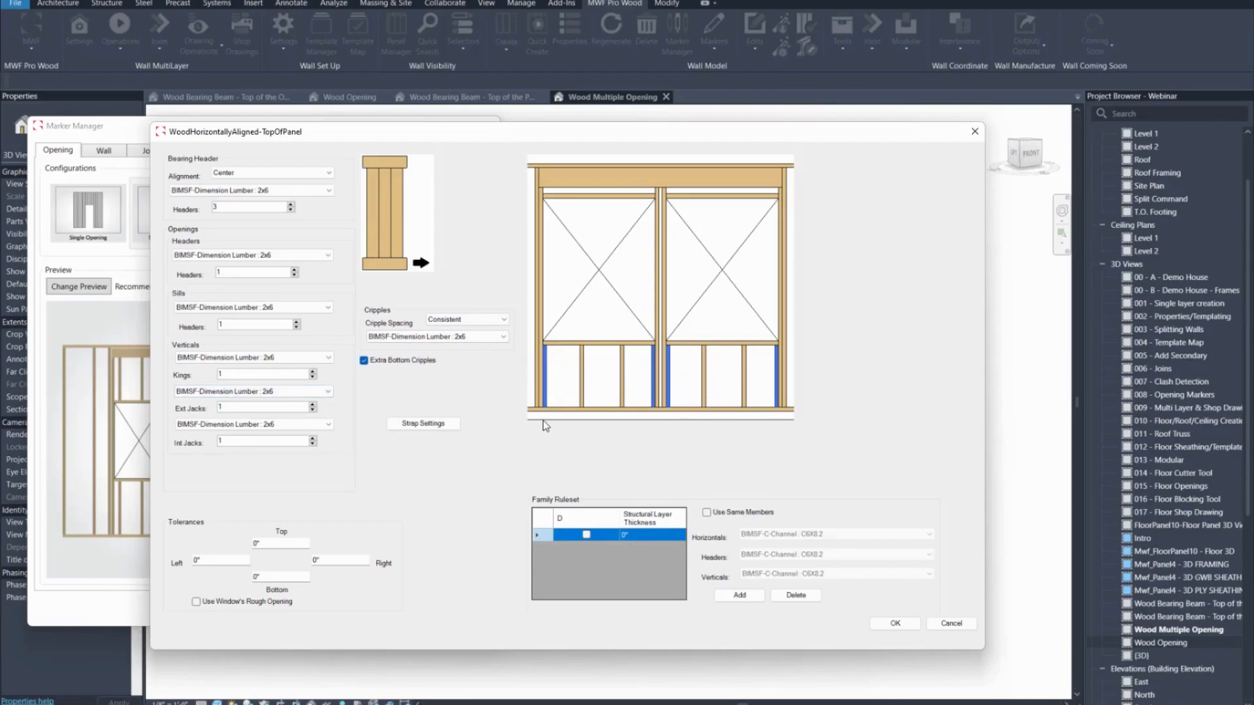
# - Preview the options enabled by Place Opening Straps and by Use Same Members, leaving both turned off
pyautogui.click(444, 424)
pyautogui.moveTo(230, 78); pyautogui.dragTo(401, 150)
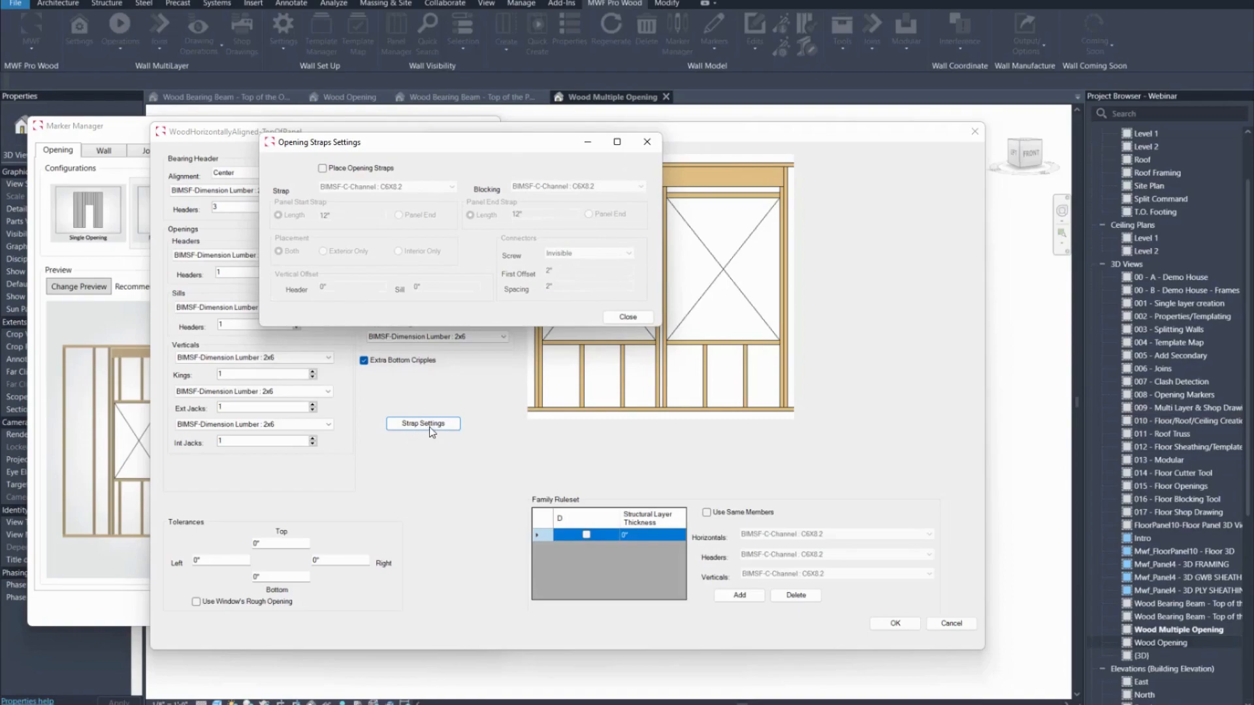
pyautogui.click(333, 169)
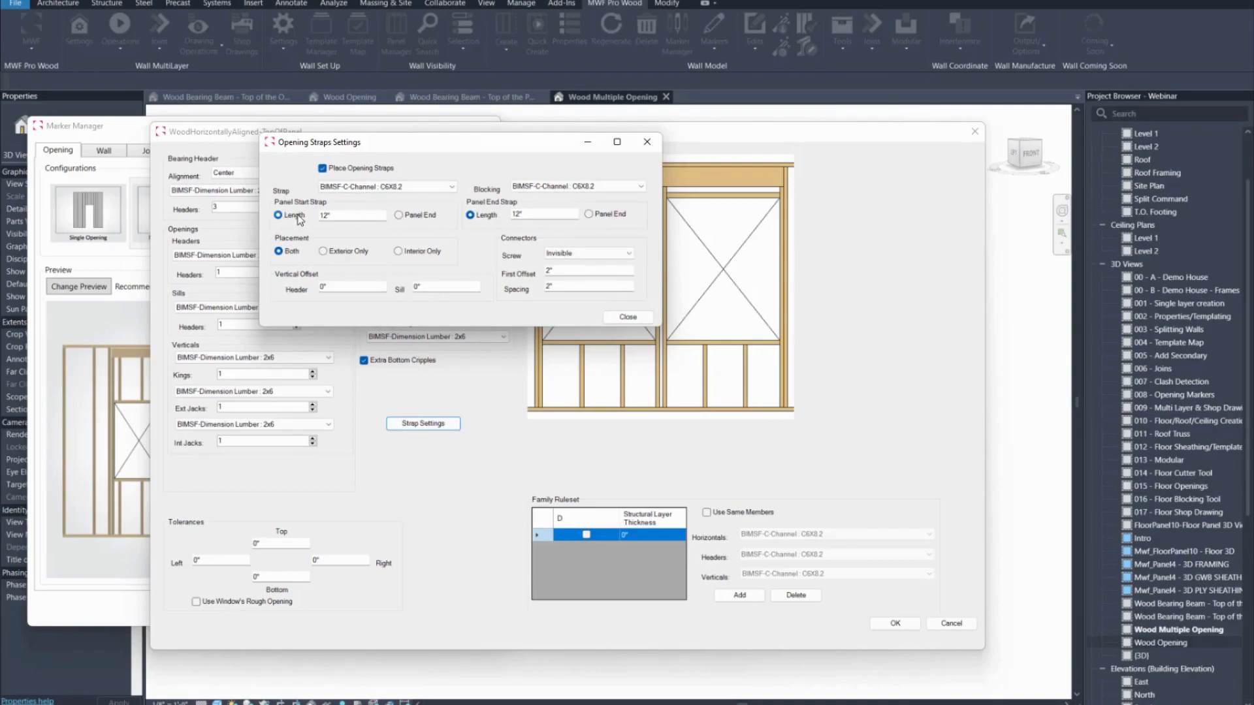
pyautogui.click(324, 188)
pyautogui.click(431, 186)
pyautogui.click(532, 187)
pyautogui.click(322, 167)
pyautogui.click(628, 317)
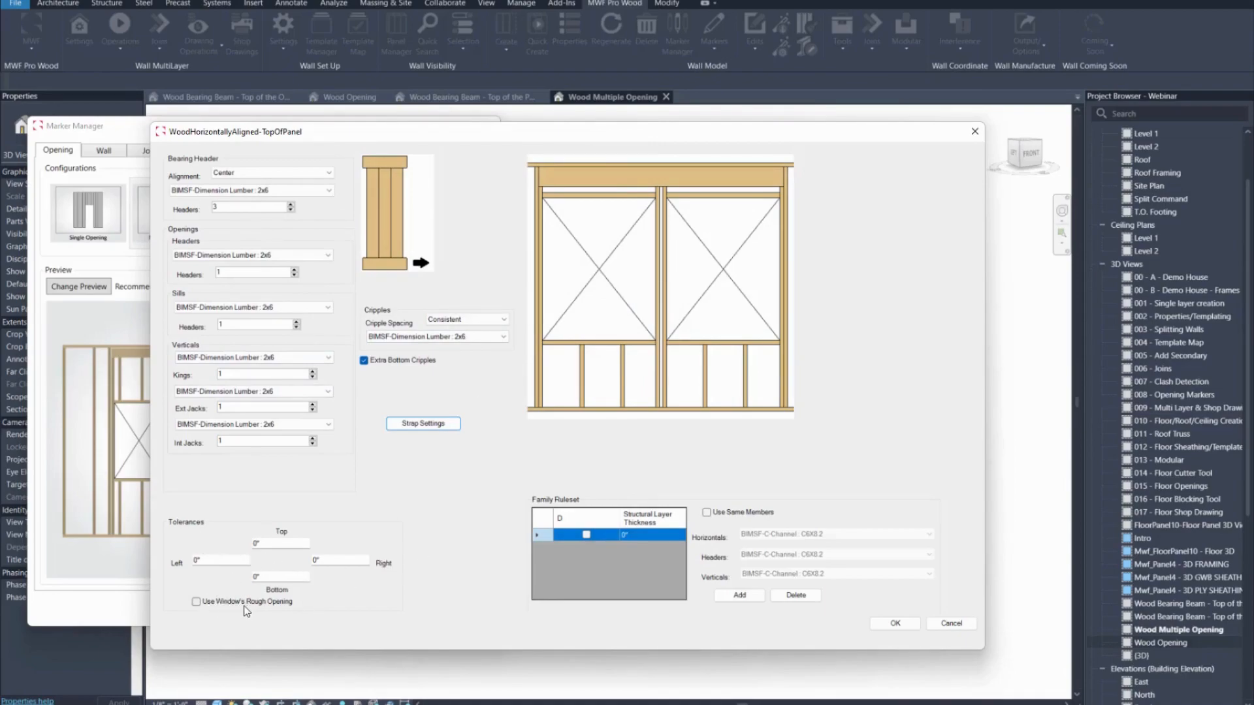
pyautogui.click(739, 515)
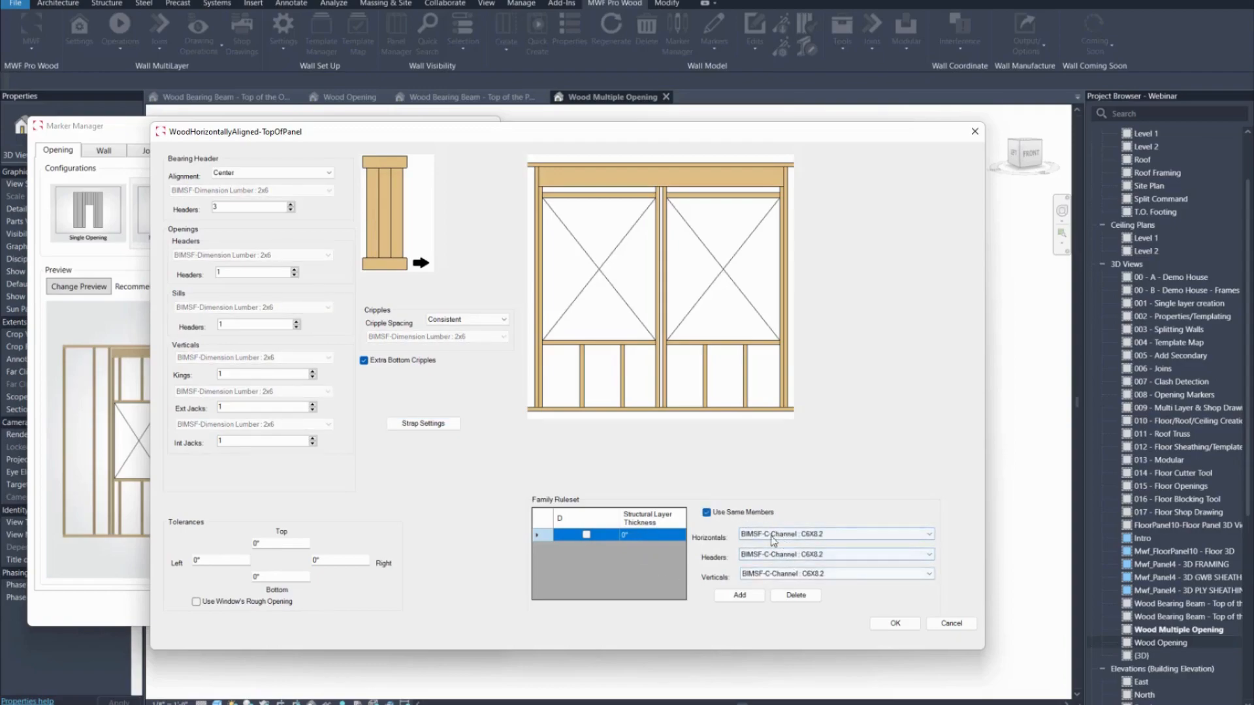
pyautogui.click(706, 513)
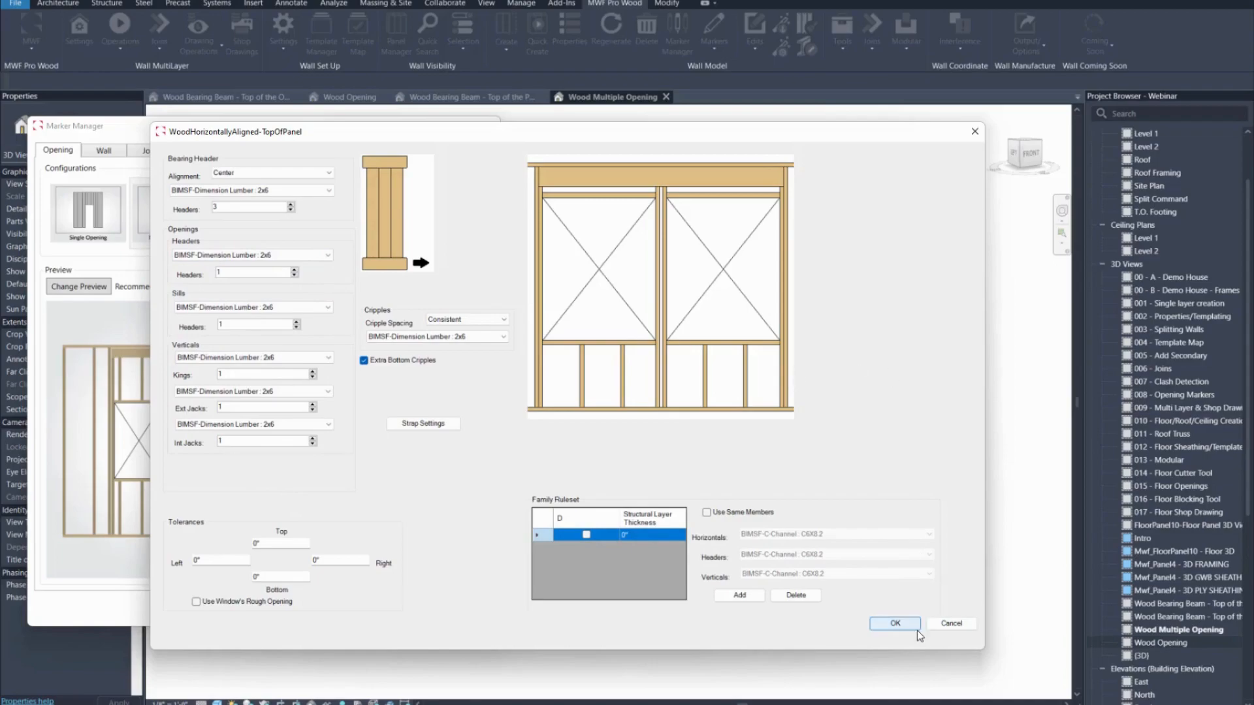
# - Accept the Wood Horizontally Aligned-TopOfPanel marker settings and close the Marker Manager
pyautogui.click(893, 624)
pyautogui.click(640, 388)
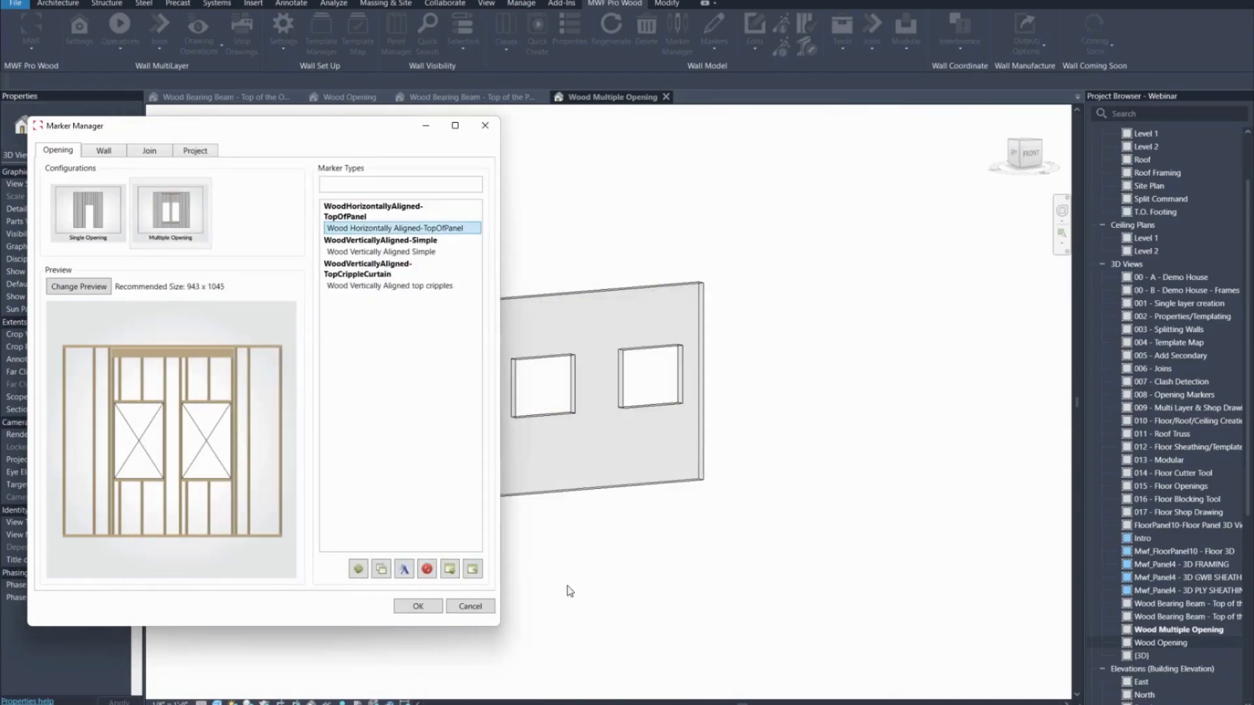
pyautogui.click(407, 607)
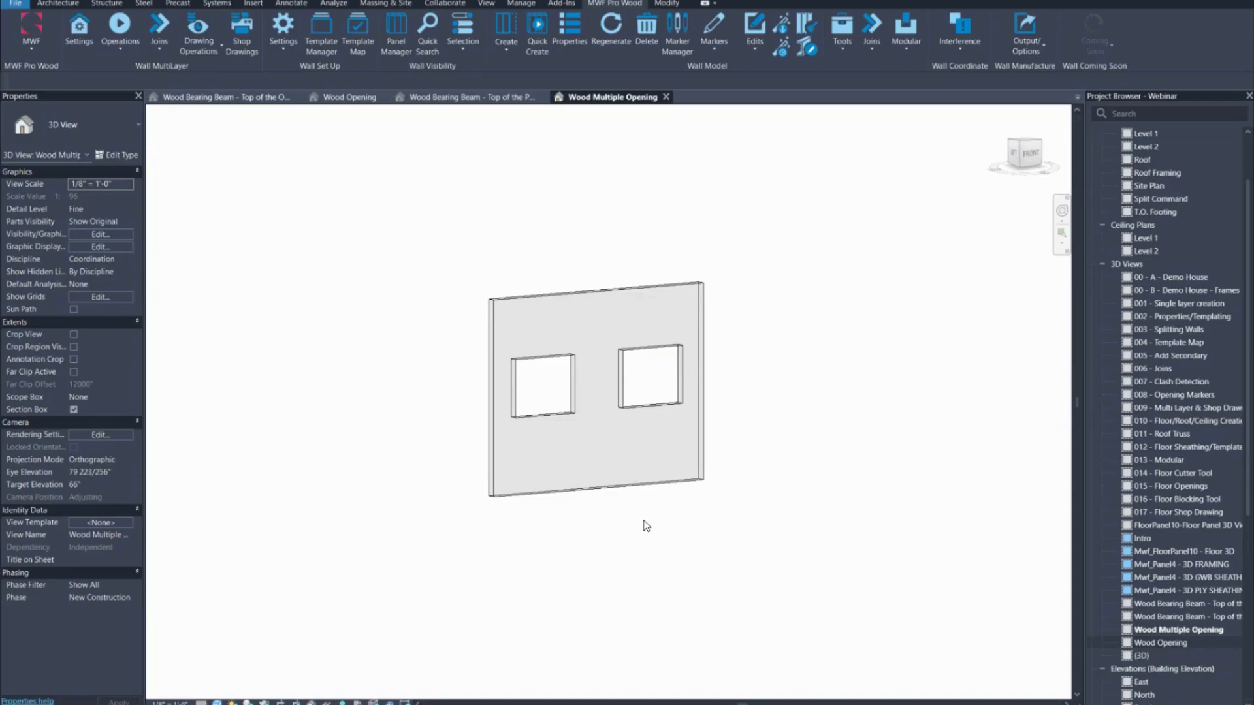
# - Apply the Wood Horizontally Aligned-TopOfPanel opening framing type to both window openings in the wall
pyautogui.click(554, 360)
pyautogui.keyDown('ctrl'); pyautogui.click(655, 351); pyautogui.keyUp('ctrl')
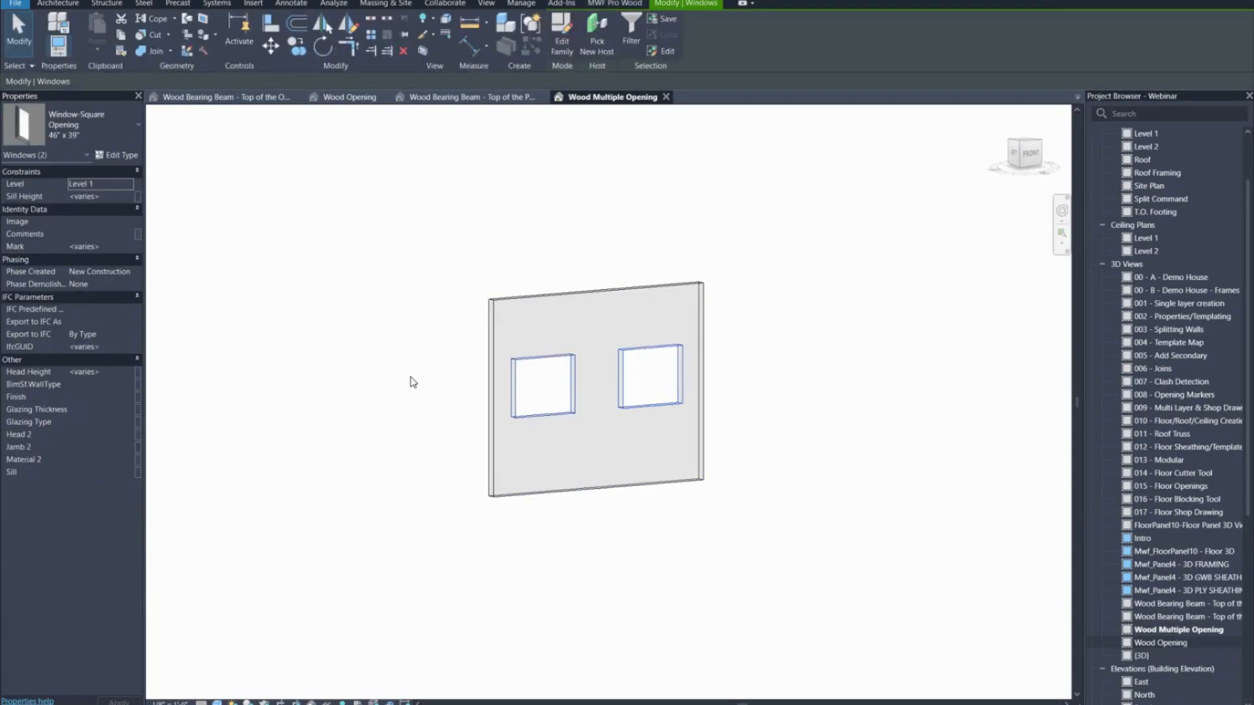
pyautogui.click(614, 3)
pyautogui.click(714, 46)
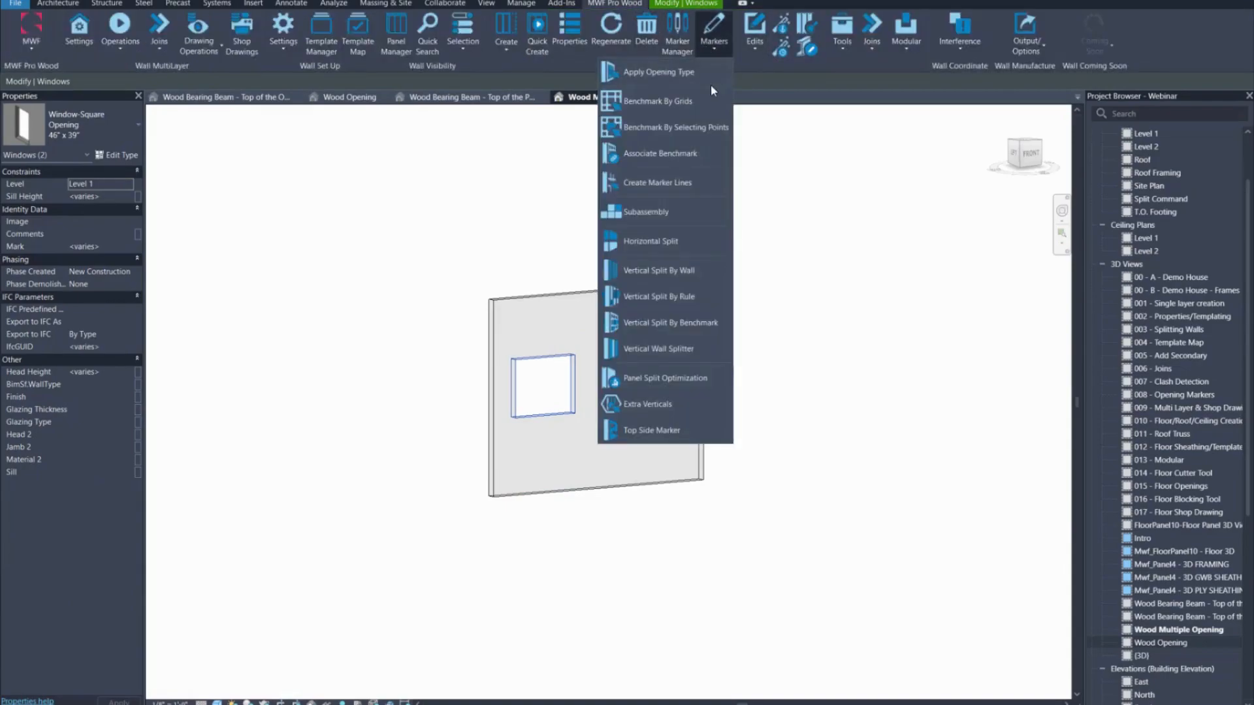
pyautogui.click(561, 279)
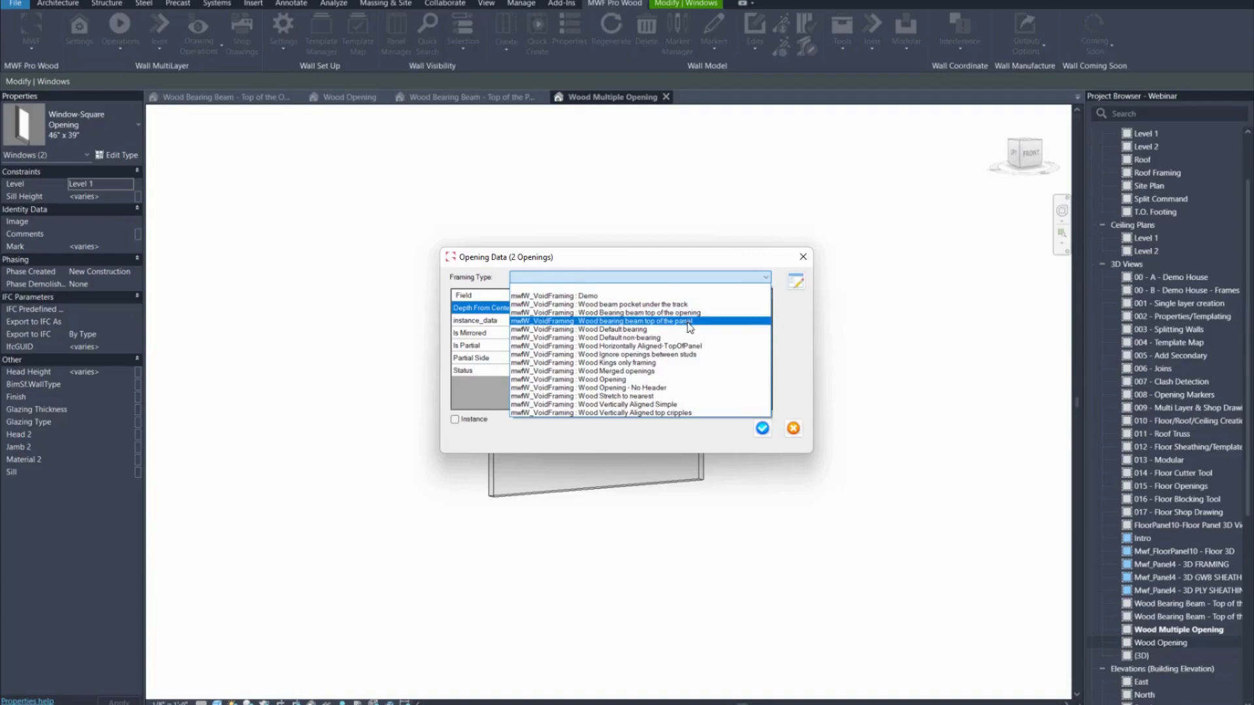
pyautogui.click(694, 347)
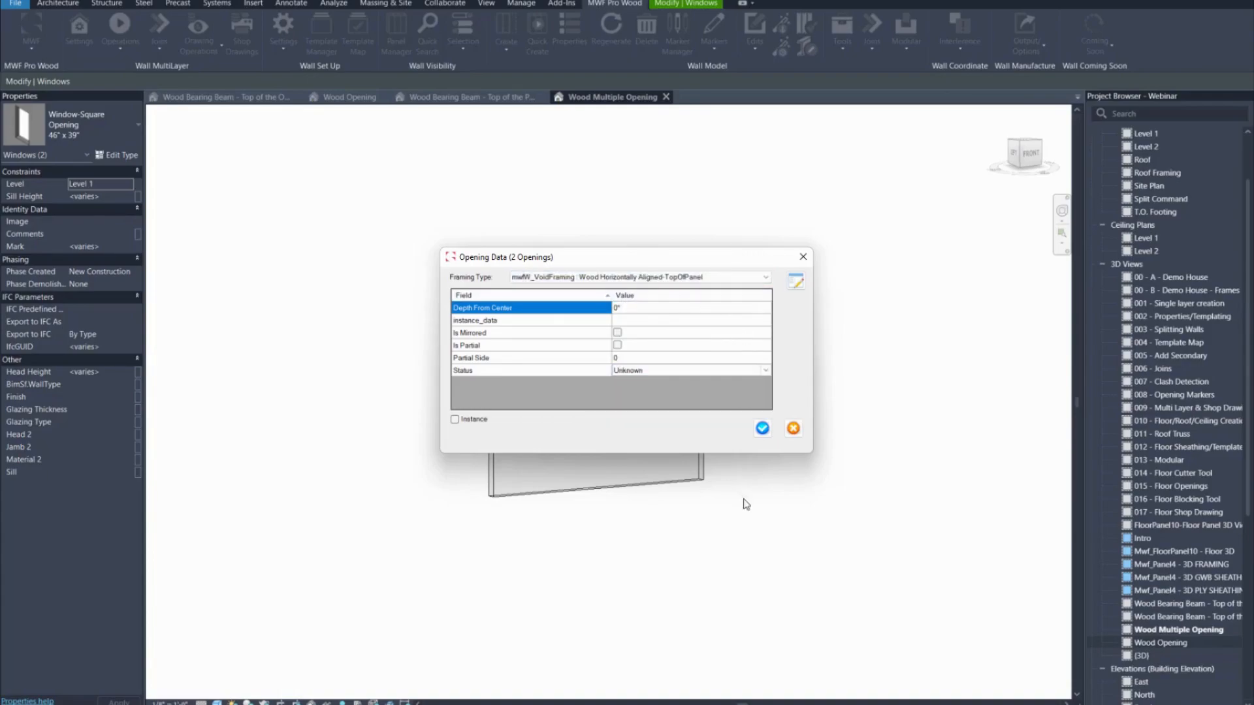
pyautogui.click(762, 429)
# - Create a framed panel from the wall after checking the Wood template in the Default template folder
pyautogui.click(539, 303)
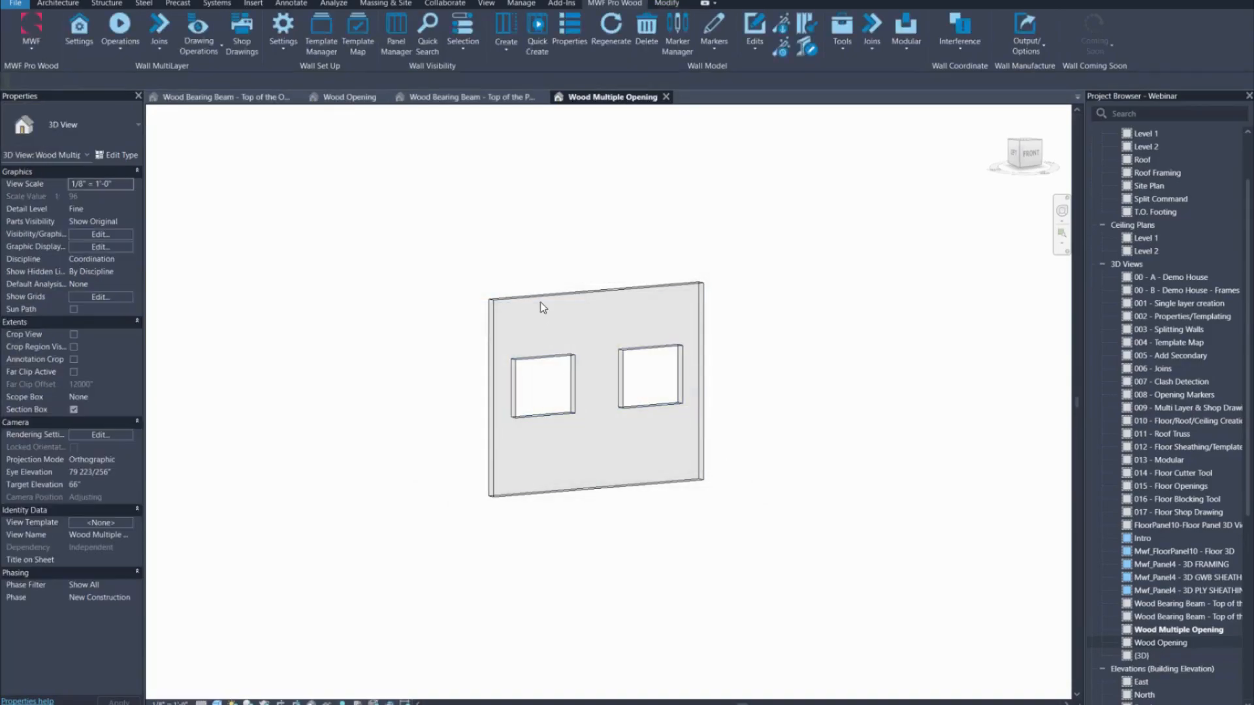
pyautogui.click(614, 4)
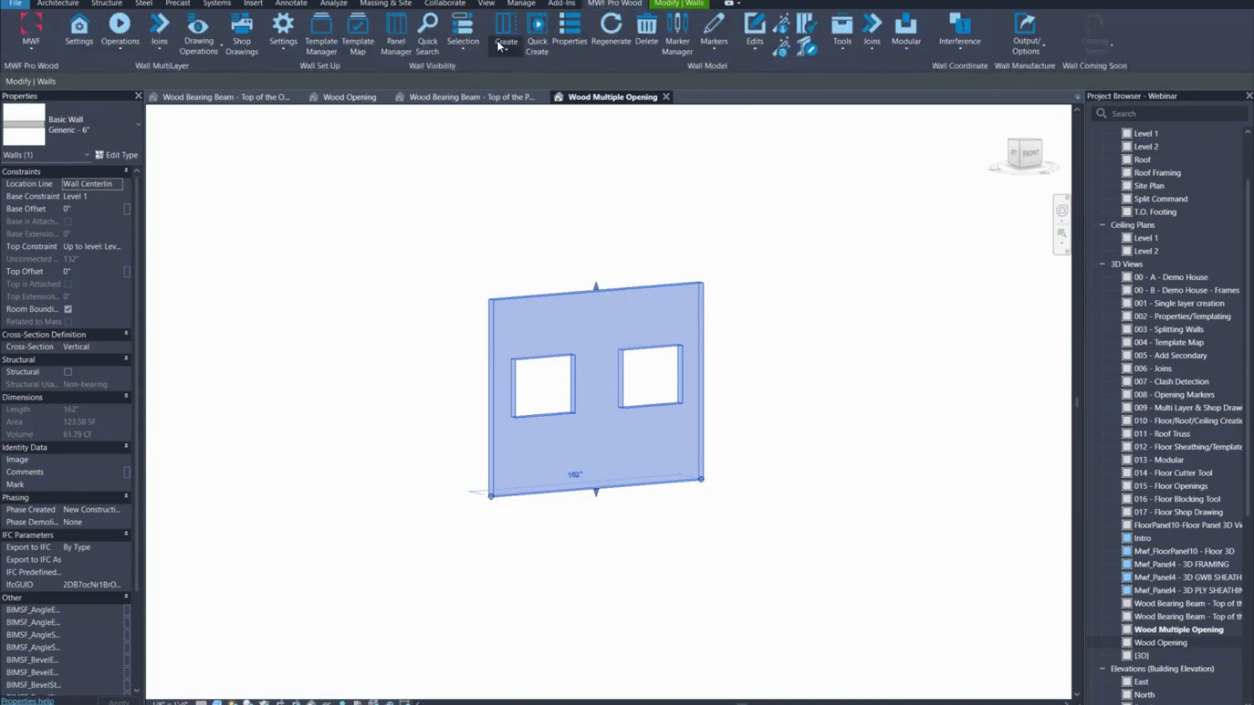
pyautogui.click(508, 44)
pyautogui.click(607, 499)
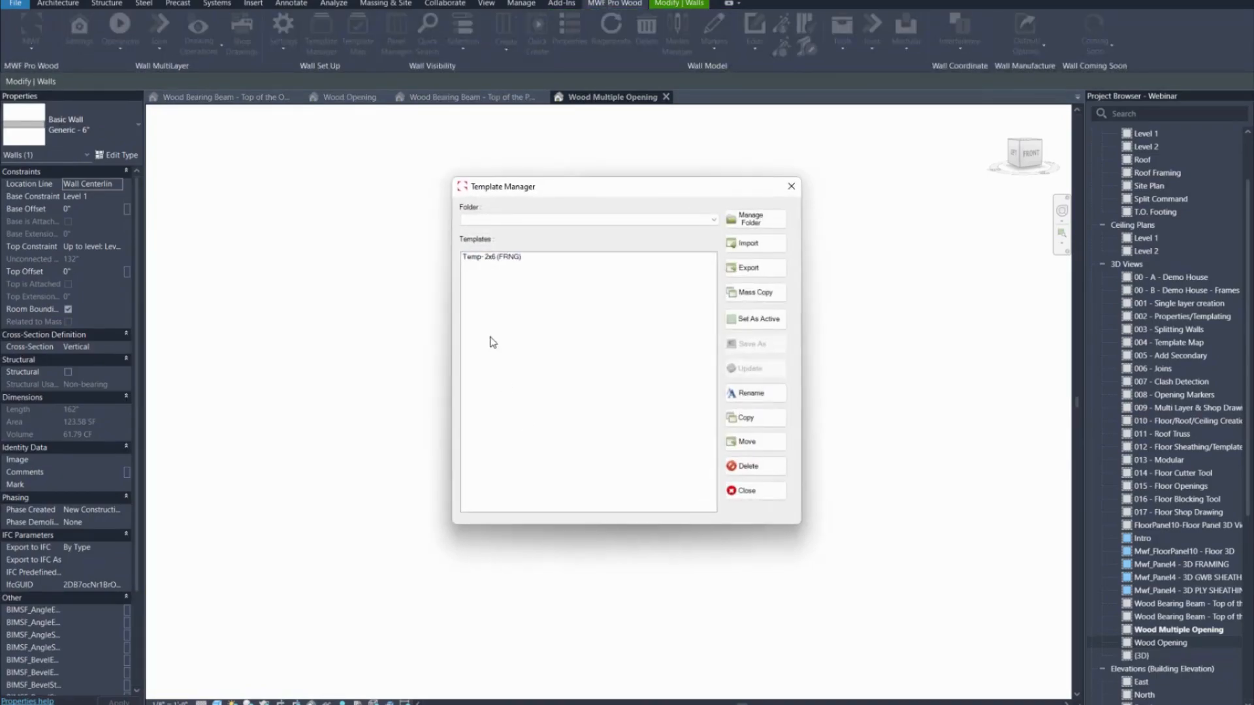
pyautogui.click(488, 221)
pyautogui.click(484, 264)
pyautogui.click(502, 260)
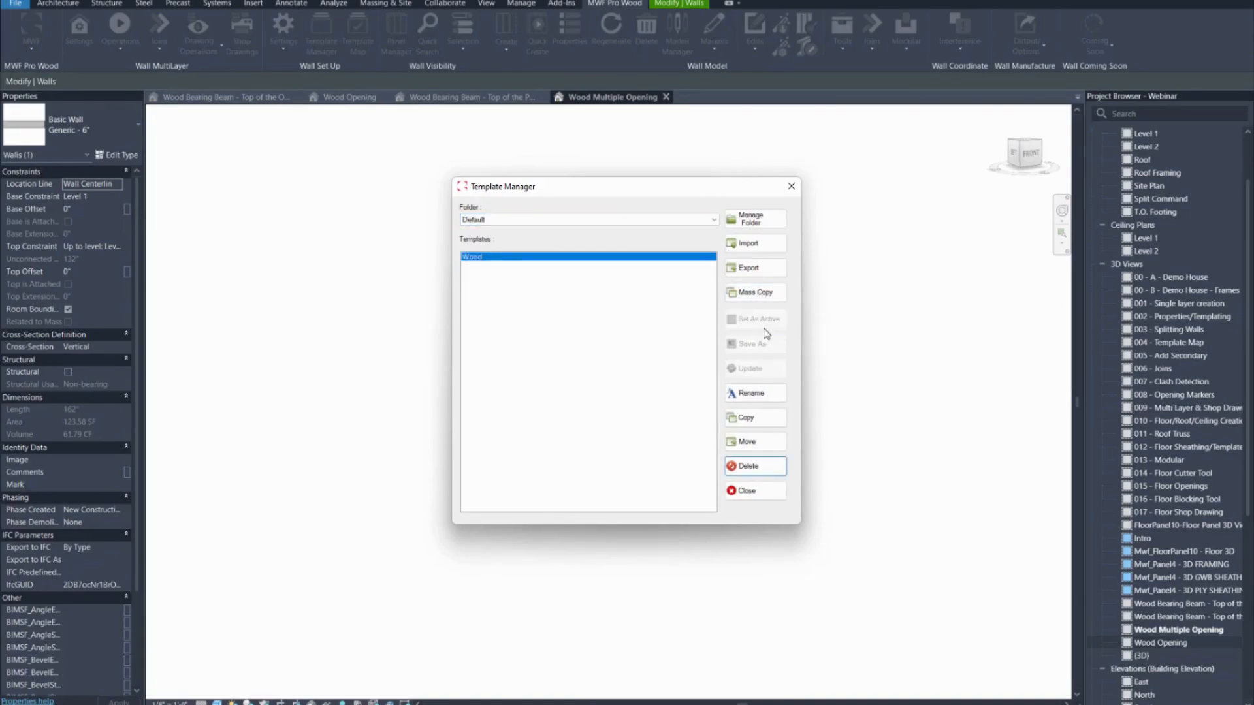
pyautogui.click(758, 491)
pyautogui.click(556, 506)
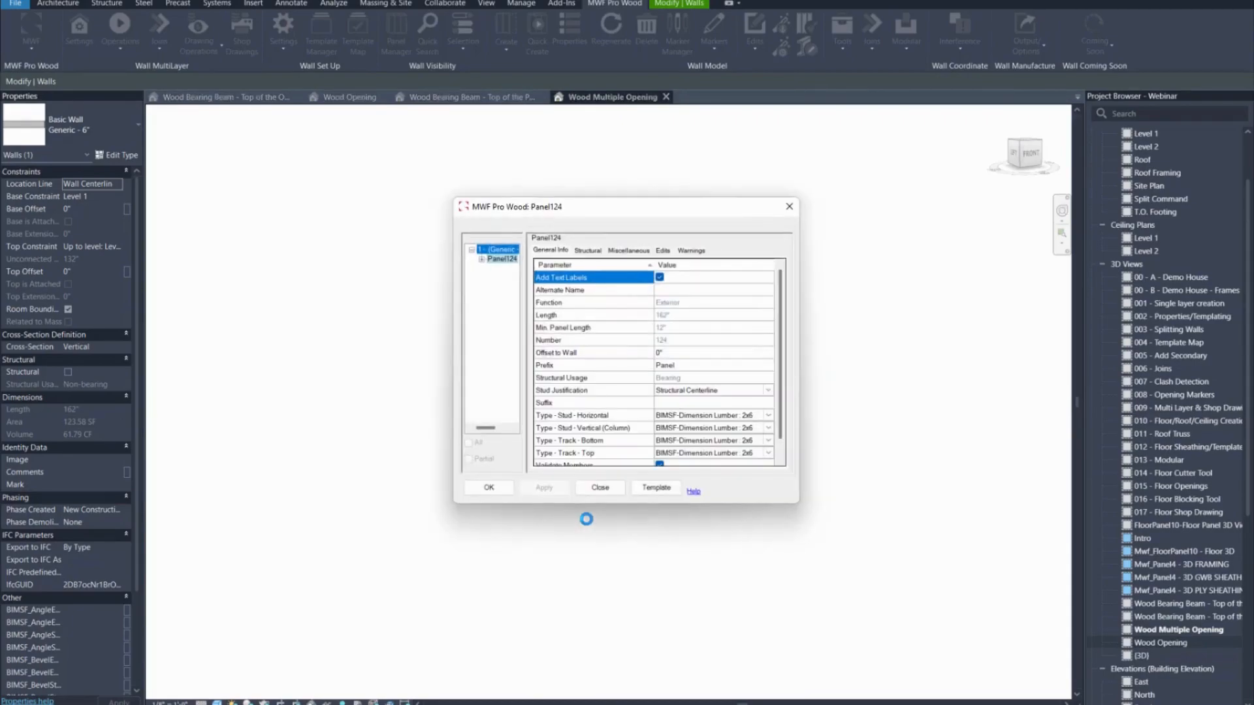
pyautogui.click(494, 495)
pyautogui.click(593, 543)
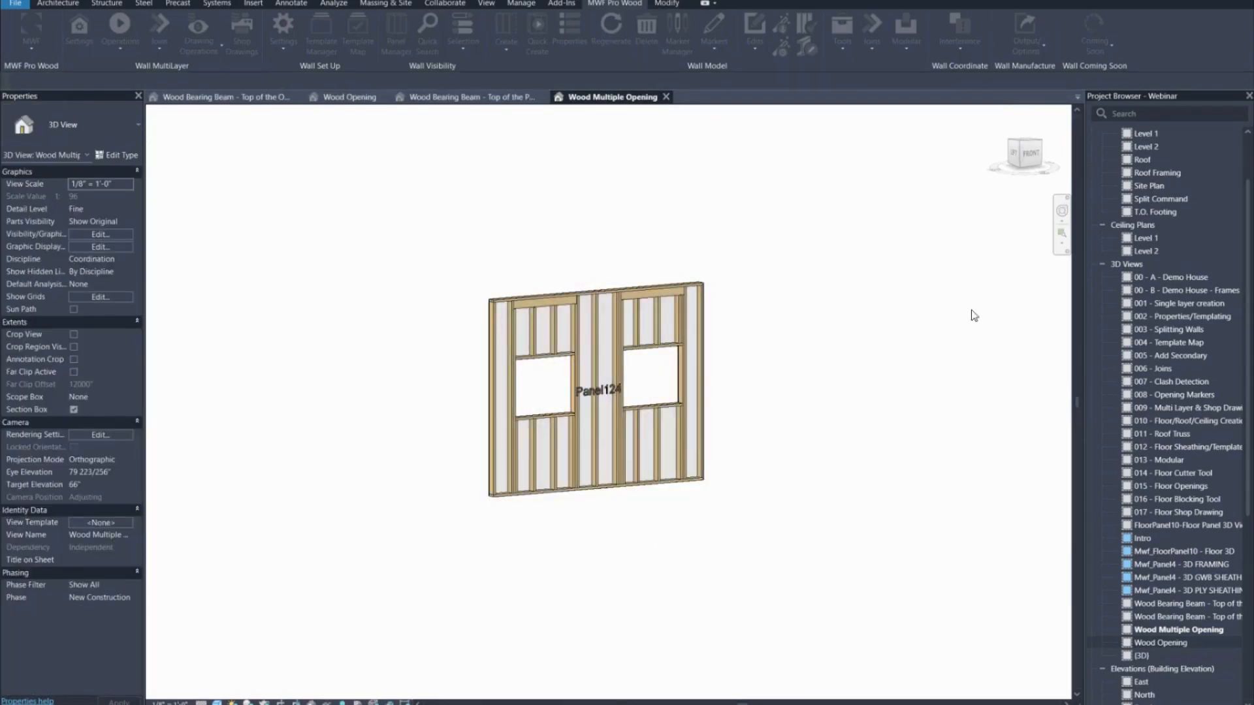
# - Inspect the extra bottom cripples at both sides below each opening in the front view
pyautogui.click(1024, 168)
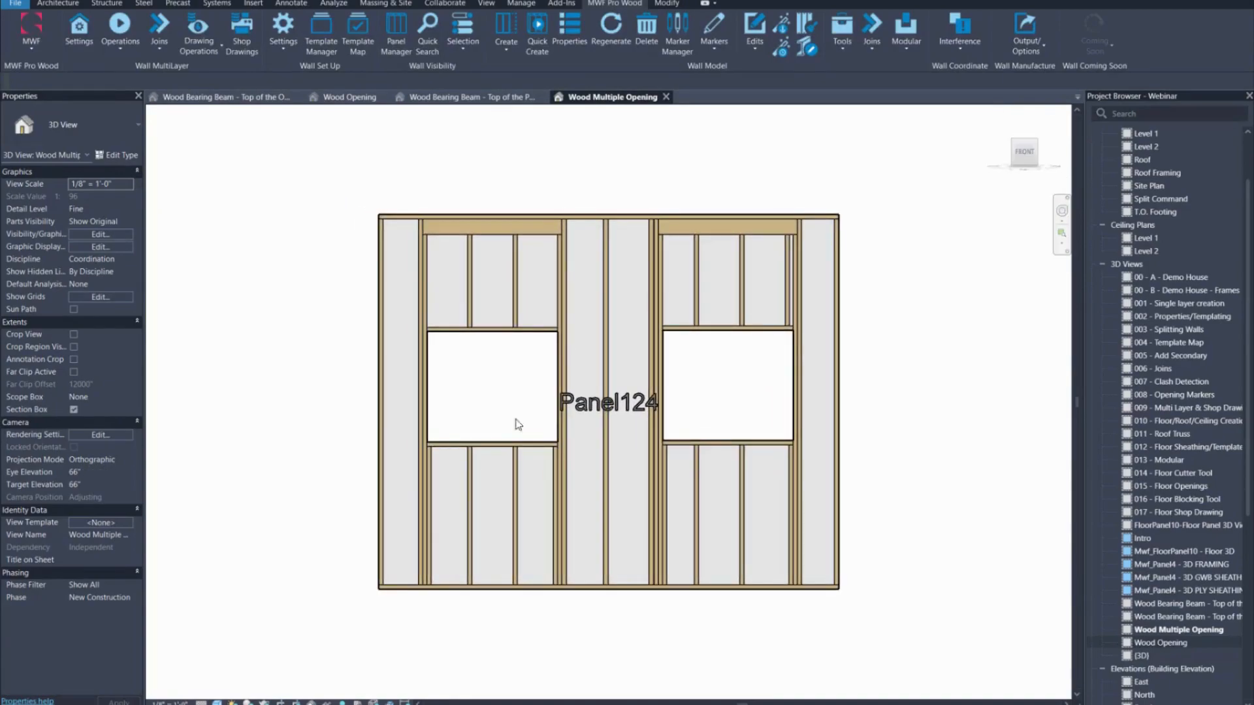
pyautogui.click(436, 466)
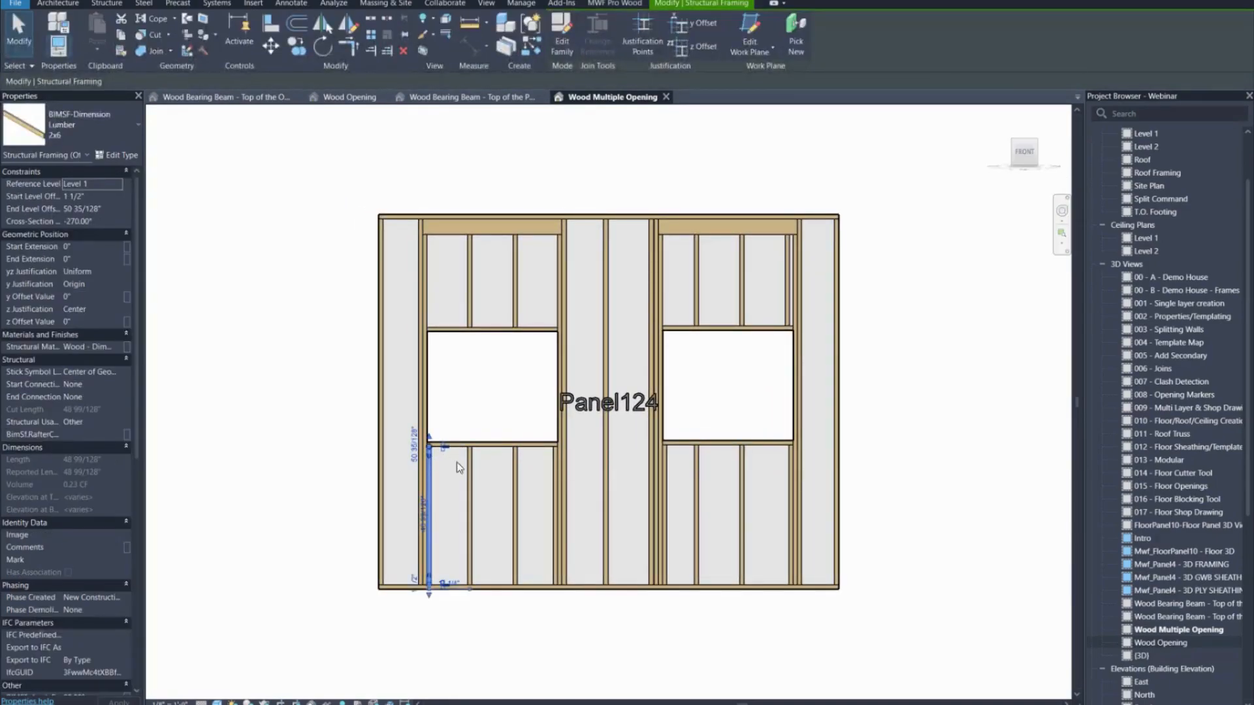
pyautogui.keyDown('ctrl'); pyautogui.click(552, 469); pyautogui.keyUp('ctrl')
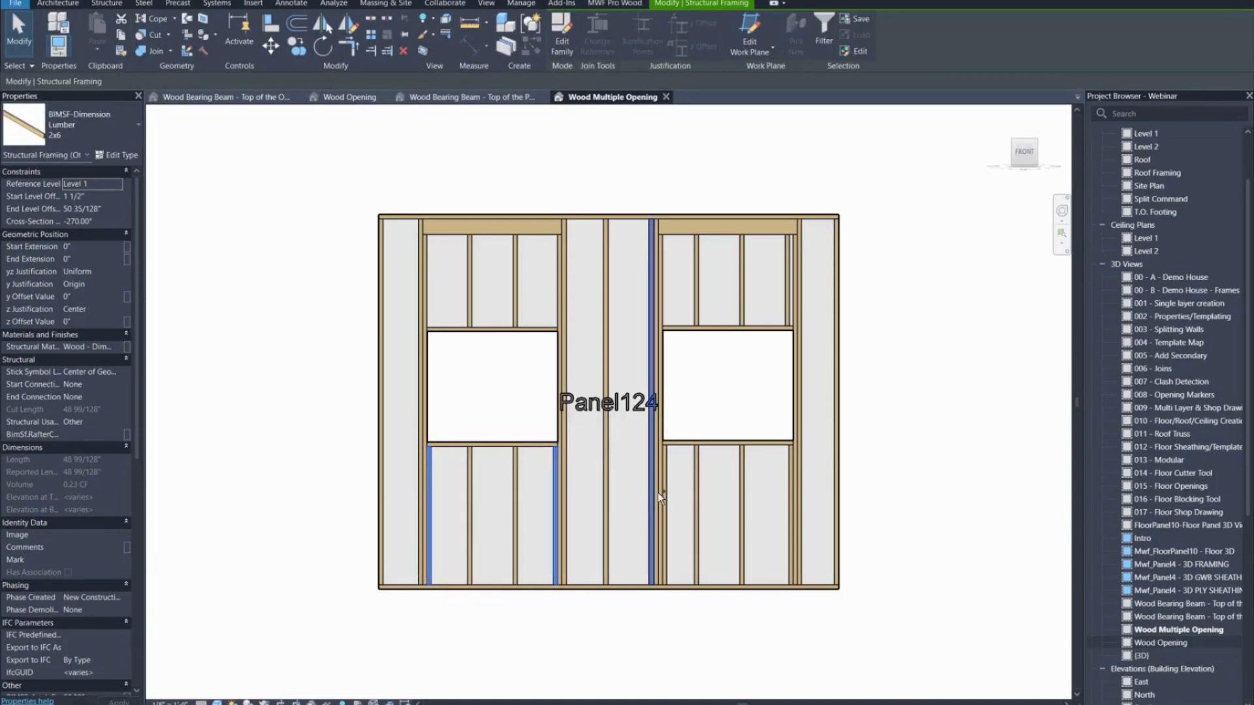
pyautogui.keyDown('ctrl'); pyautogui.click(666, 472); pyautogui.keyUp('ctrl')
pyautogui.keyDown('ctrl'); pyautogui.click(789, 484); pyautogui.keyUp('ctrl')
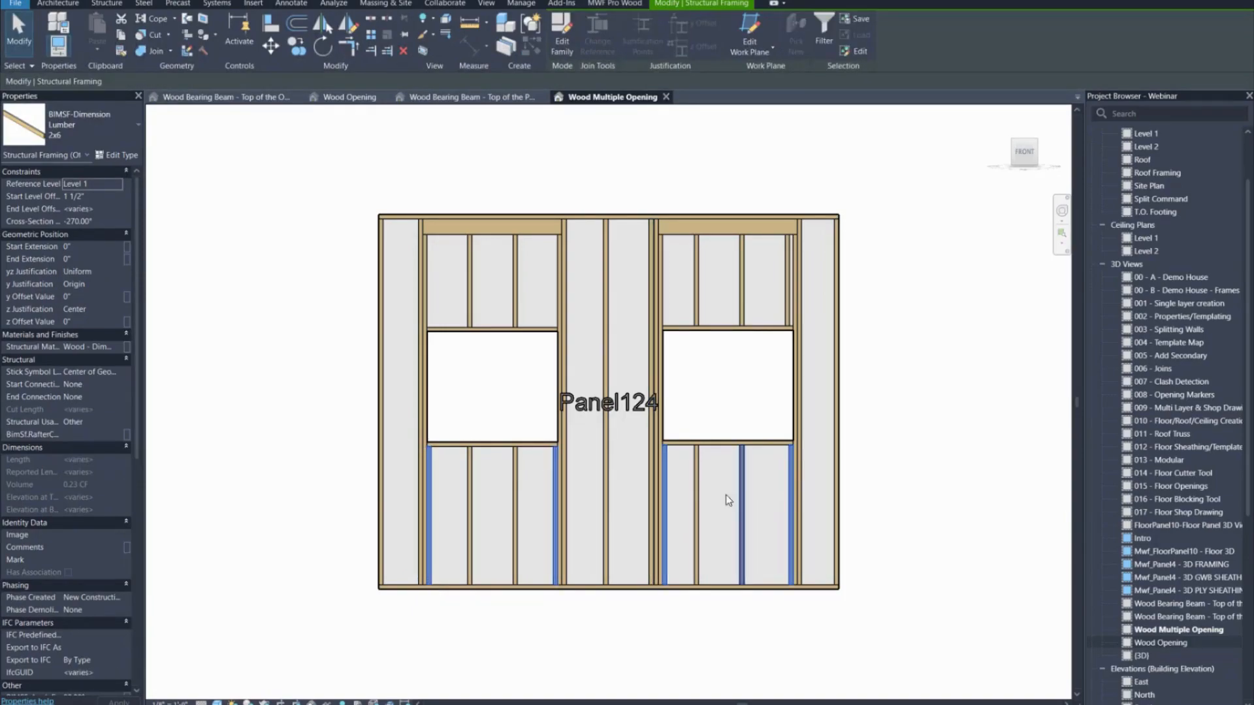
pyautogui.click(496, 384)
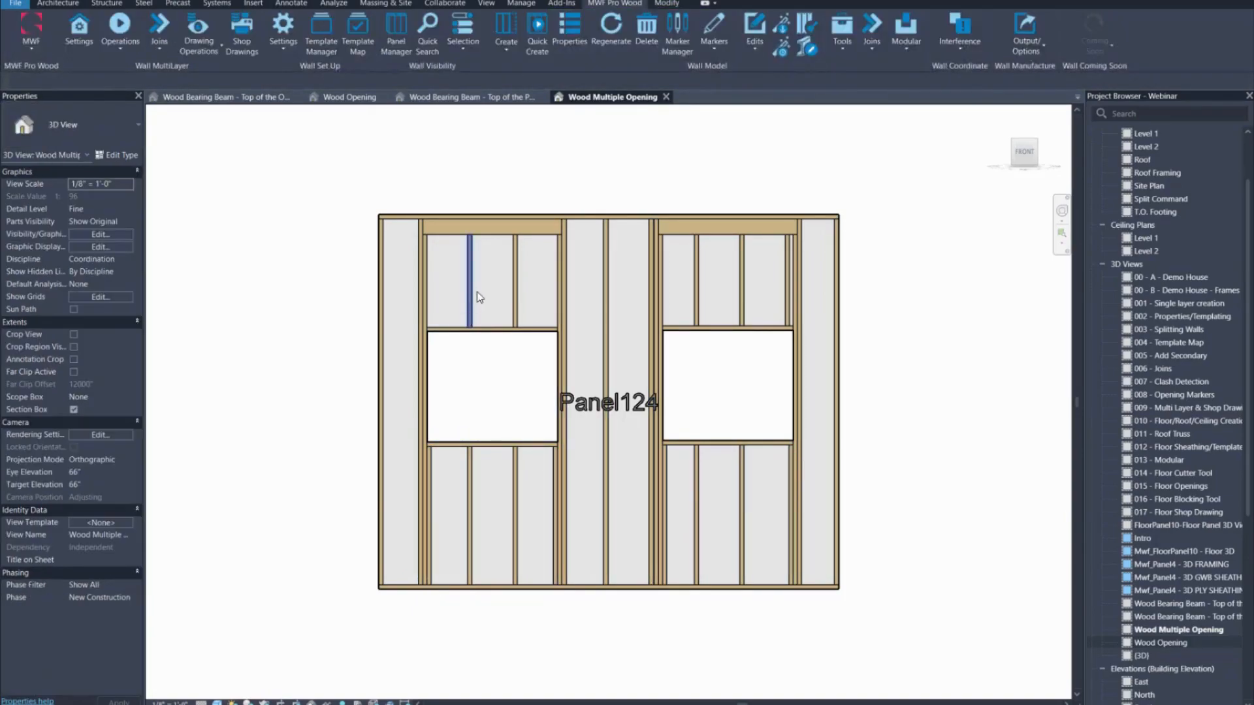
# - Examine the bearing header above the first opening from the front and in an angled 3D view
pyautogui.click(502, 245)
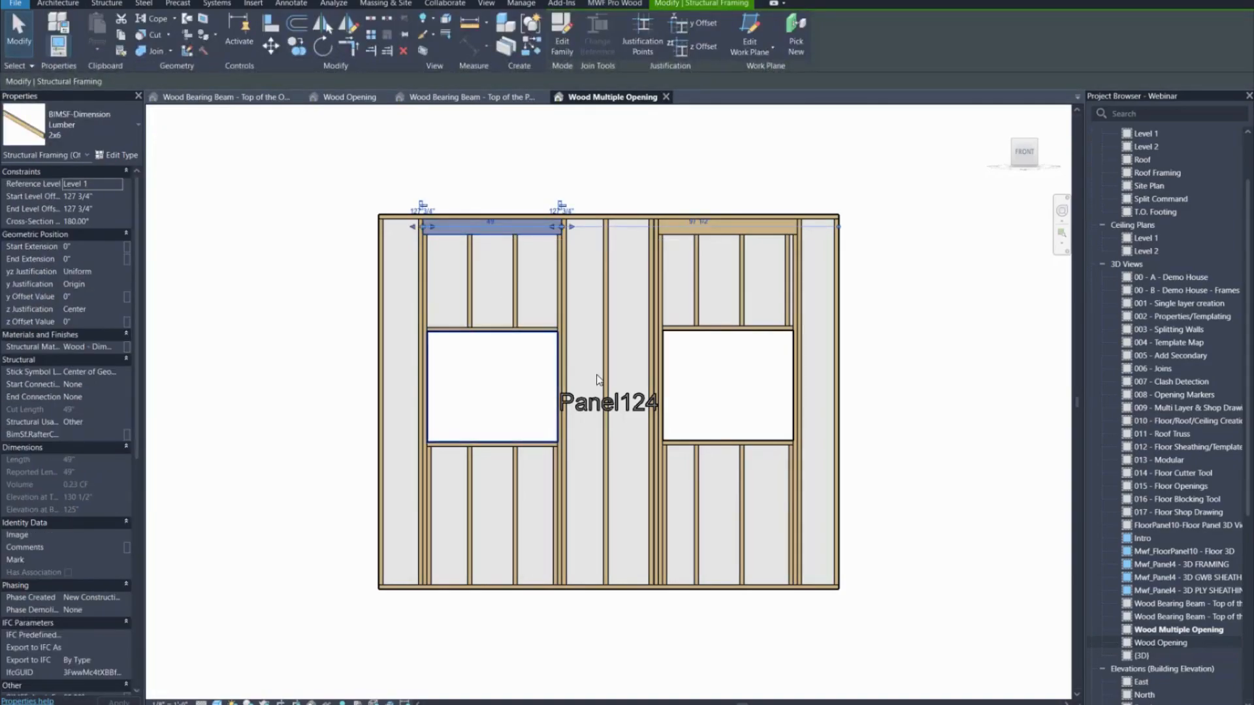
pyautogui.keyDown('shift'); pyautogui.moveTo(725, 386); pyautogui.dragTo(482, 325, button='middle'); pyautogui.keyUp('shift')
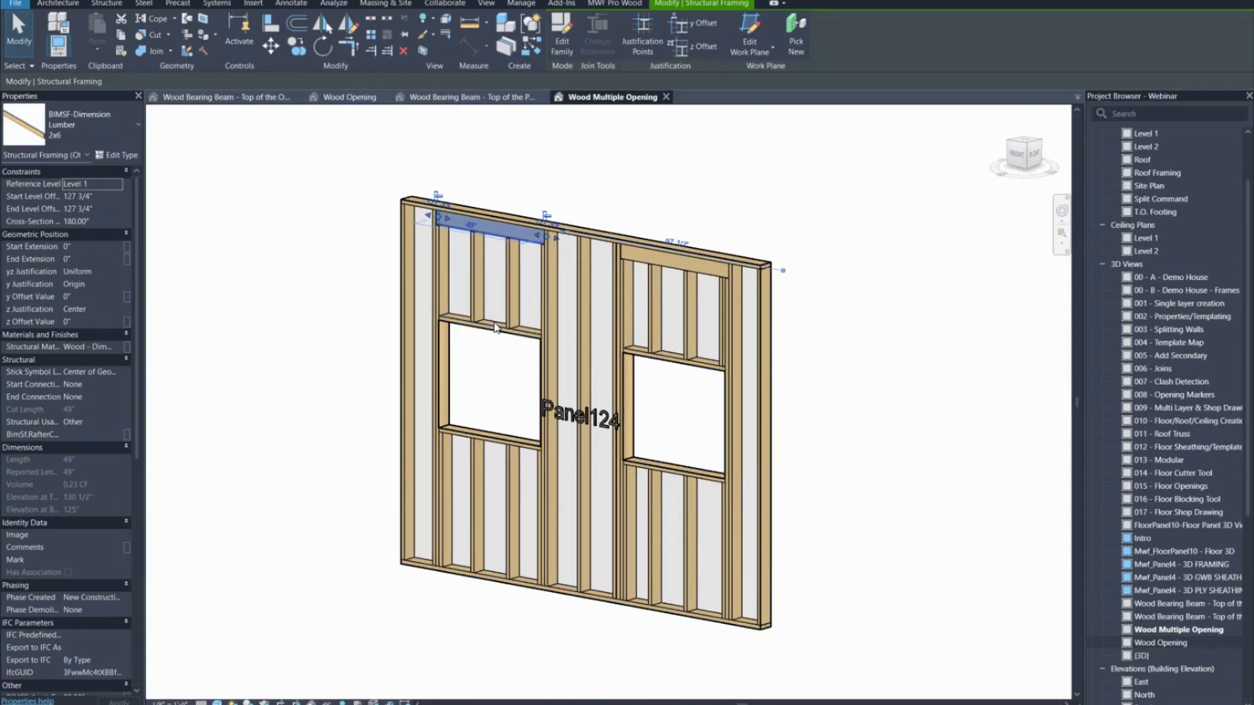
pyautogui.keyDown('shift'); pyautogui.moveTo(656, 405); pyautogui.dragTo(744, 330, button='middle'); pyautogui.keyUp('shift')
# - Dismiss the save reminder and shrink the 3D view's section box so it cuts through the second opening
pyautogui.click(663, 190)
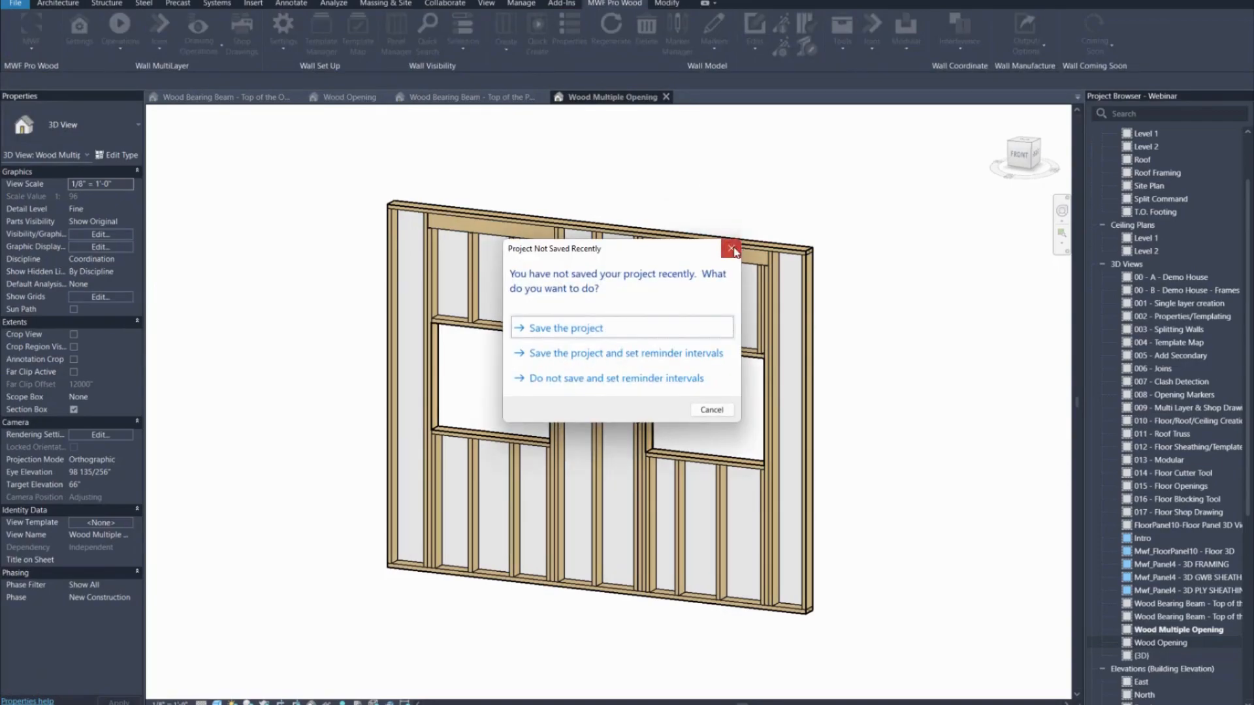
pyautogui.click(734, 247)
pyautogui.click(799, 198)
pyautogui.moveTo(893, 434); pyautogui.dragTo(739, 381)
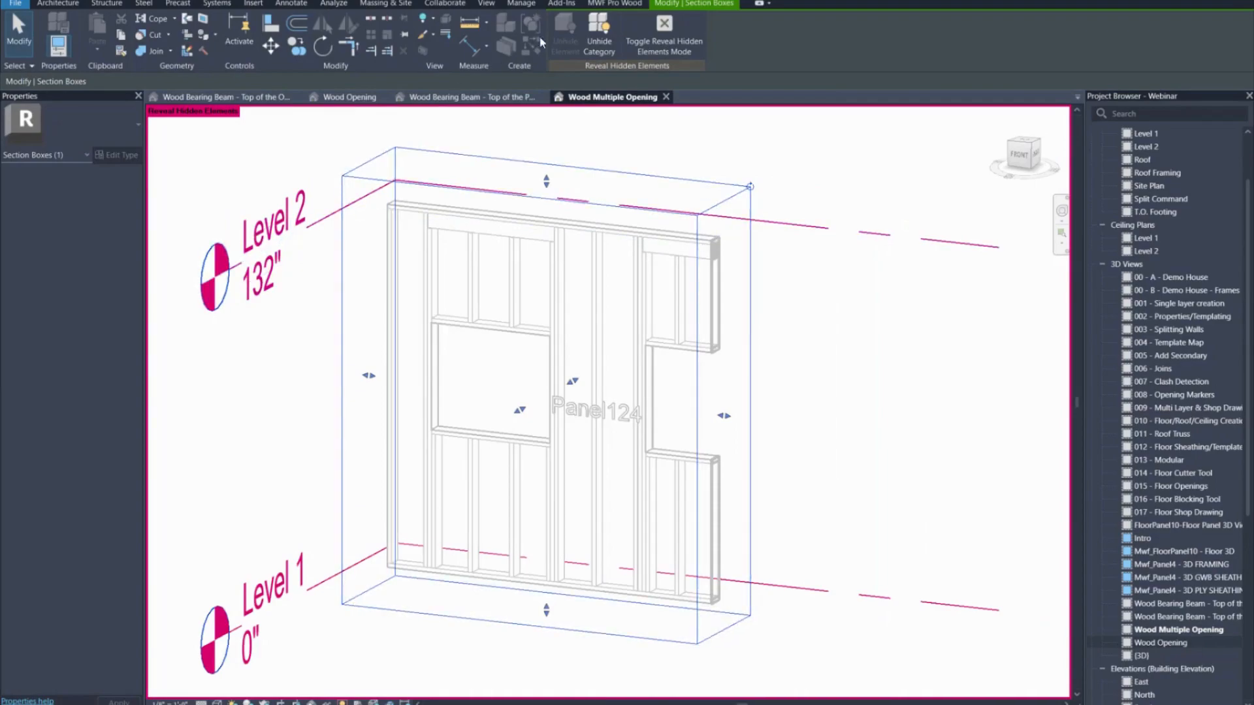
pyautogui.click(678, 39)
# - Set the 3D view's scale to 1/2" = 1'-0"
pyautogui.scroll(2, 736, 246)
pyautogui.scroll(3, 737, 252)
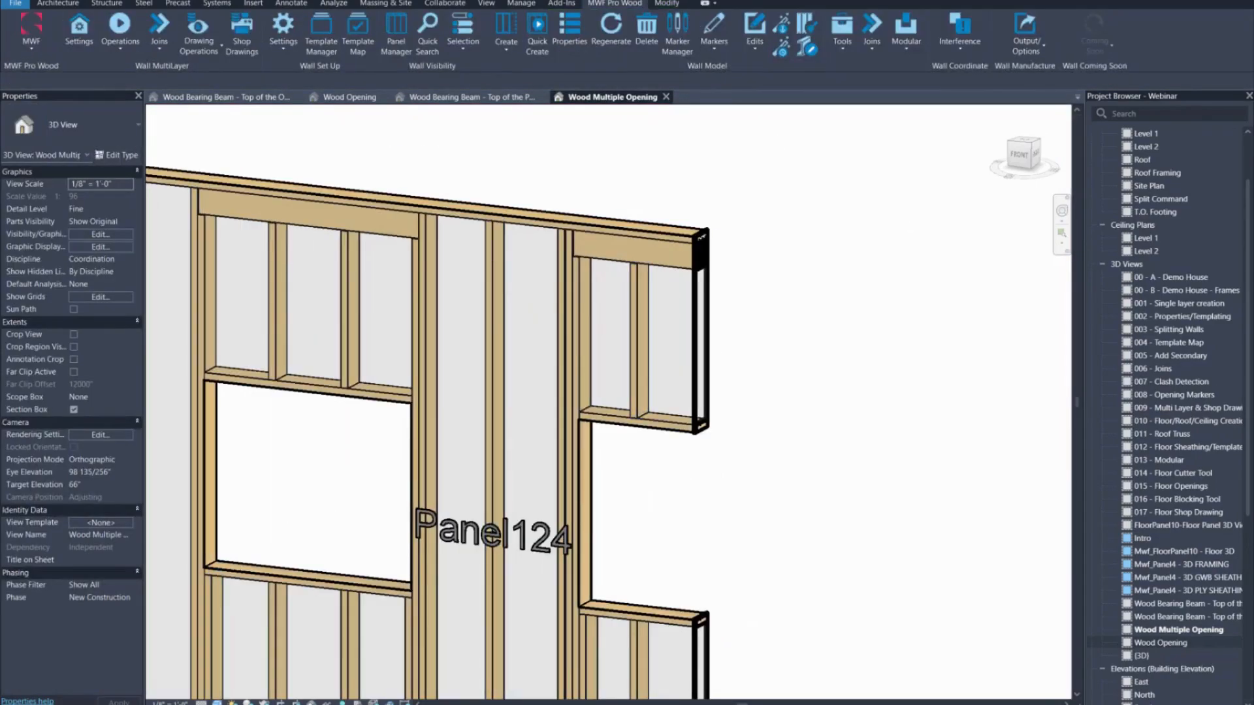
pyautogui.click(169, 703)
pyautogui.click(169, 406)
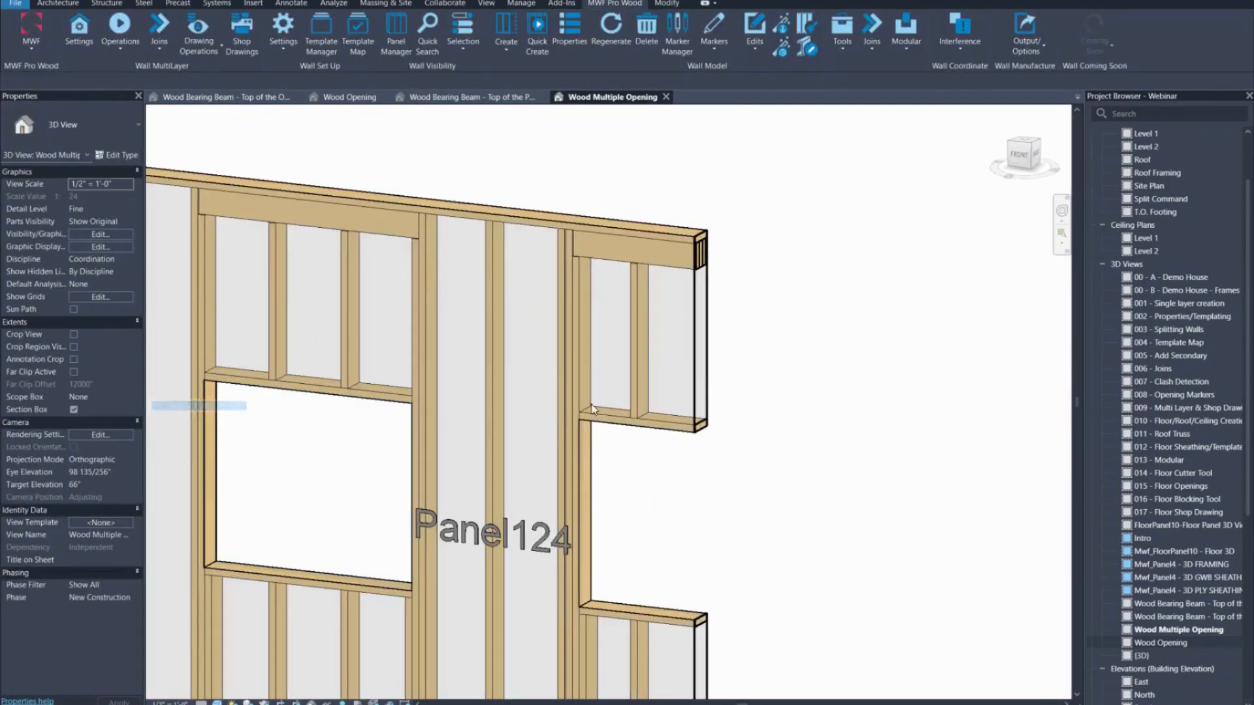
# - Select all three bearing header members at the cut end of the panel to examine them
pyautogui.keyDown('shift'); pyautogui.moveTo(728, 327); pyautogui.dragTo(531, 300, button='middle'); pyautogui.keyUp('shift')
pyautogui.scroll(3, 530, 299)
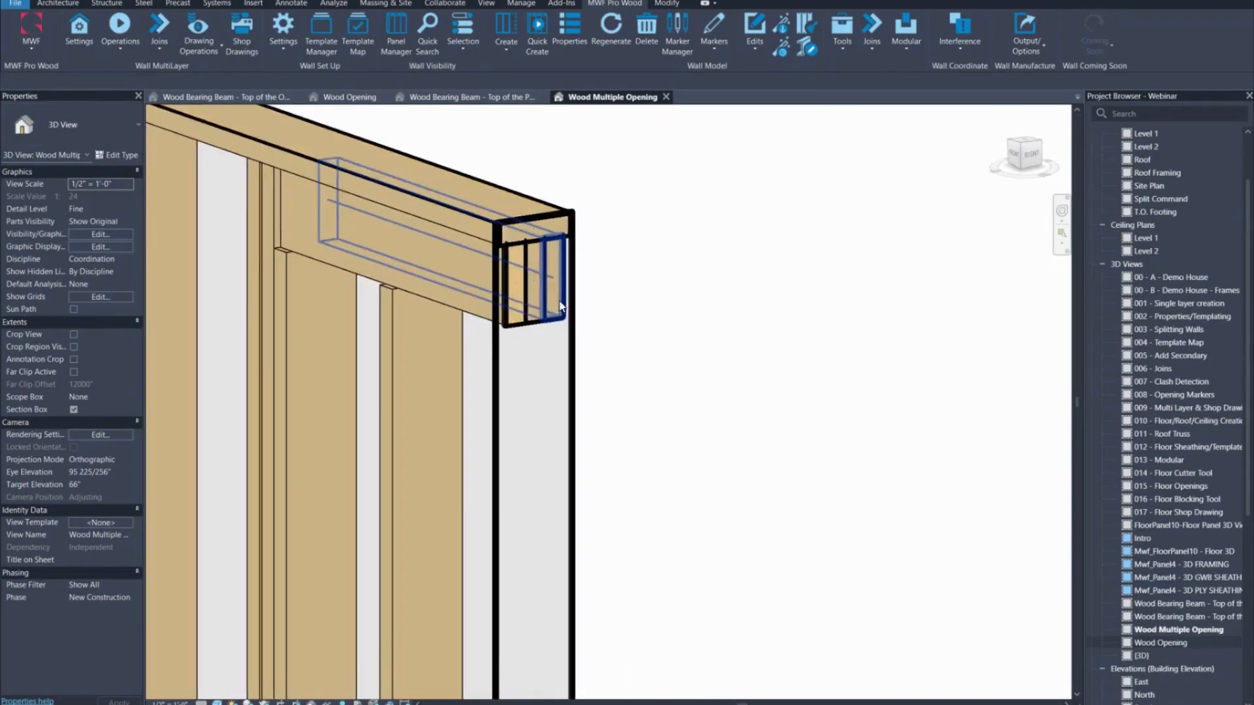
pyautogui.click(522, 294)
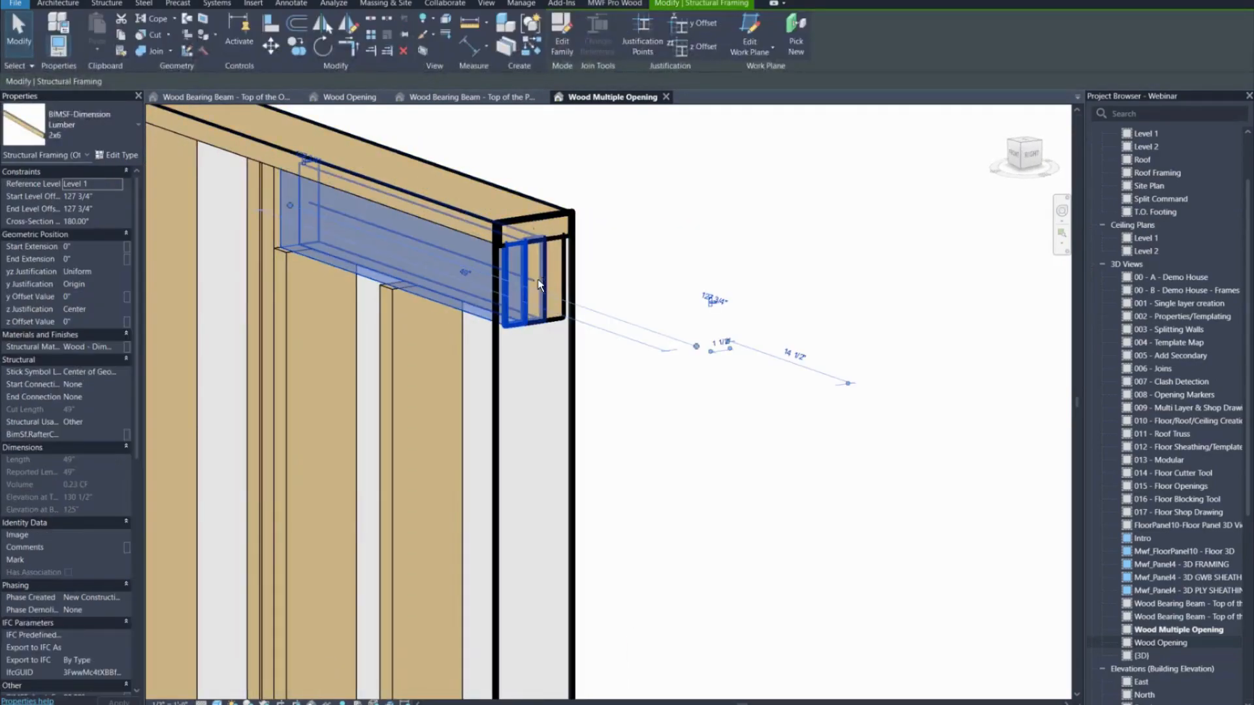
pyautogui.keyDown('ctrl'); pyautogui.click(542, 275); pyautogui.keyUp('ctrl')
pyautogui.keyDown('ctrl'); pyautogui.click(555, 276); pyautogui.keyUp('ctrl')
pyautogui.scroll(-4, 576, 312)
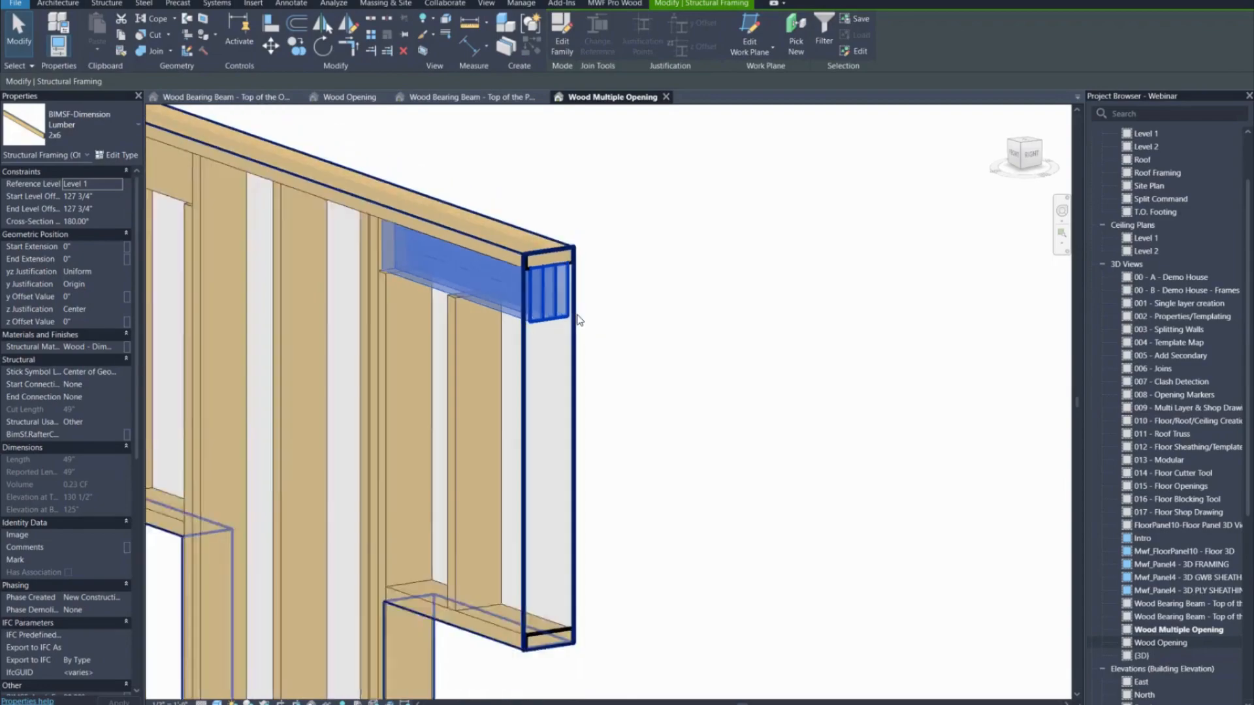
# - Check the bearing header members' alignment within the wall in the right view, and return to an angled view of the panel
pyautogui.keyDown('shift'); pyautogui.moveTo(593, 395); pyautogui.dragTo(463, 352, button='middle'); pyautogui.keyUp('shift')
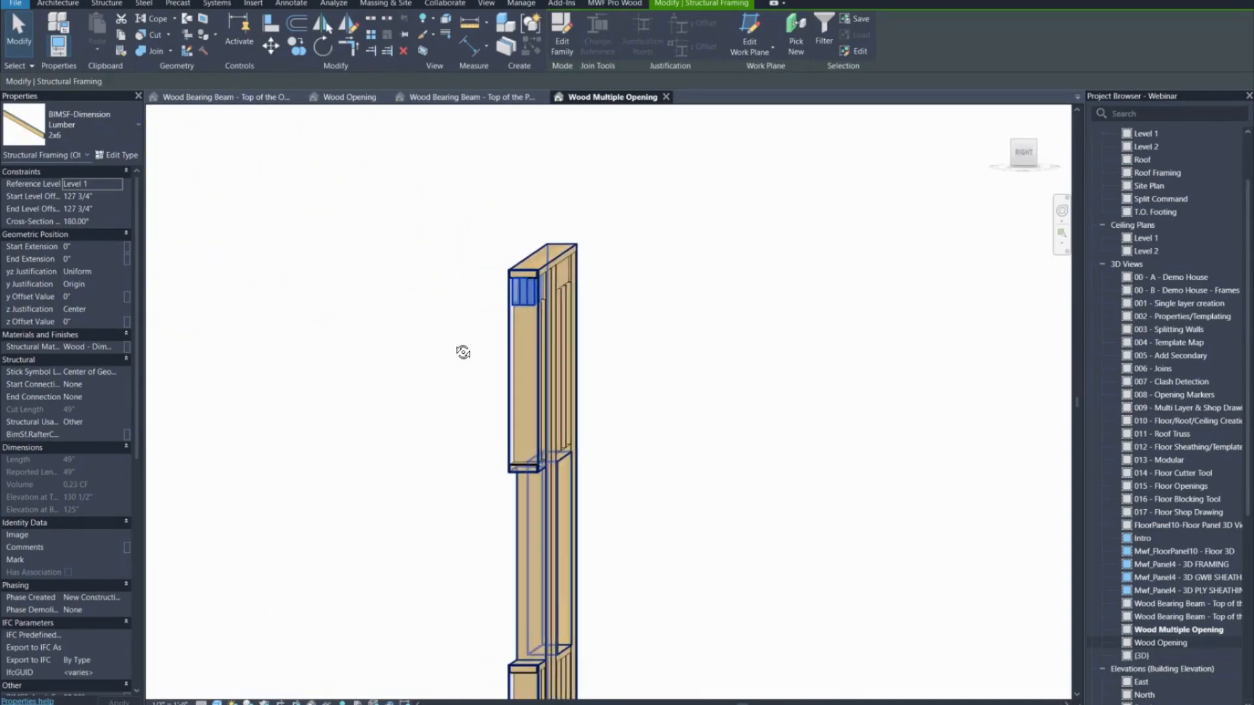
pyautogui.click(1023, 153)
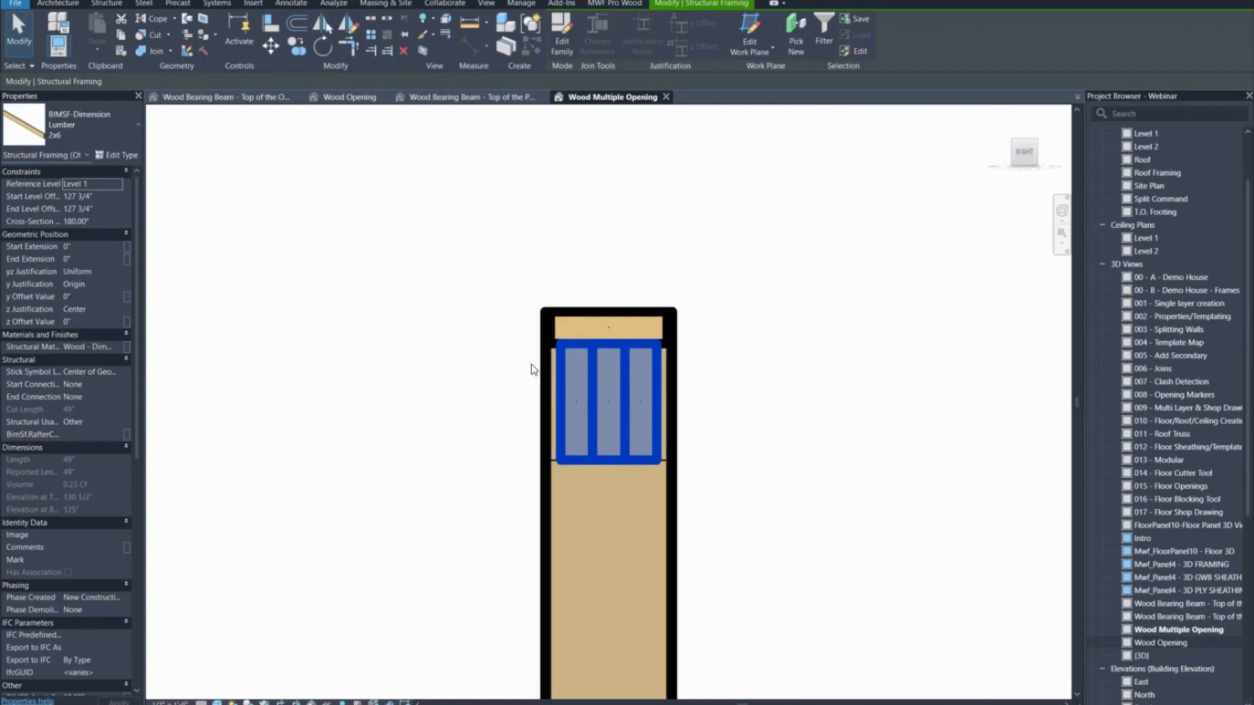
pyautogui.keyDown('shift'); pyautogui.moveTo(632, 335); pyautogui.dragTo(640, 425, button='middle'); pyautogui.keyUp('shift')
pyautogui.click(677, 414)
pyautogui.scroll(-5, 705, 411)
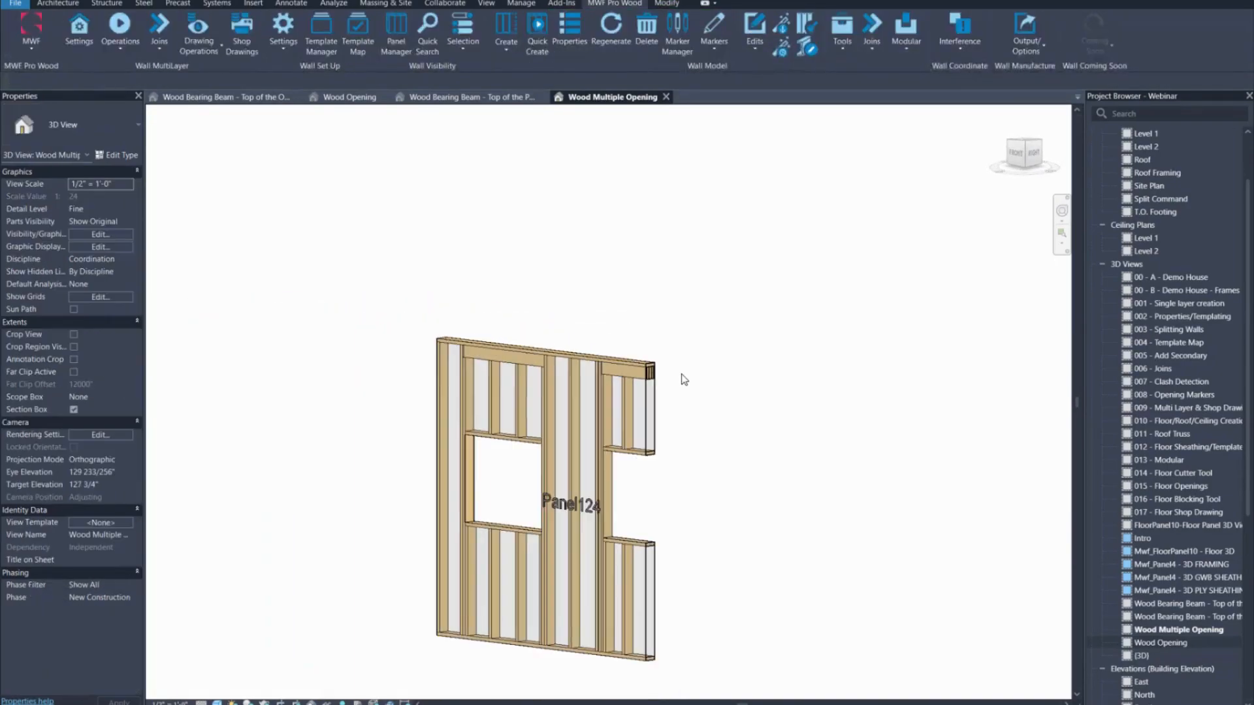
pyautogui.scroll(2, 605, 319)
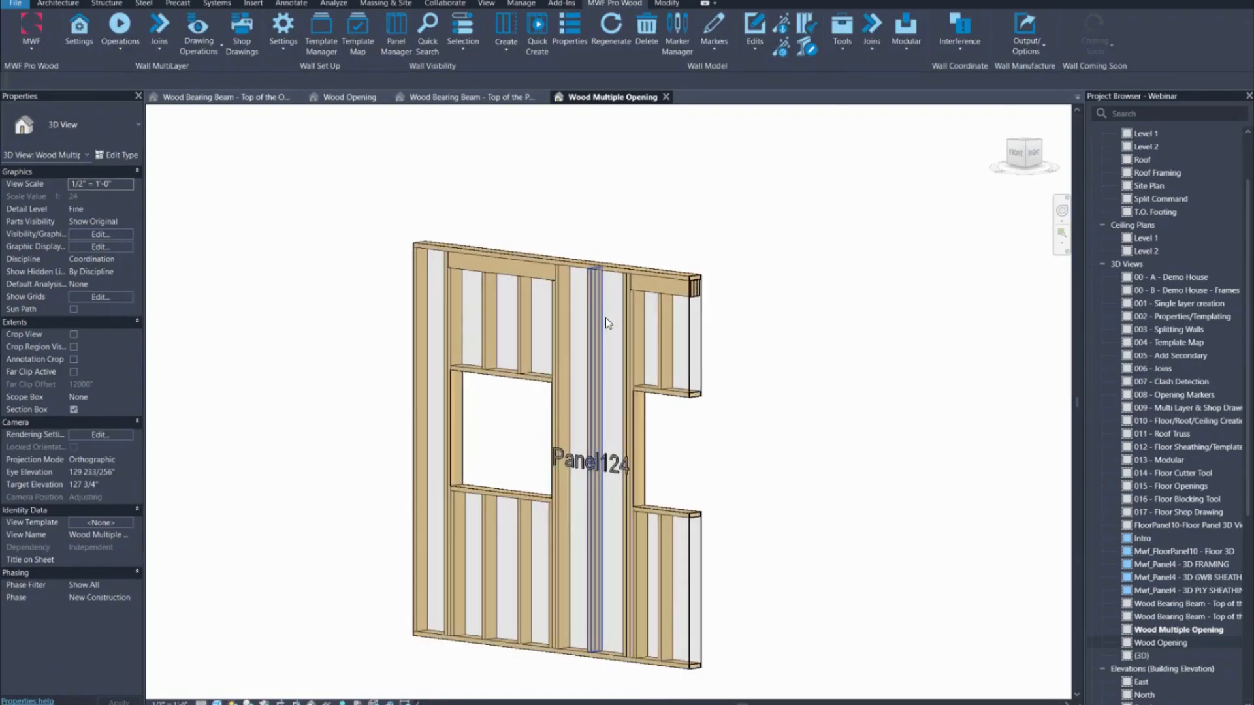